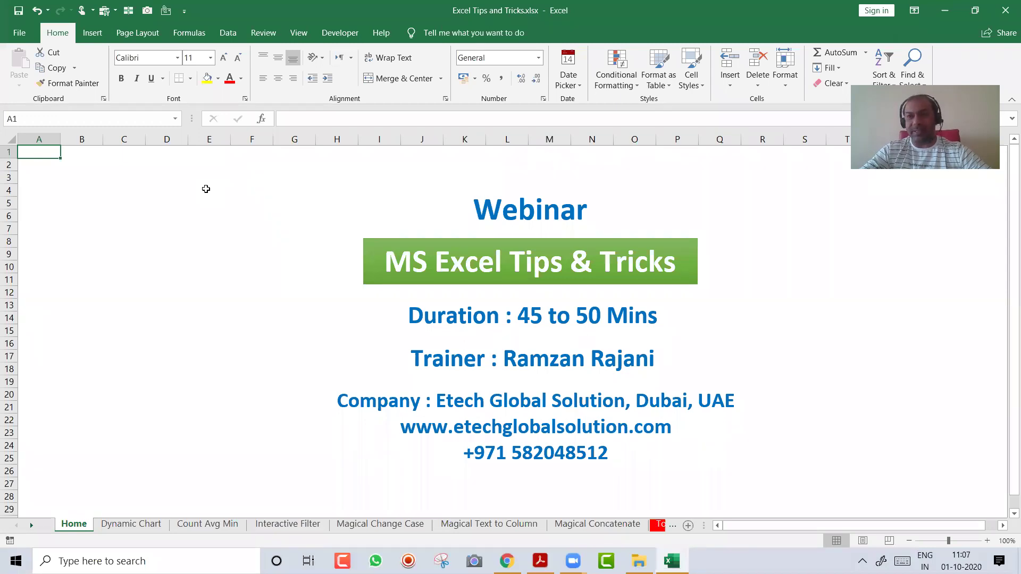
Go to the Dynamic Chart sheet and select the Jan–Jun month and sales figures A2:B7
key(ctrl+Page_Down)
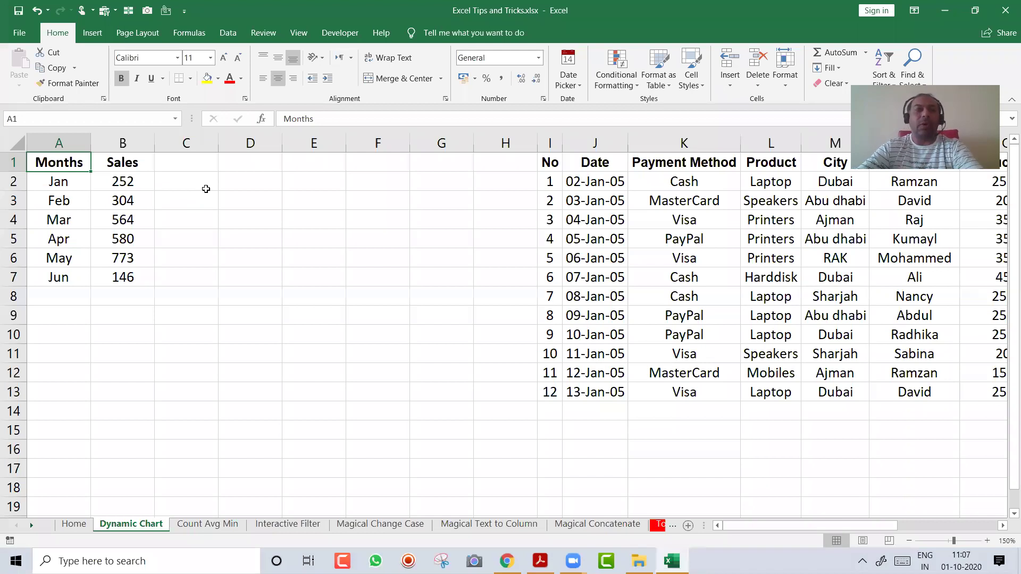
drag(62, 183, 108, 283)
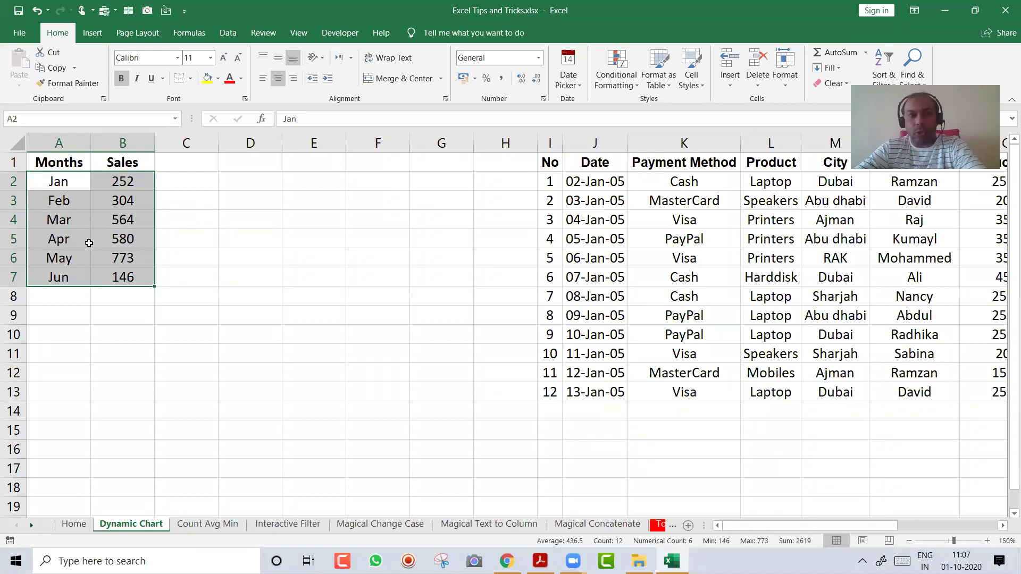
click(75, 209)
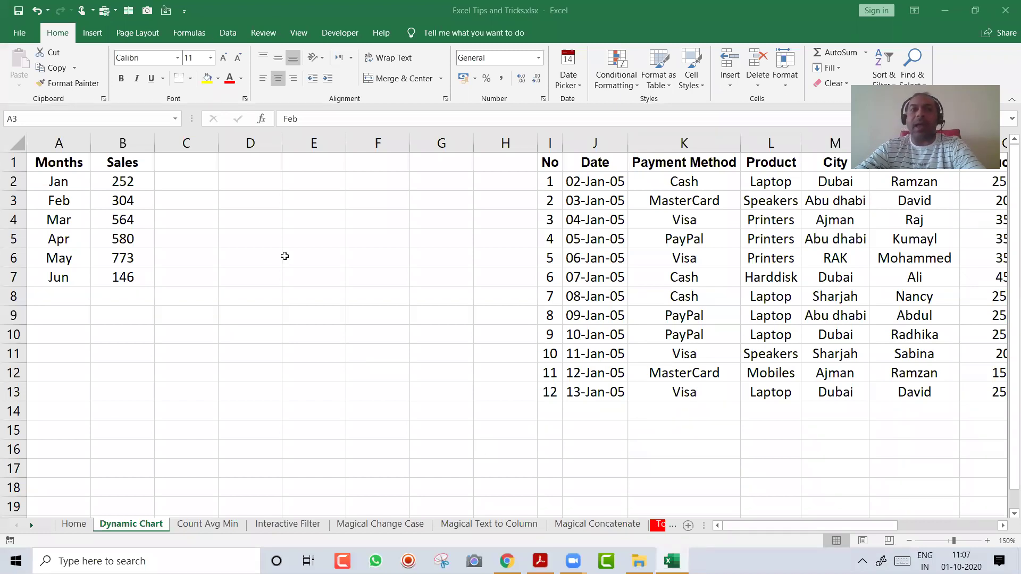
Enter 'Alt F1' in D1 and format it centred and bold with a yellow fill
click(253, 162)
text(A)
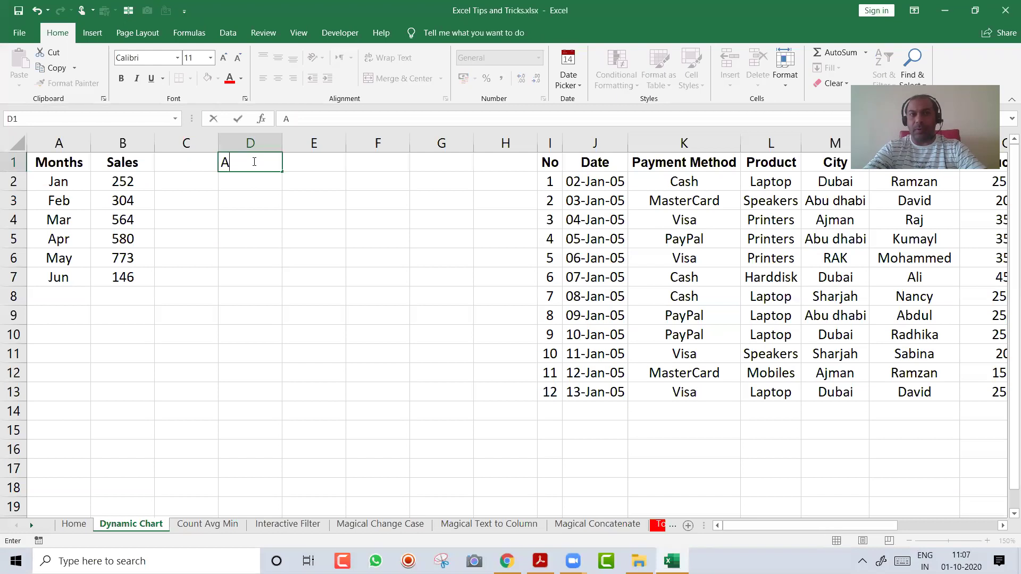
text(lt F1)
key(Return)
click(253, 162)
key(alt+h)
key(a)
key(c)
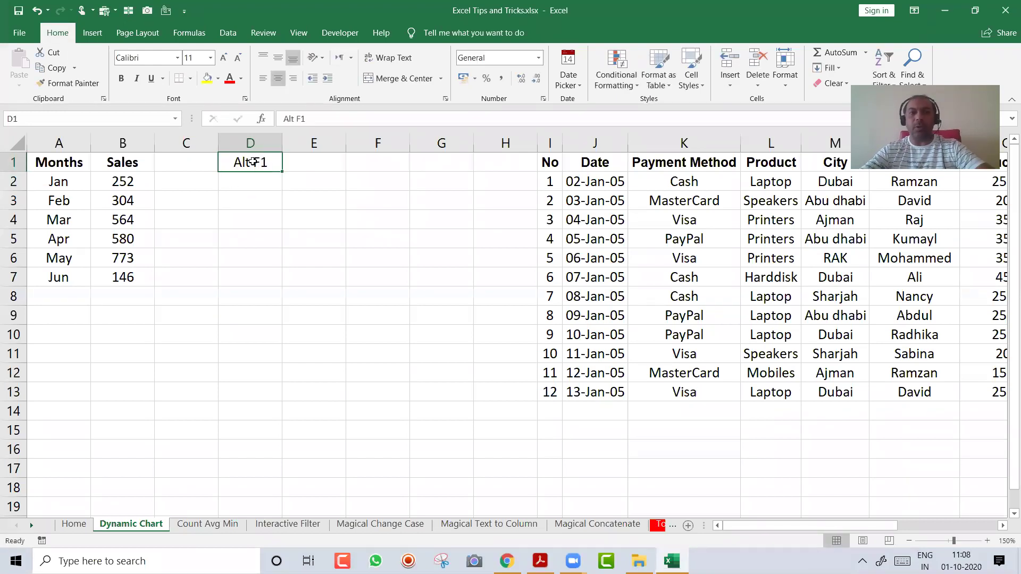
key(ctrl+b)
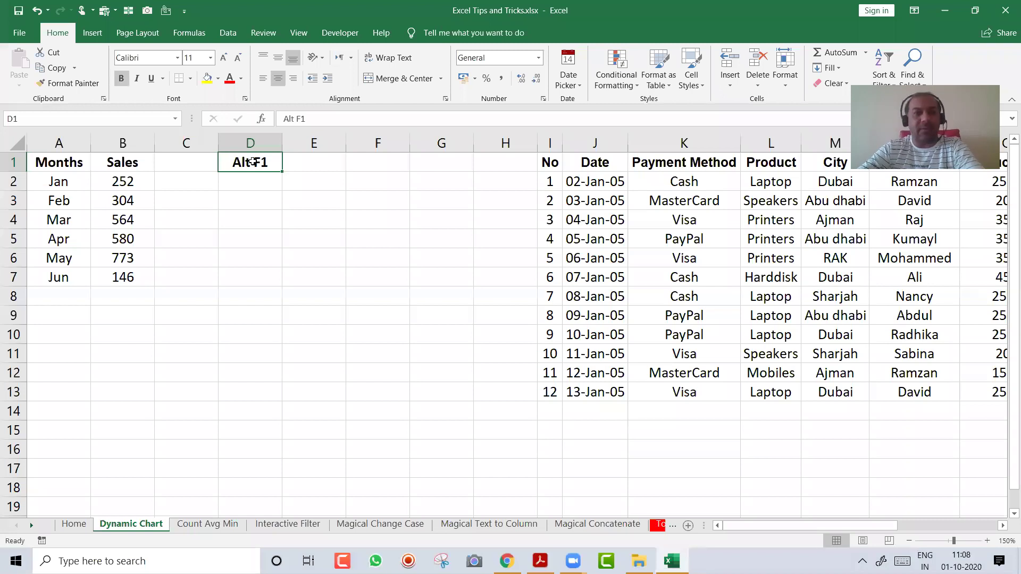
click(207, 78)
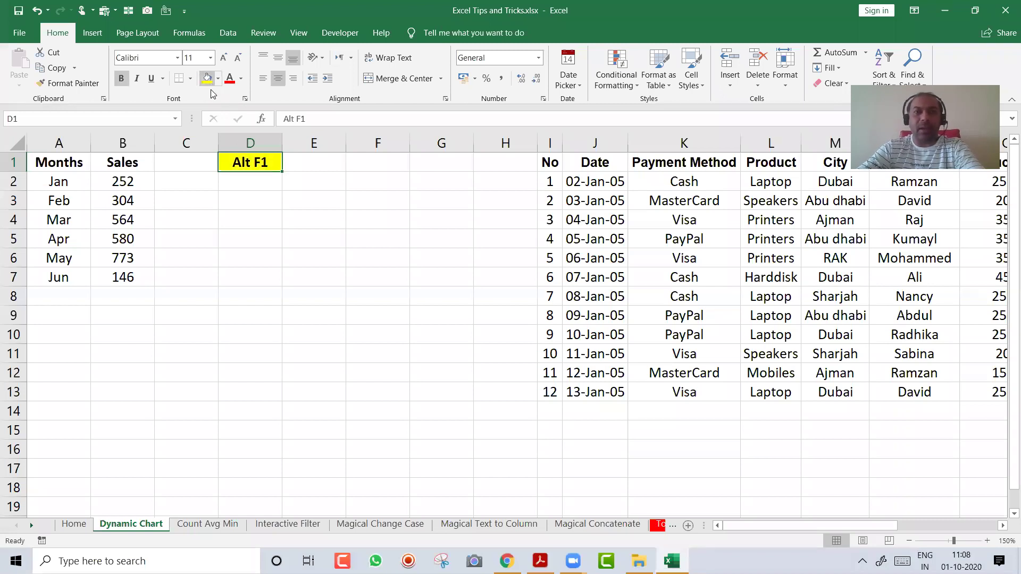
click(71, 205)
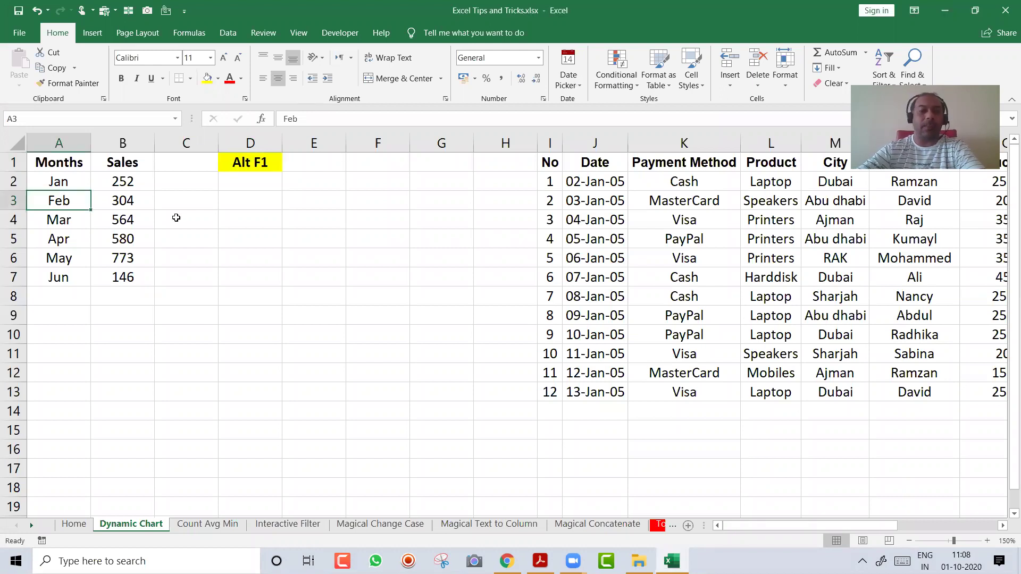
key(ctrl+a)
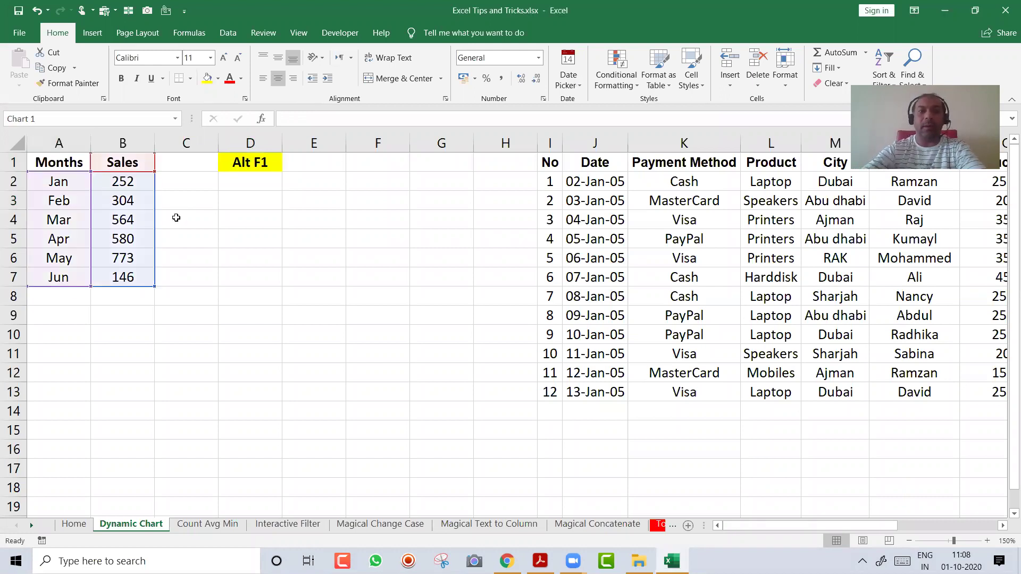
key(alt+F1)
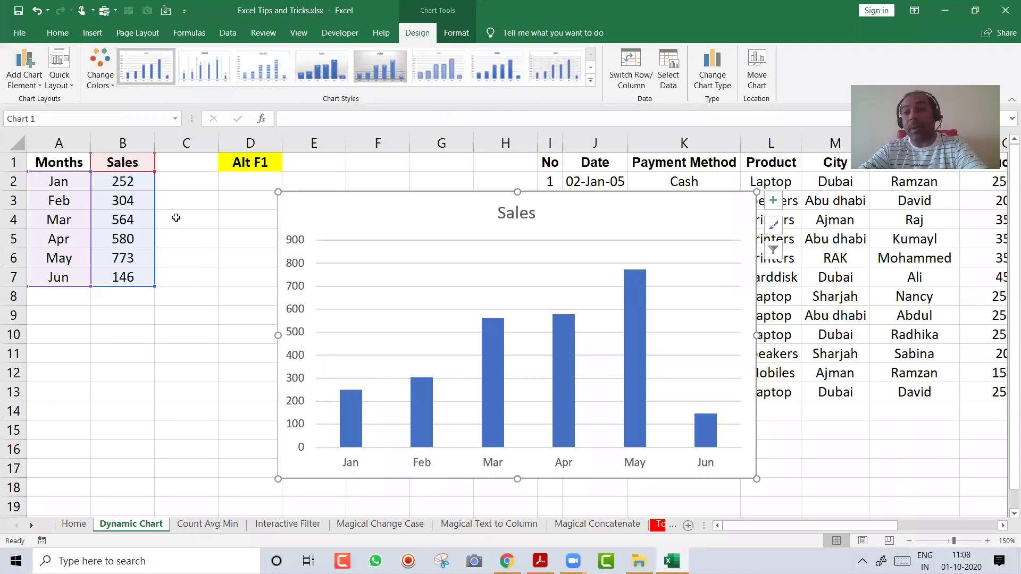
key(Delete)
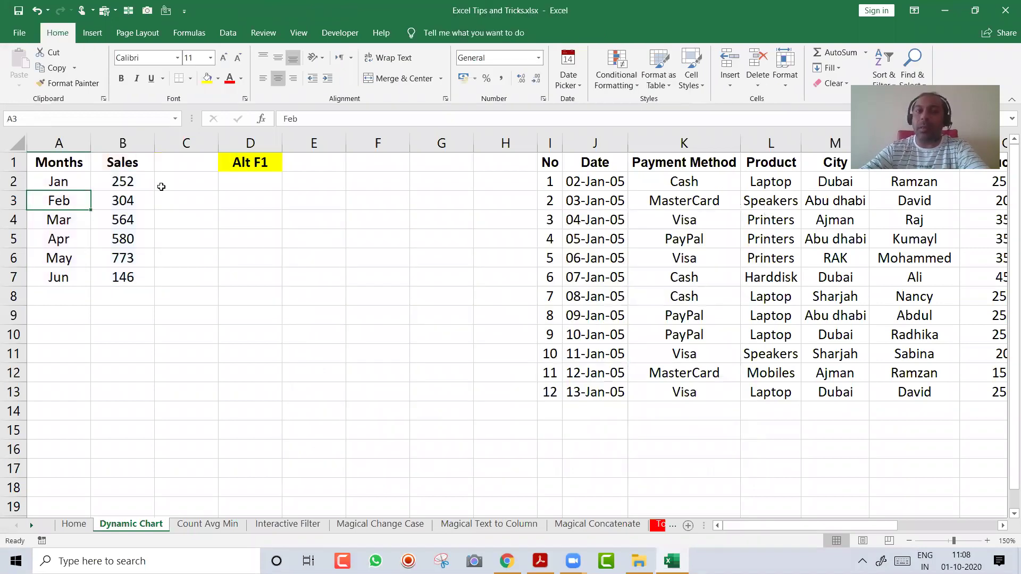
Enter 'Alt fn F1' in E1 and make it centred and bold with a yellow fill
click(296, 177)
click(298, 166)
text(Alt fn F1)
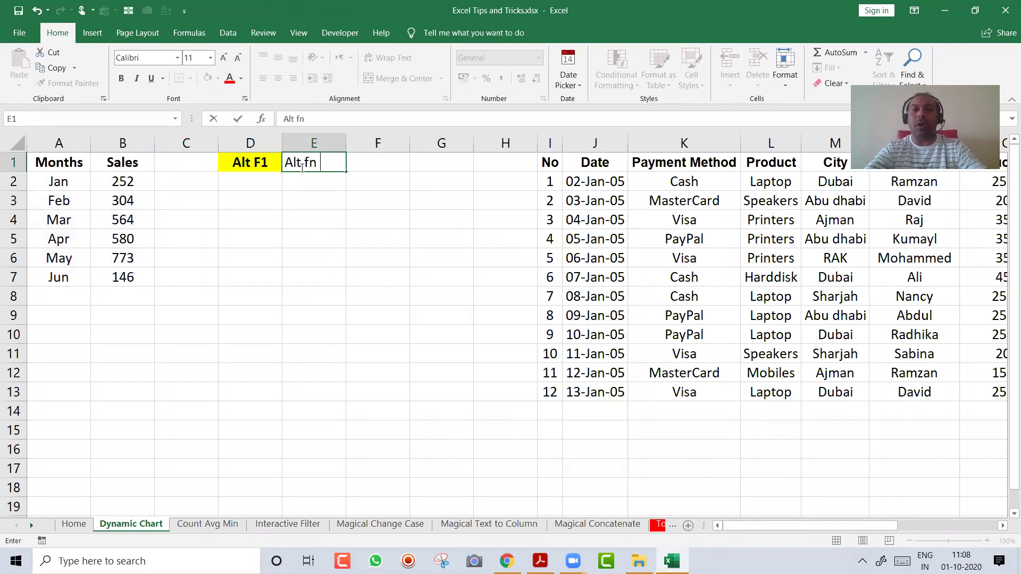
key(Return)
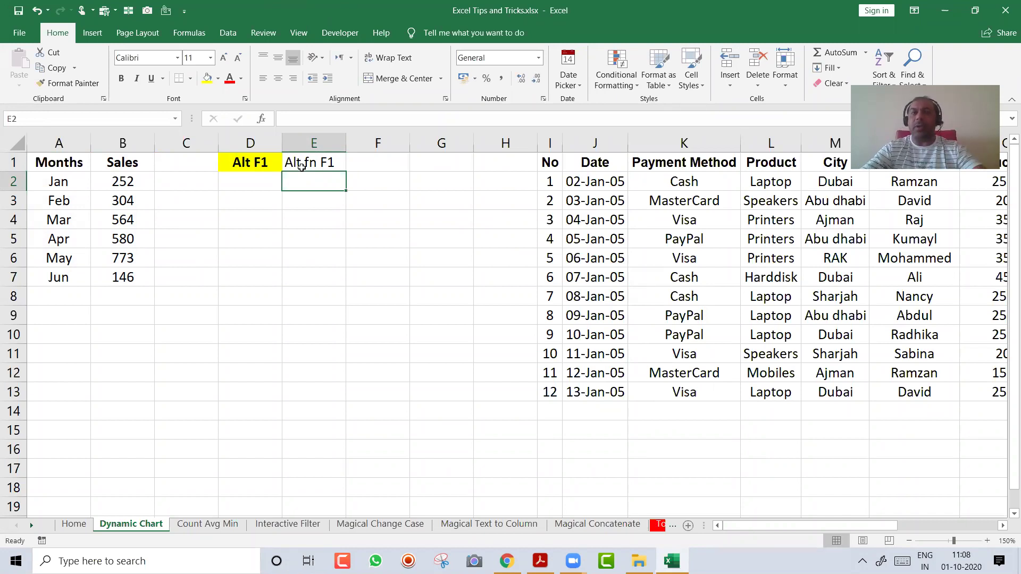
click(301, 166)
key(alt+h)
key(a)
key(c)
key(ctrl+b)
key(alt+h)
key(h)
key(Return)
Move the two labels in D1:E1 one column right into E1 and F1
drag(250, 161, 357, 162)
click(314, 166)
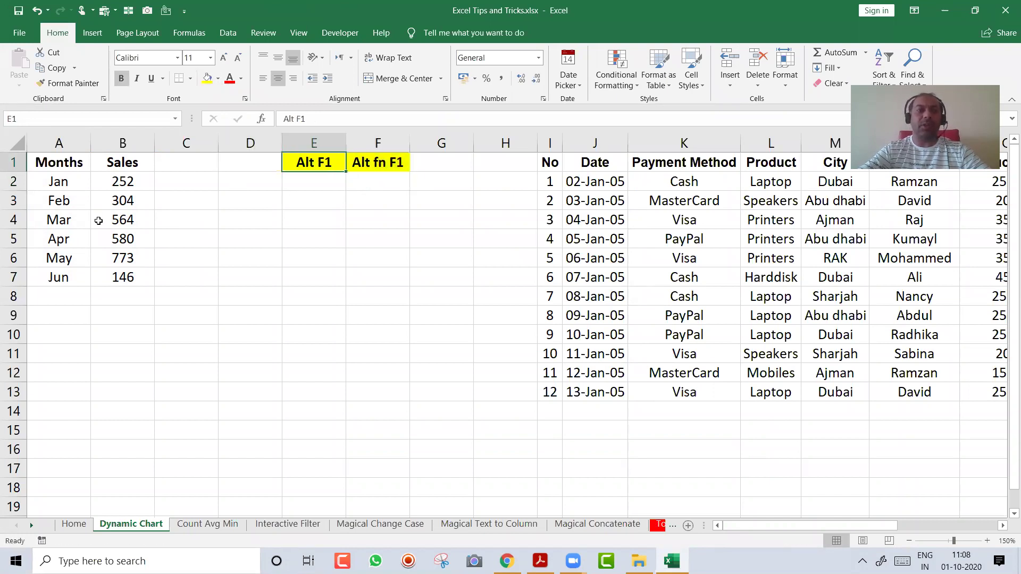
click(75, 222)
Chart the whole month table with Alt+F1, shift it left, and apply a value-labelled style
key(ctrl+a)
key(alt+F1)
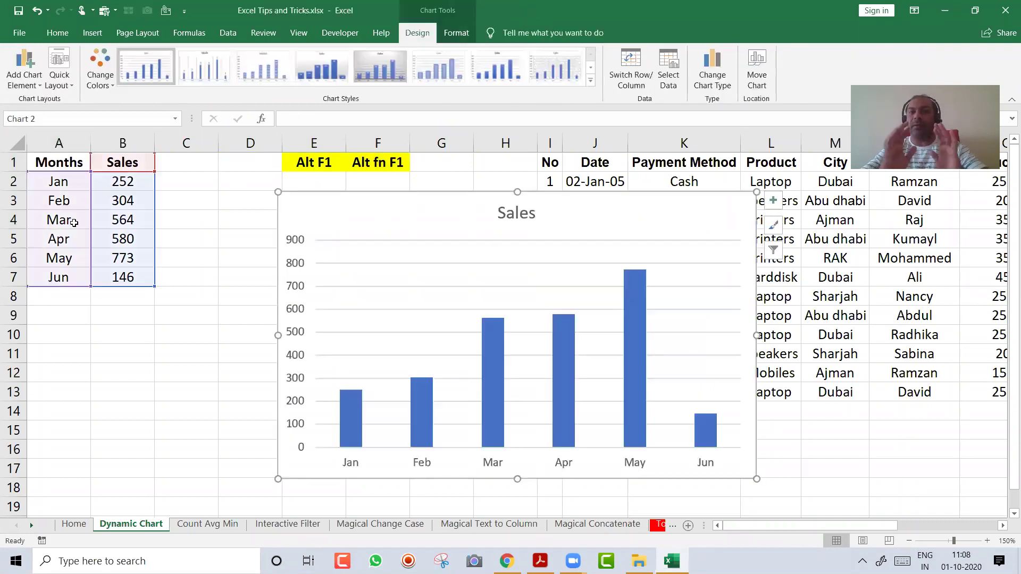
drag(327, 213, 264, 210)
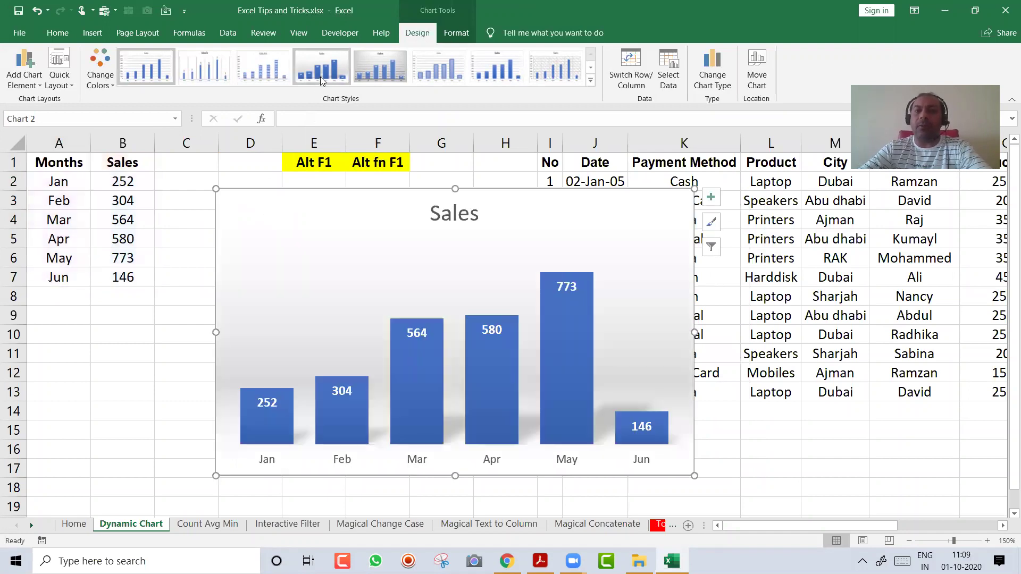
click(320, 76)
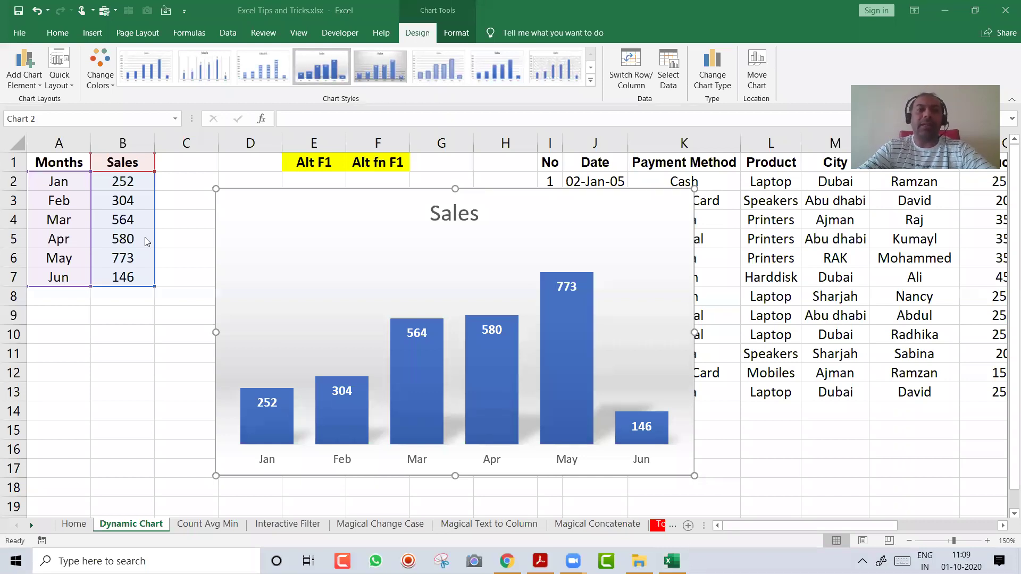
click(395, 306)
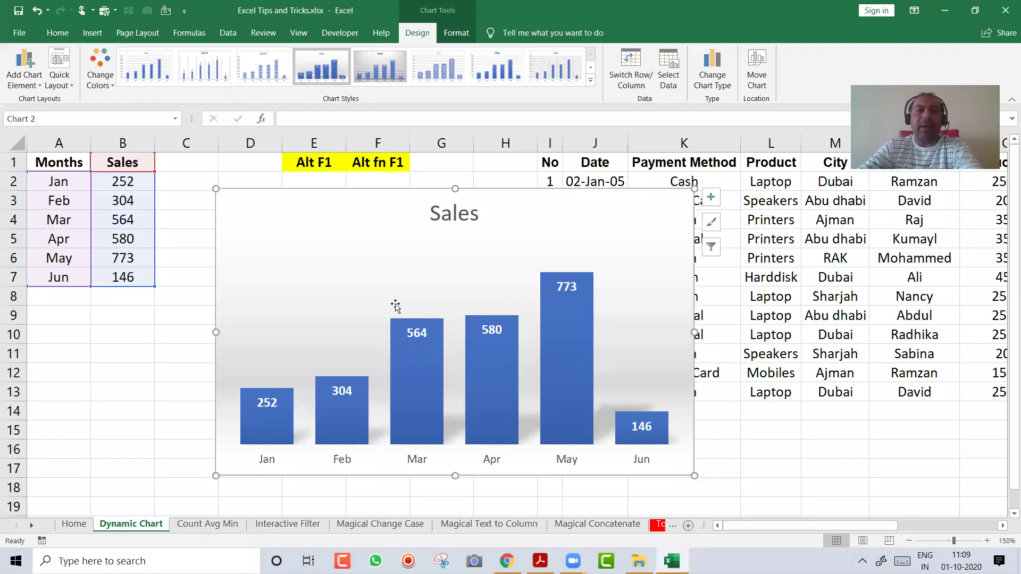
Add Jul with sales of 456 in row 8
click(61, 296)
text(Jun)
key(BackSpace)
text(l)
key(Return)
key(Up)
key(Right)
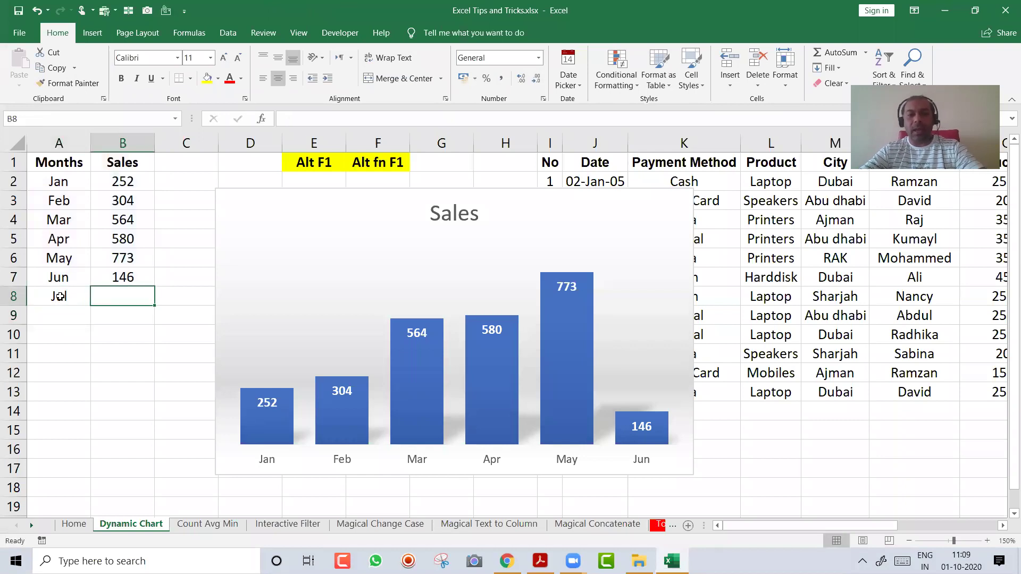
text(456)
key(Return)
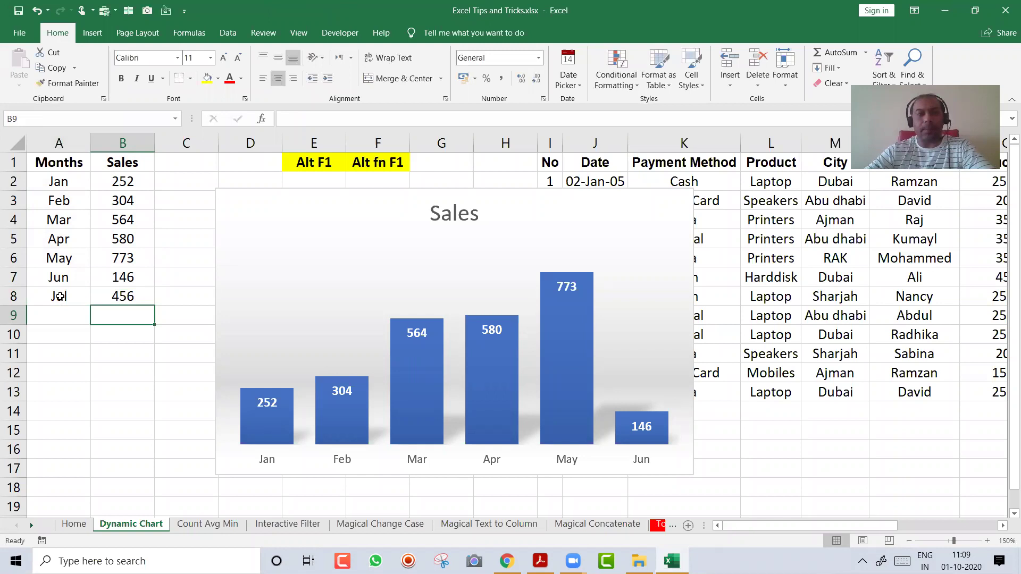
Add Aug with sales of 577 in row 9
key(Left)
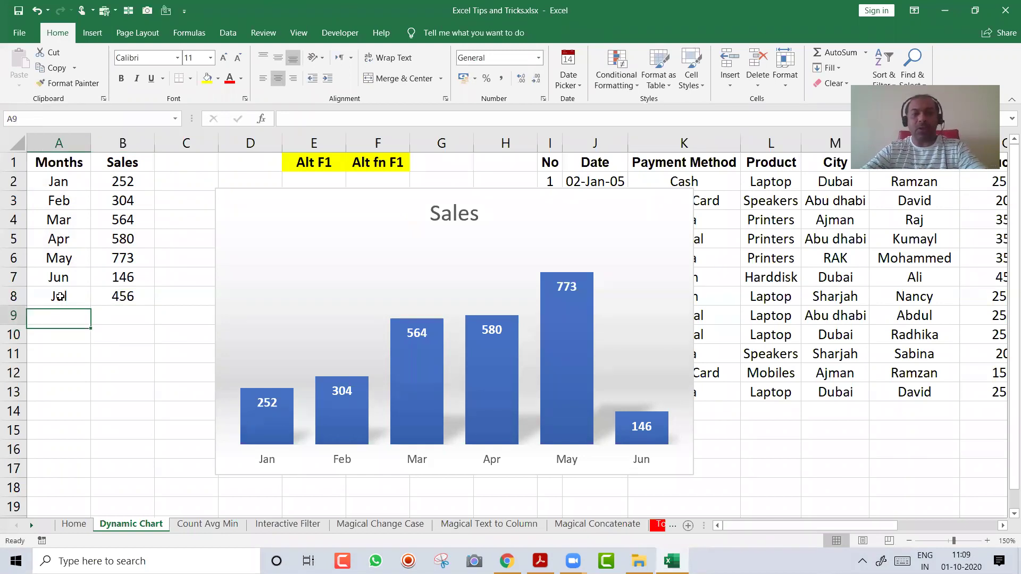
text(Aug)
key(Tab)
text(577)
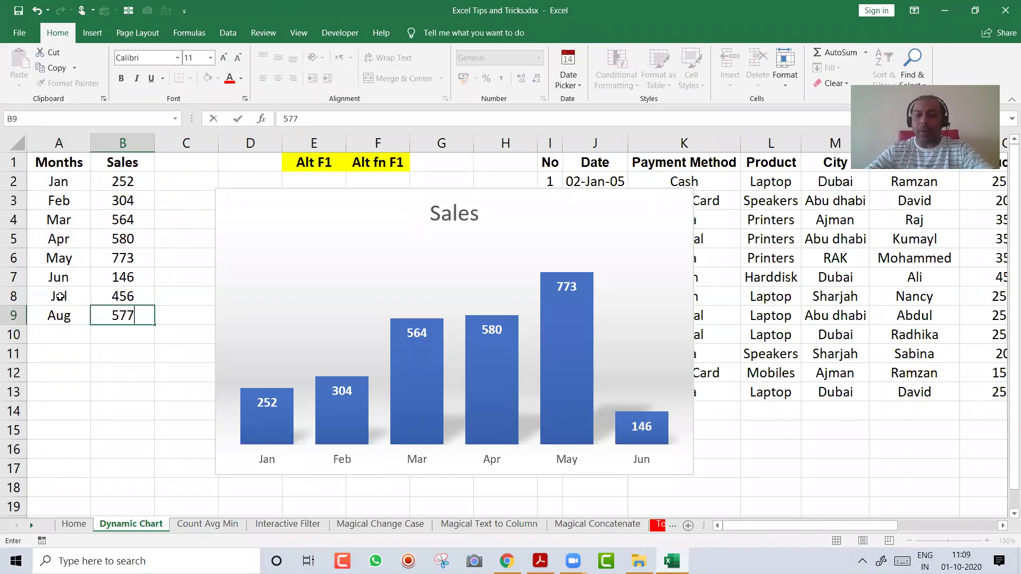
key(Return)
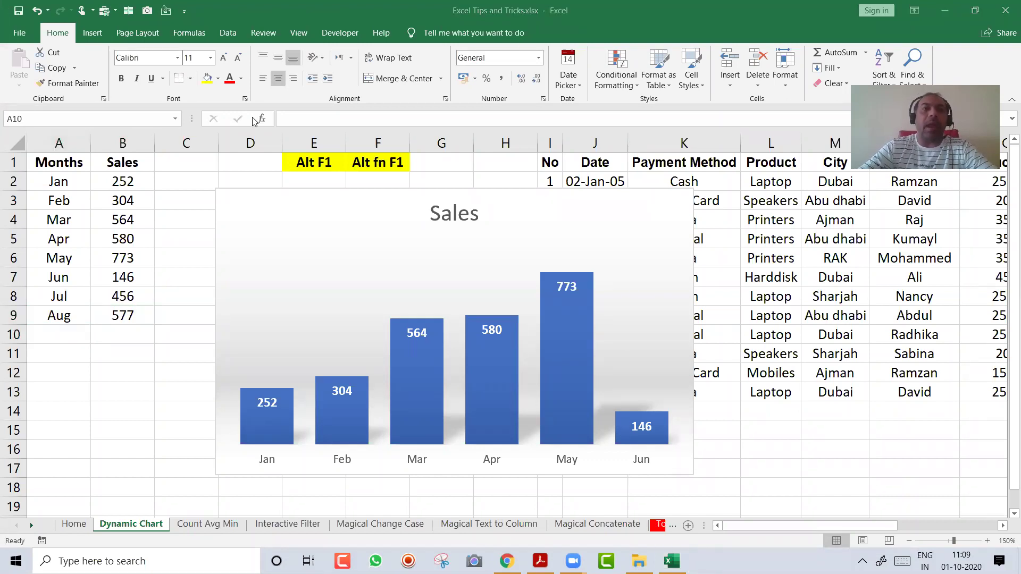
Extend the chart's data range down to row 9 and move the chart over columns A–H
click(319, 209)
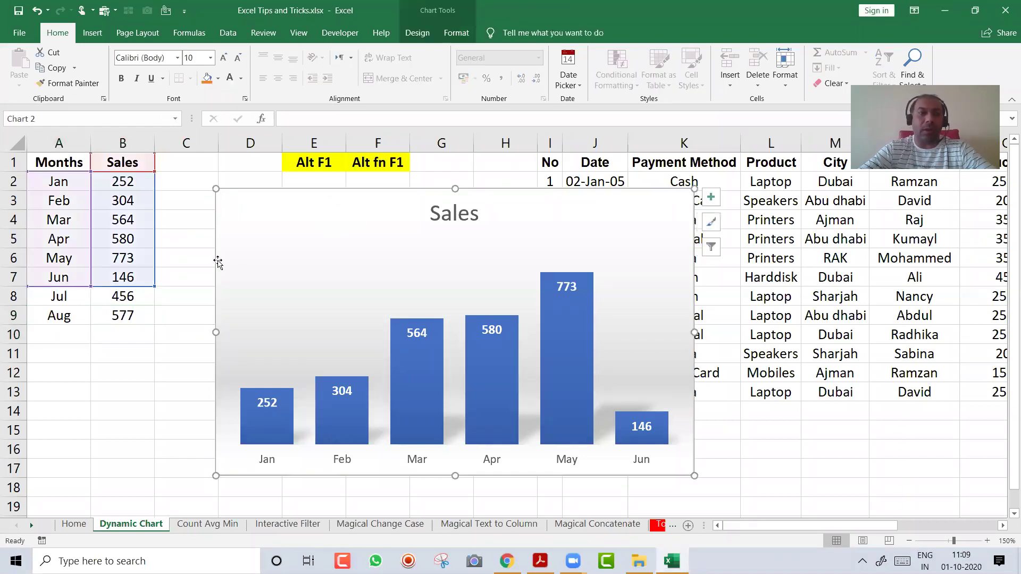
drag(154, 287, 155, 322)
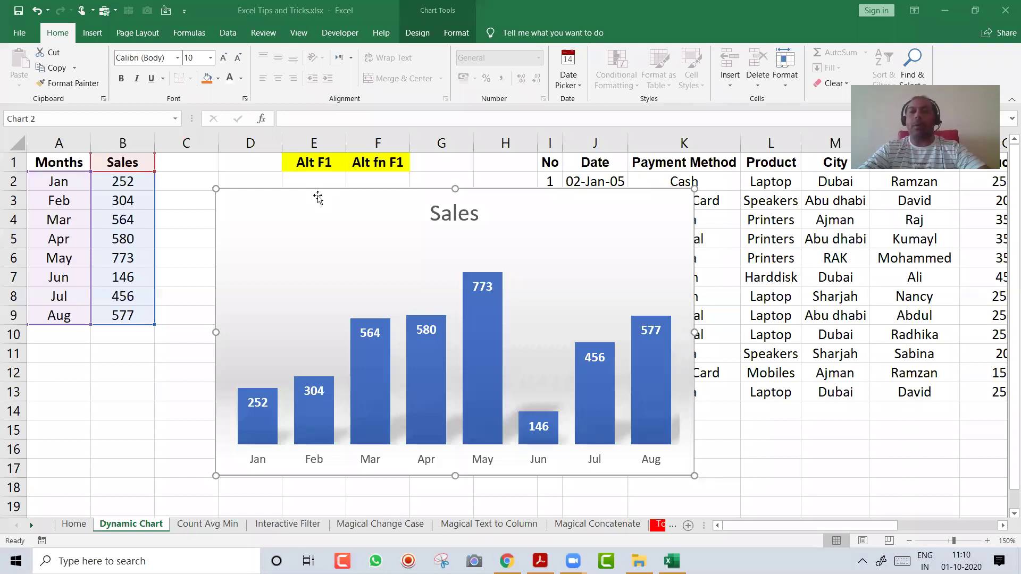
click(294, 205)
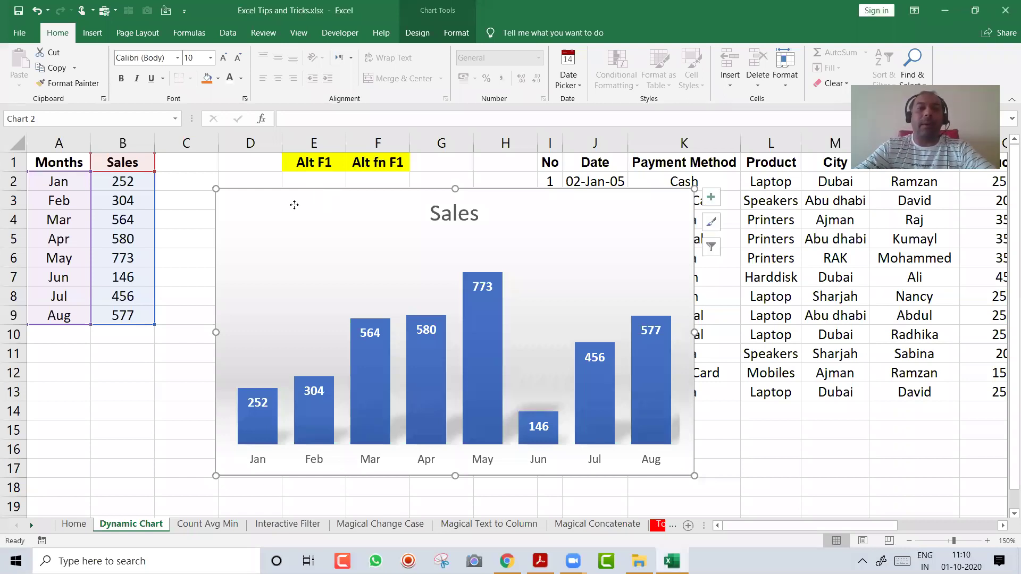
drag(294, 205, 150, 197)
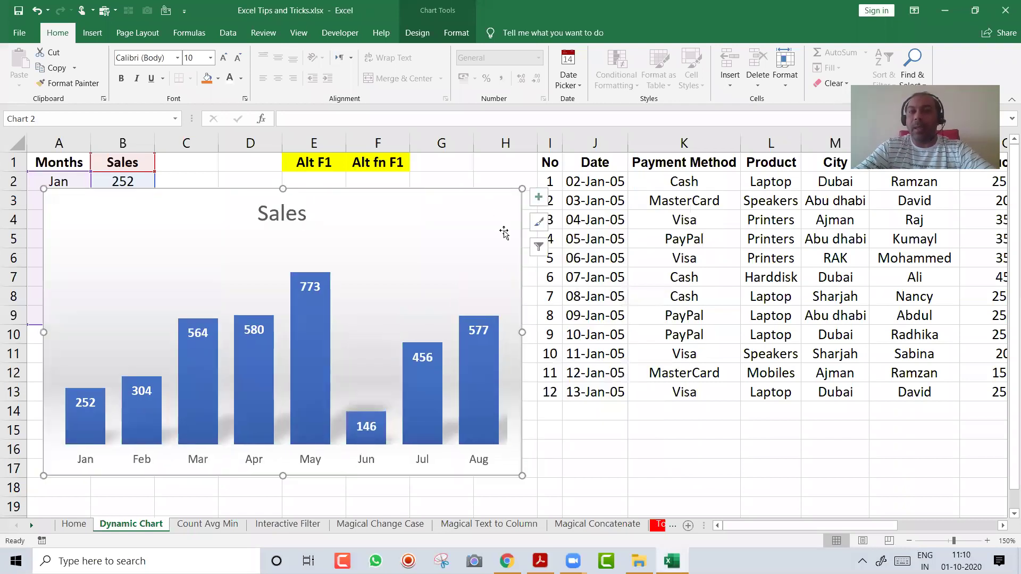
Add a bold 'Total' in P15 with its AutoSum 107500 in Q15, widening column Q
click(618, 243)
key(Right)
key(Right)
key(Right)
key(Right)
key(Right)
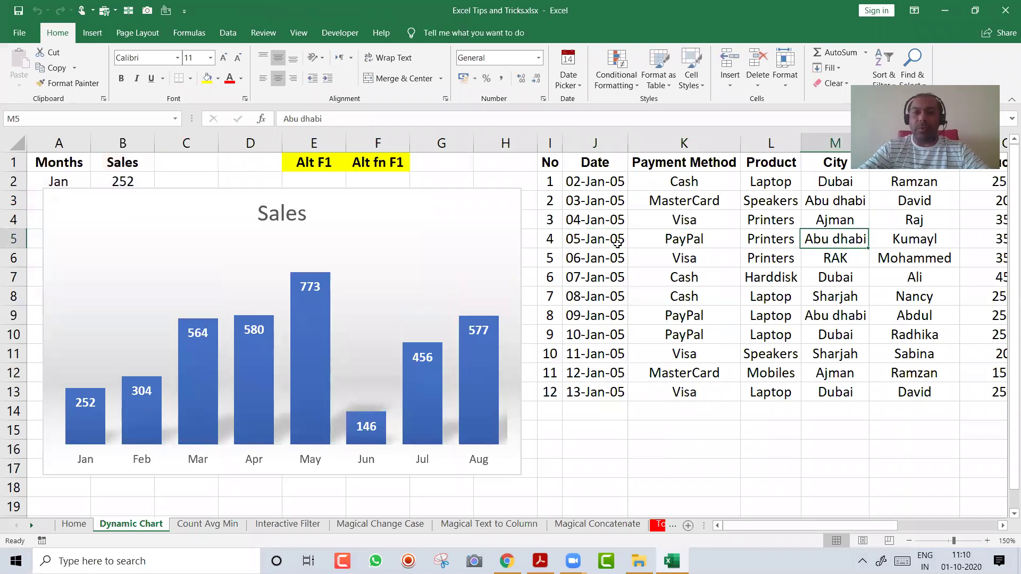
key(Right)
key(Right)
key(Right)
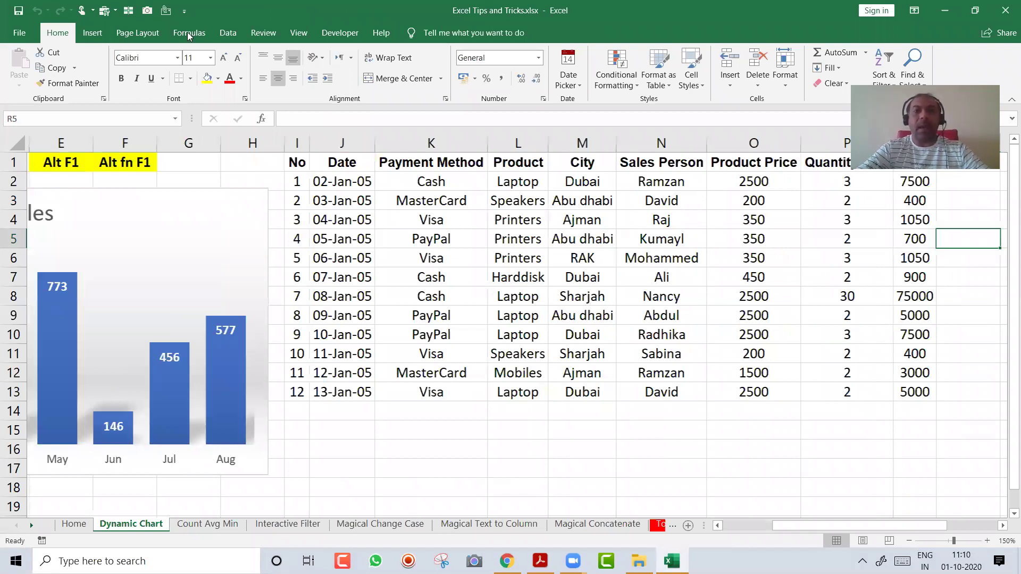
key(Right)
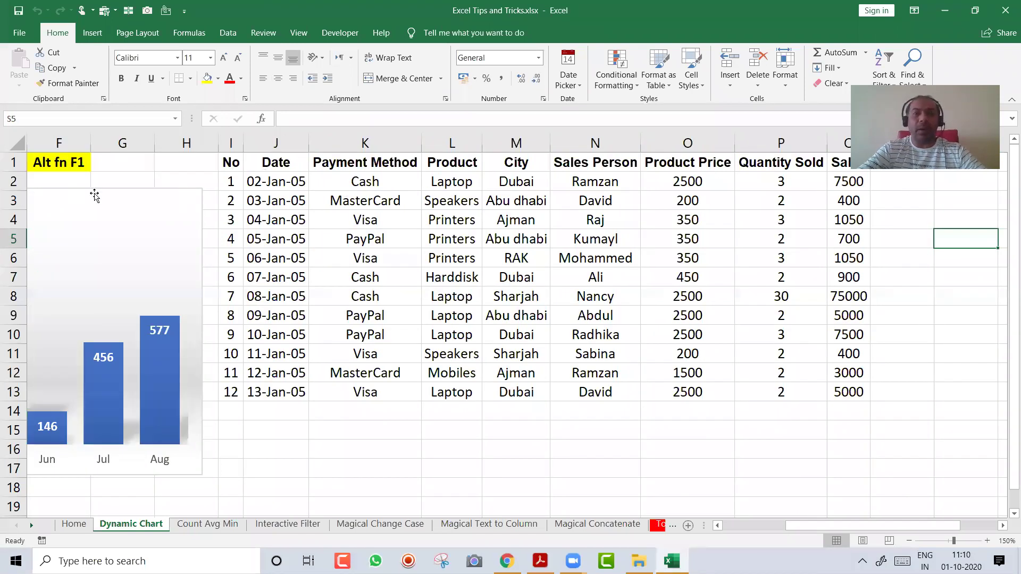
click(801, 434)
text(Total)
key(Tab)
key(alt+equal)
key(Return)
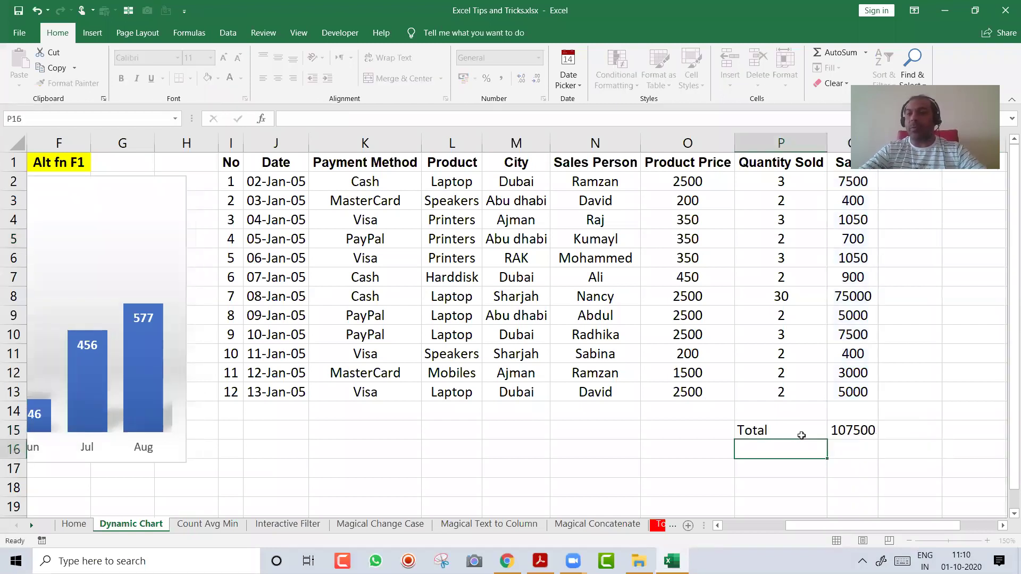
click(801, 435)
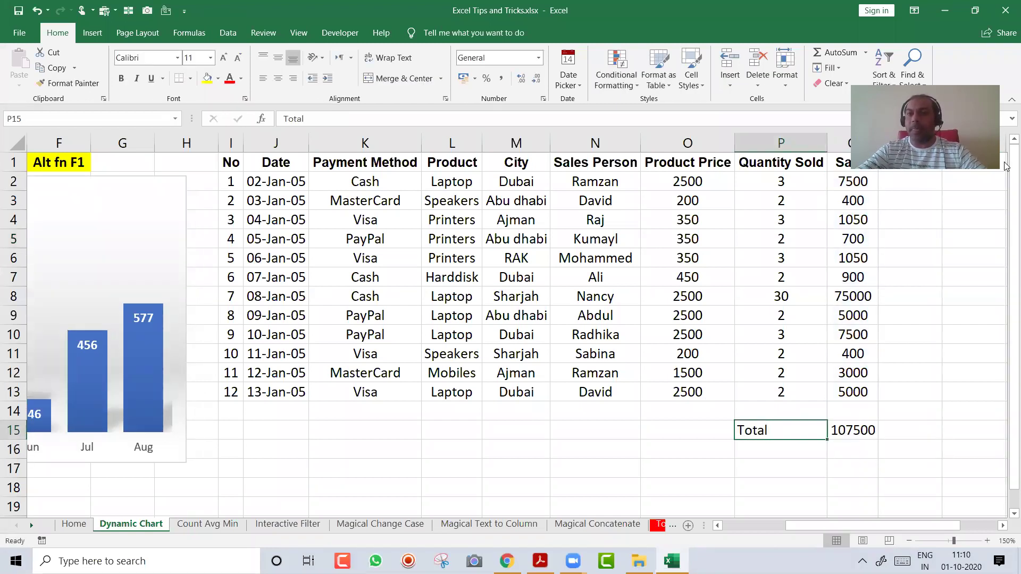
drag(878, 144, 900, 143)
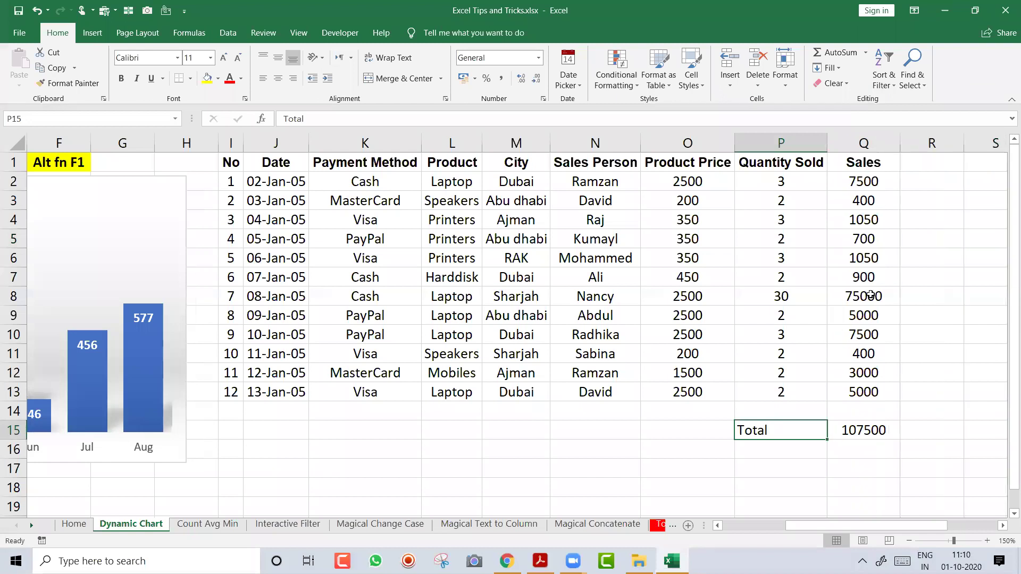
key(shift+Right)
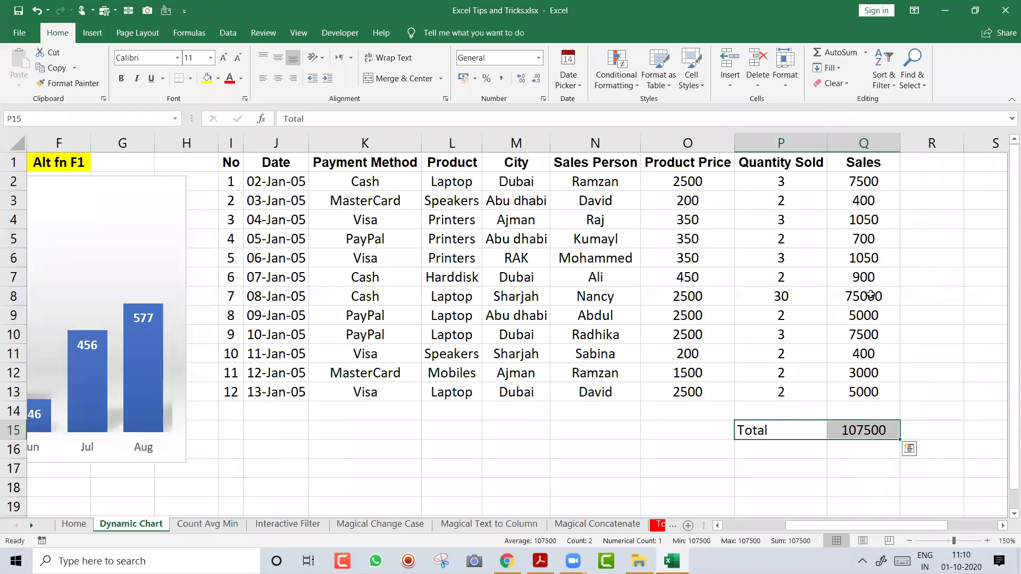
key(ctrl+b)
key(alt+=)
Turn on filtering for the transactions header row and open the City filter list
key(ctrl+Return)
key(ctrl+Up)
key(ctrl+Up)
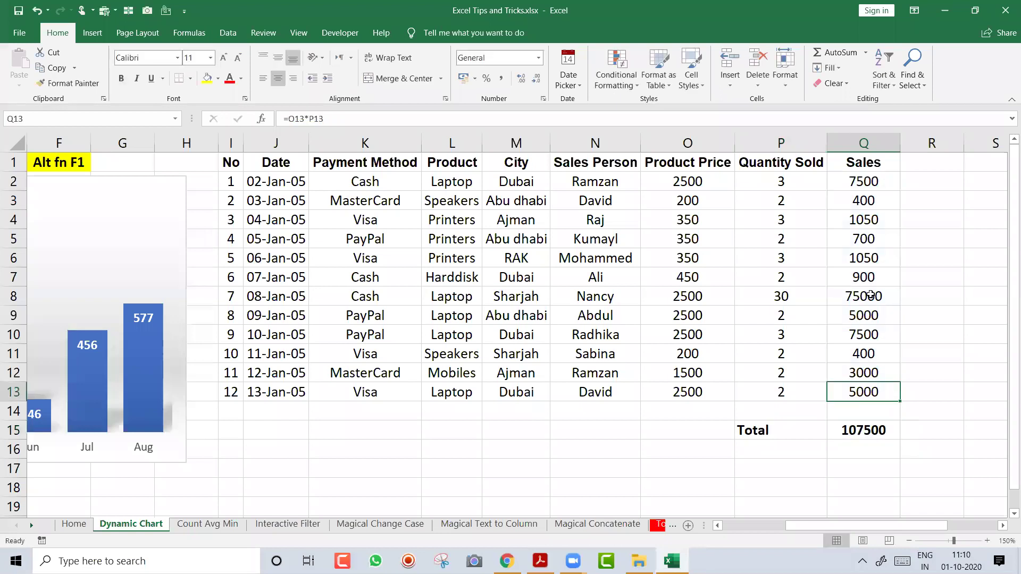
key(ctrl+Left)
key(ctrl+shift+l)
key(Right)
key(Right)
key(Right)
key(Right)
key(alt+Down)
key(Down)
key(Down)
key(Down)
key(Down)
key(Down)
key(Down)
key(Down)
key(Down)
key(Down)
Filter the City column to show only Dubai
key(space)
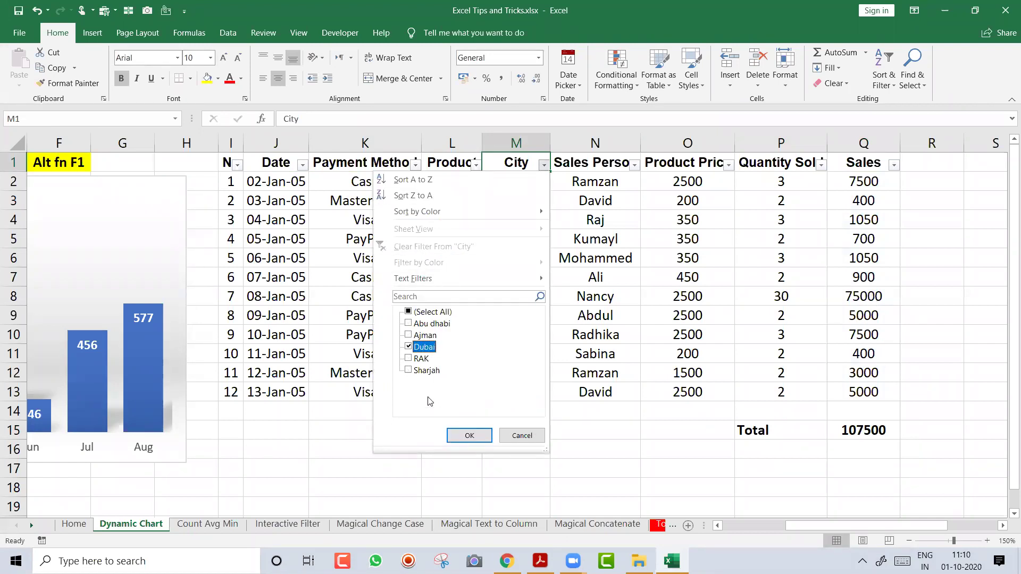
key(Tab)
click(470, 436)
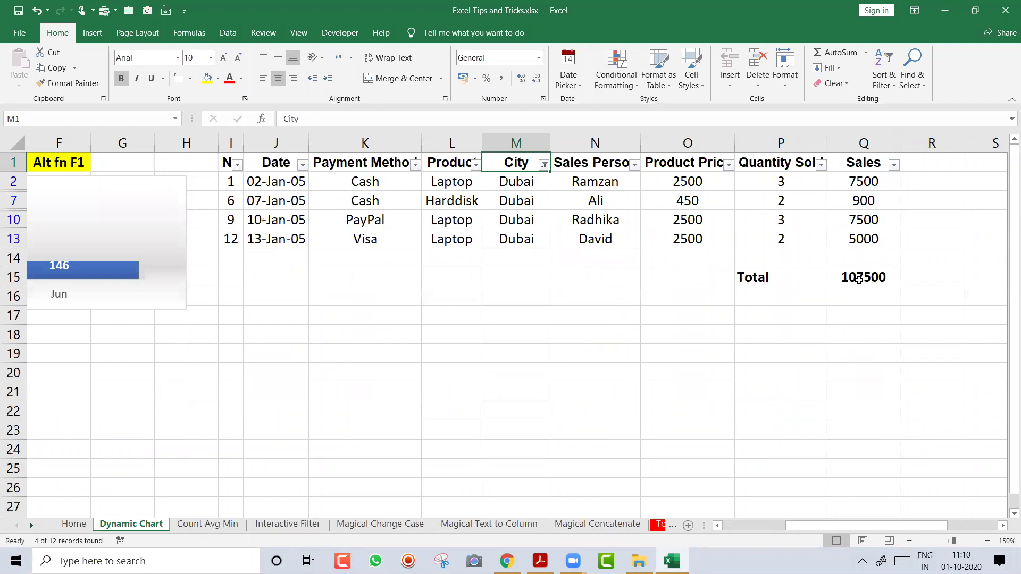
click(858, 278)
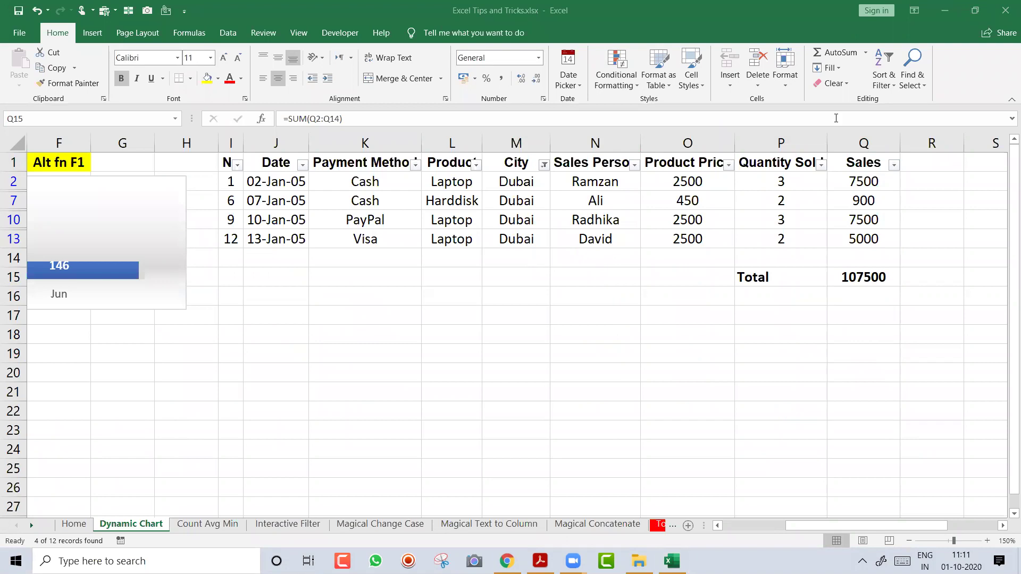
click(857, 281)
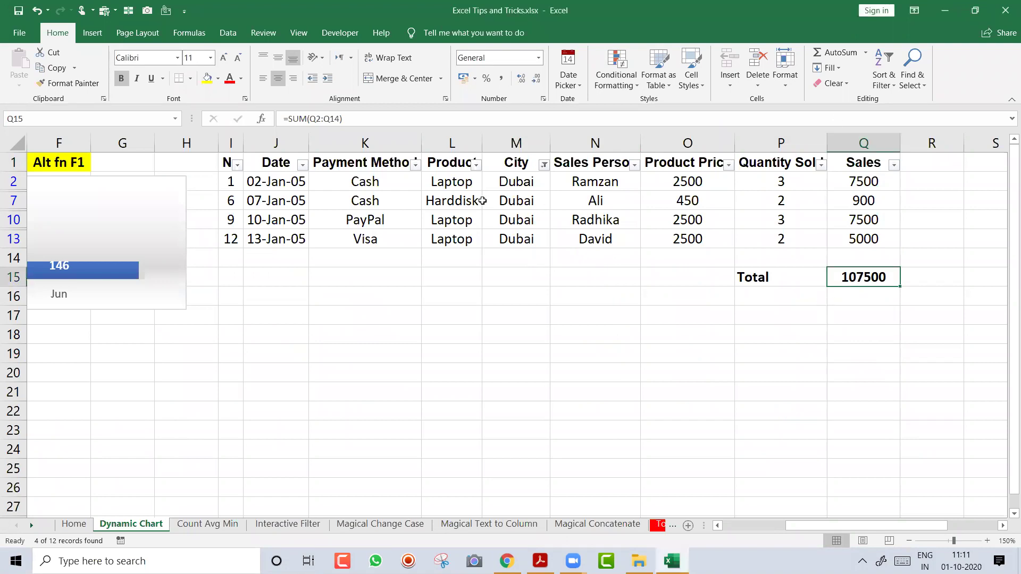
Filter the Product column to Laptop only and select the visible sales figures
click(476, 165)
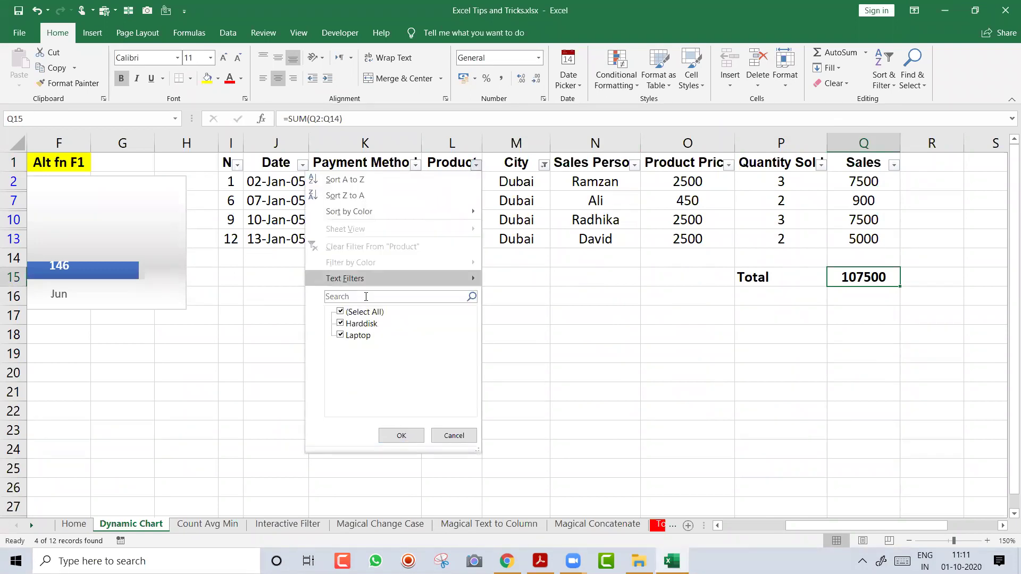
click(354, 313)
click(342, 325)
click(342, 333)
click(341, 323)
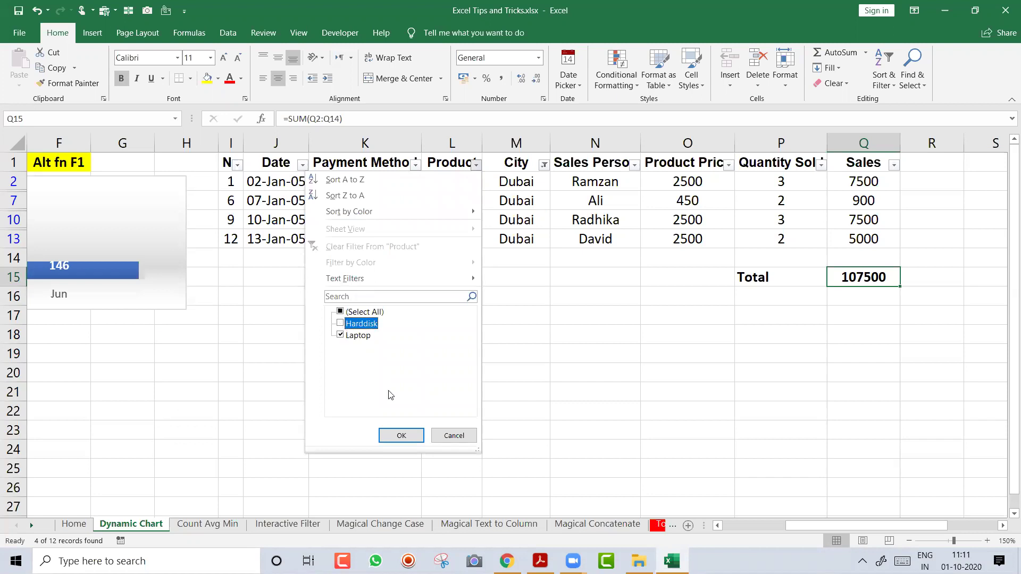
click(401, 435)
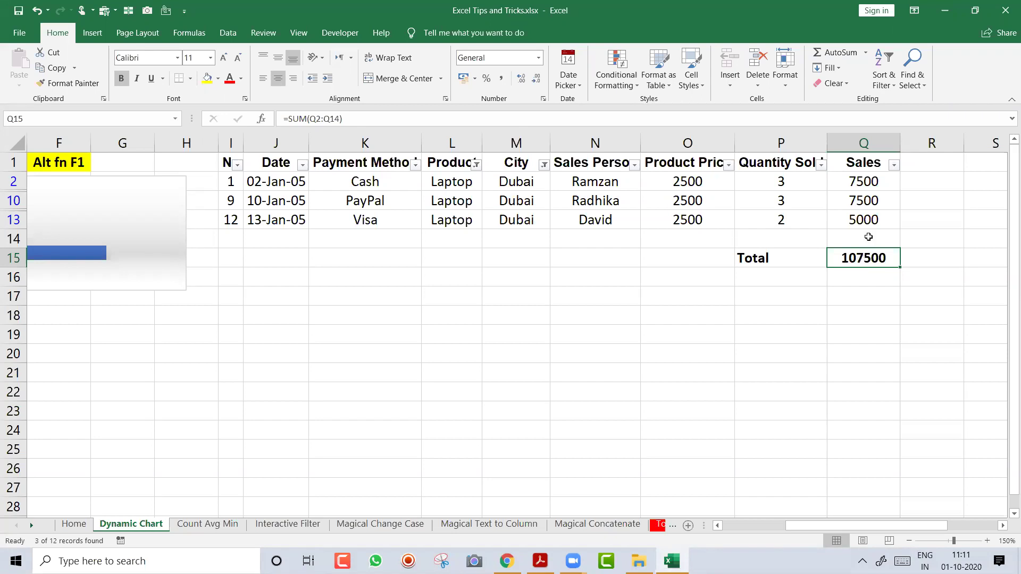
drag(867, 183, 868, 213)
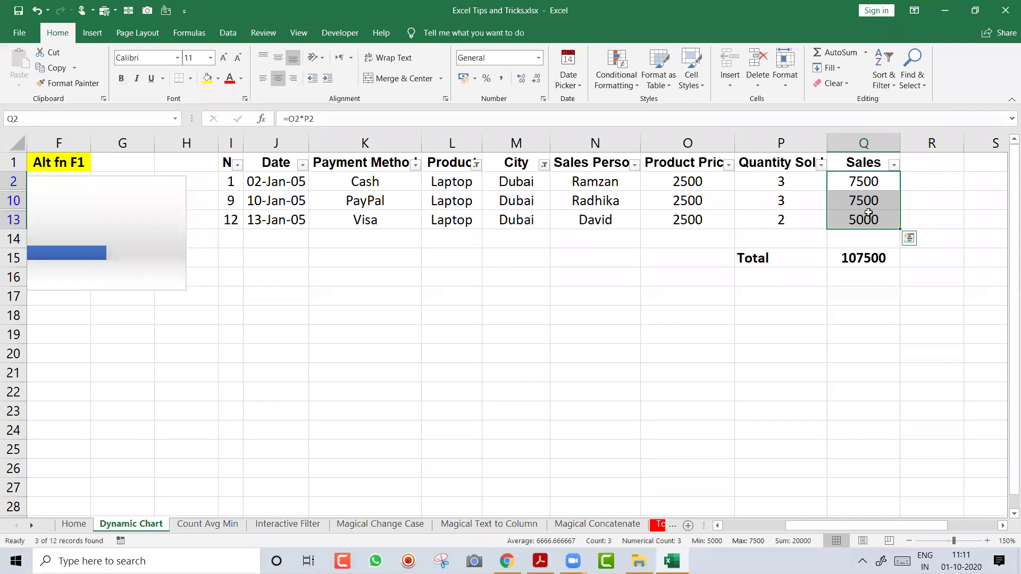
Switch off AutoFilter with Ctrl+Shift+L so all 12 records show, then return to column A
key(ctrl+shift+l)
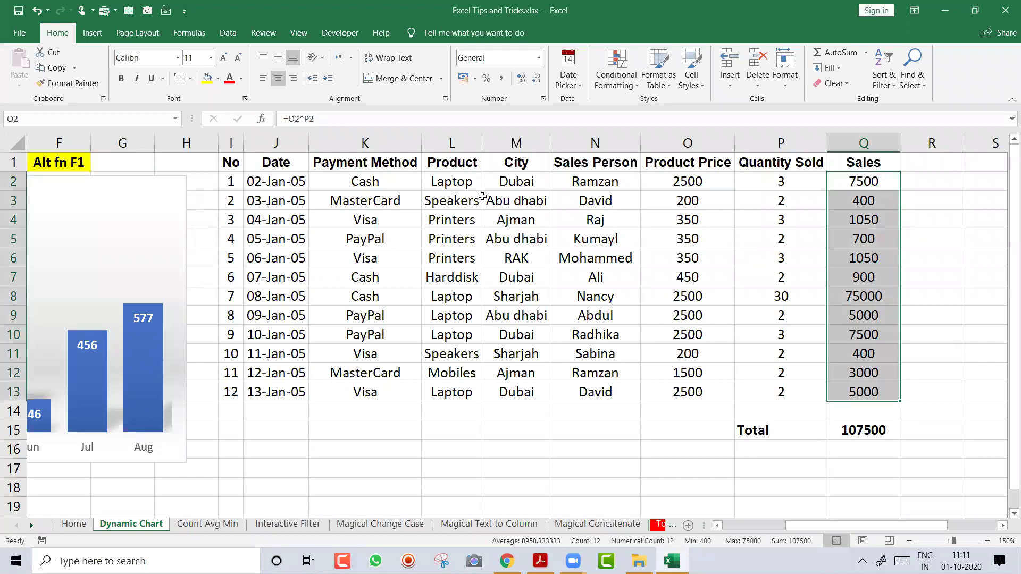
key(ctrl+Down)
key(Down)
key(Down)
key(Left)
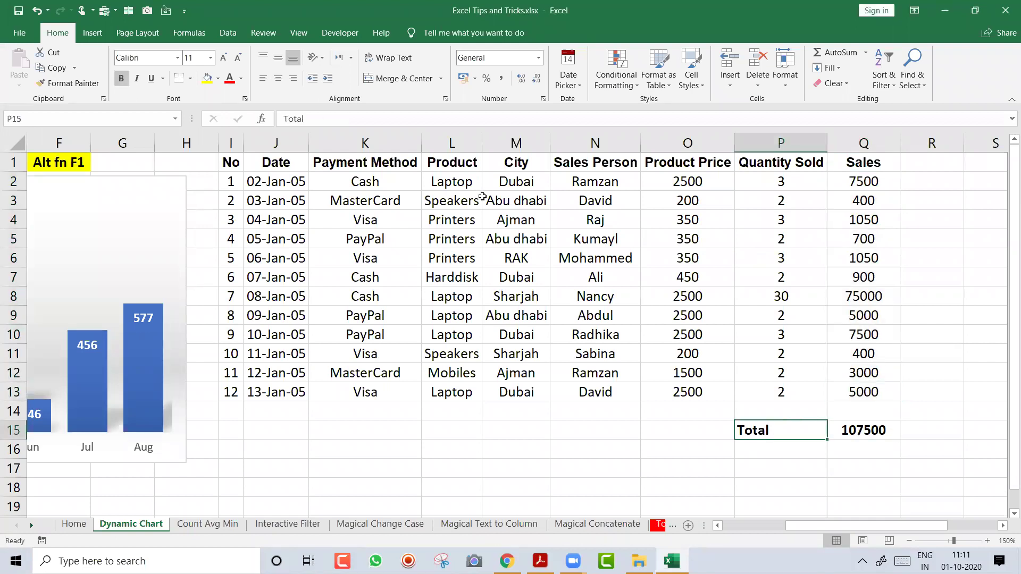
key(Home)
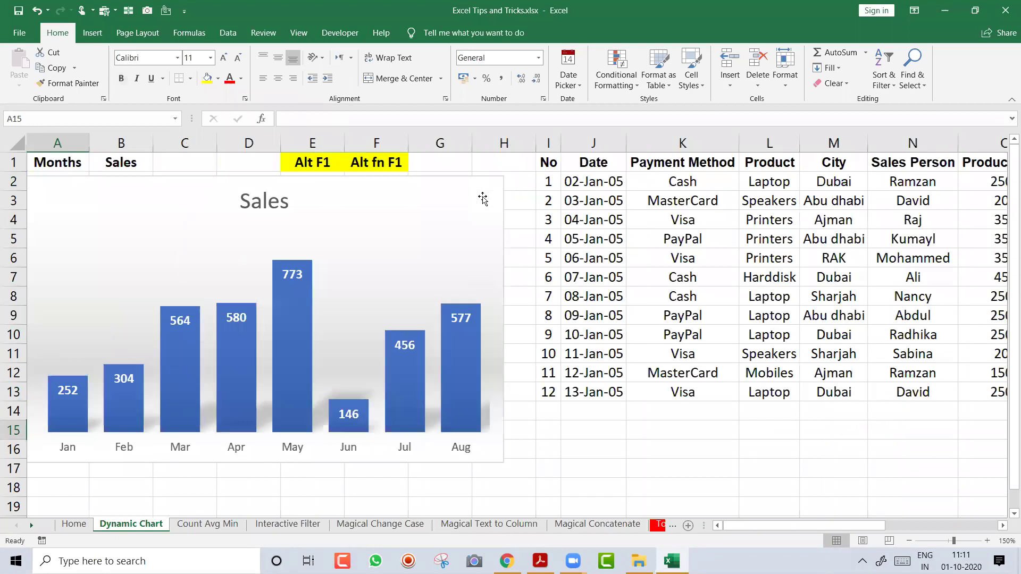
Delete the Sales chart and add a centred, bold, yellow-filled 'Ctrl T' label in D1
click(164, 199)
key(Delete)
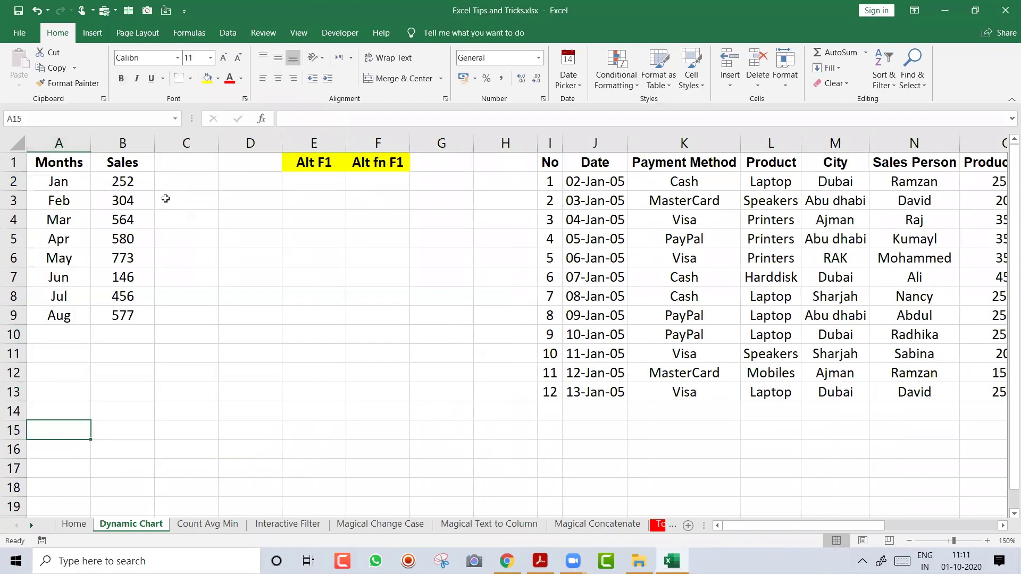
click(326, 164)
click(265, 165)
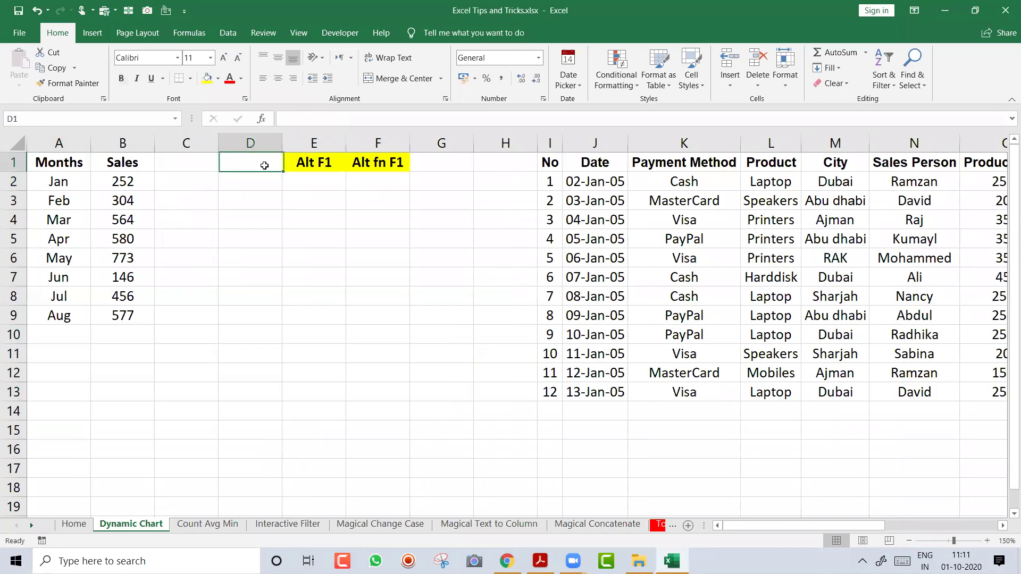
text(Ctrl T)
key(Return)
click(265, 166)
key(c)
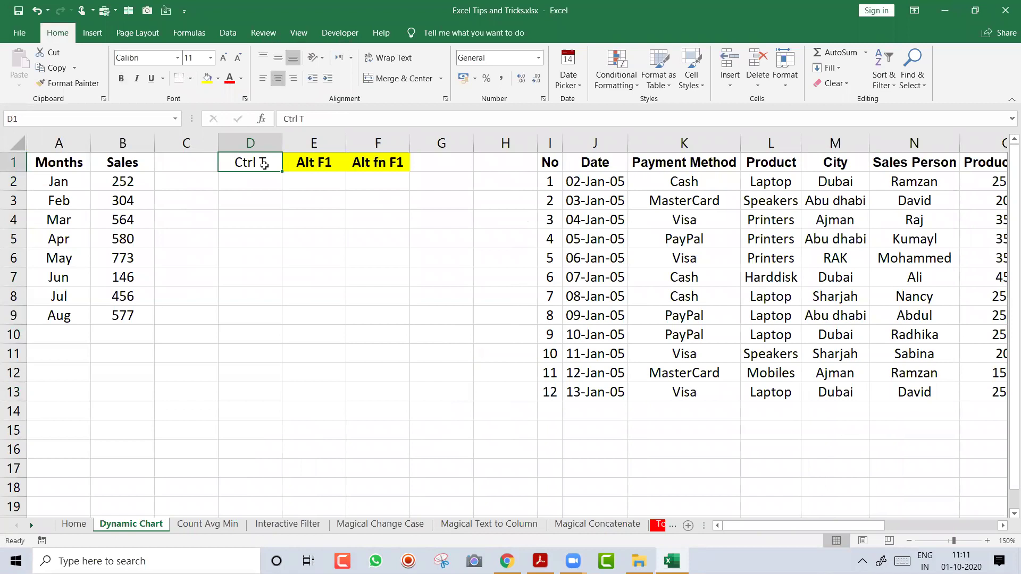
key(ctrl+b)
click(218, 78)
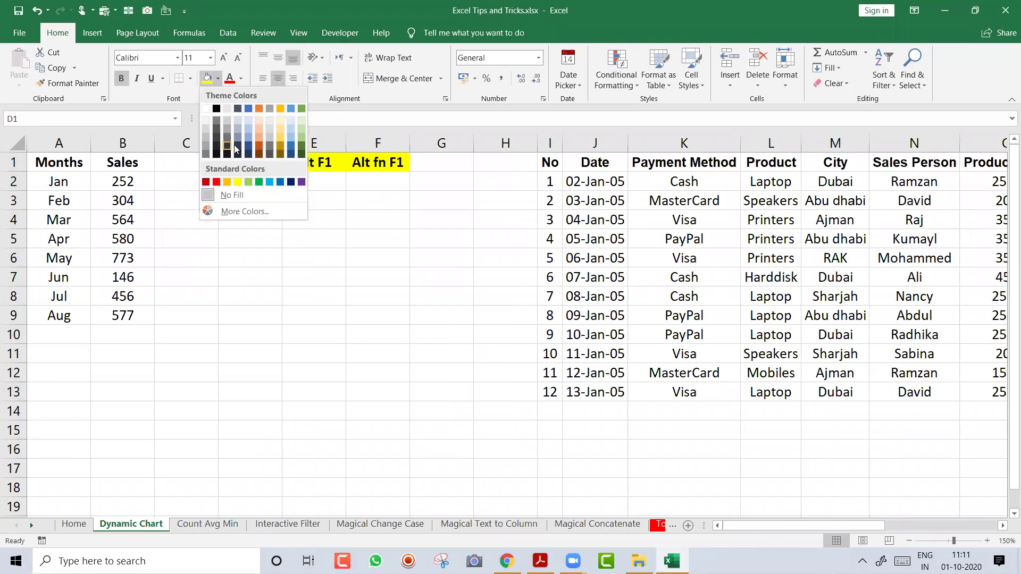
click(238, 182)
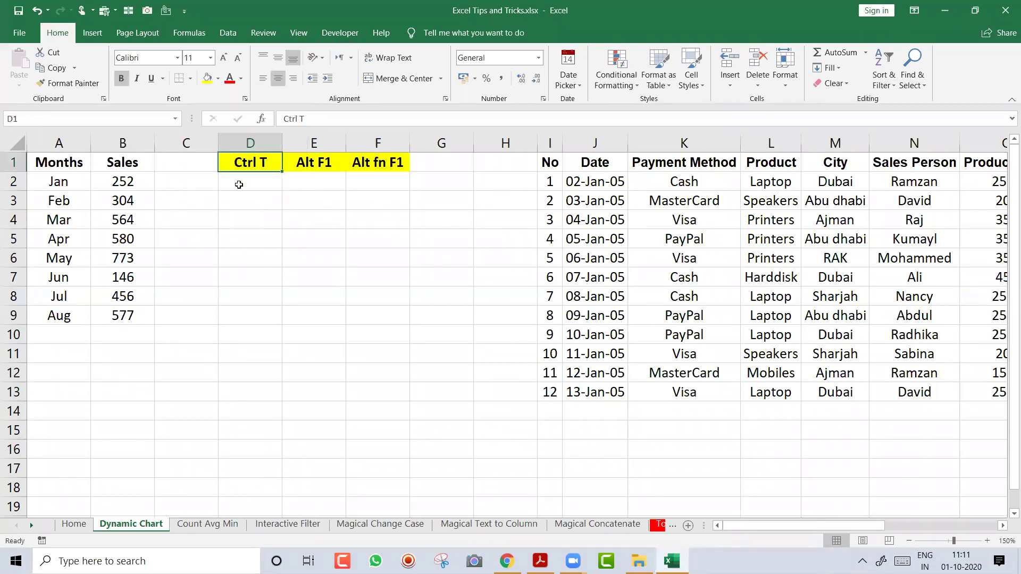
click(213, 240)
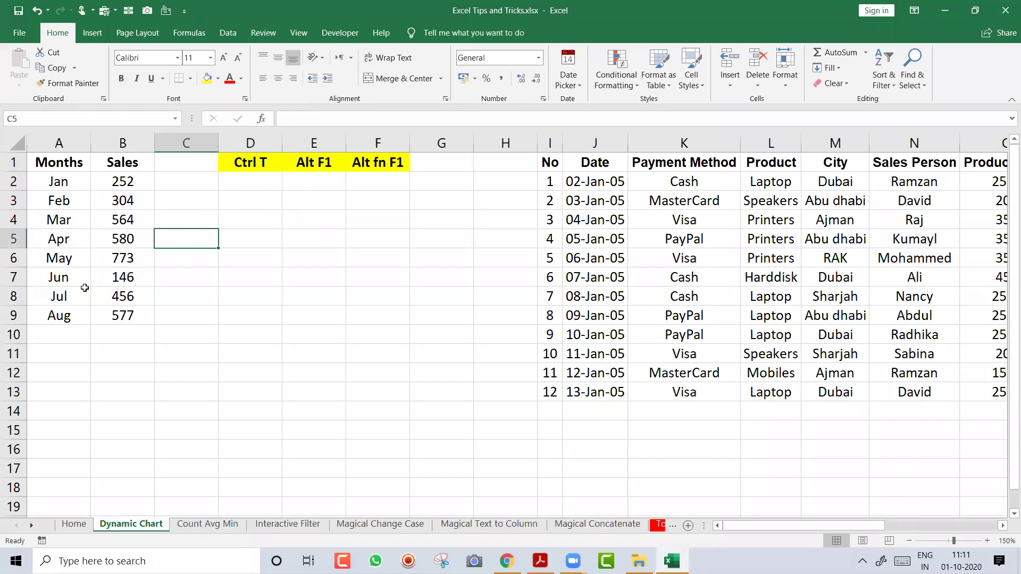
Clear the Jul and Aug rows in A8:B9, leaving Jan–Jun
click(68, 295)
key(shift+Down)
key(shift+Right)
key(Delete)
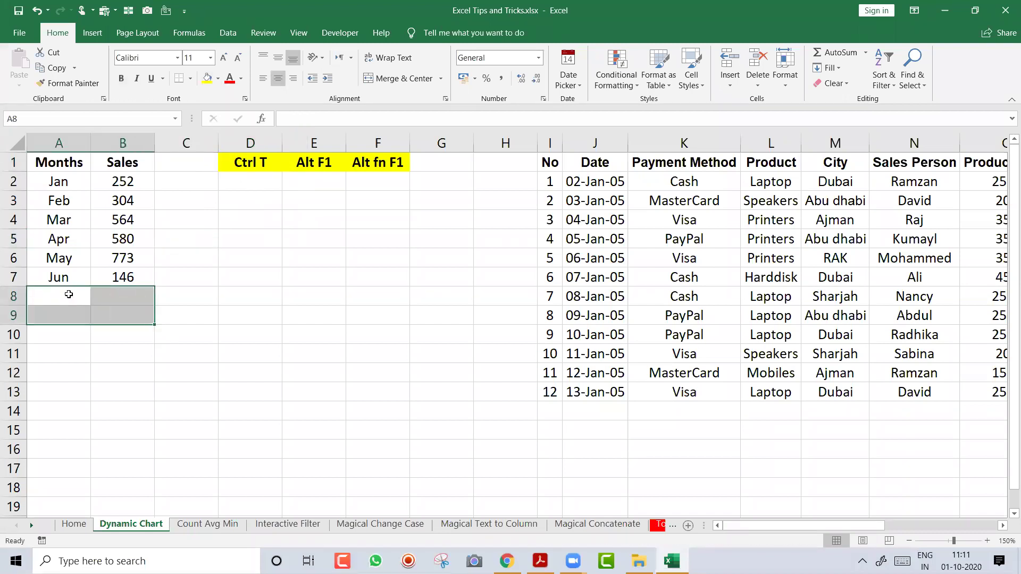
key(ctrl+Home)
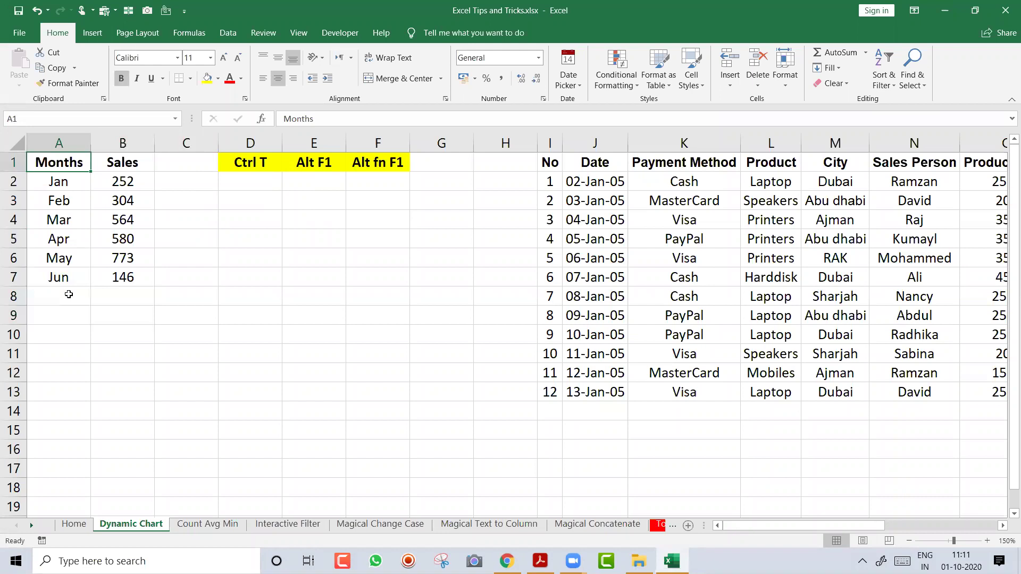
click(255, 276)
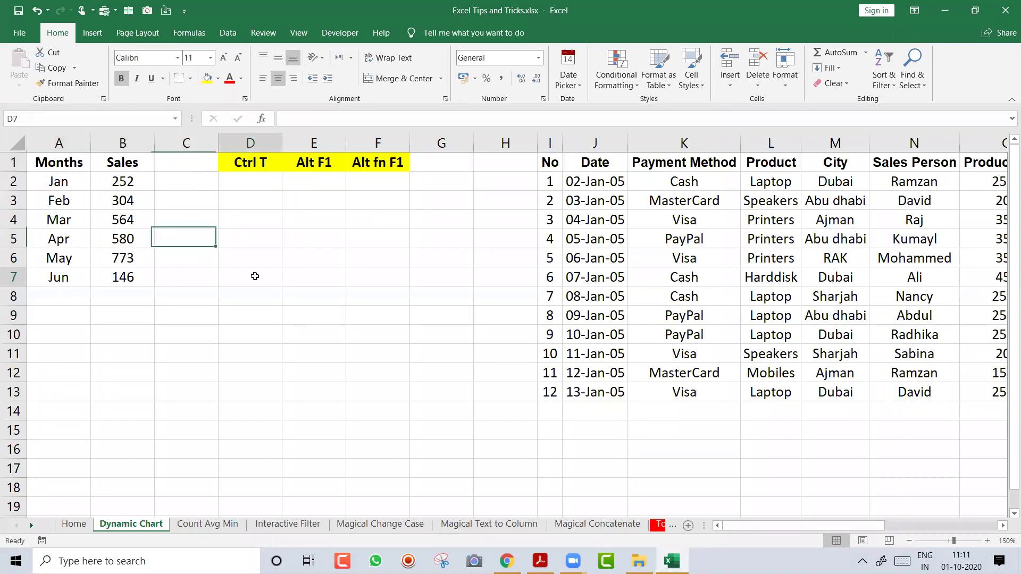
Open Create Table for the Months and Sales range A1:B7, keeping its headers
click(78, 223)
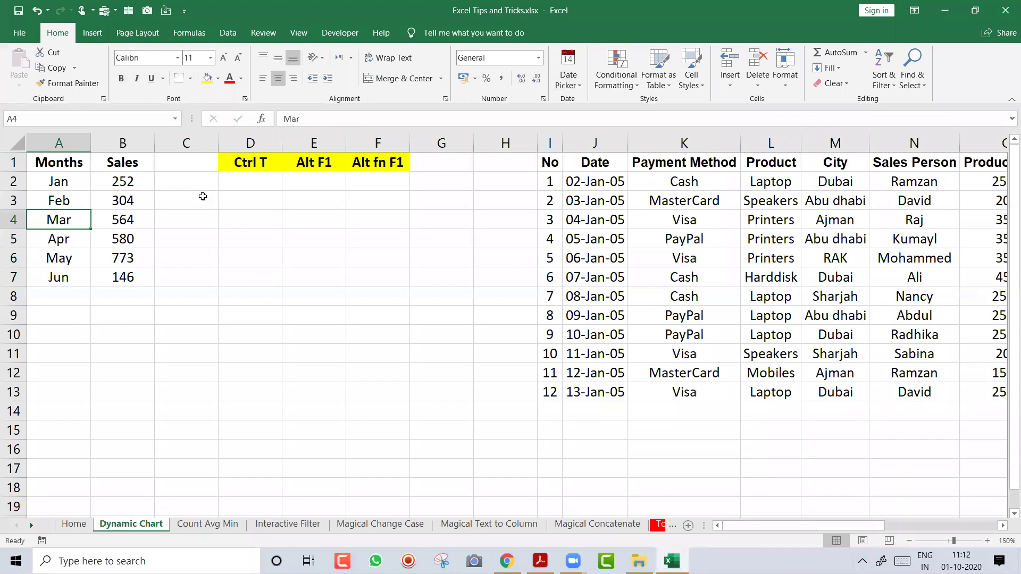
key(ctrl+t)
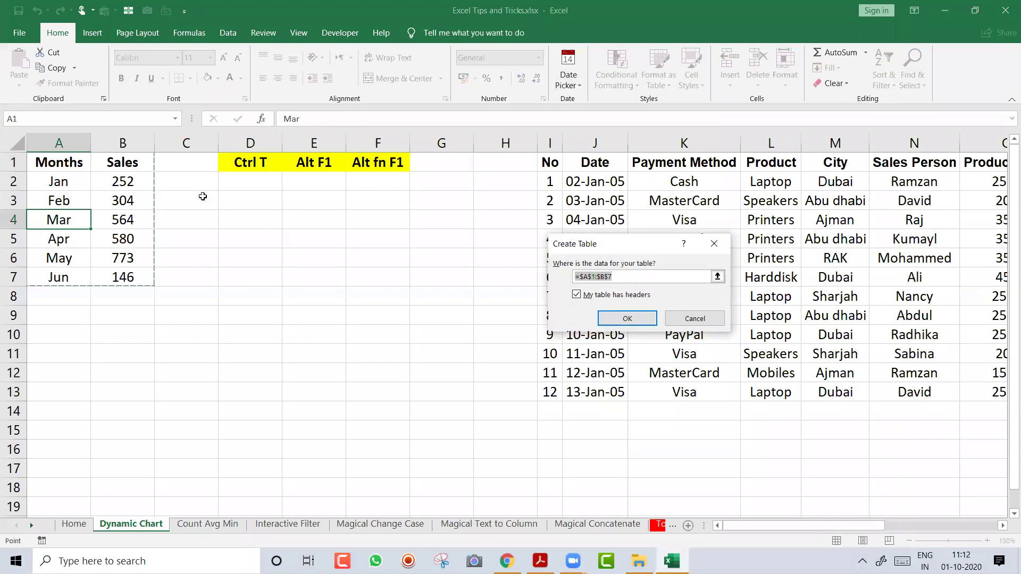
drag(606, 246, 416, 228)
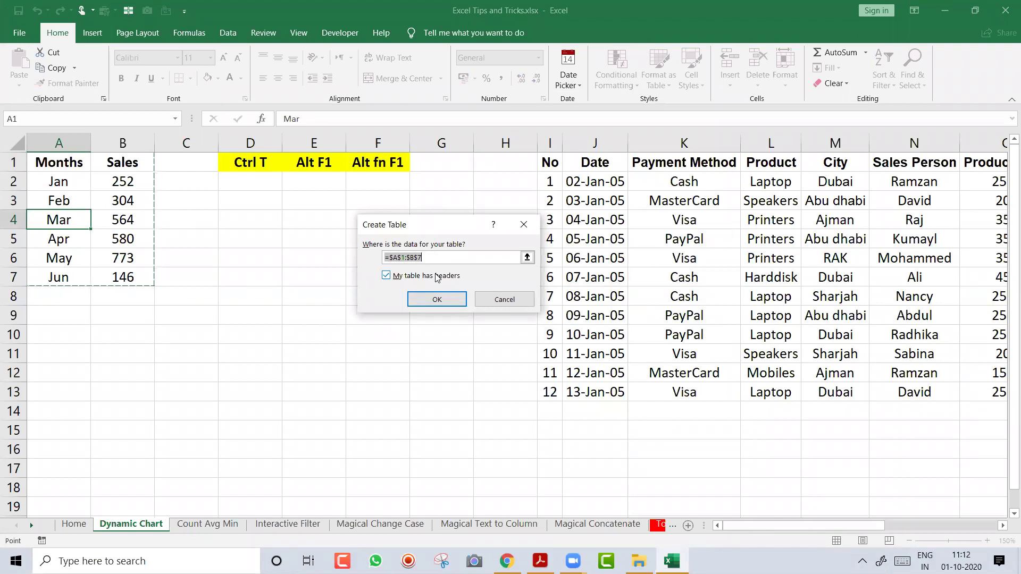
key(Escape)
click(94, 37)
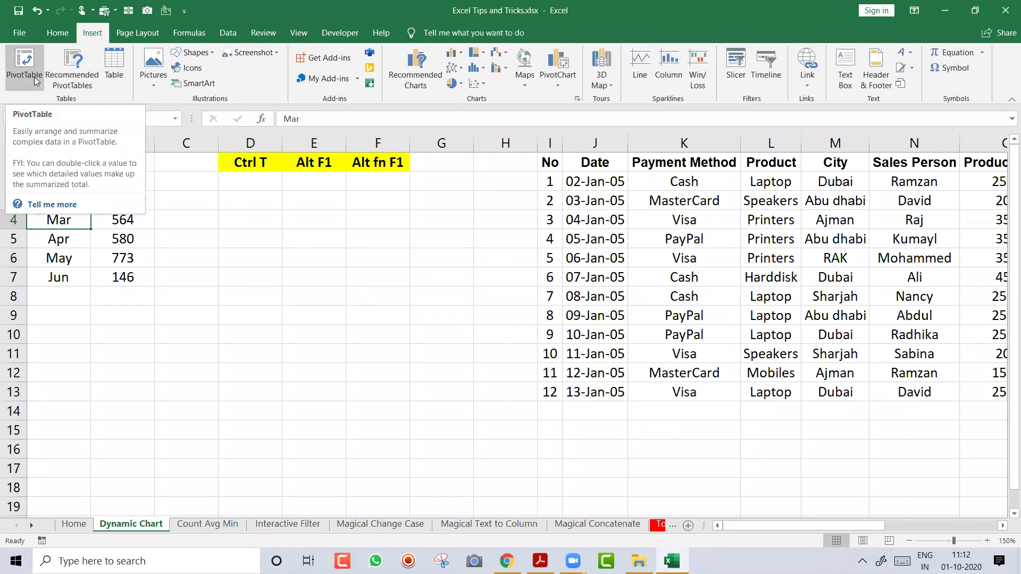
click(122, 69)
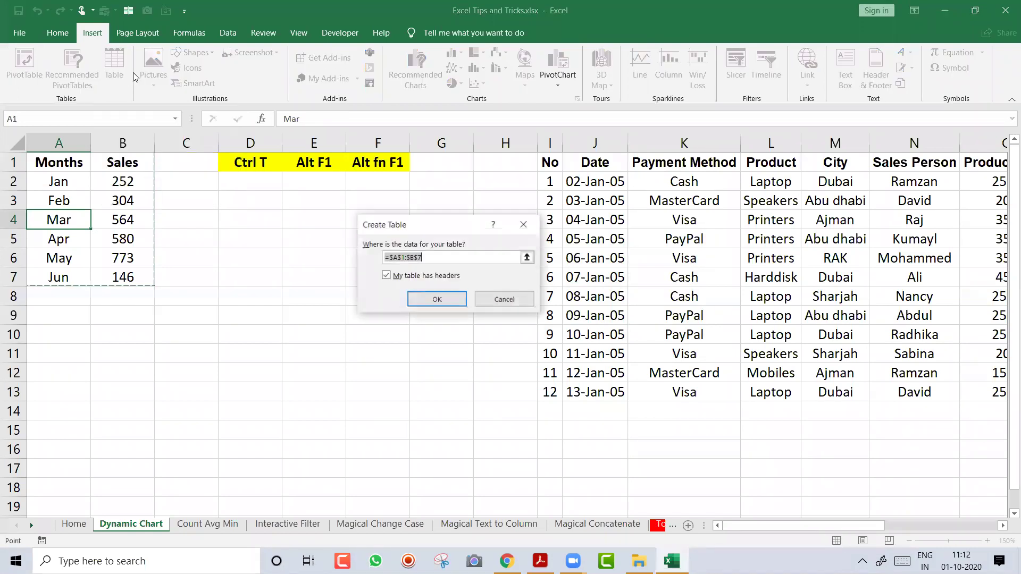
Confirm the Months/Sales table with headers
click(432, 299)
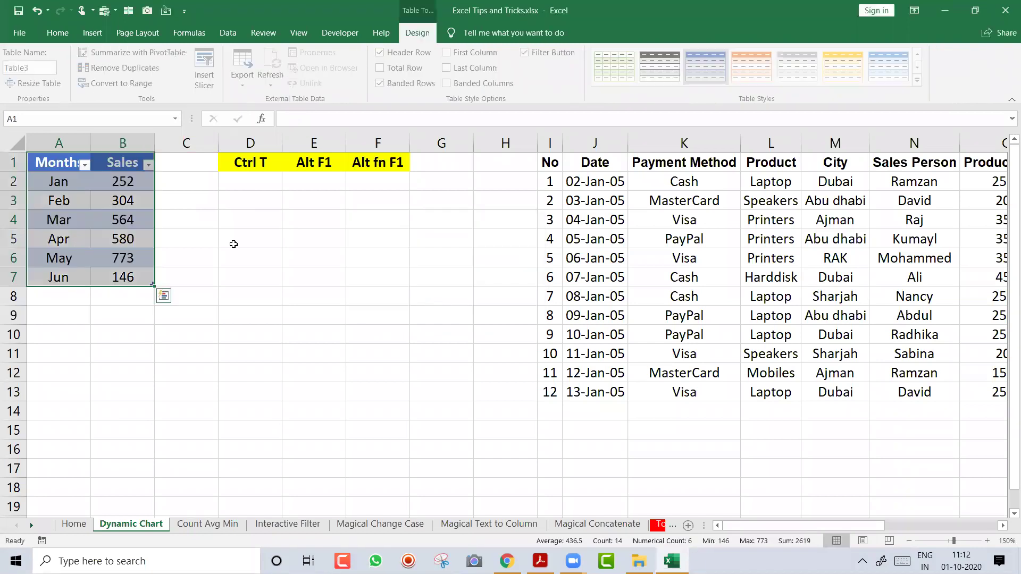
click(79, 209)
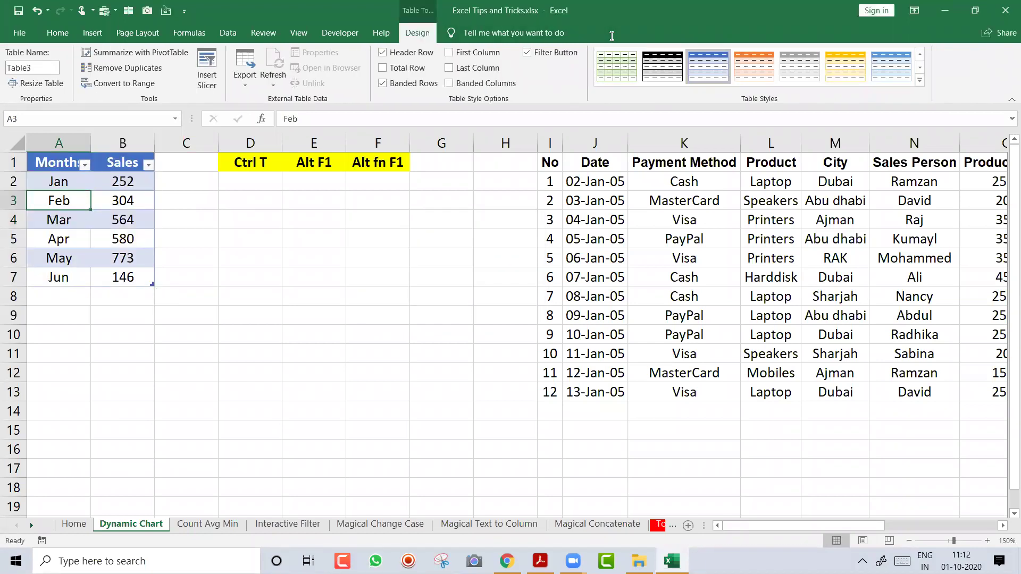
click(105, 220)
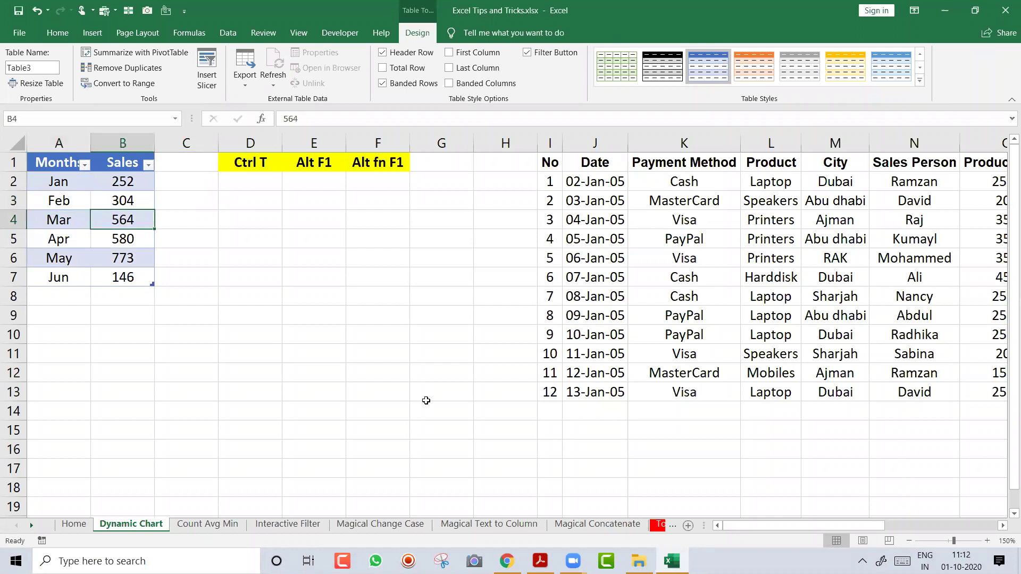
click(77, 201)
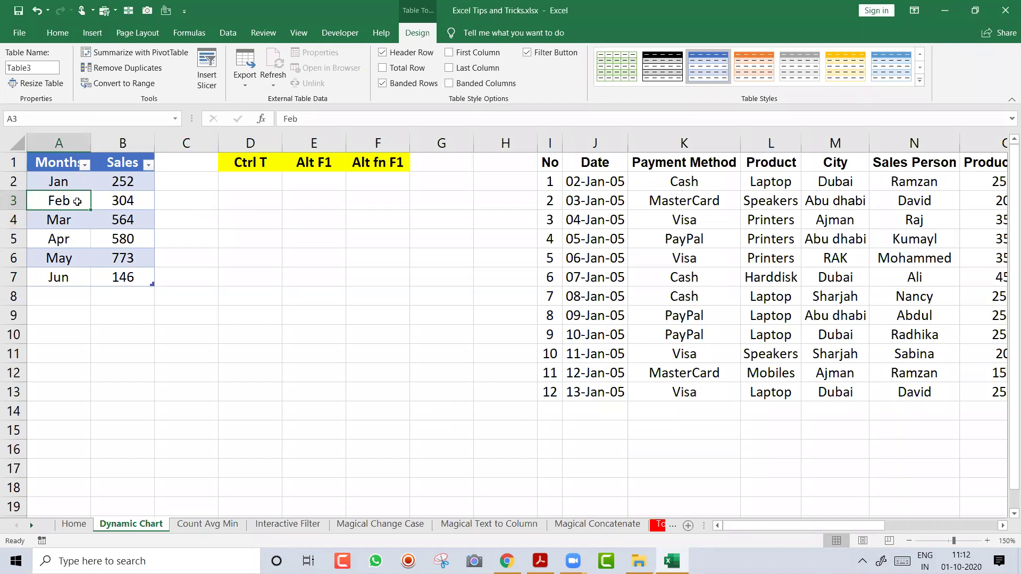
Place the Sales column chart beside the table and apply a value-label chart style
drag(361, 212, 322, 212)
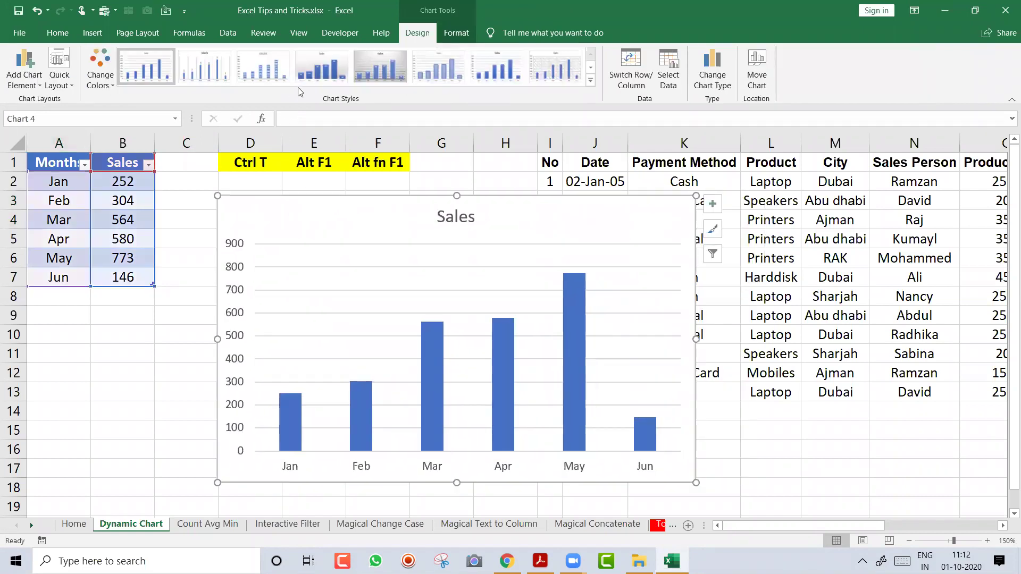
click(308, 80)
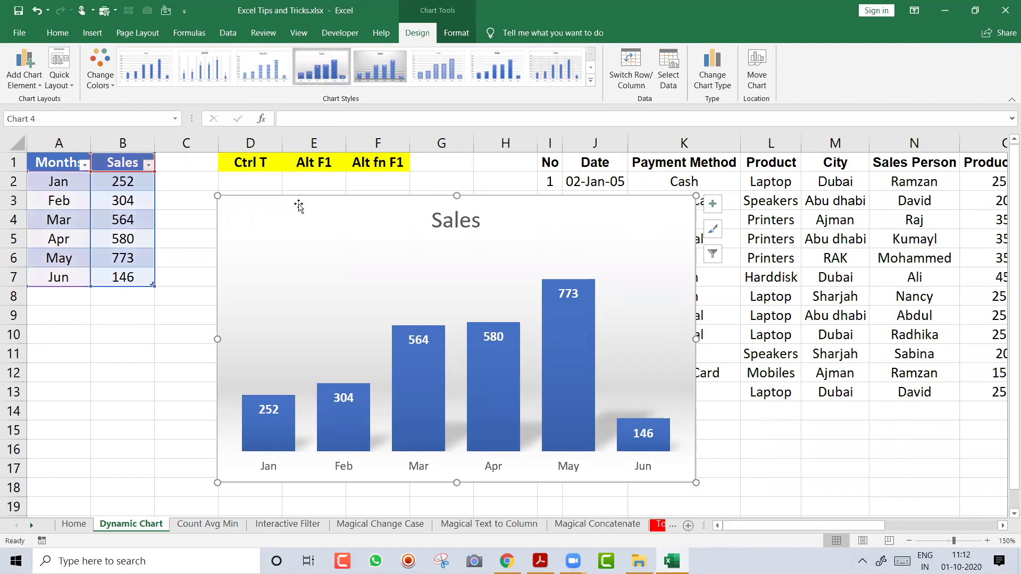
drag(294, 217, 274, 217)
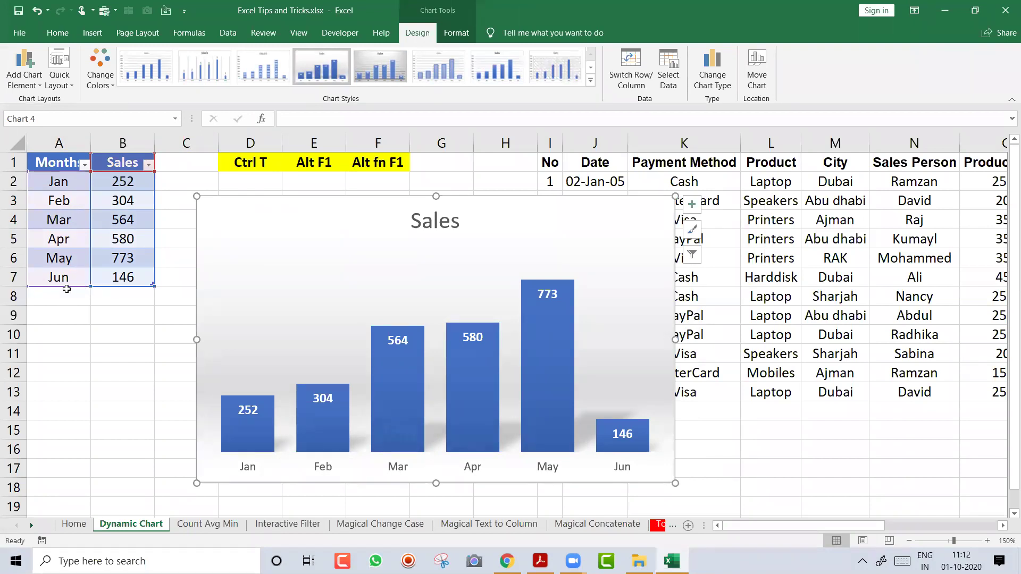
Add the rows Jul 456 and Aug 567 below Jun in the table
click(67, 301)
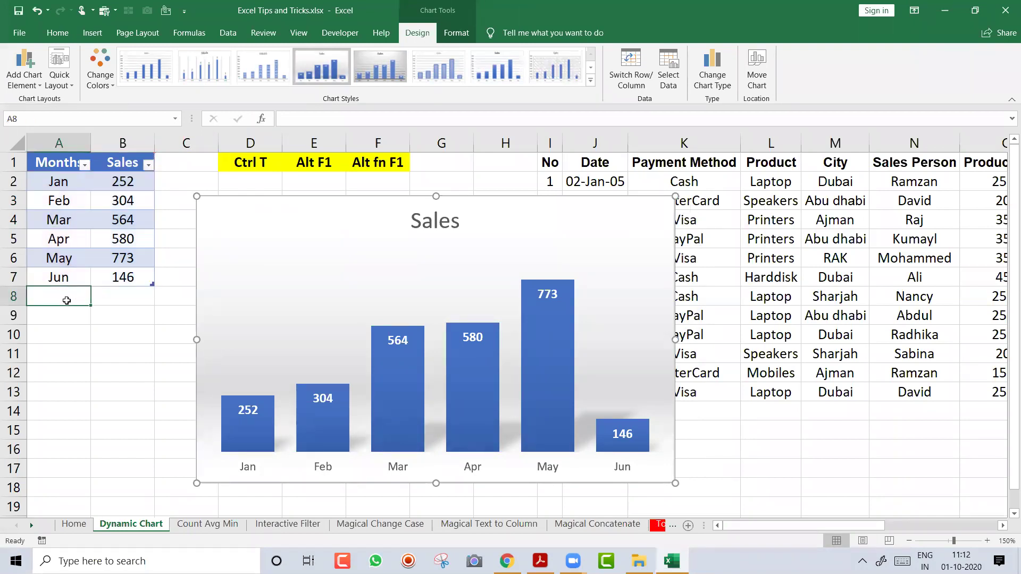
text(Jul)
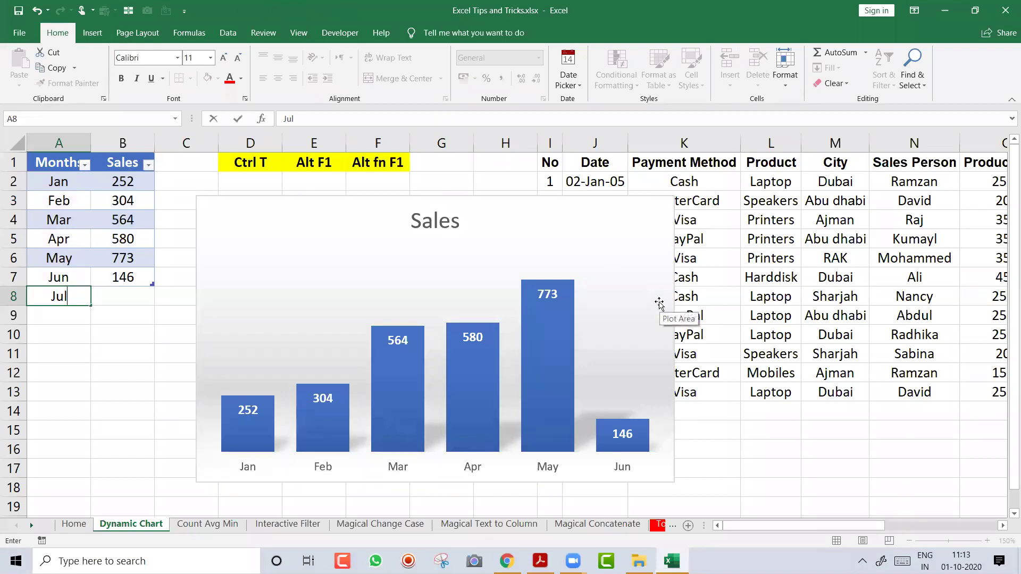
key(Tab)
text(456)
key(Return)
text(Aug)
key(Tab)
text(567)
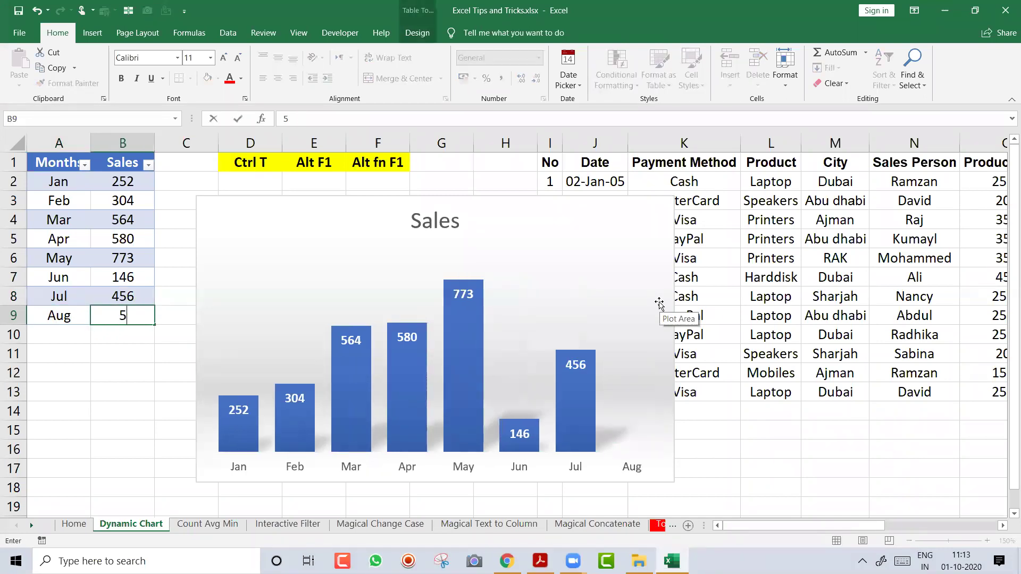
key(Return)
Add the rows Sept 788 and Oct 788 to extend the table
text(Sept)
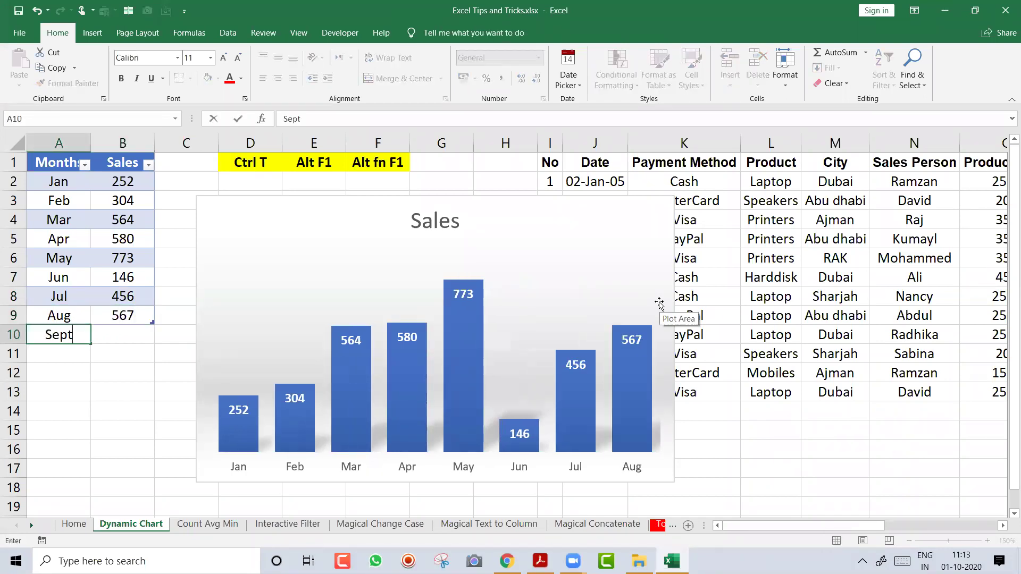
key(Tab)
text(788)
key(Return)
text(Oct)
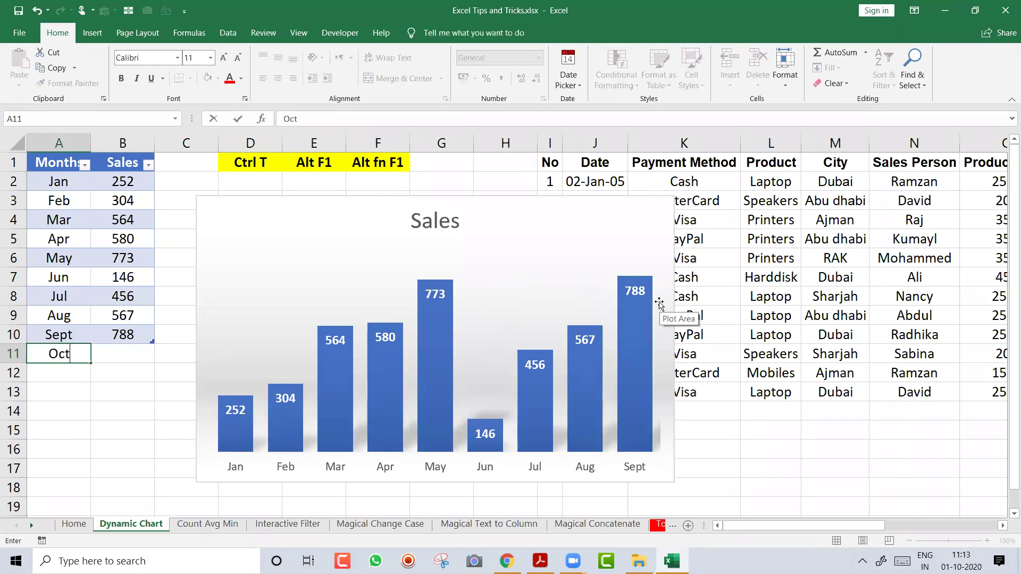
key(Tab)
text(788)
key(Return)
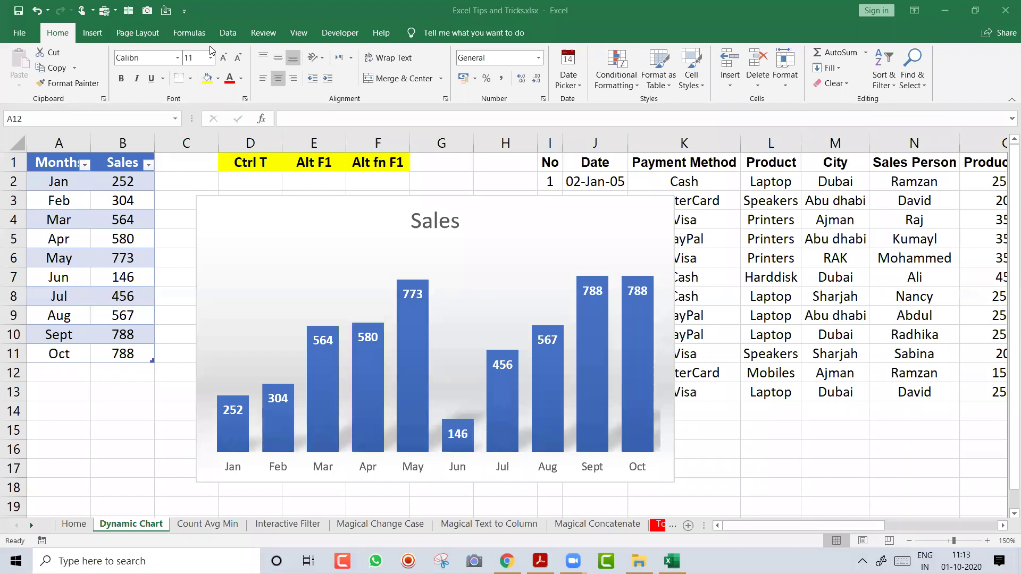
Drag the Sales chart left off the payment table and move along its row
key(Escape)
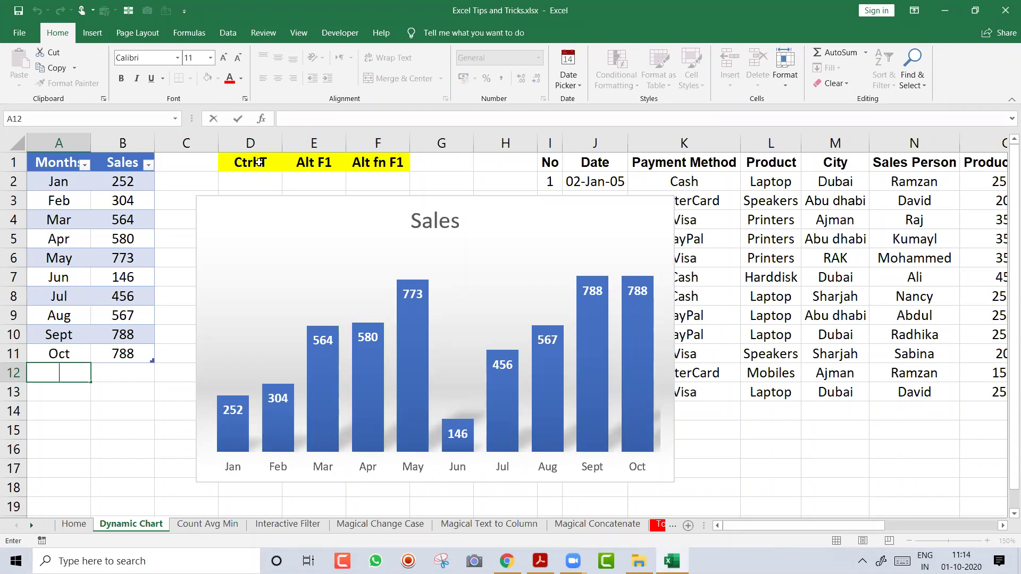
drag(553, 199, 381, 196)
click(715, 256)
key(Right)
key(Right)
key(Right)
key(Right)
key(Right)
key(Right)
key(Right)
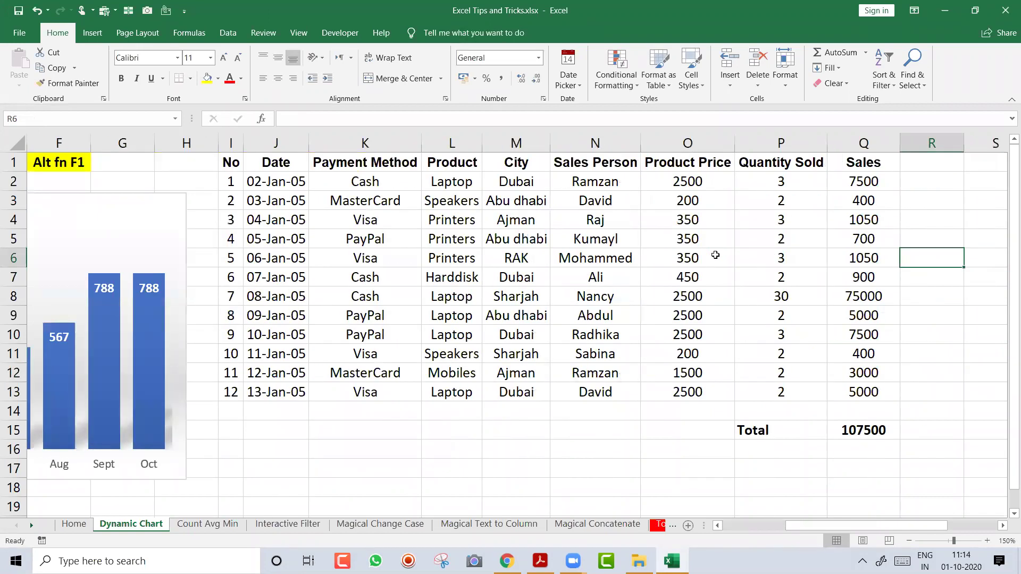
Add an AutoSum total of 107500 below the Sales column
key(ctrl+Left)
key(ctrl+Left)
key(ctrl+a)
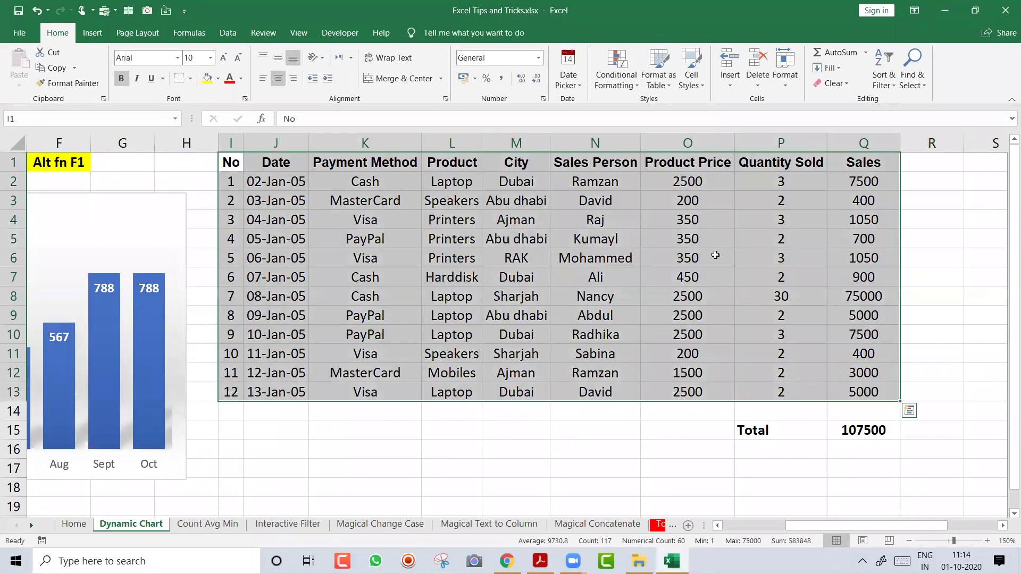
key(ctrl+Up)
key(Right)
key(Right)
key(ctrl+Right)
key(Down)
key(ctrl+Down)
key(Down)
key(Down)
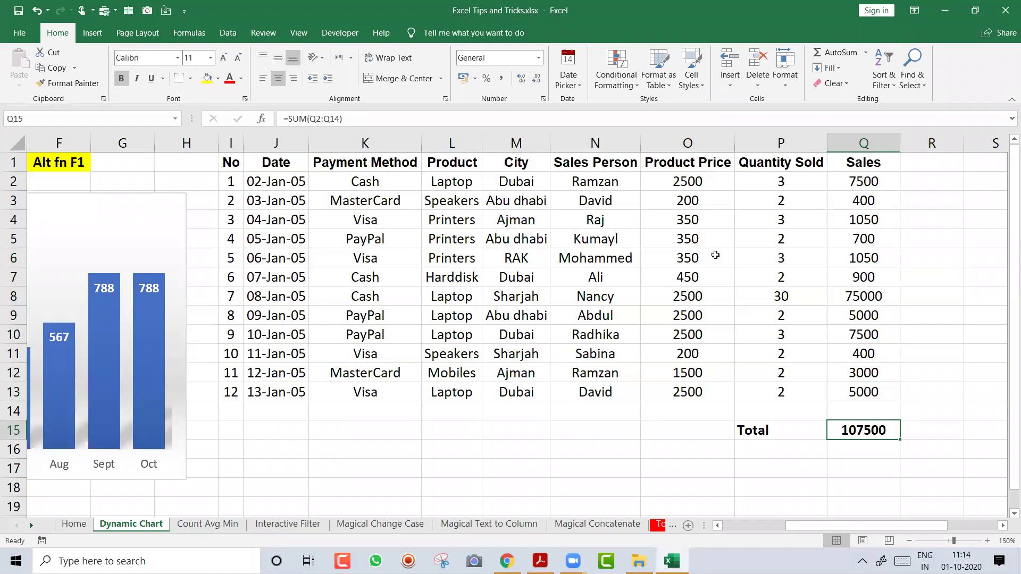
key(alt+equal)
key(ctrl+Return)
Turn on header filters and filter City to show only Dubai rows
key(ctrl+Up)
key(ctrl+Up)
key(ctrl+shift+l)
key(Left)
key(Left)
key(Left)
key(Left)
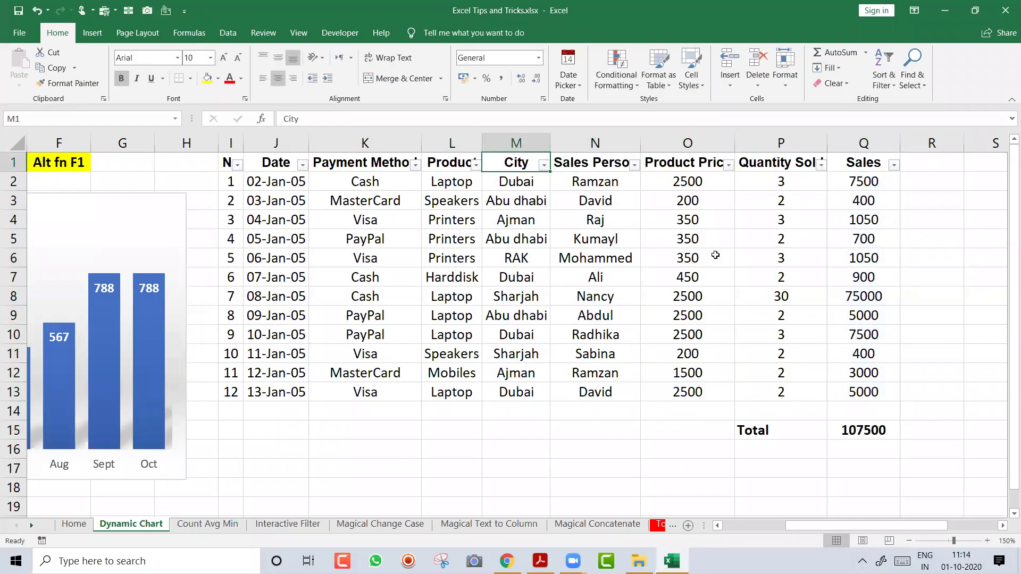
key(alt+Down)
key(e)
key(Down)
key(space)
key(Down)
key(Down)
key(Down)
key(space)
key(Return)
Check the Dubai sales values, then remove the filter to show all rows
drag(858, 181, 864, 241)
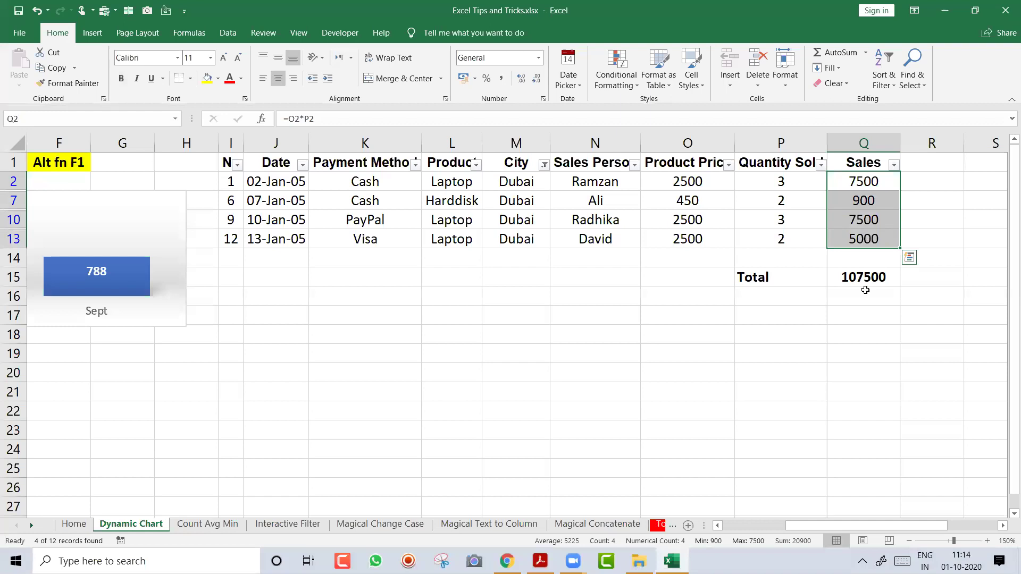
click(659, 160)
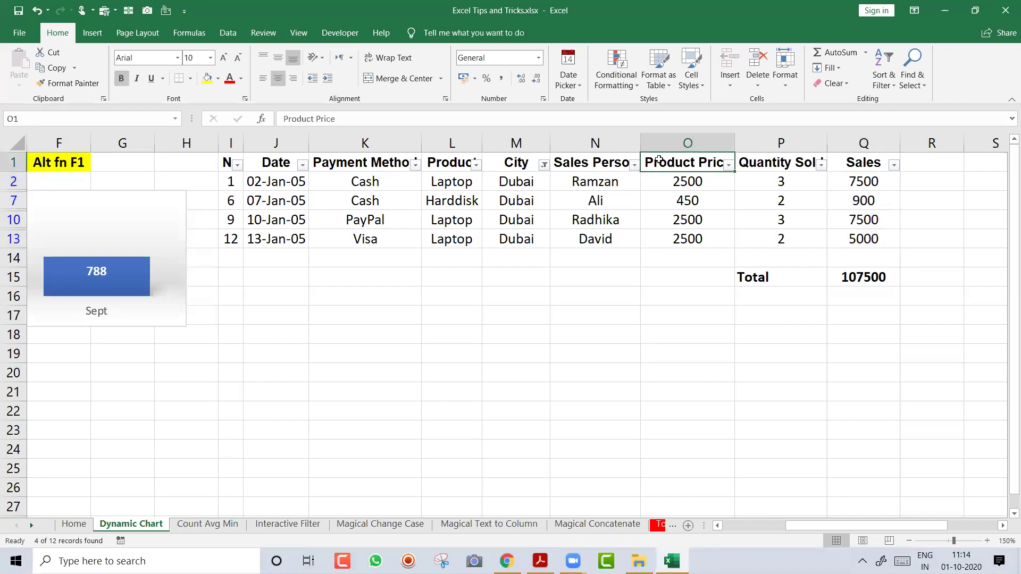
key(ctrl+shift+l)
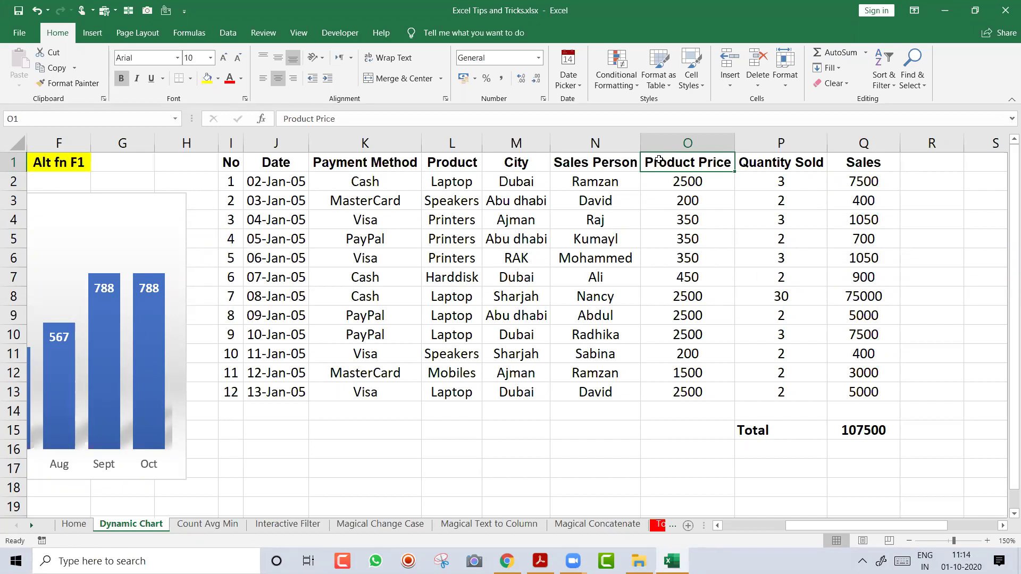
click(528, 227)
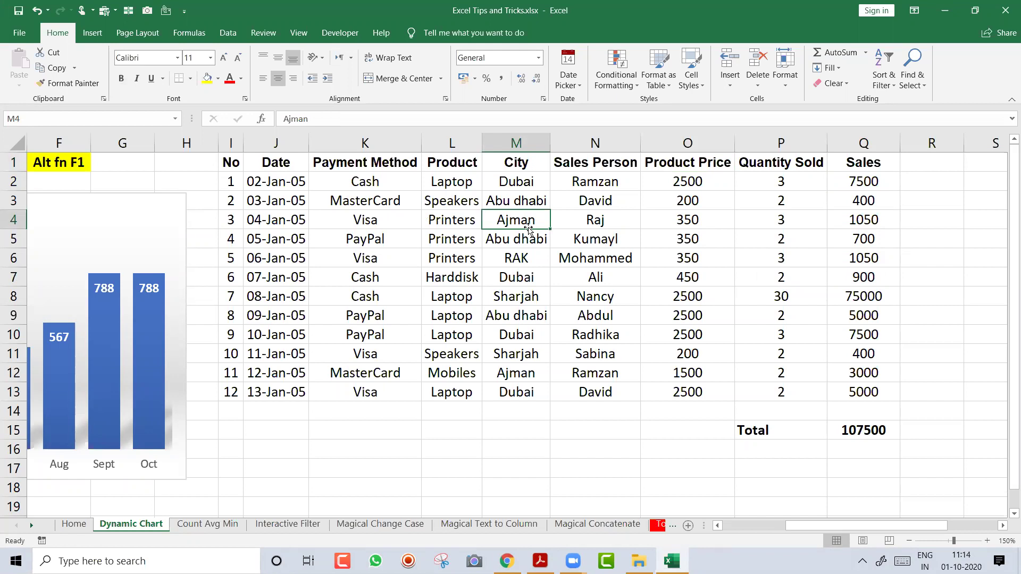
Convert the payment data to a table, replacing the old total with a built-in Total row
key(ctrl+t)
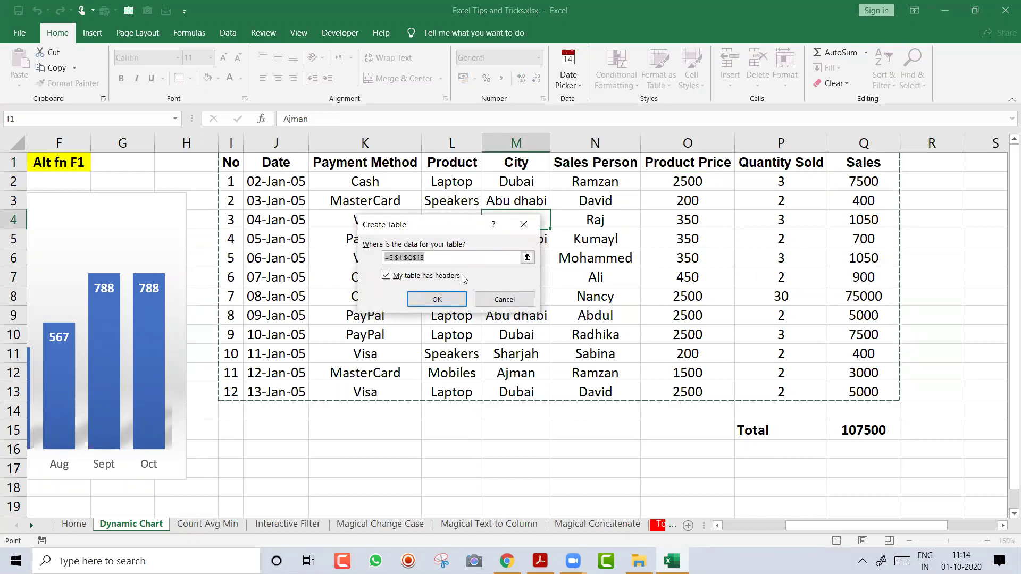
click(448, 295)
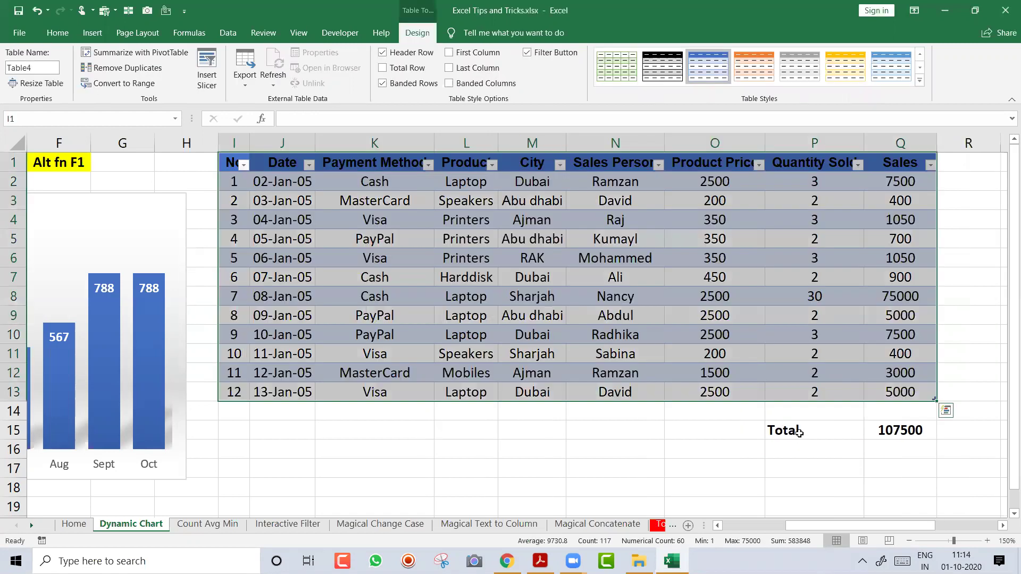
click(799, 434)
key(shift+Right)
key(Delete)
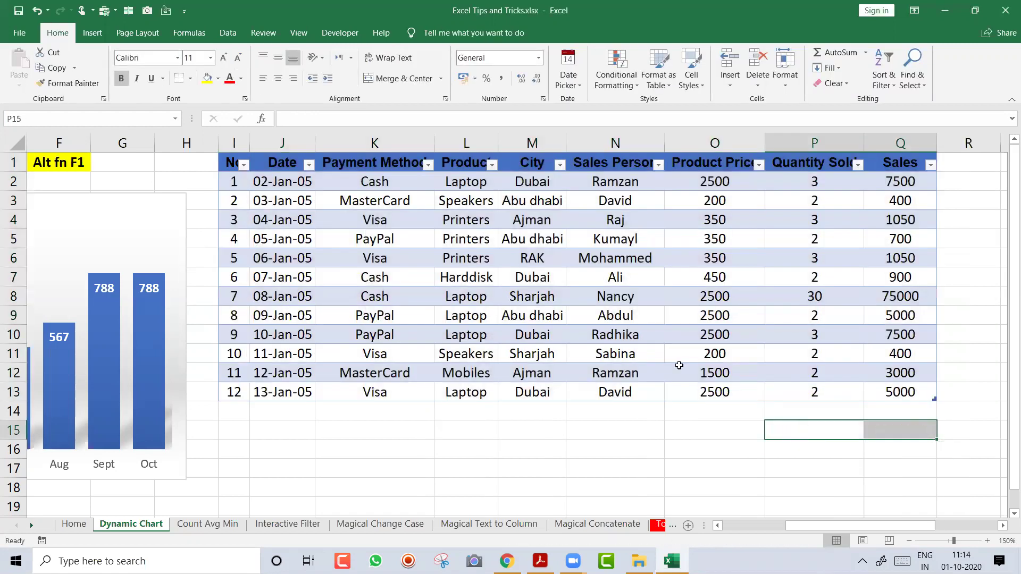
click(529, 242)
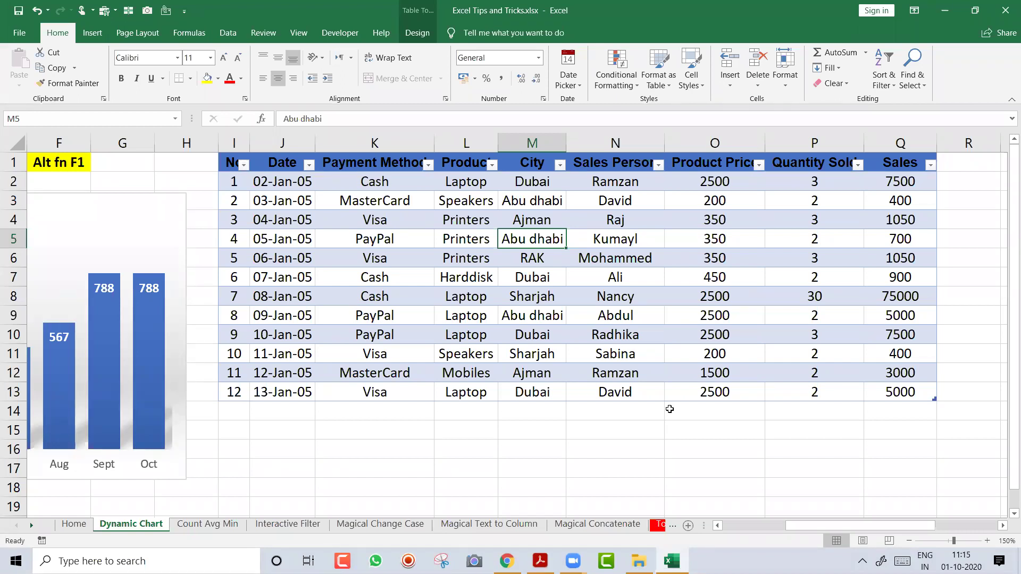
key(ctrl+shift+t)
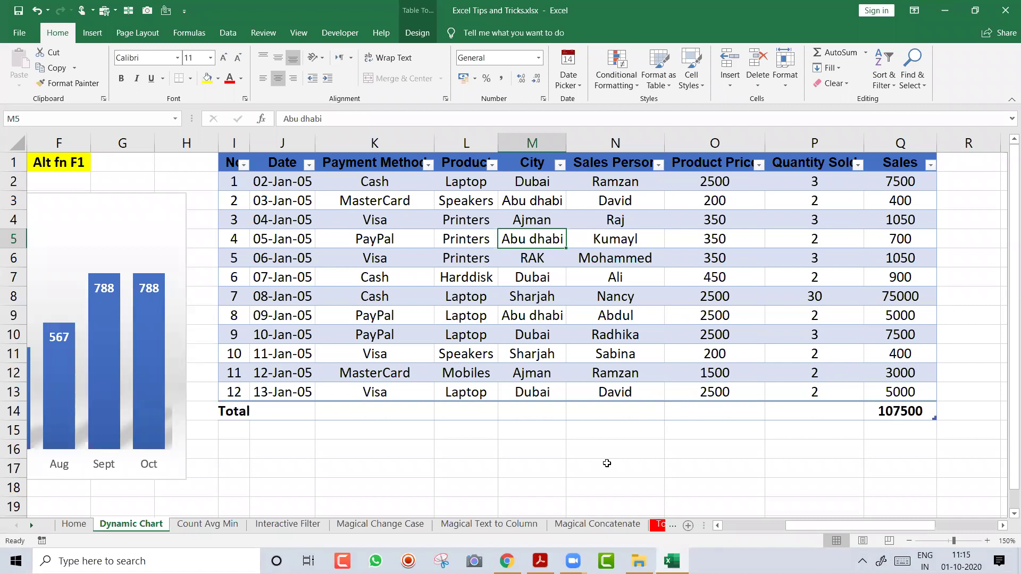
Enter the labels 'Ctrl+T' and 'Ctrl Shif T' in adjacent cells below the table
click(523, 447)
text(Ctrl+T)
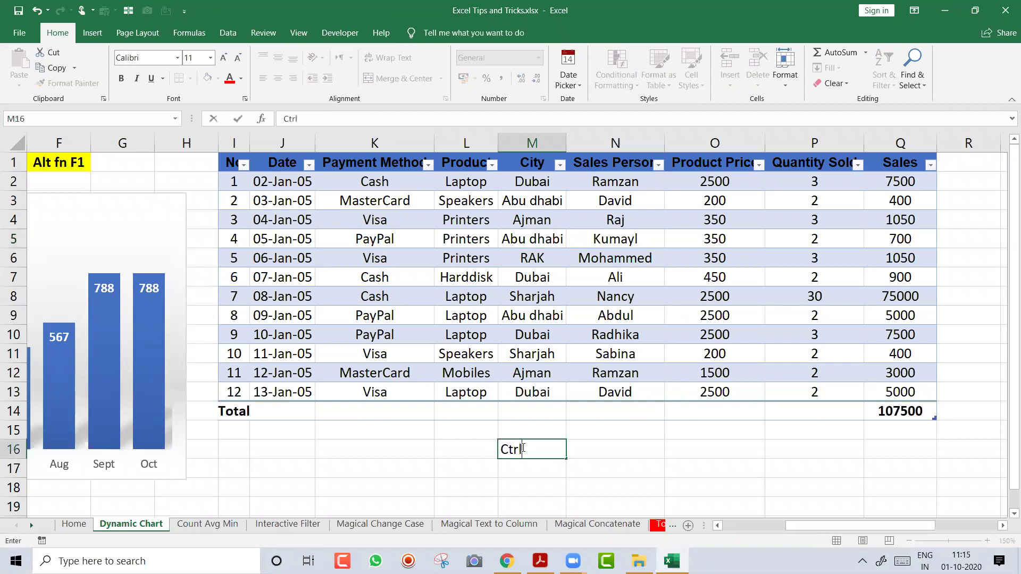
key(Tab)
text(C)
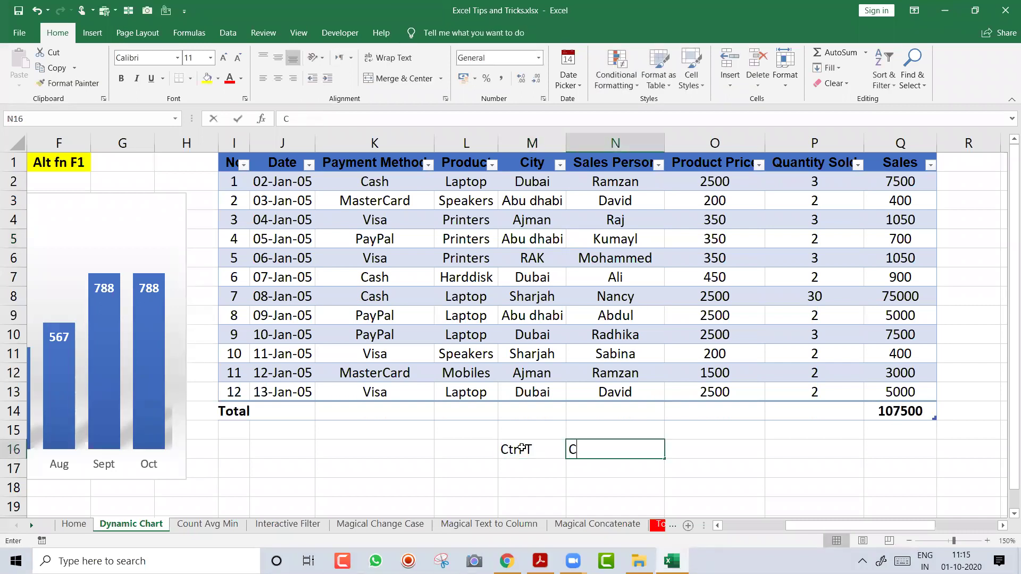
text(trl Shif T)
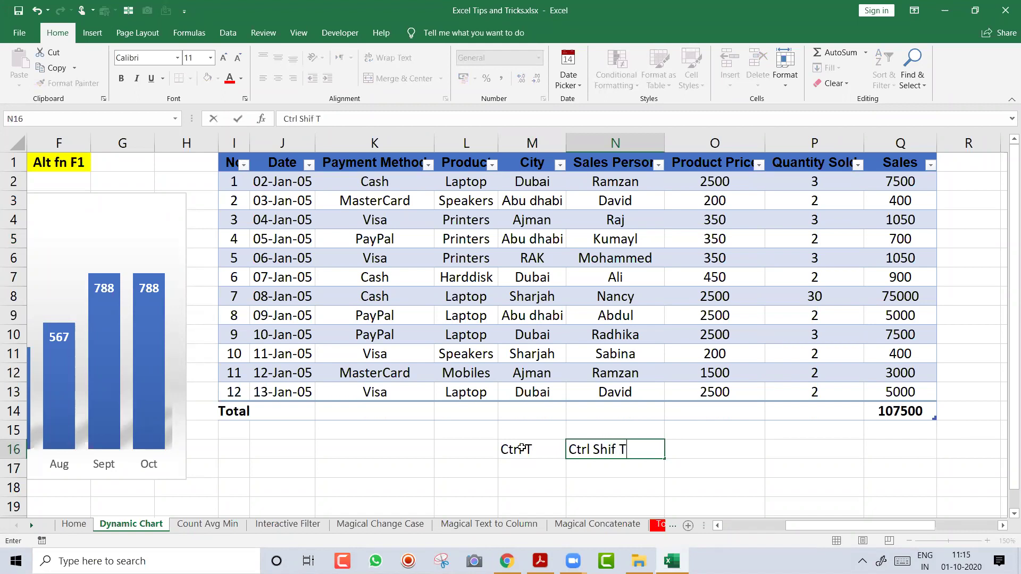
key(Return)
Centre both labels, make them bold and give them a yellow fill
click(522, 448)
key(shift+Right)
key(alt+h)
key(a)
key(c)
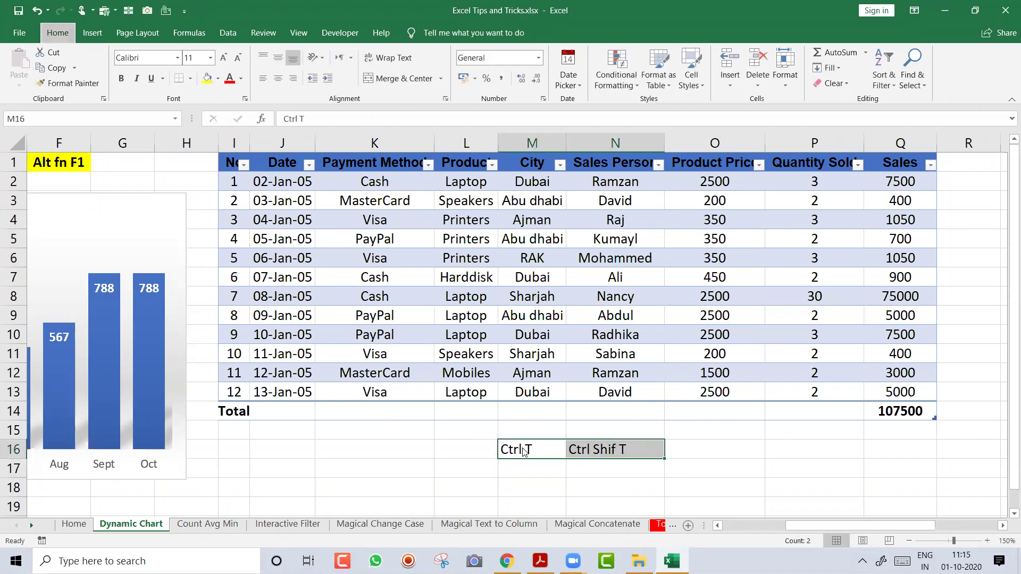
key(ctrl+b)
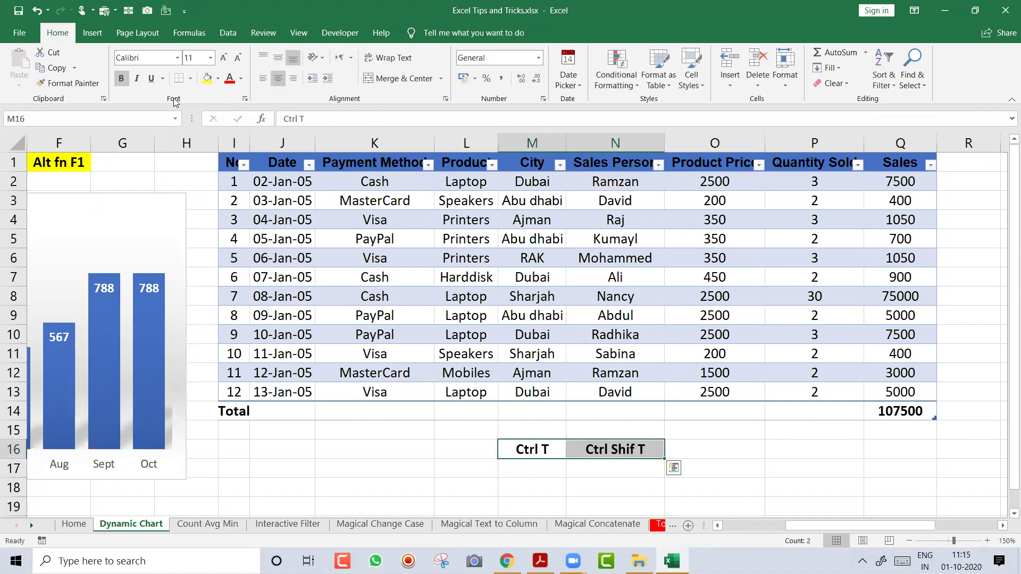
click(207, 81)
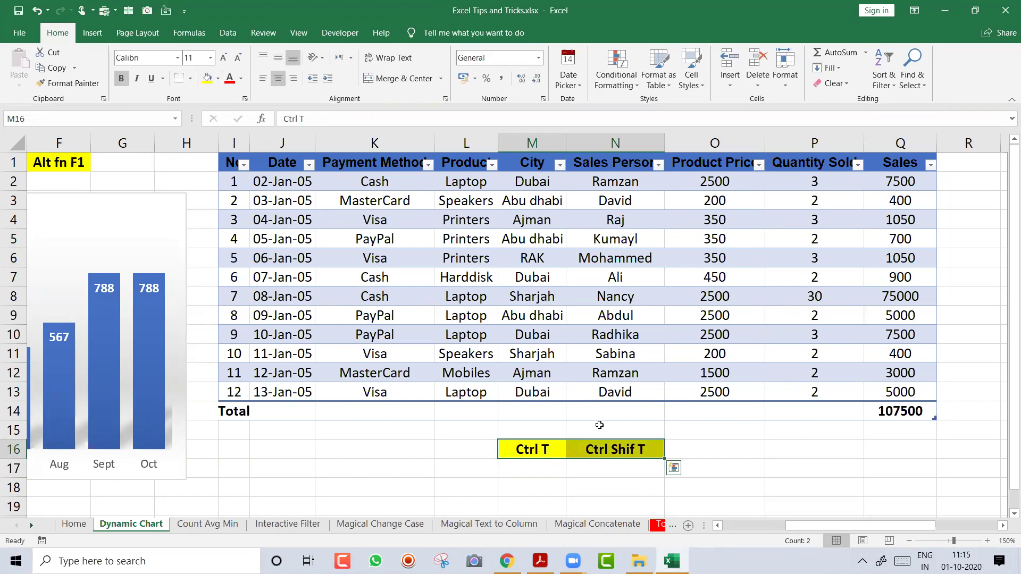
click(608, 445)
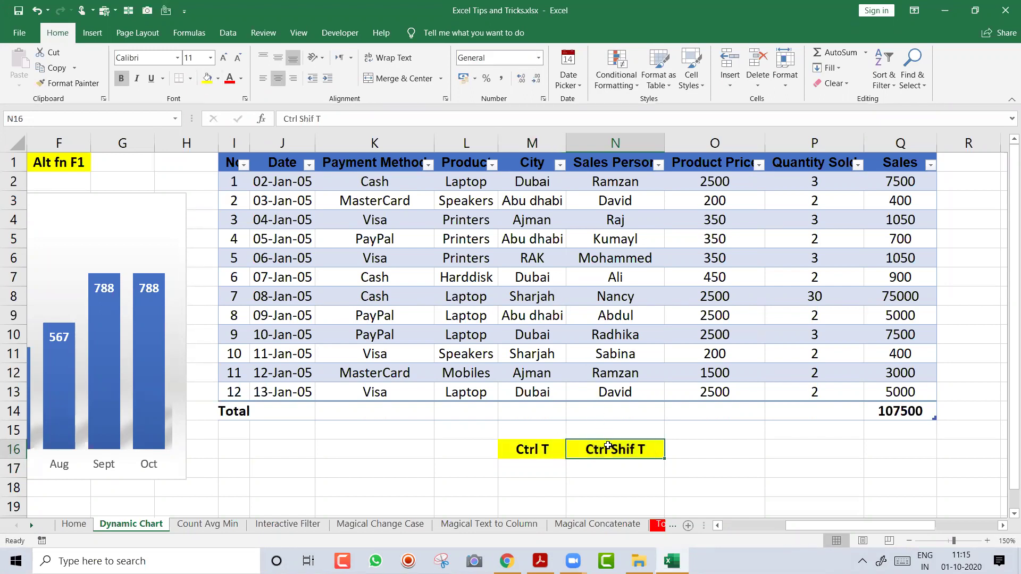
click(473, 416)
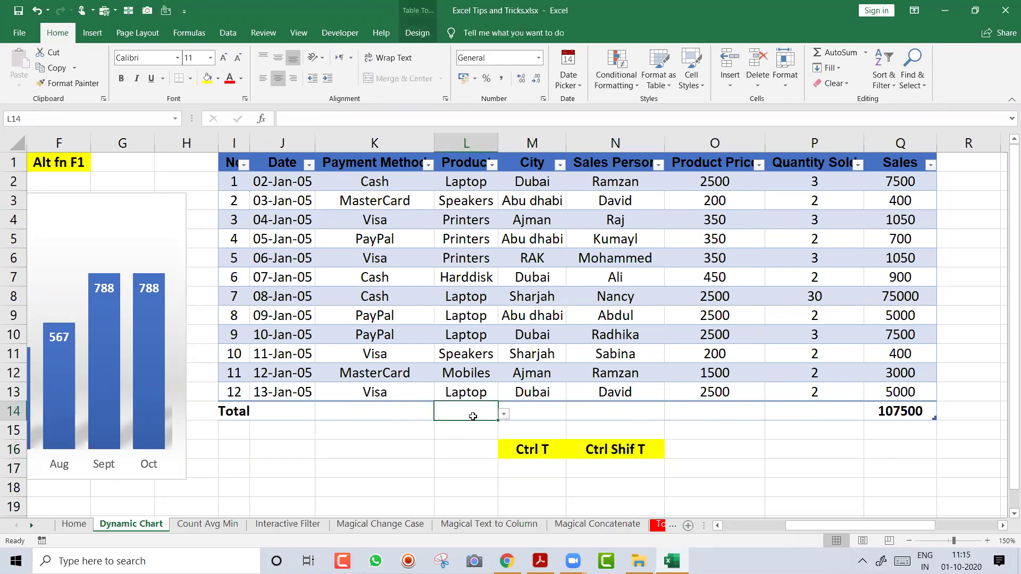
click(565, 289)
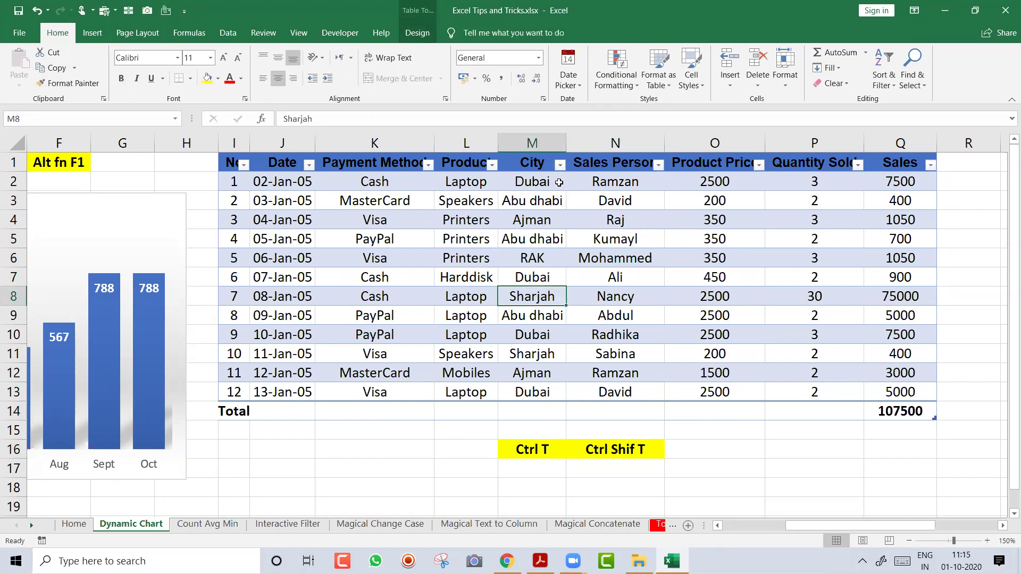
Filter the City column to show only Dubai
click(560, 165)
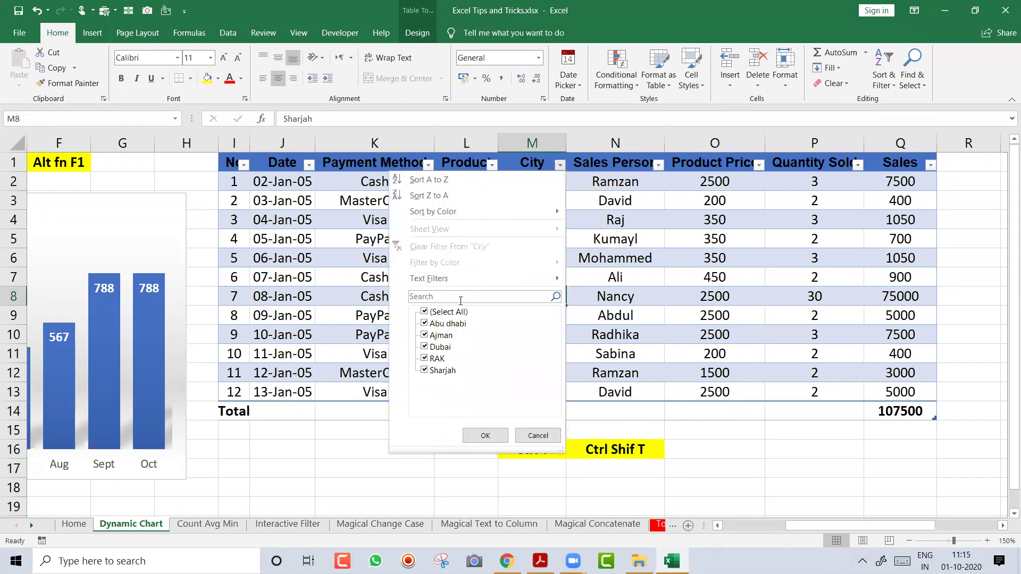
click(426, 313)
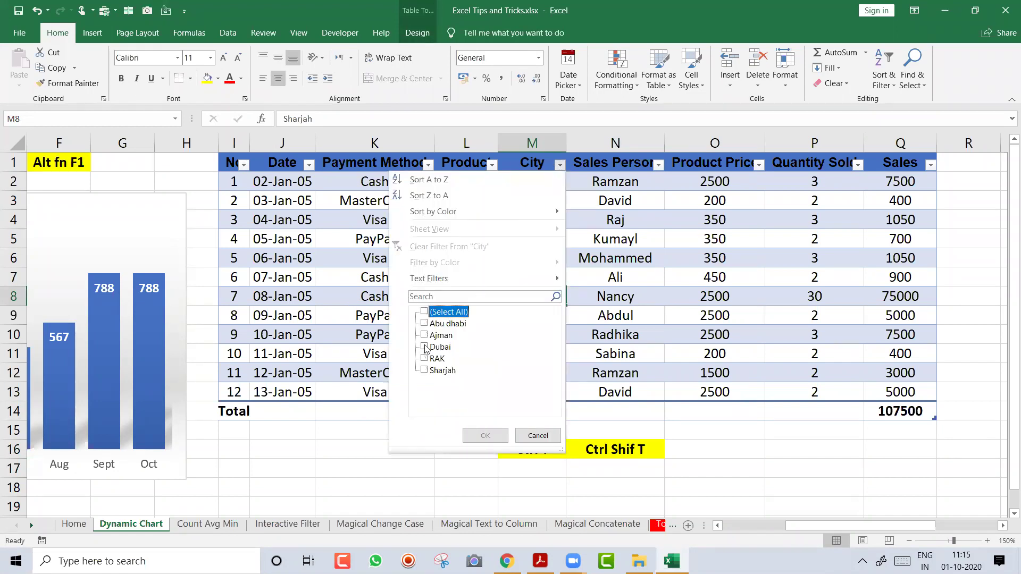
click(425, 347)
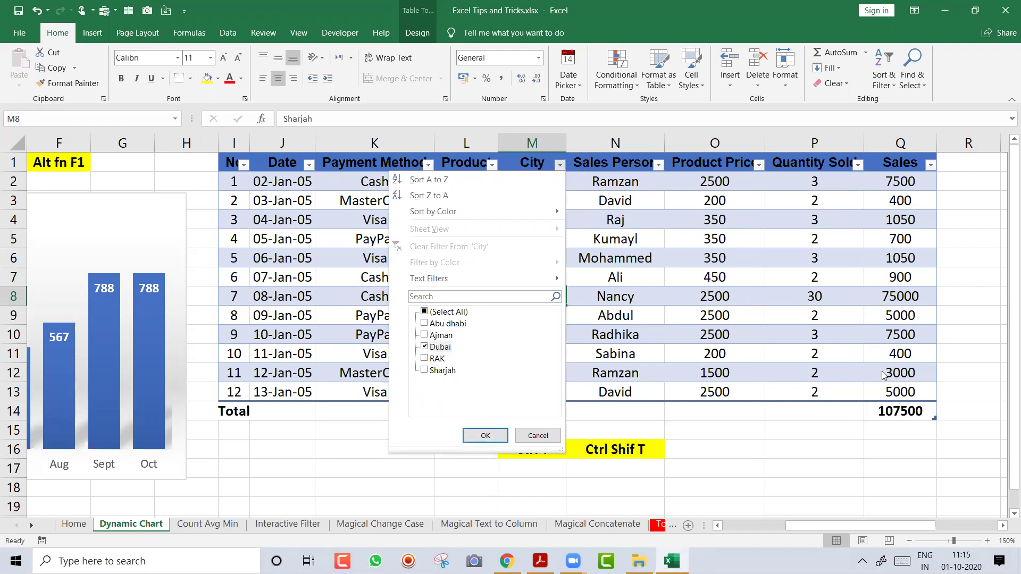
click(496, 438)
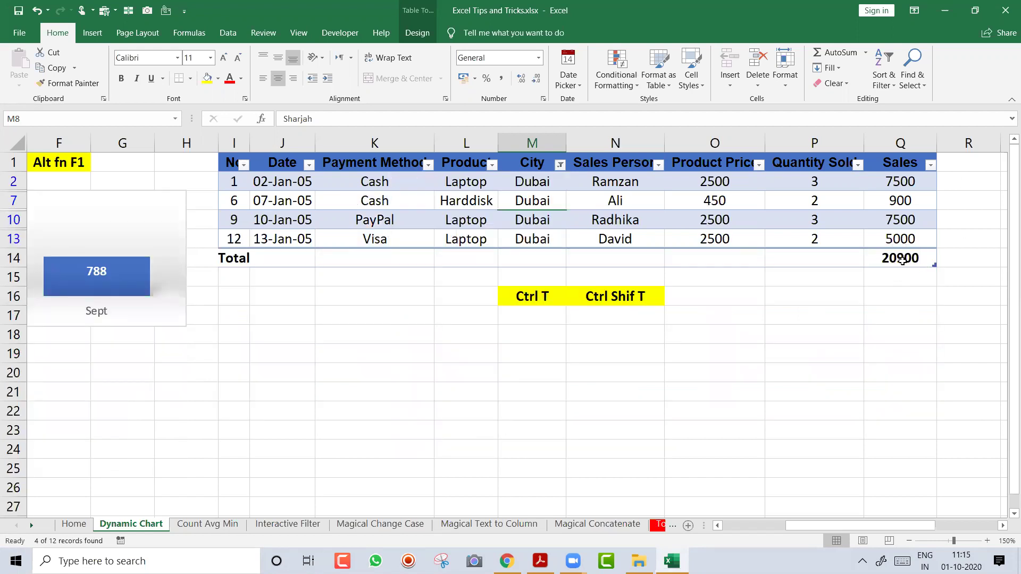
Filter the Product column to show only Laptop, leaving a 20000 total
click(492, 166)
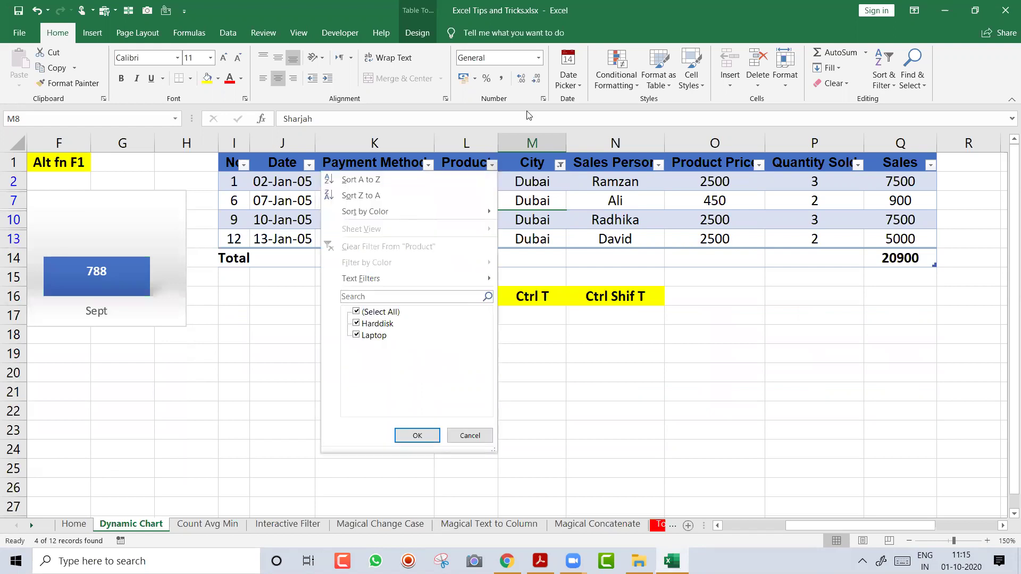
key(Escape)
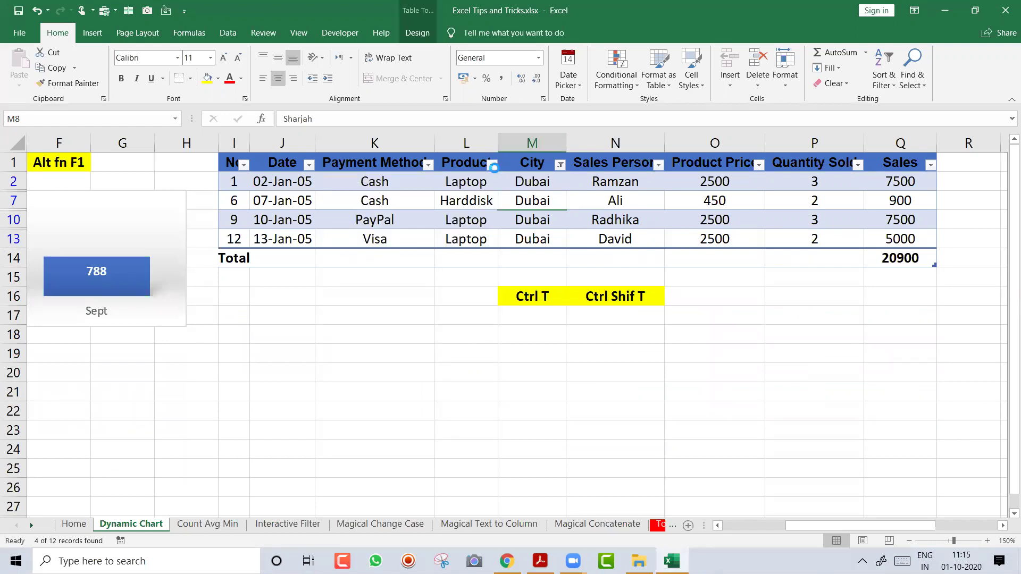
click(493, 165)
click(356, 312)
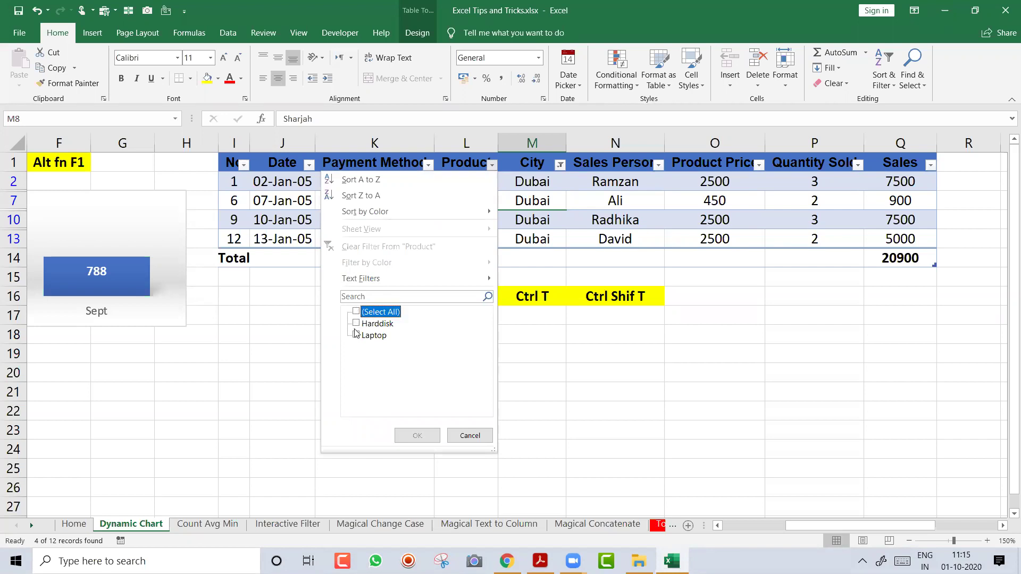
click(356, 335)
click(420, 436)
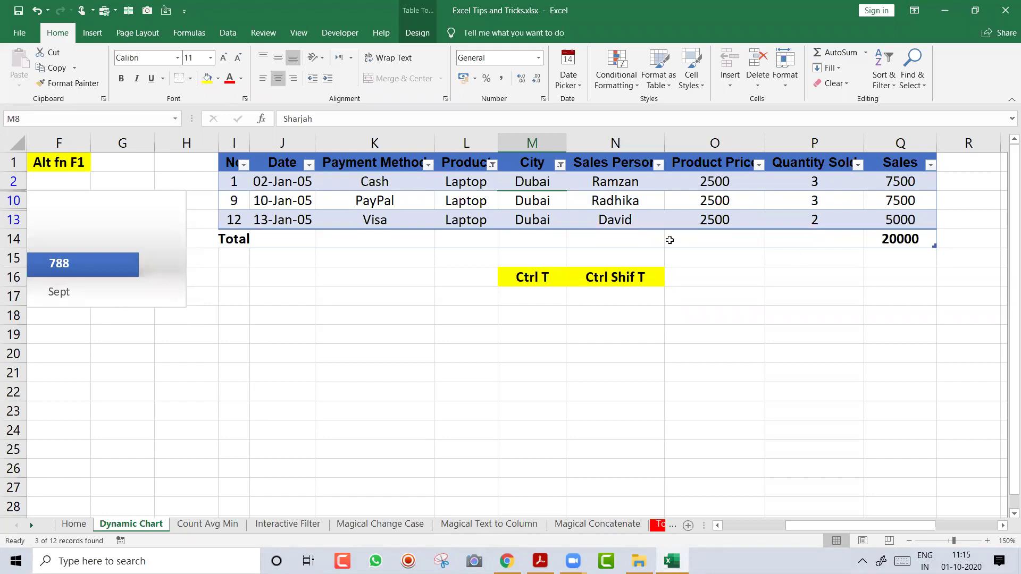
Clear the table filters so all 12 rows and the 107500 total return
key(ctrl+shift+l)
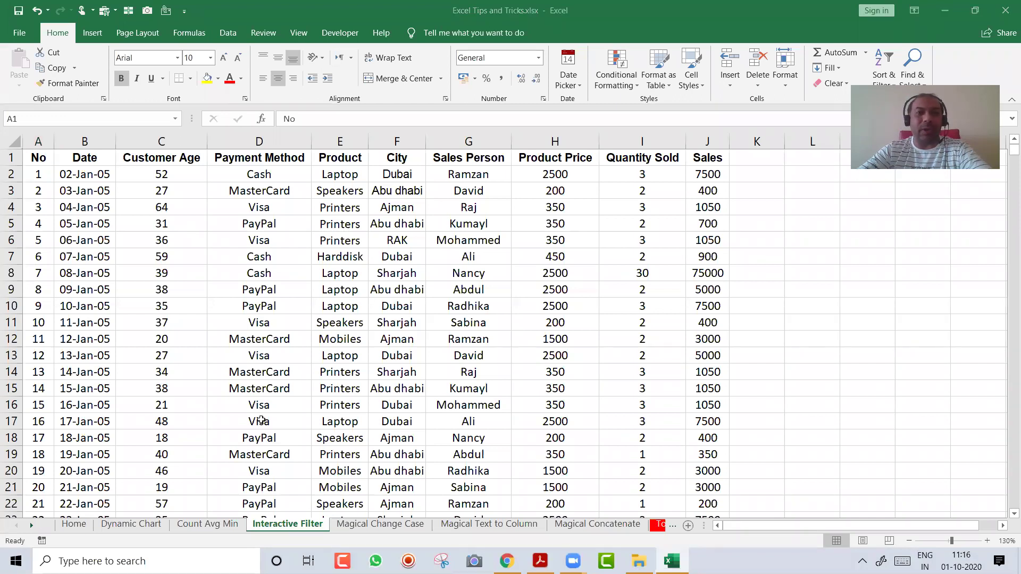
click(306, 218)
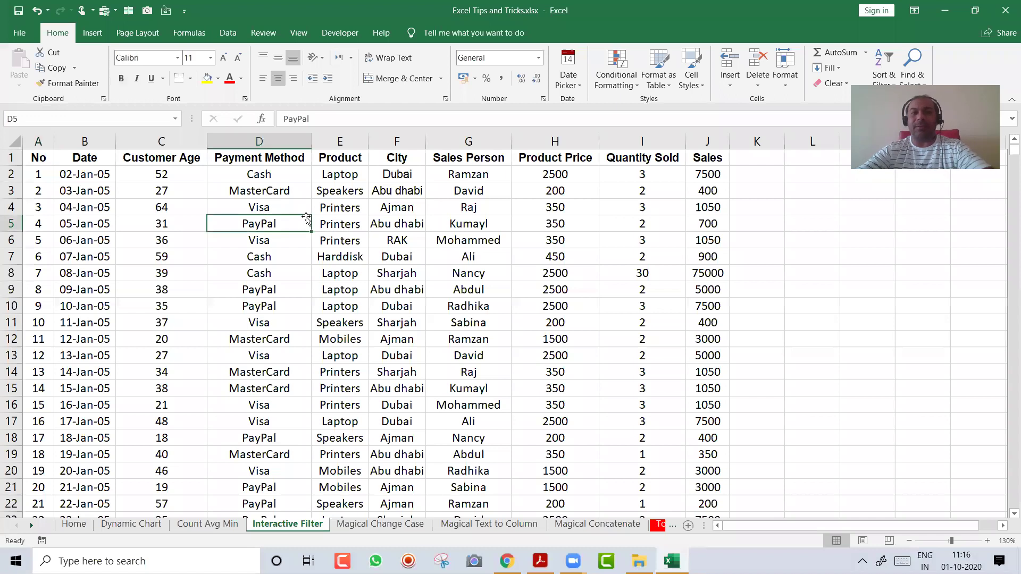
key(Home)
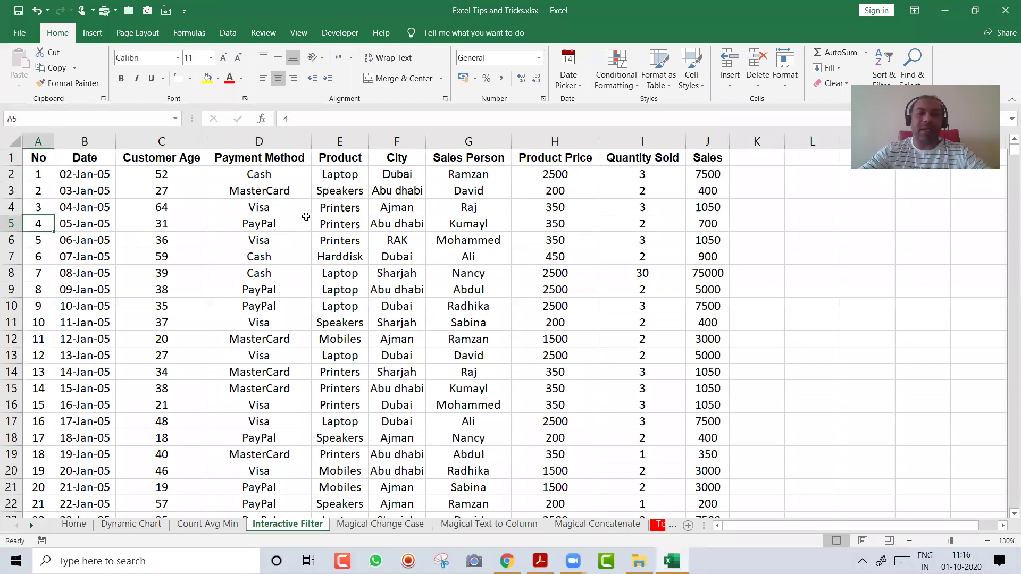
key(ctrl+Home)
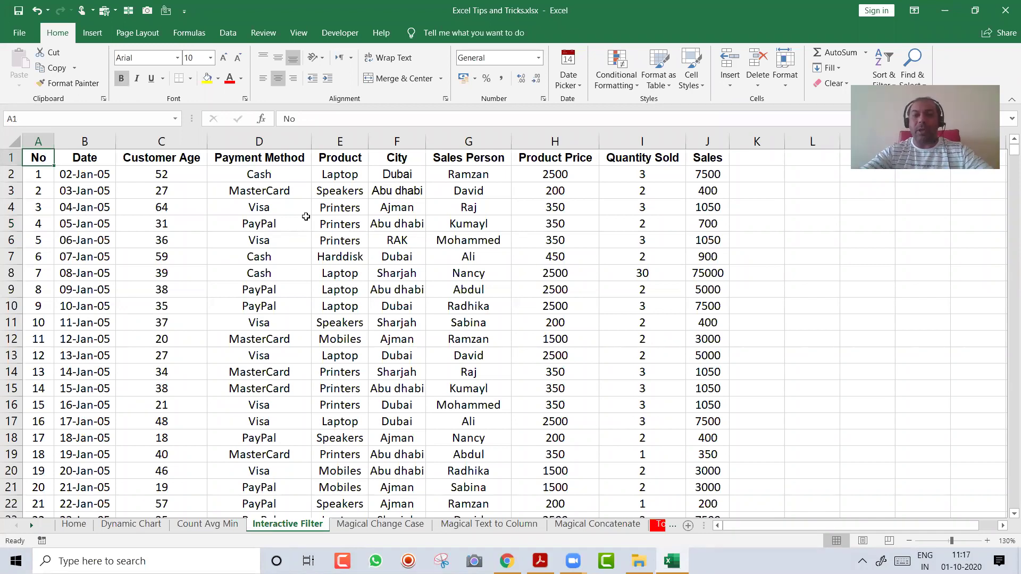
key(ctrl+Down)
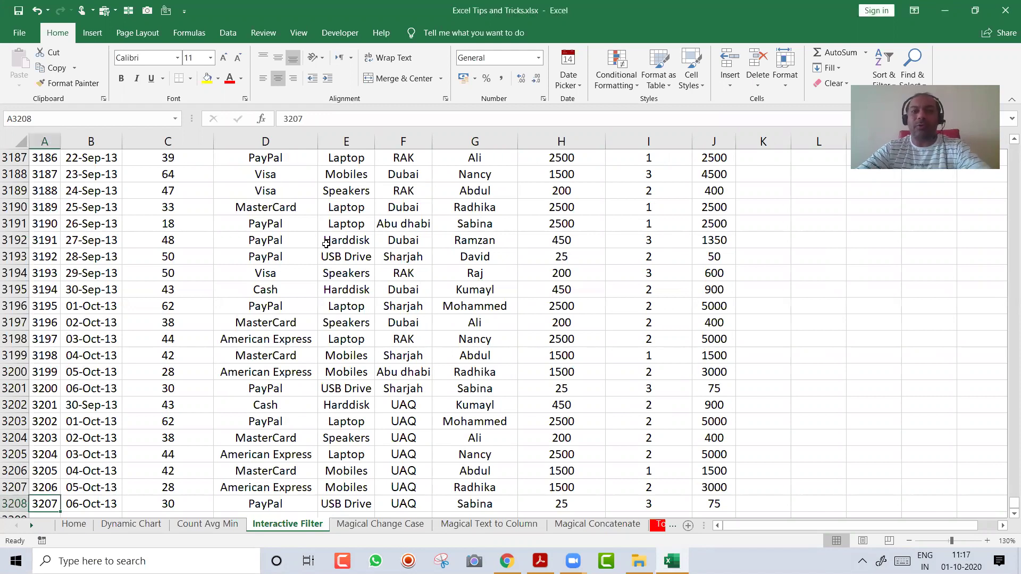
key(ctrl+Home)
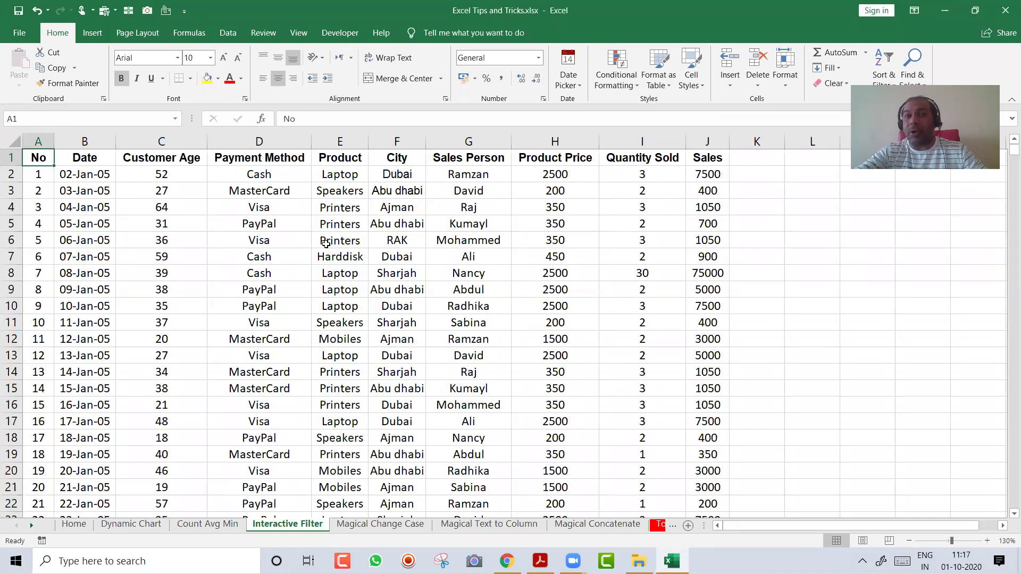
click(227, 33)
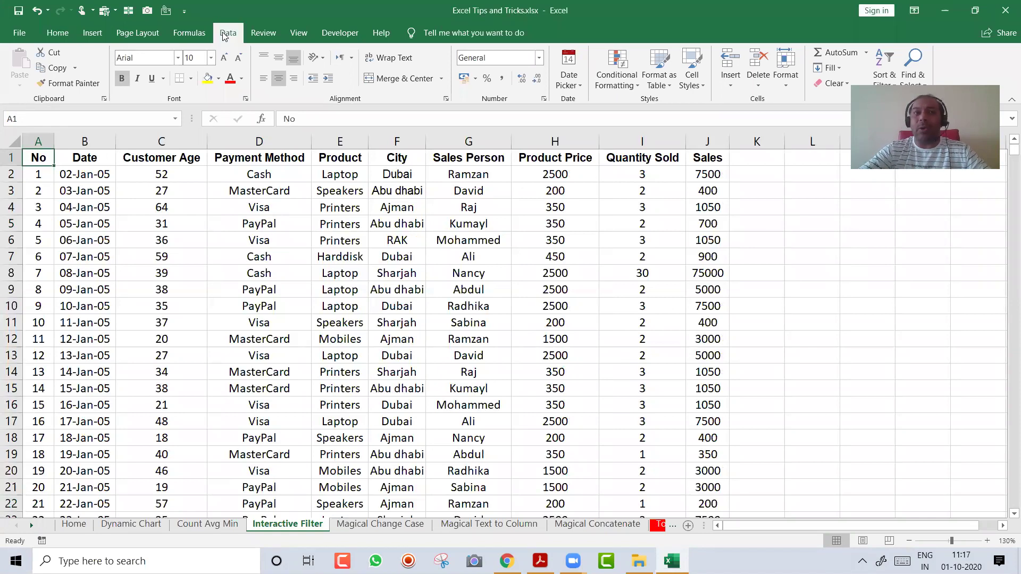
click(470, 78)
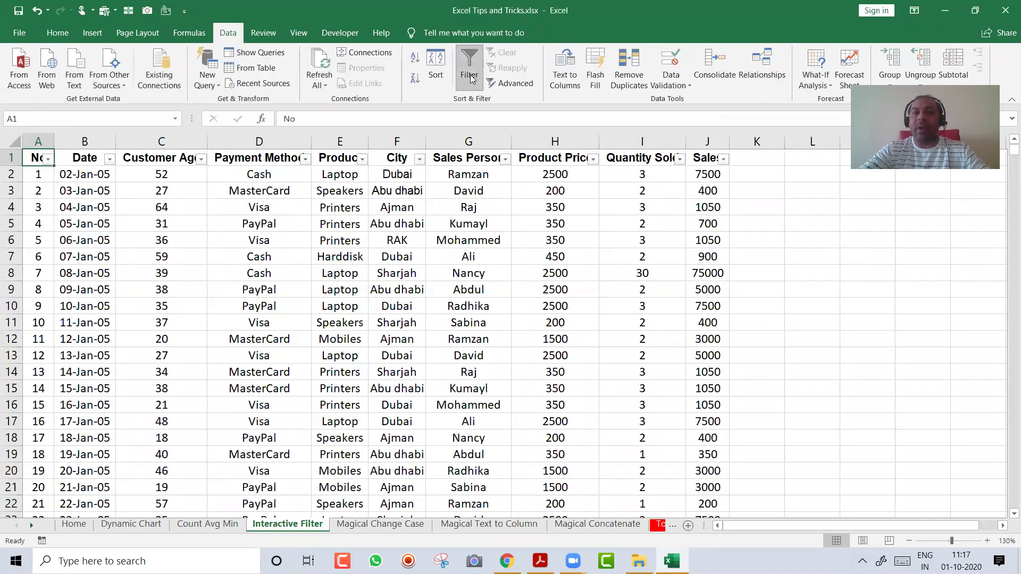
click(419, 159)
key(Tab)
key(space)
key(Down)
key(Down)
key(Down)
key(space)
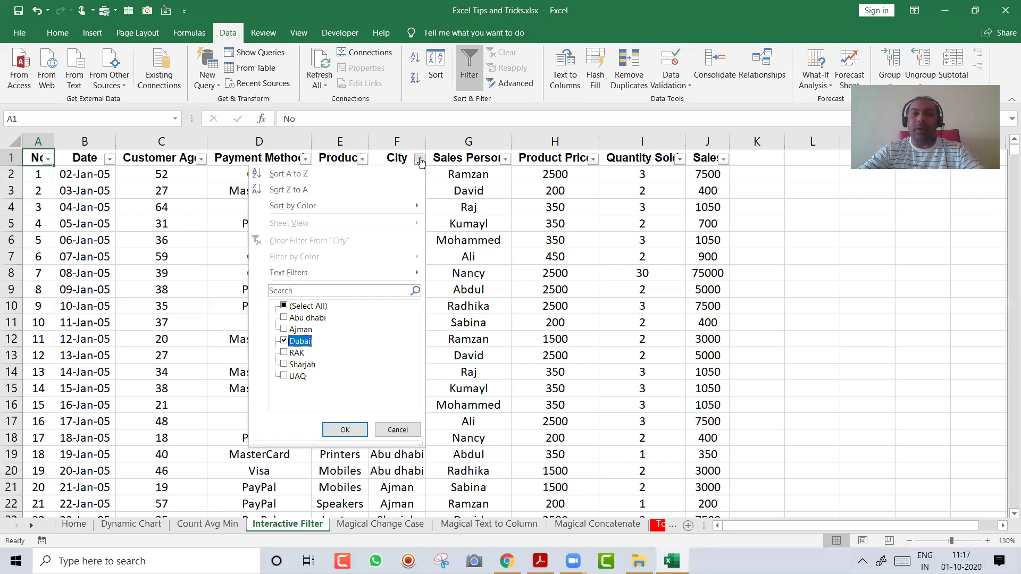
key(Return)
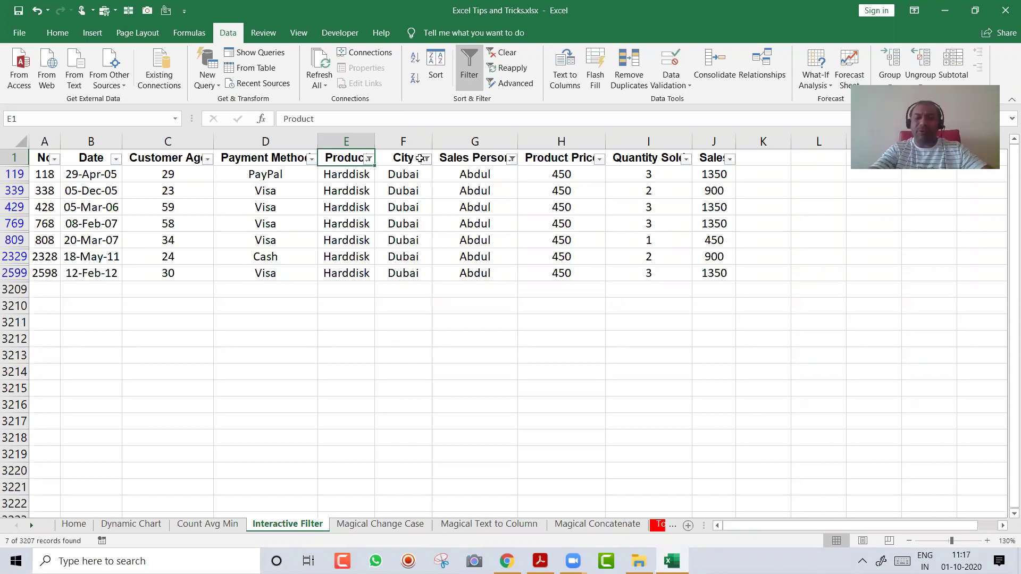
key(alt+a)
key(c)
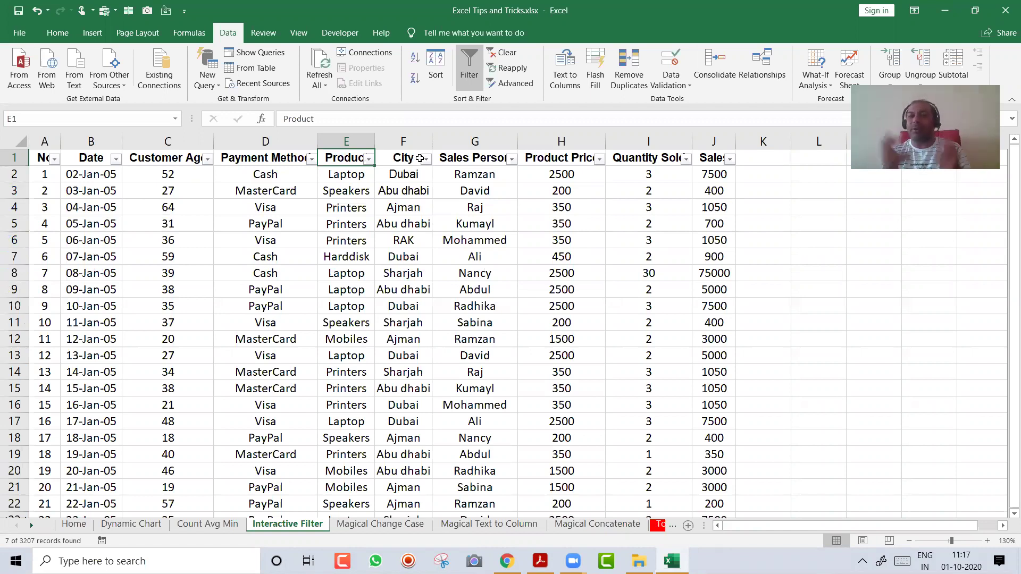
key(ctrl+shift+l)
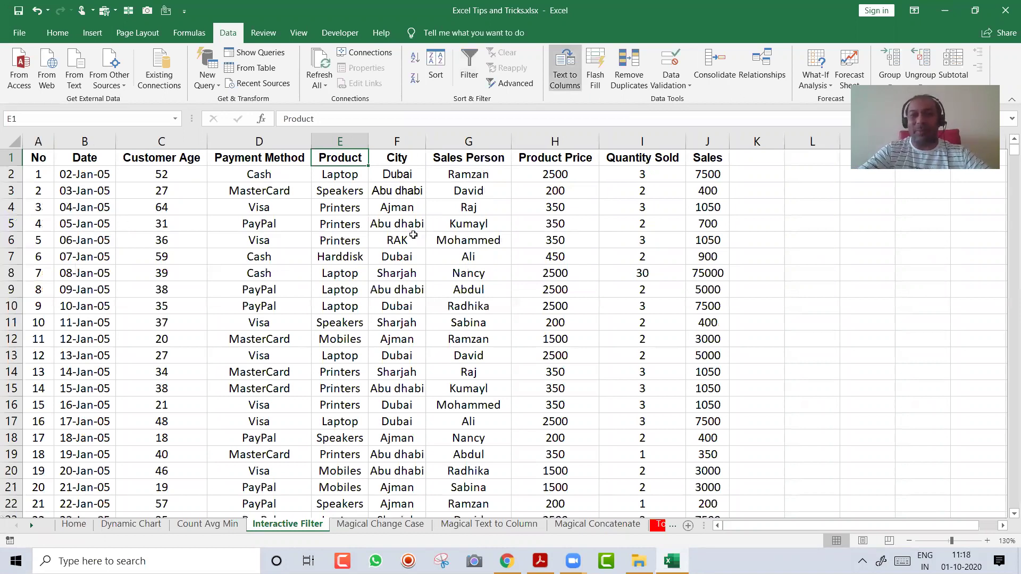
Insert blank rows above the header, then delete the eight empty rows again
click(397, 239)
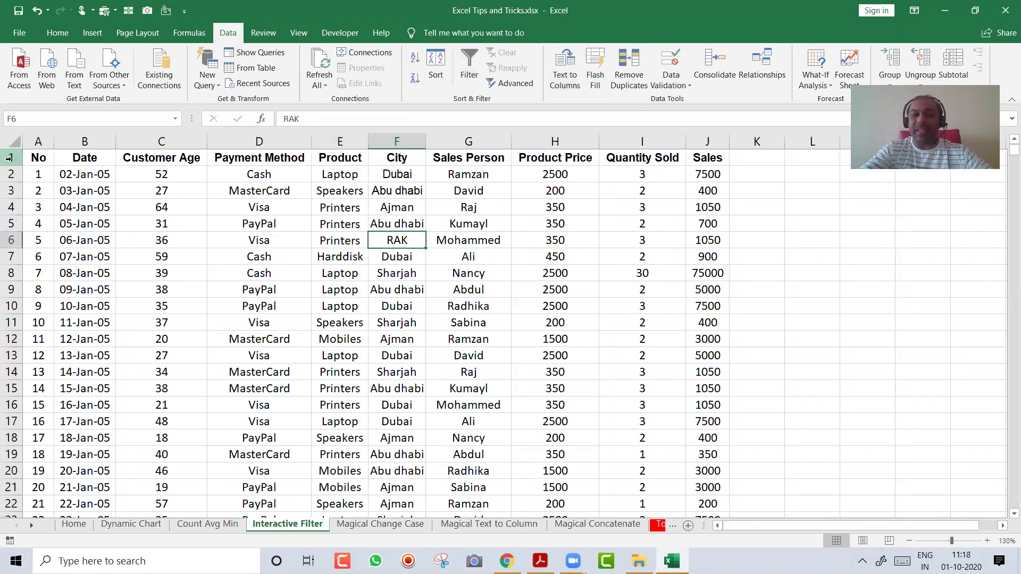
click(9, 158)
key(ctrl+shift+plus)
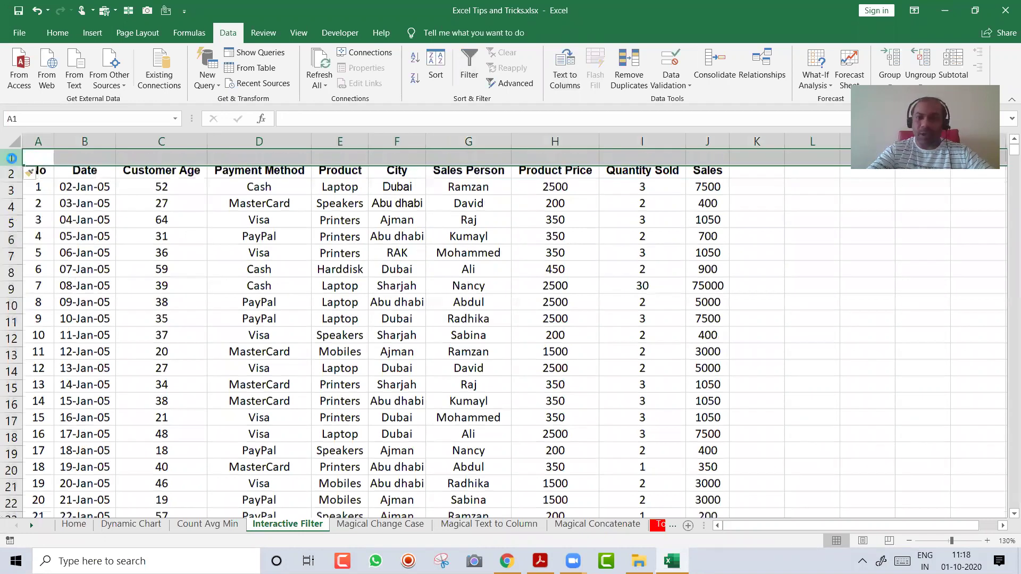
key(ctrl+shift+plus)
key(ctrl+shift+plus)
key(ctrl+shift+plus)
key(ctrl+shift+plus)
key(ctrl+shift+plus)
key(ctrl+shift+plus)
key(ctrl+shift+plus)
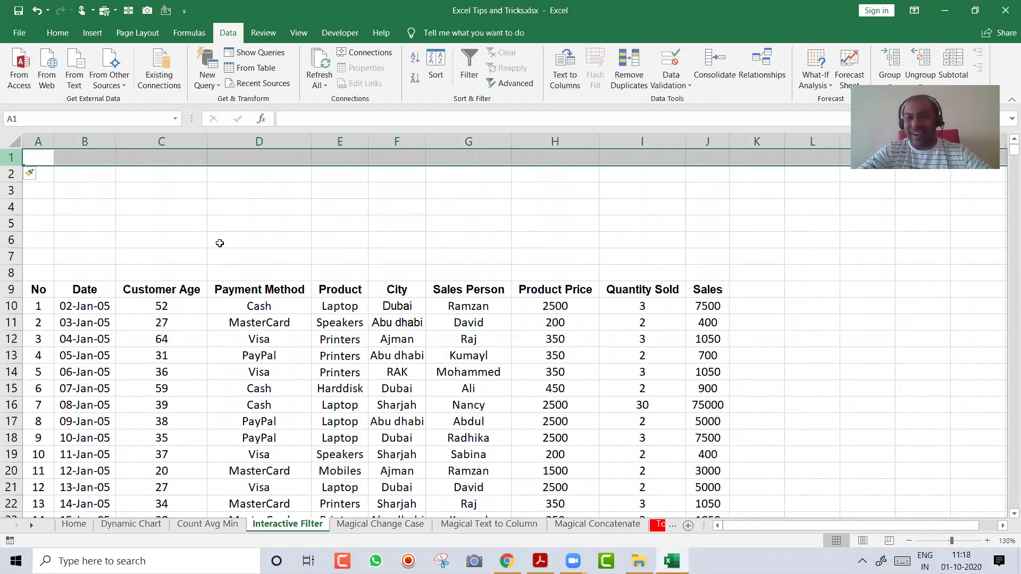
click(276, 353)
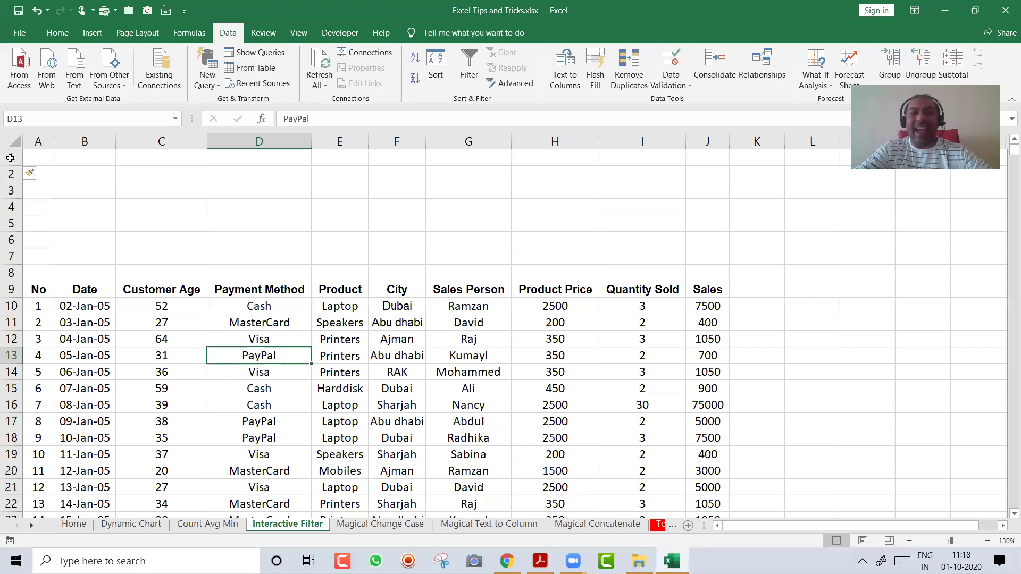
drag(11, 158, 28, 266)
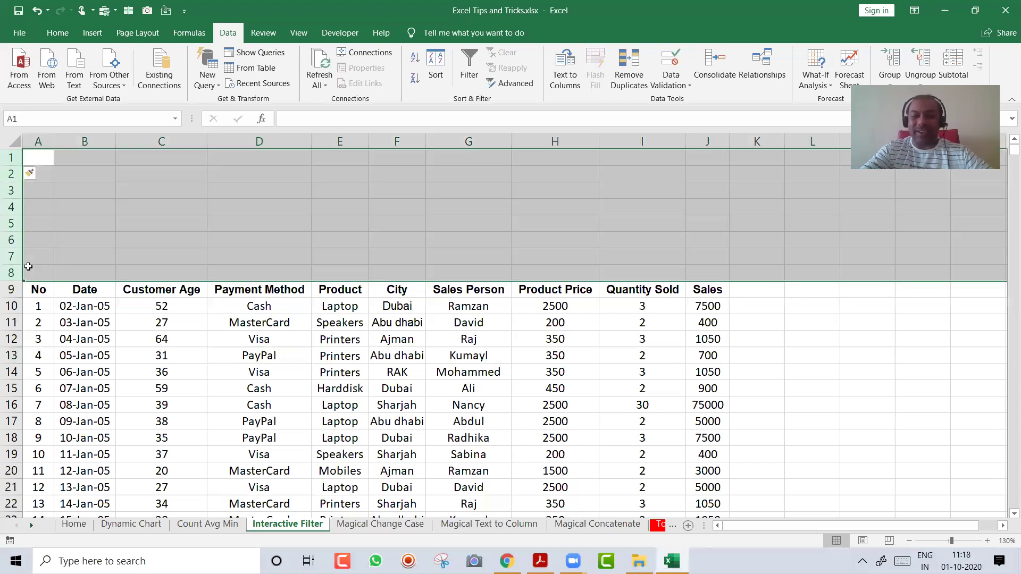
key(ctrl+minus)
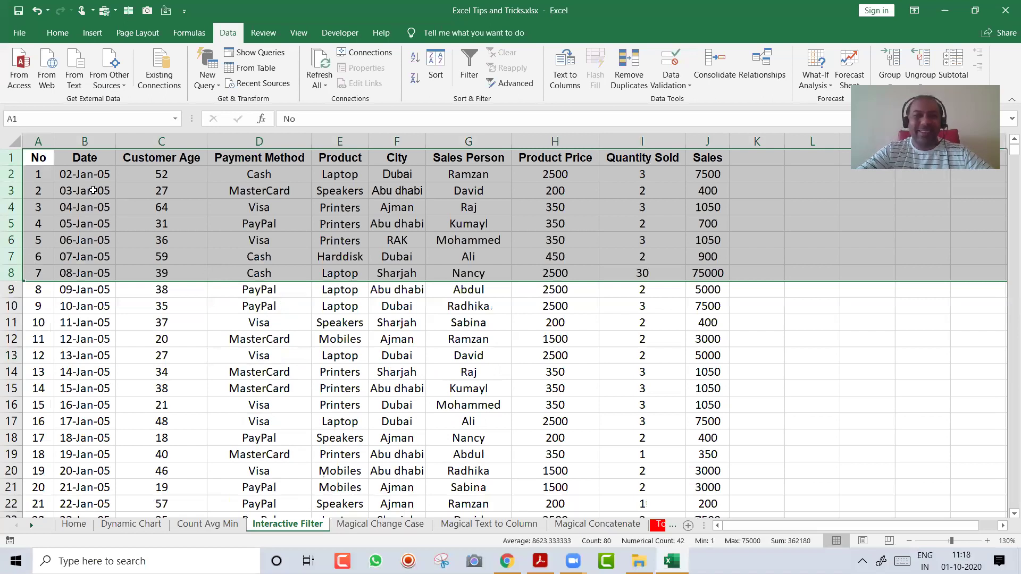
Insert blank rows until the headers sit on row 9, then start Create Table
click(11, 157)
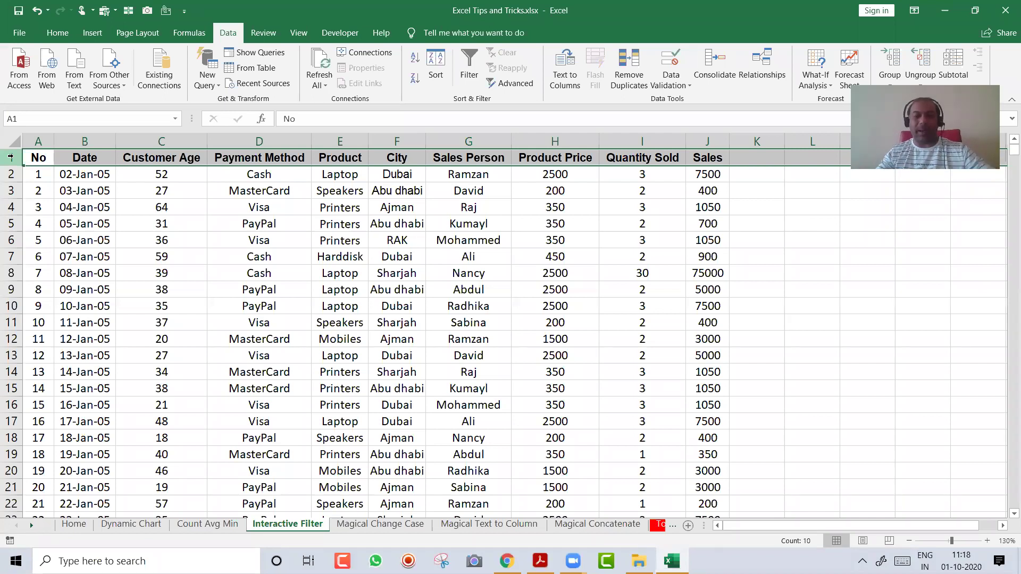
key(ctrl+shift+plus)
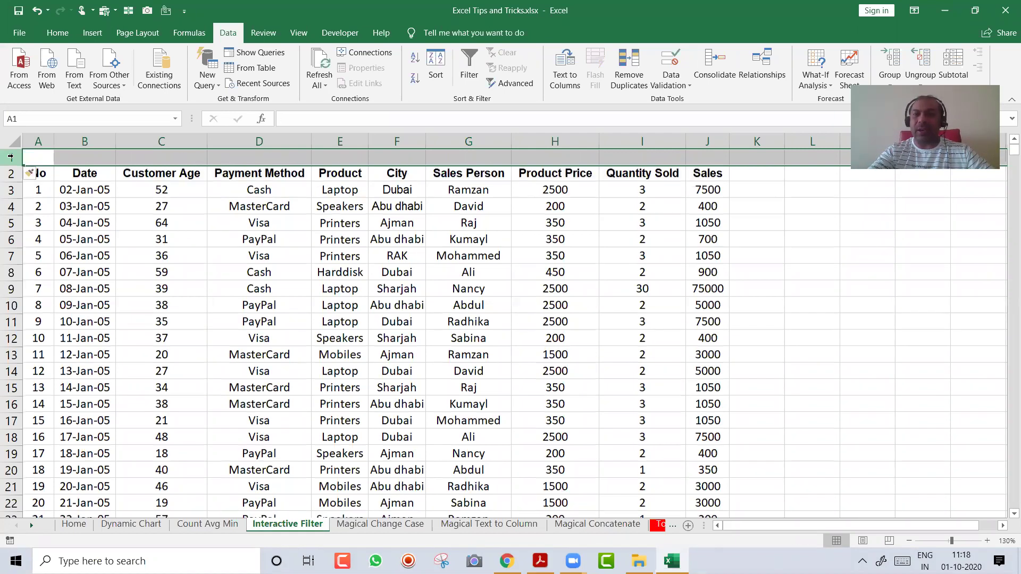
key(ctrl+shift+plus)
key(ctrl+shift+plus)
key(ctrl+shift+plus)
key(ctrl+shift+plus)
key(ctrl+shift+plus)
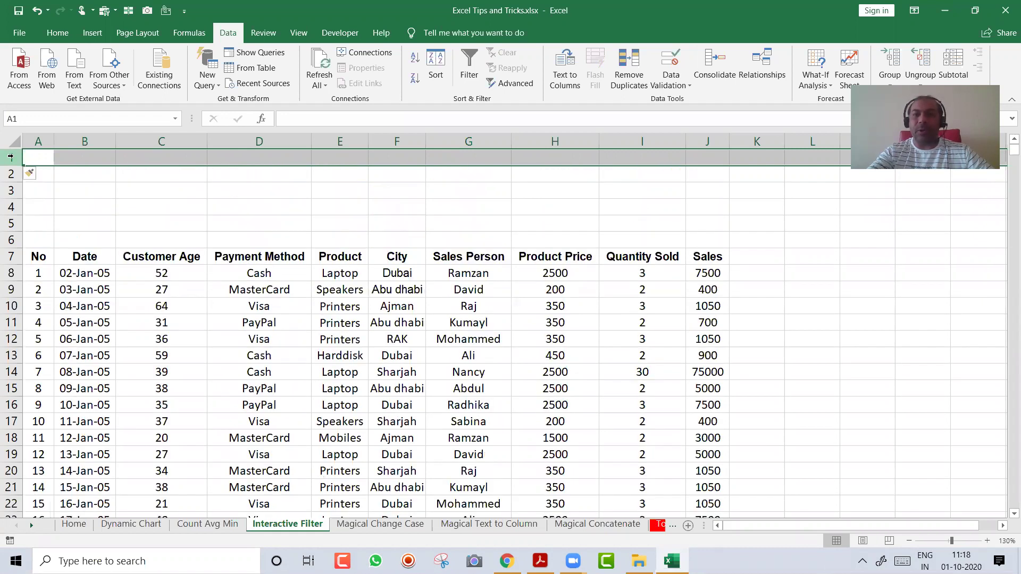
key(ctrl+shift+plus)
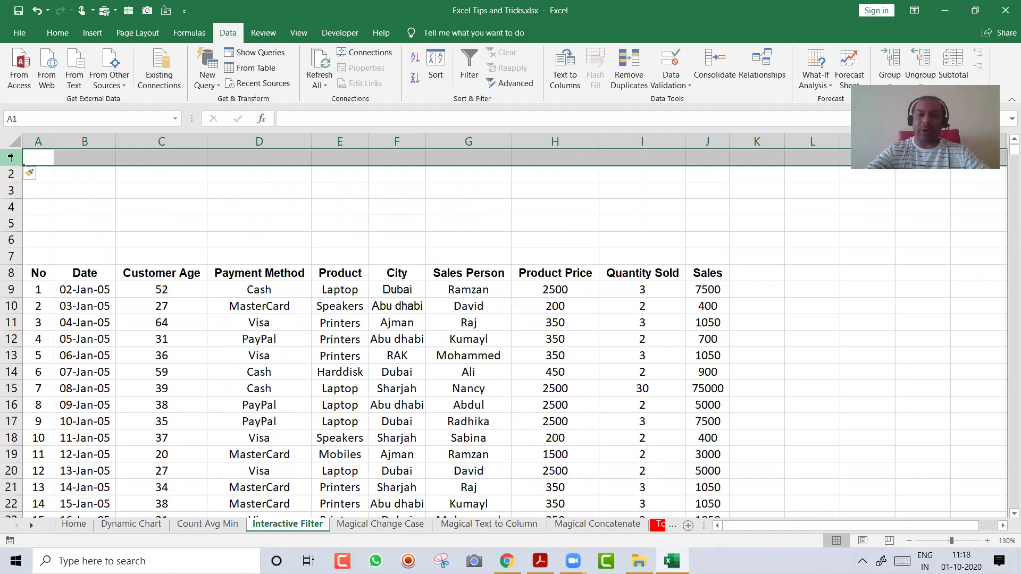
key(ctrl+shift+plus)
click(288, 338)
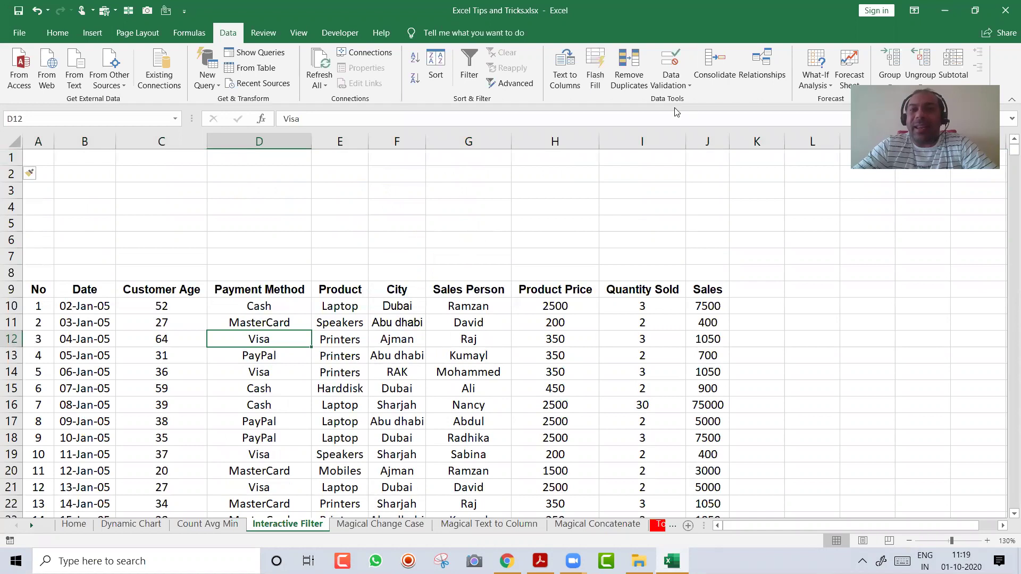
click(441, 356)
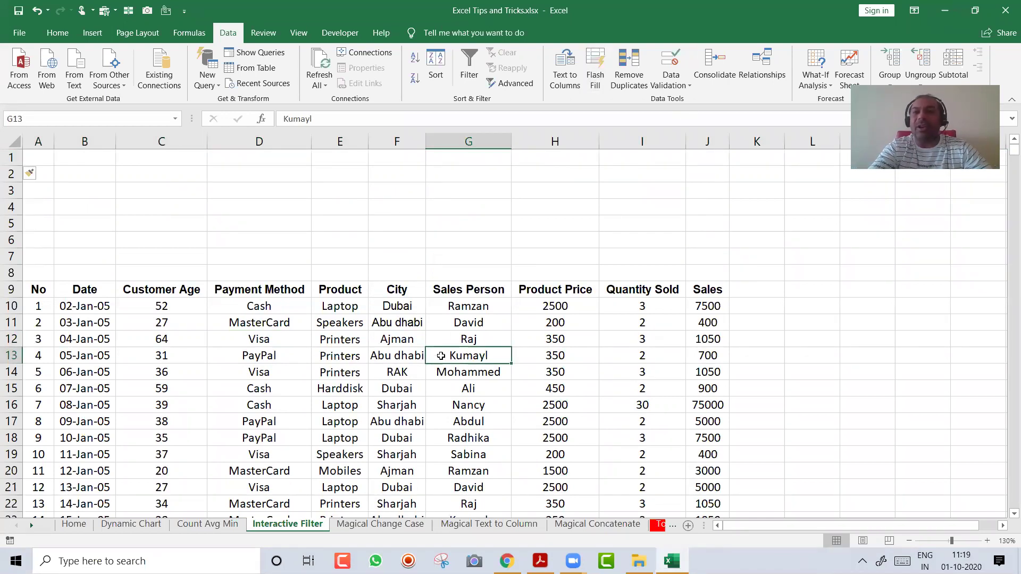
key(ctrl+t)
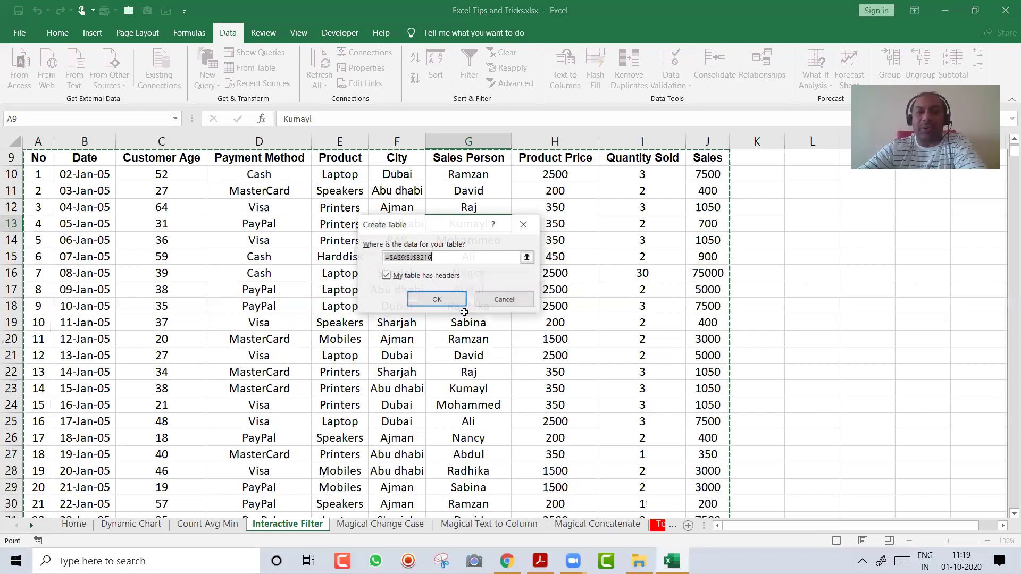
Create the banded table with headers and hide the worksheet gridlines
click(437, 299)
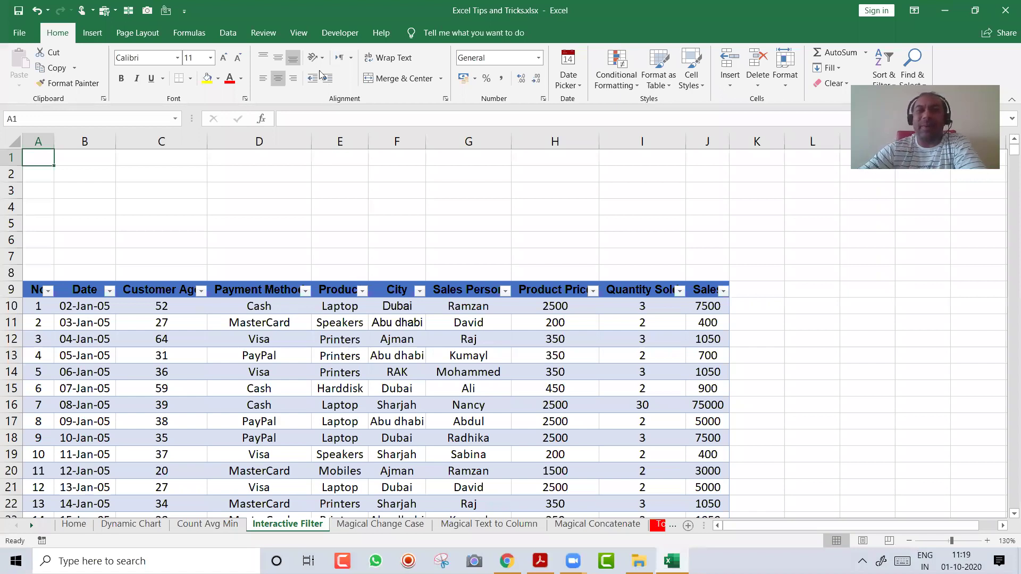
click(339, 355)
click(299, 33)
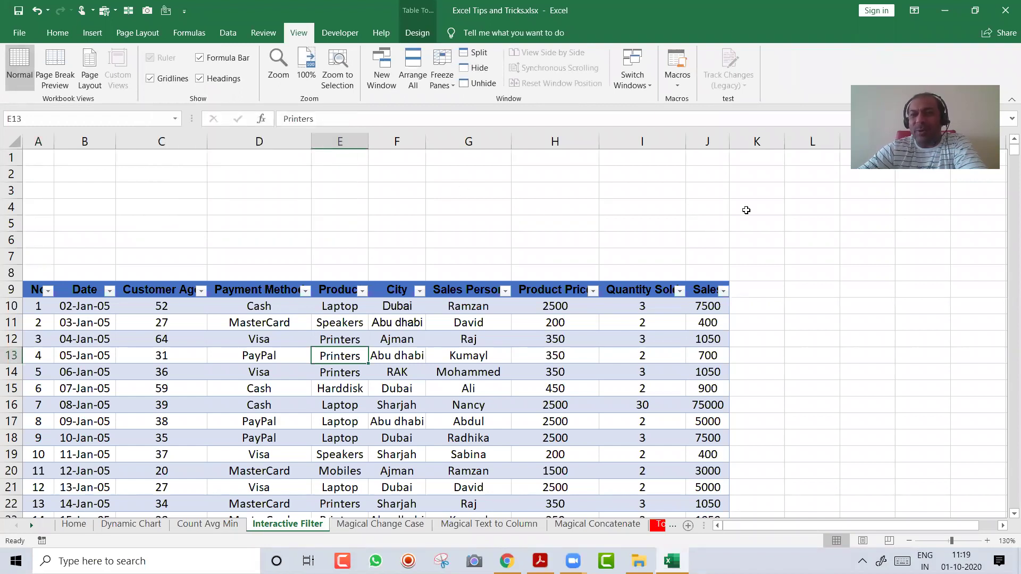
click(176, 87)
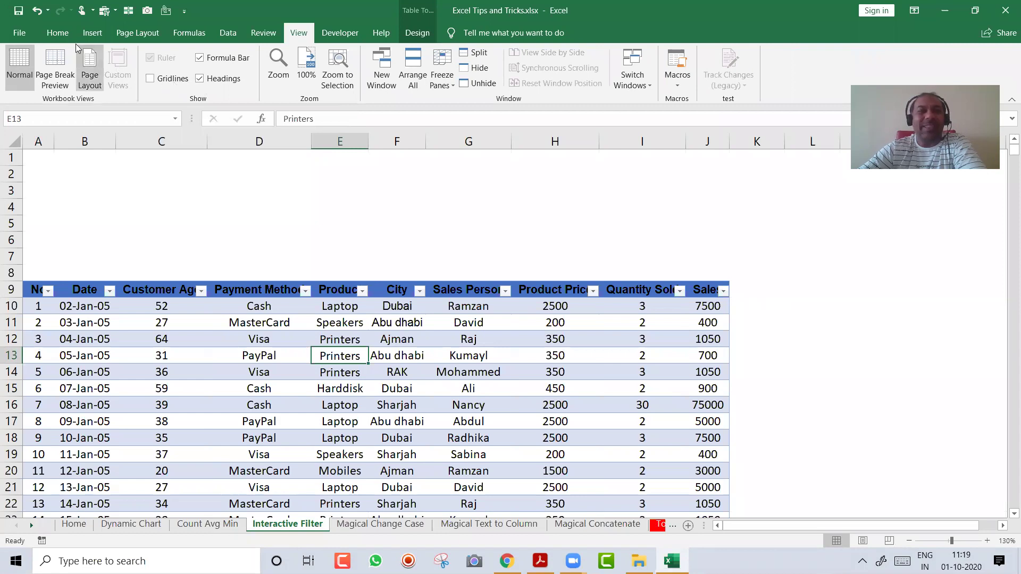
click(90, 35)
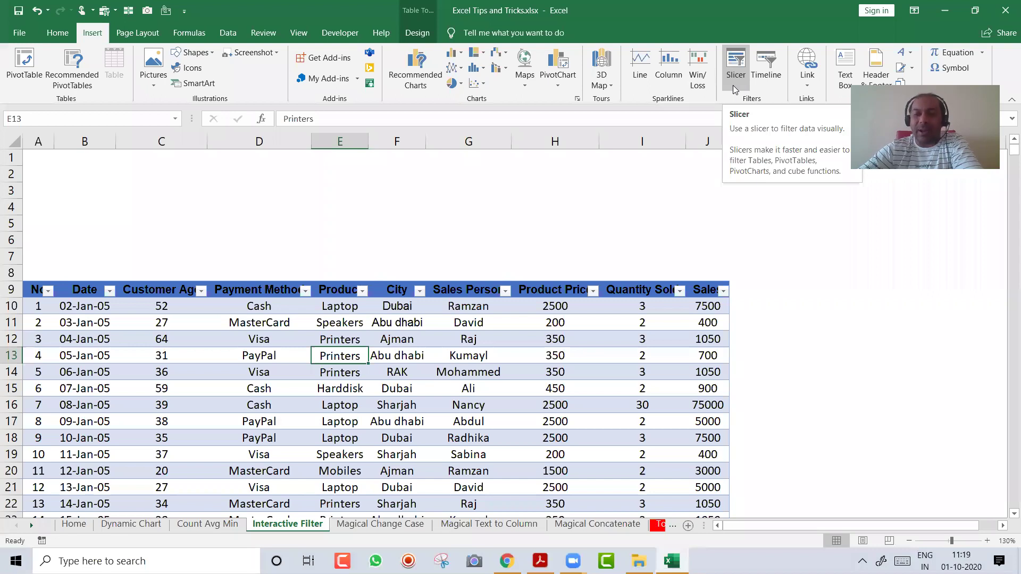
Insert slicers for the table's Product, City and Sales Person columns
click(733, 85)
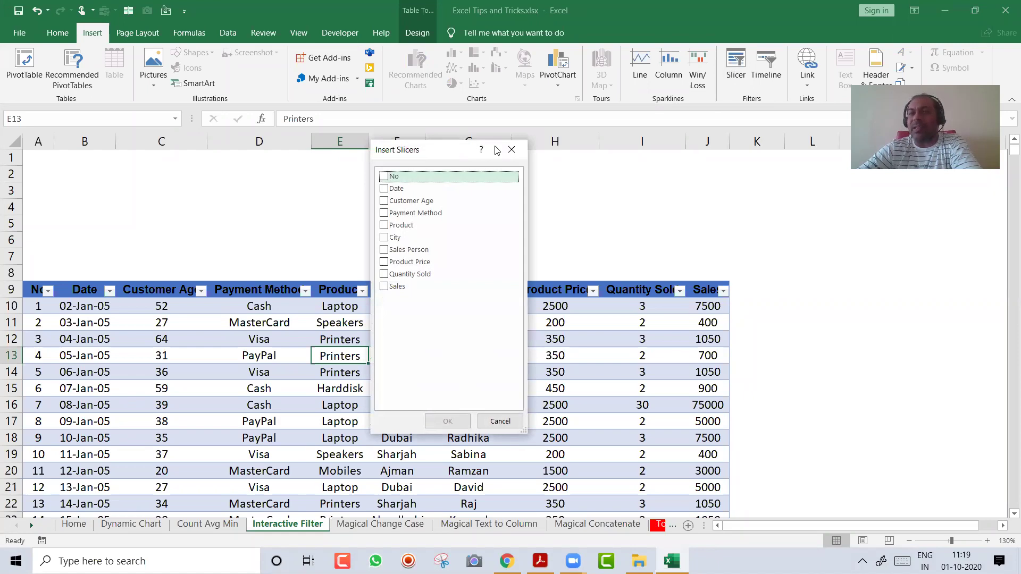
drag(496, 150, 818, 215)
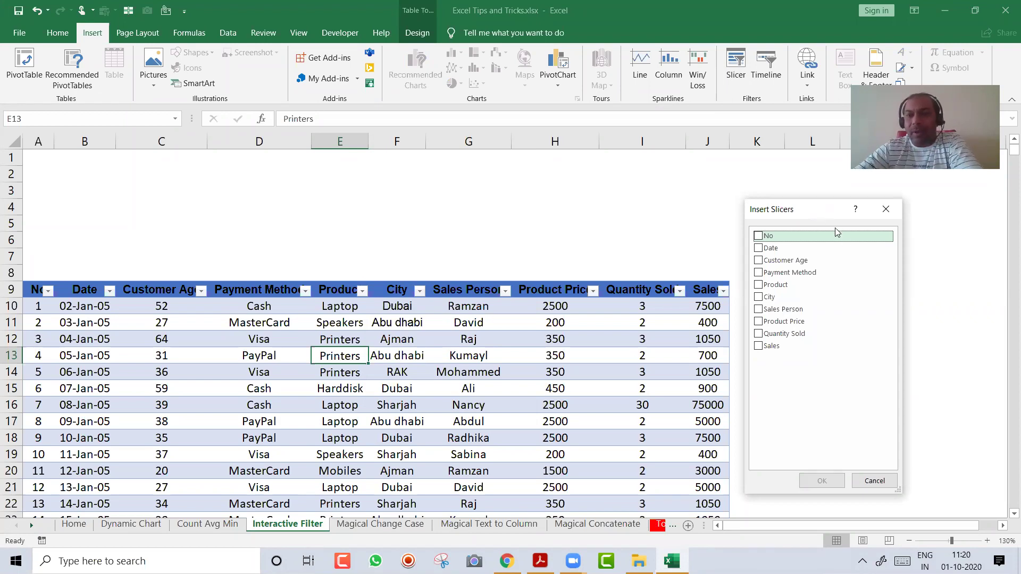
click(758, 286)
click(759, 298)
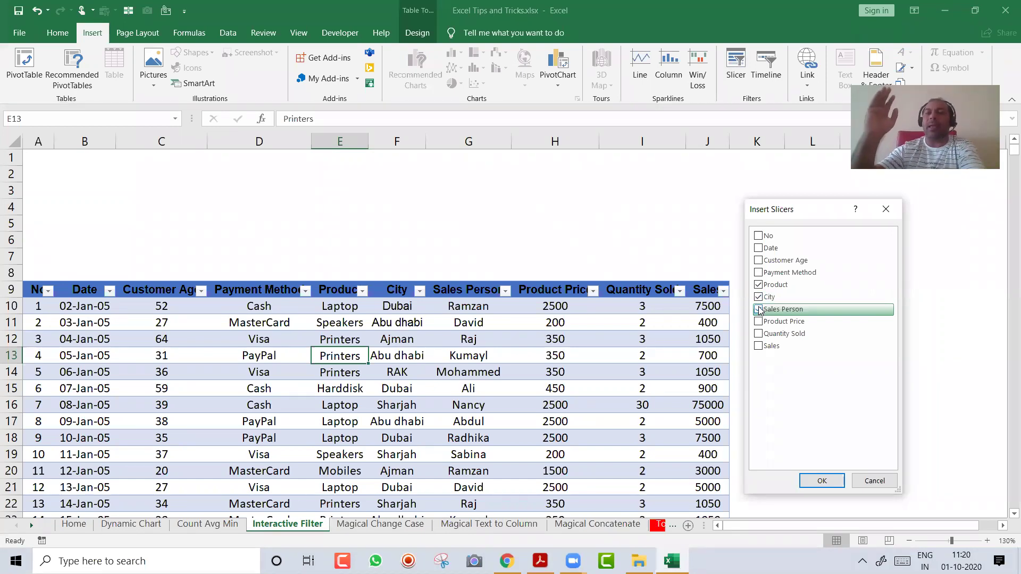
click(758, 310)
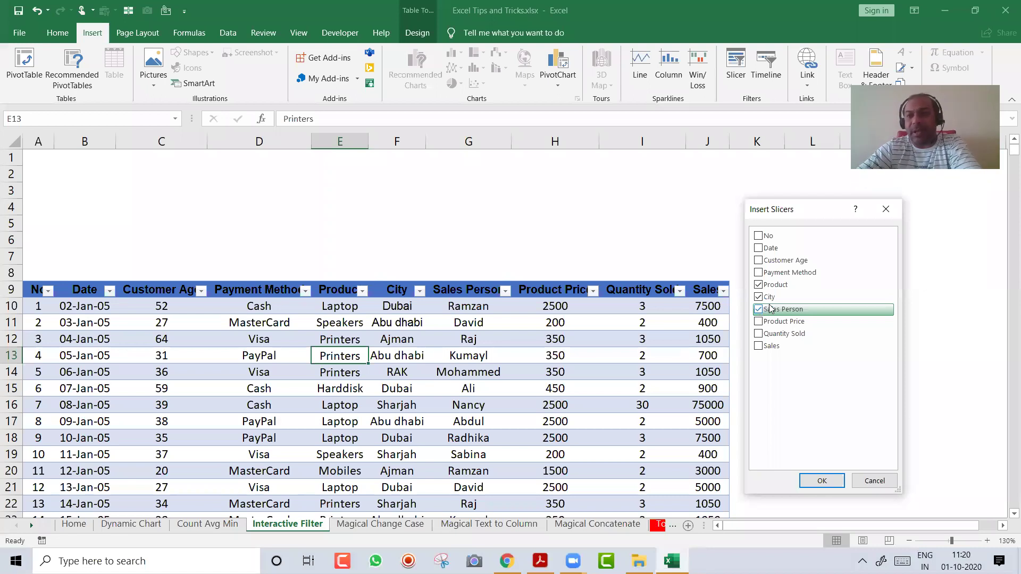
click(822, 482)
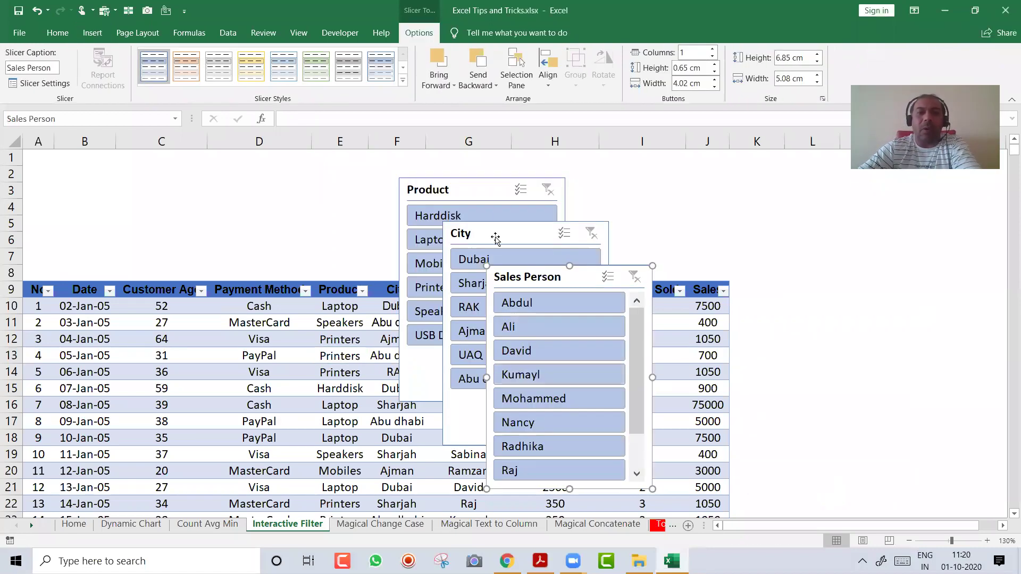
Arrange the Product, City and Sales Person slicers side by side in rows 1–8 above the table
drag(472, 190, 107, 172)
drag(483, 227, 315, 165)
drag(552, 270, 582, 165)
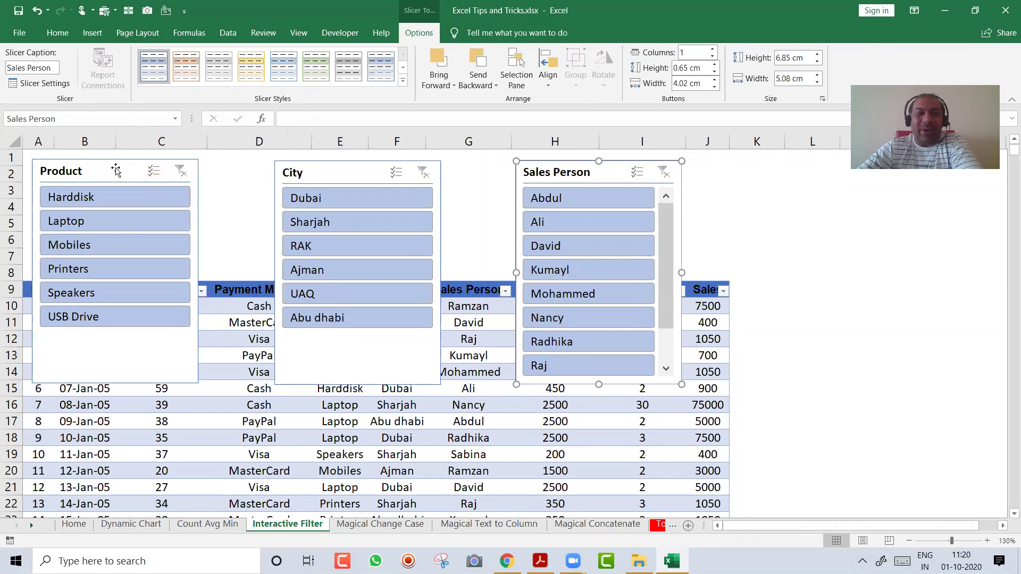
click(115, 170)
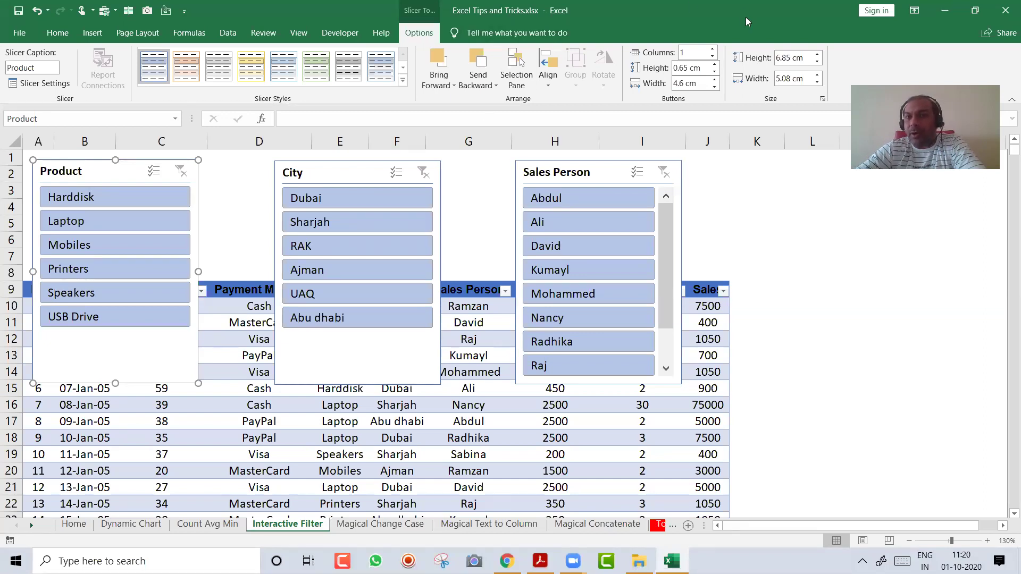
Set the Product and City slicers to two button columns and shorten them to fit
click(713, 50)
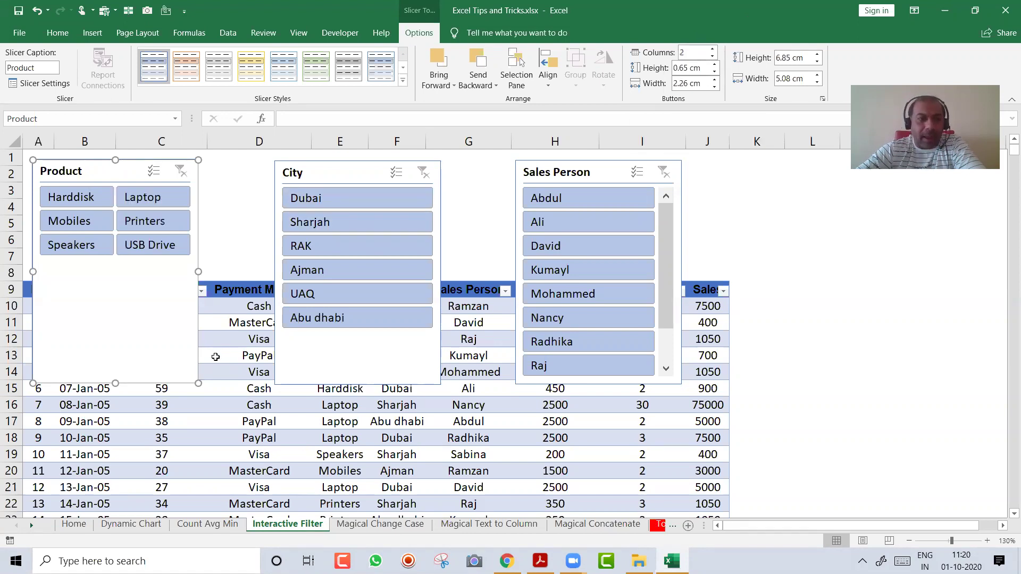
drag(124, 383, 129, 272)
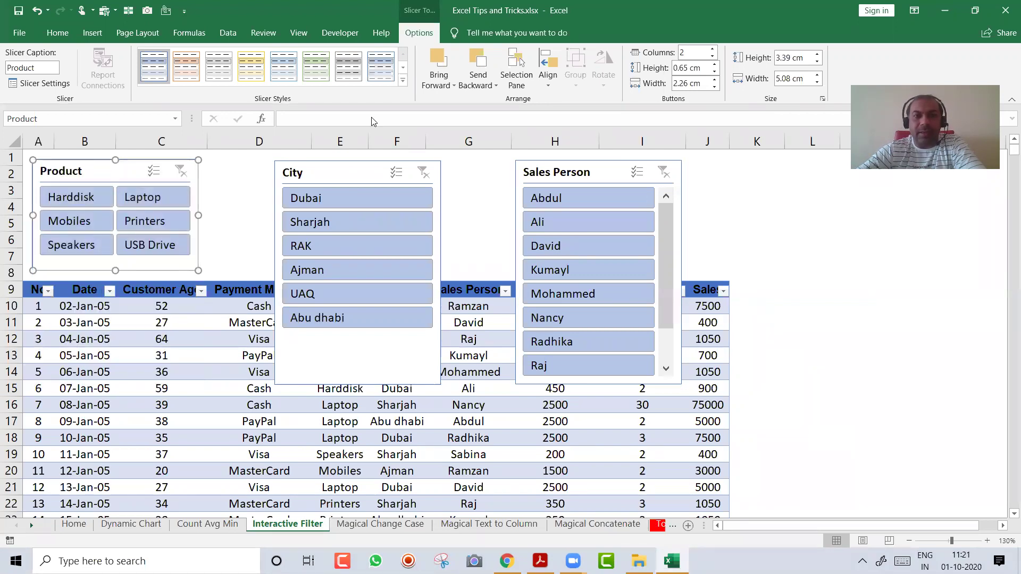
click(357, 169)
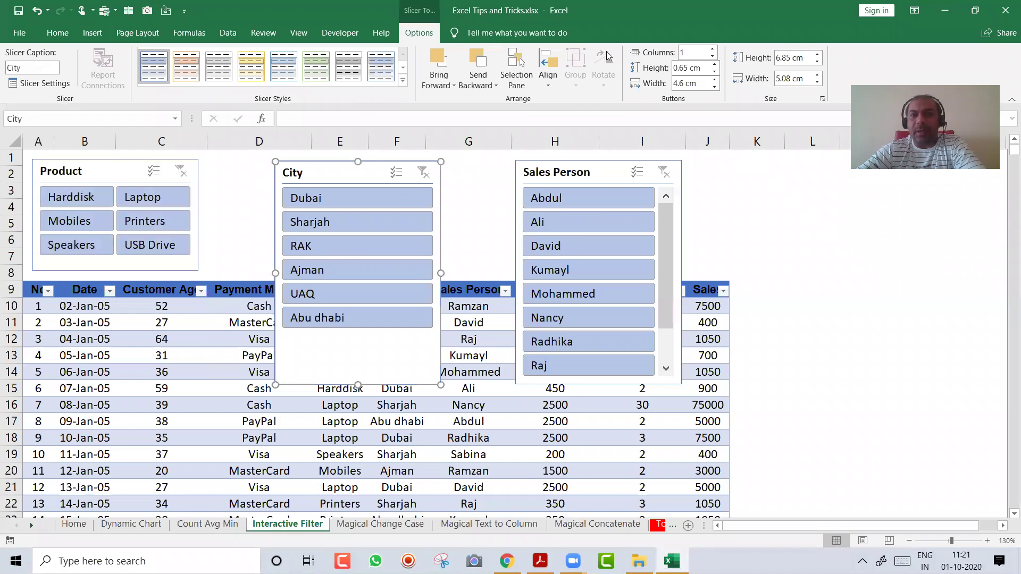
click(713, 49)
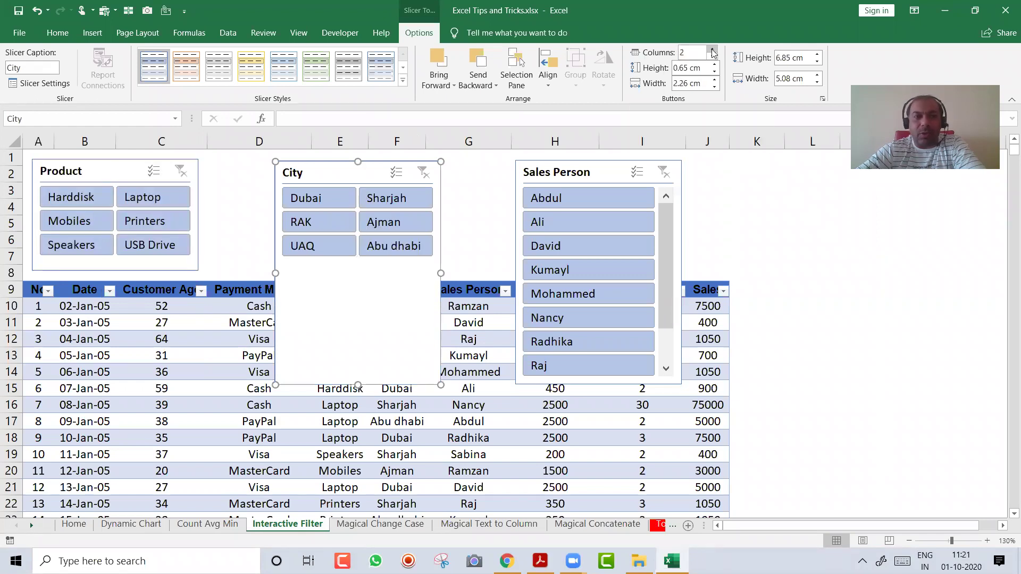
drag(358, 384, 355, 275)
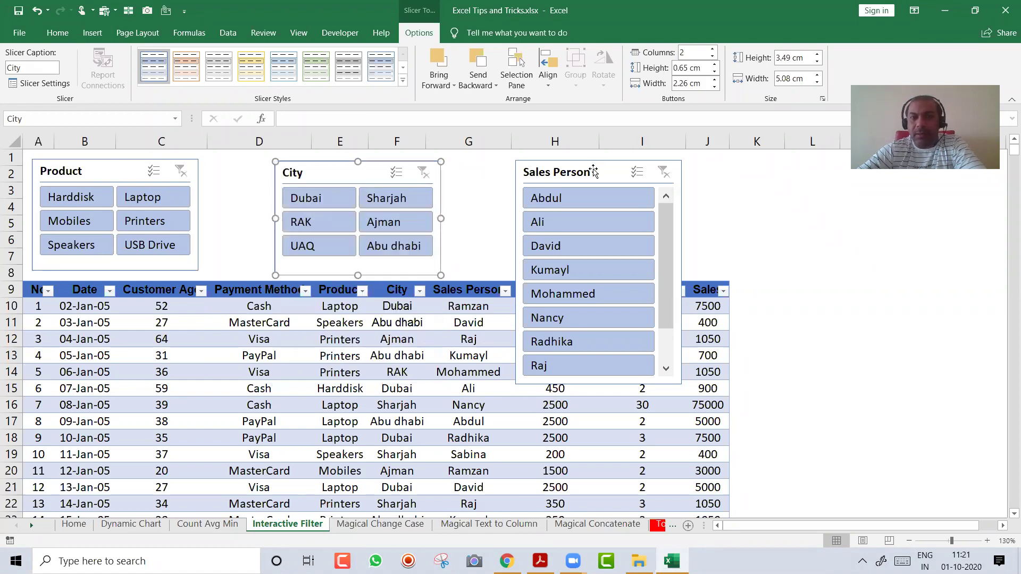
Give the Sales Person slicer three columns, widen it to show full names, nudge City left
click(596, 168)
click(713, 50)
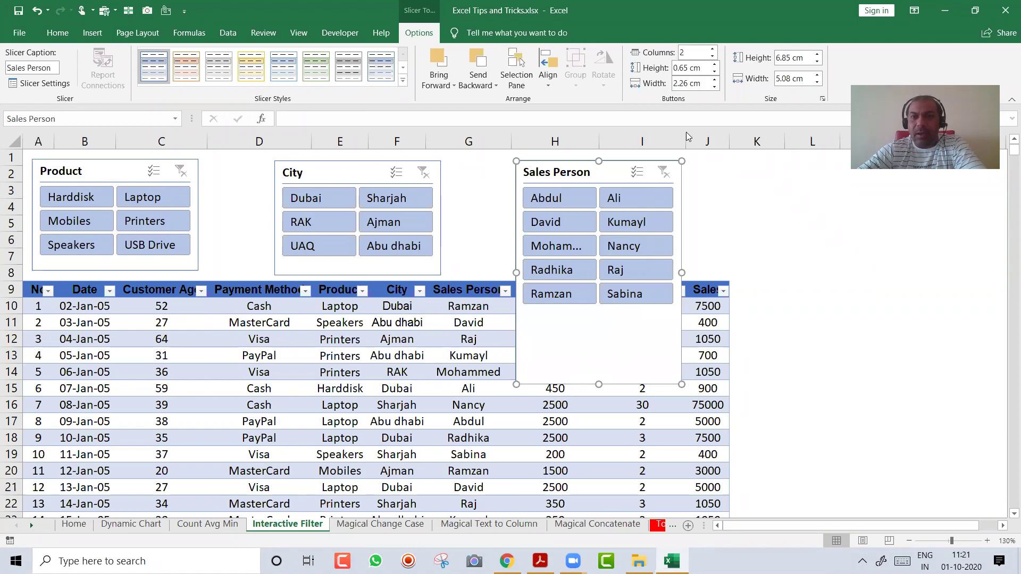
click(712, 50)
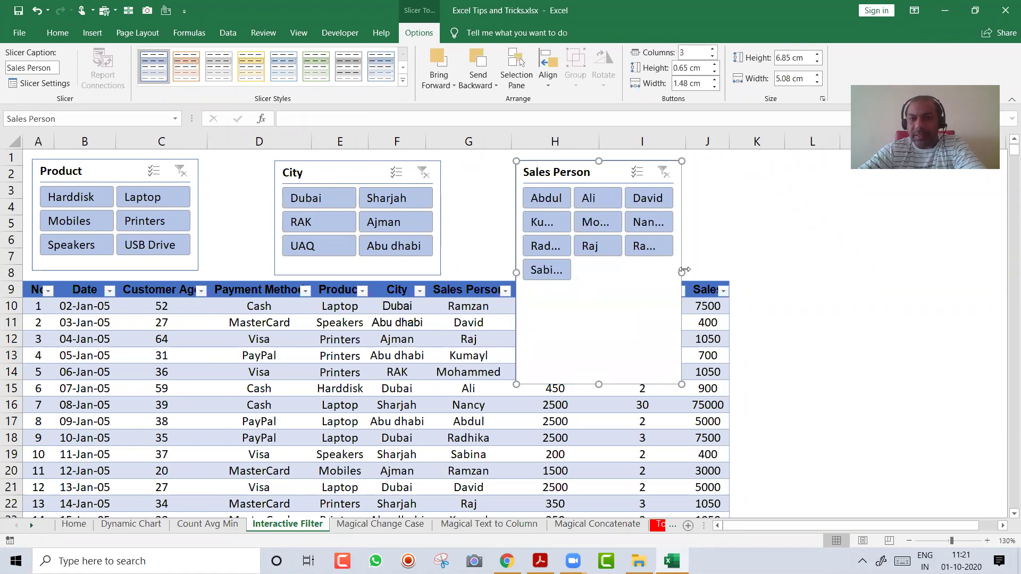
drag(681, 272, 722, 280)
drag(619, 383, 604, 276)
drag(514, 217, 487, 217)
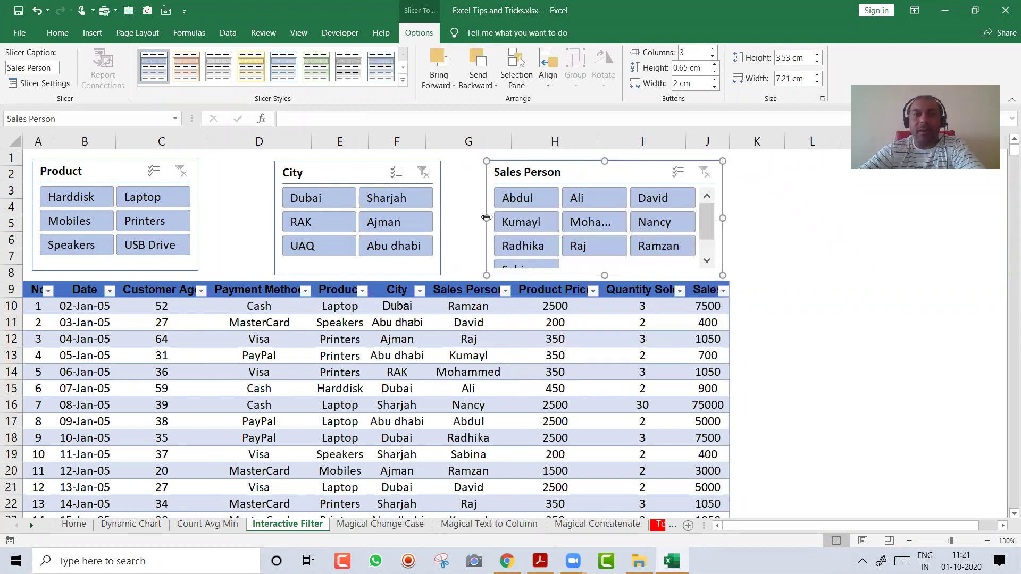
drag(343, 164, 307, 164)
click(539, 164)
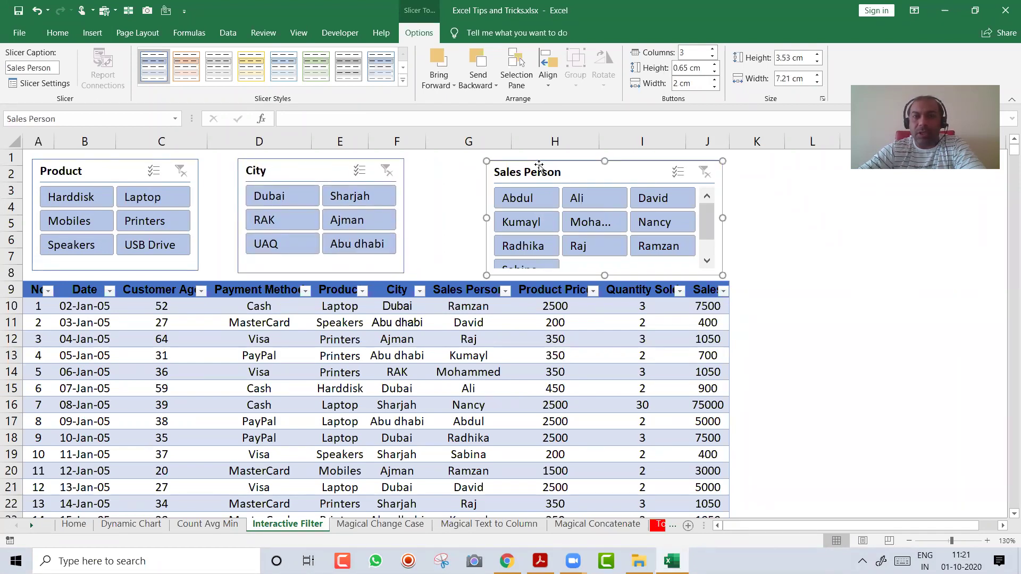
drag(486, 218, 420, 220)
Style the Product slicer green and the City slicer orange
click(759, 268)
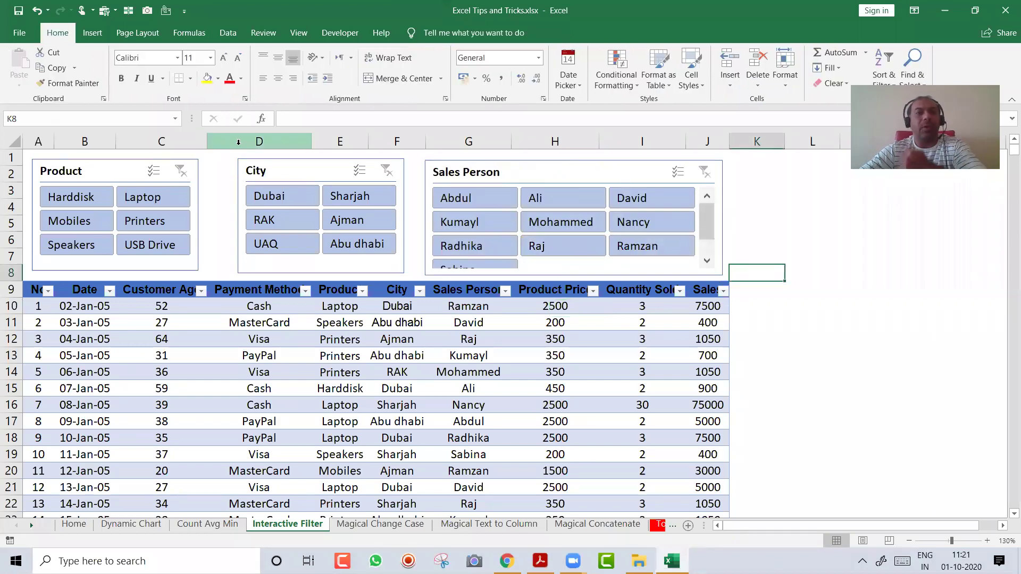
click(107, 170)
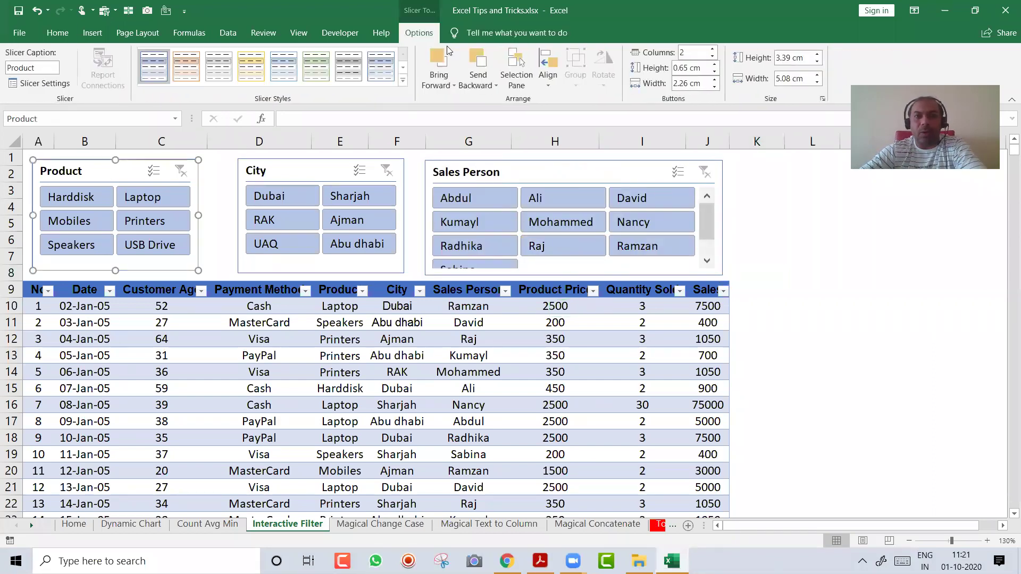
click(304, 75)
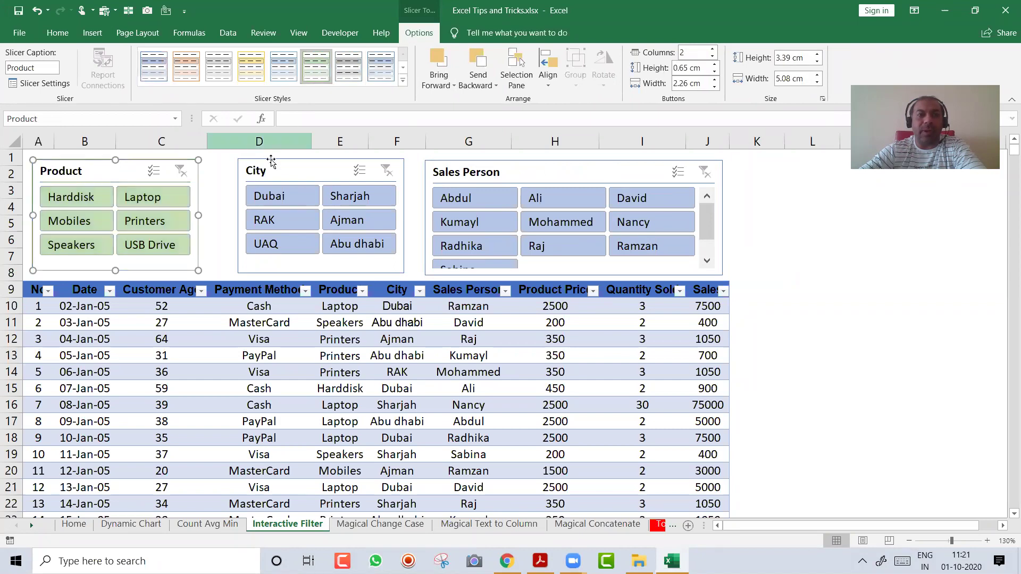
click(271, 169)
click(254, 81)
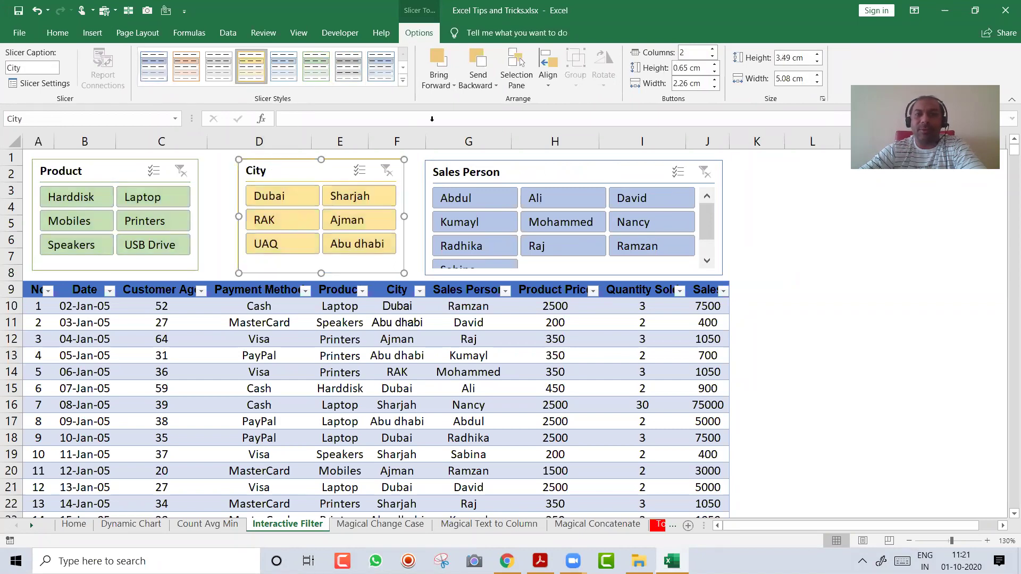
click(192, 73)
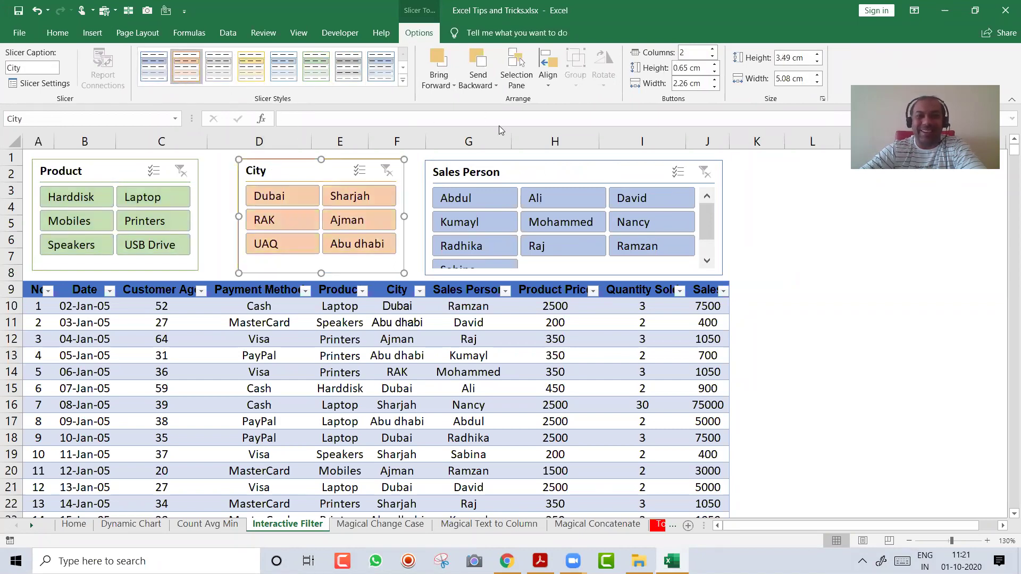
click(503, 165)
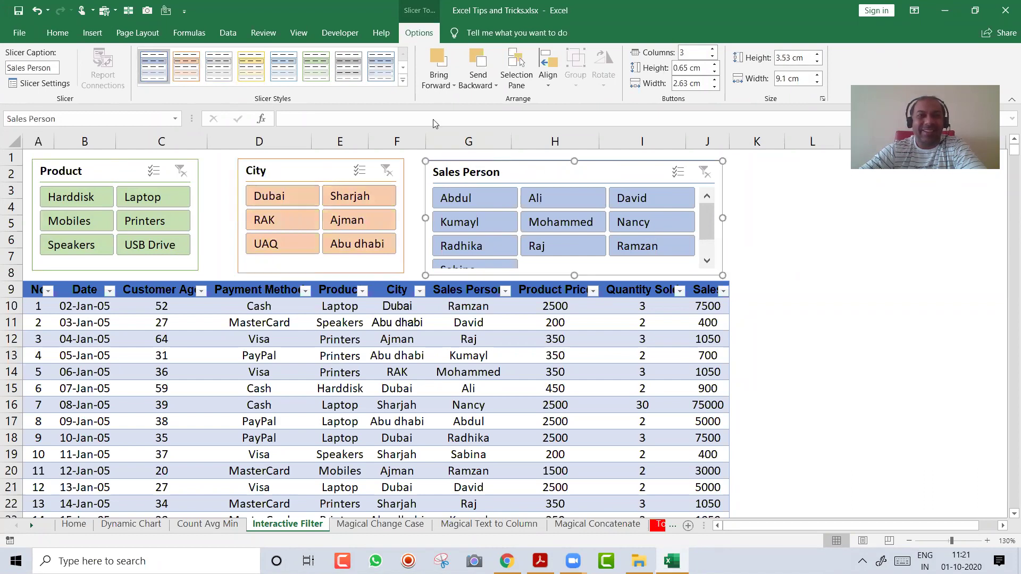
Try yellow on the Sales Person slicer, then keep it in the blue style
click(253, 74)
click(271, 74)
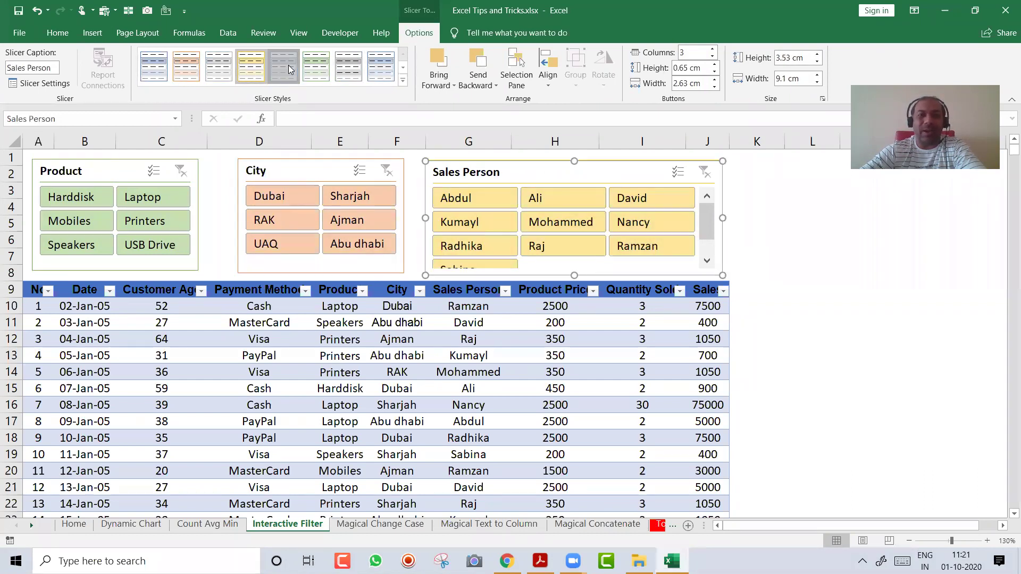
click(771, 257)
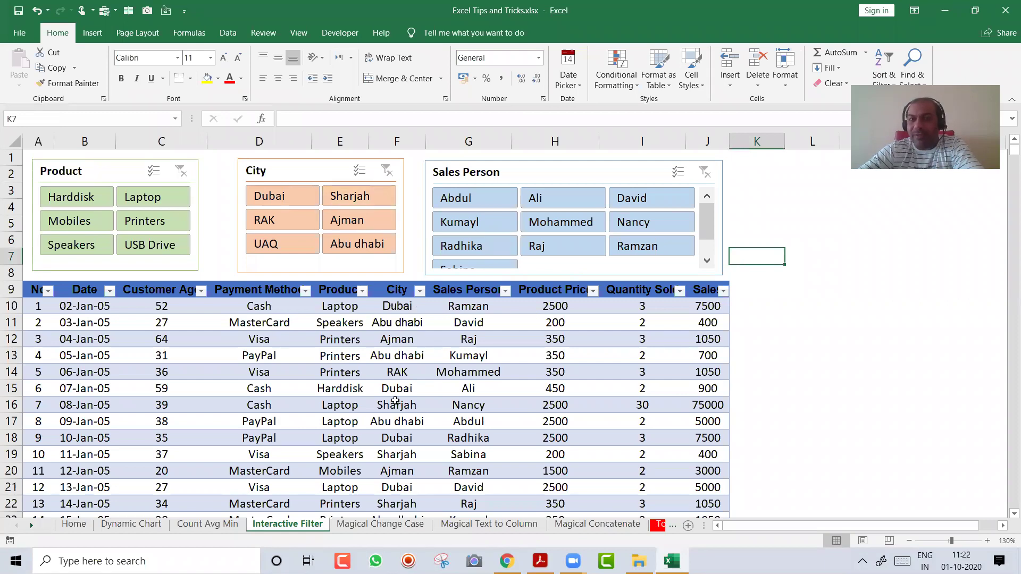
click(366, 196)
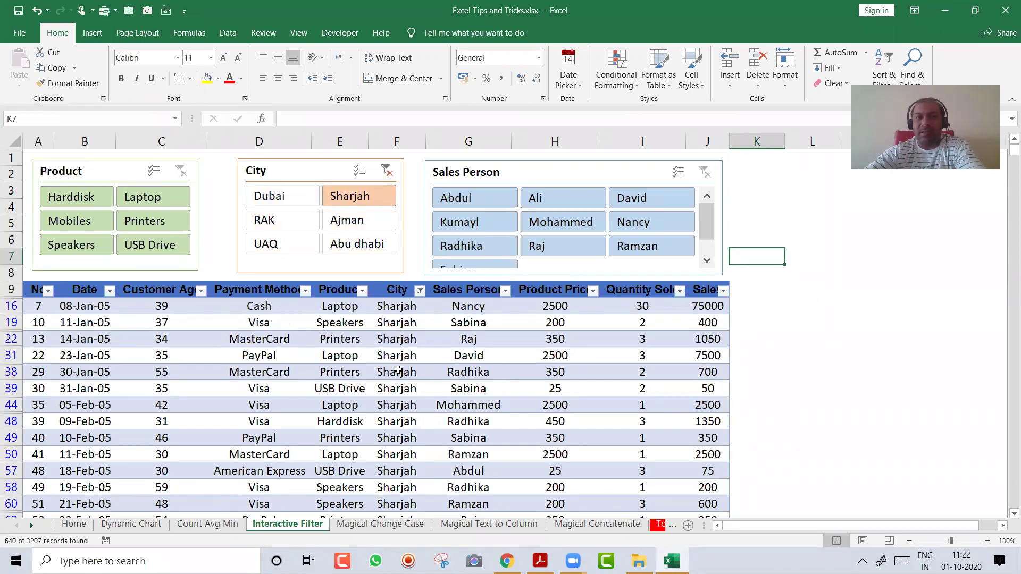
click(155, 190)
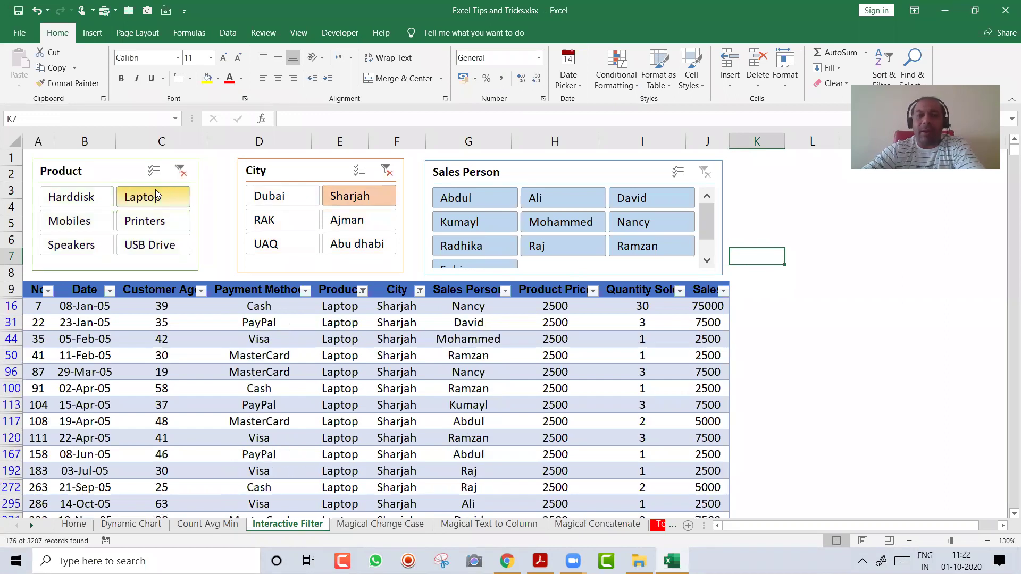
click(497, 198)
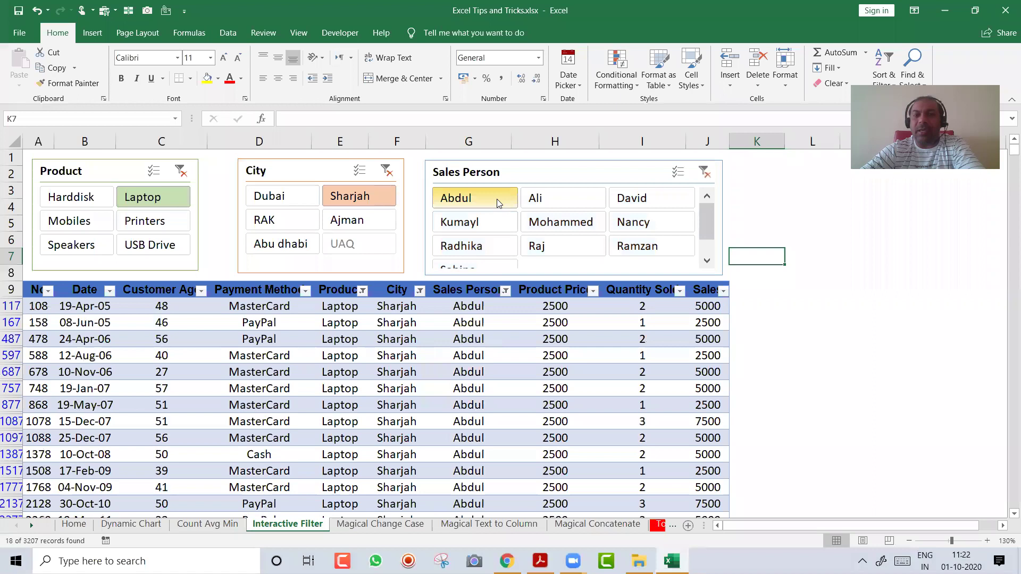
click(561, 207)
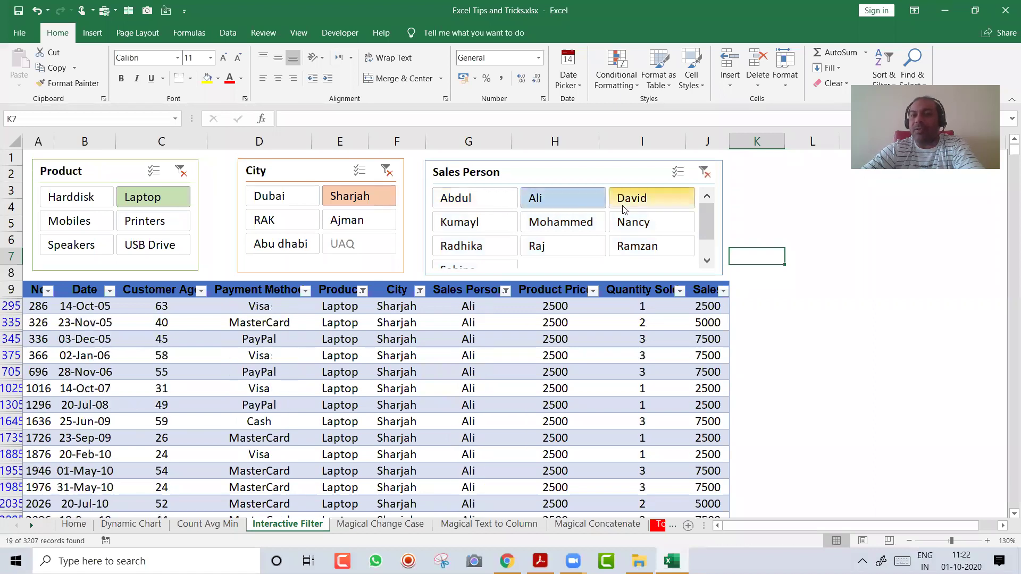
click(632, 203)
click(561, 222)
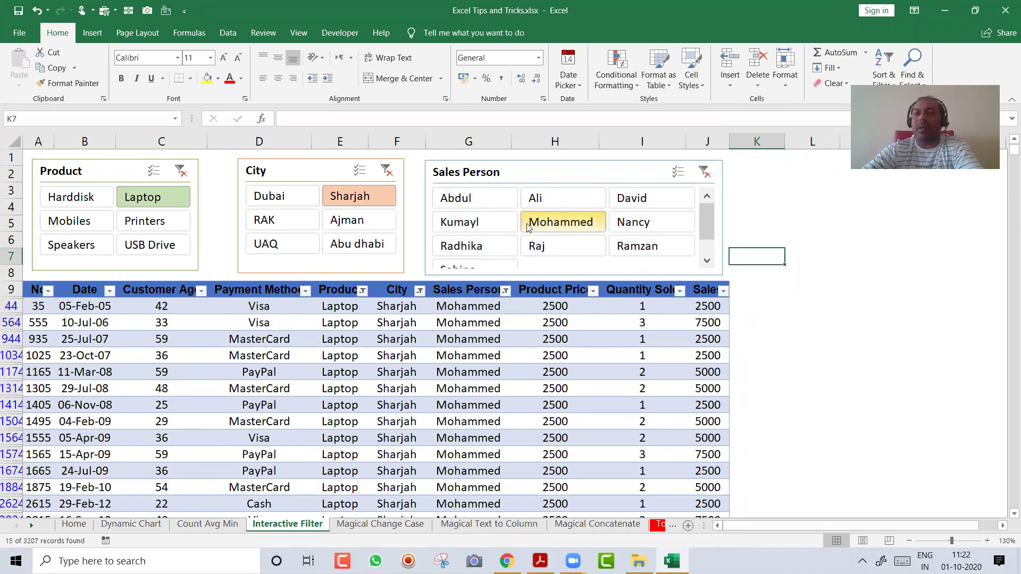
click(457, 223)
click(621, 222)
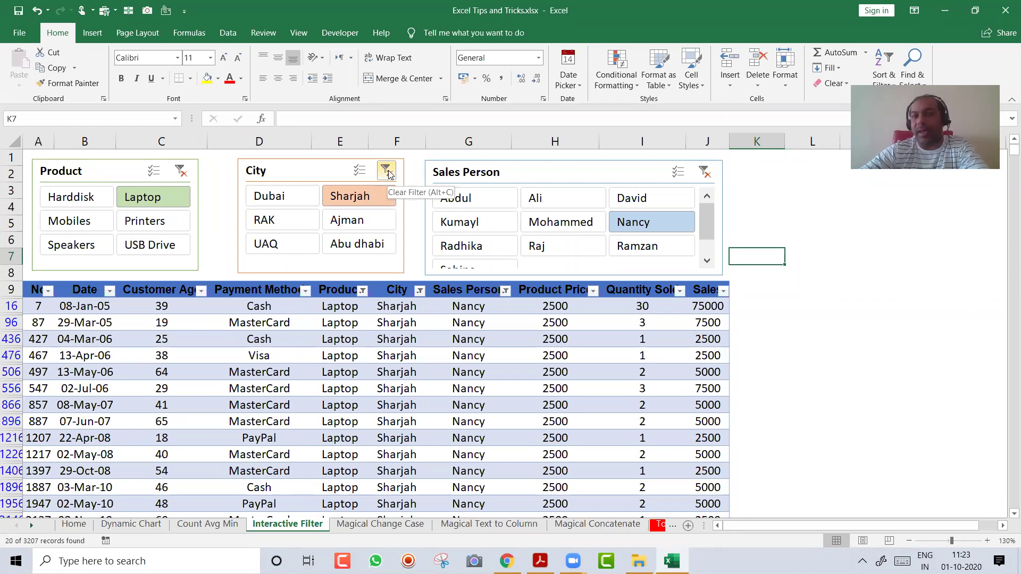
click(386, 170)
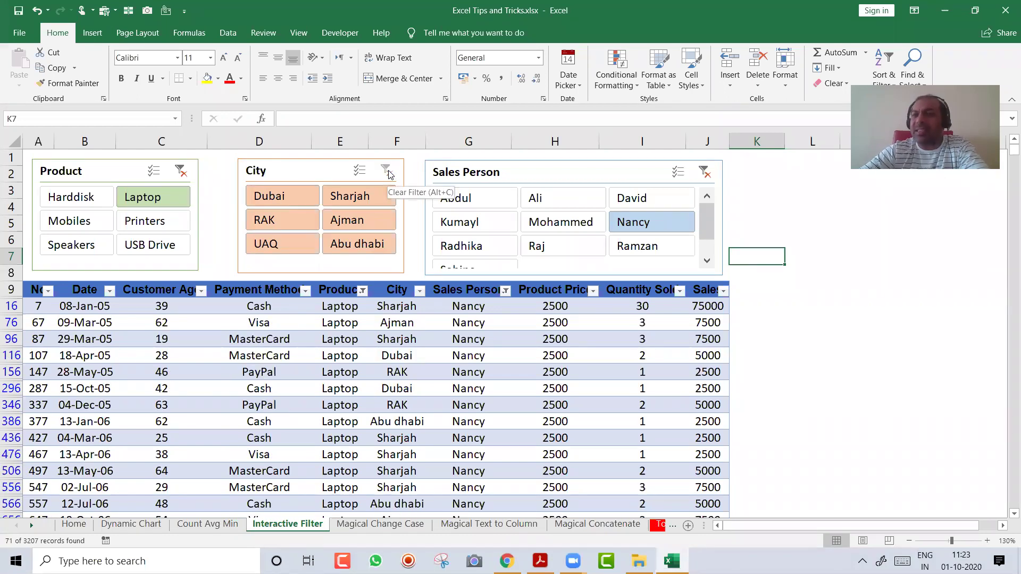
click(183, 175)
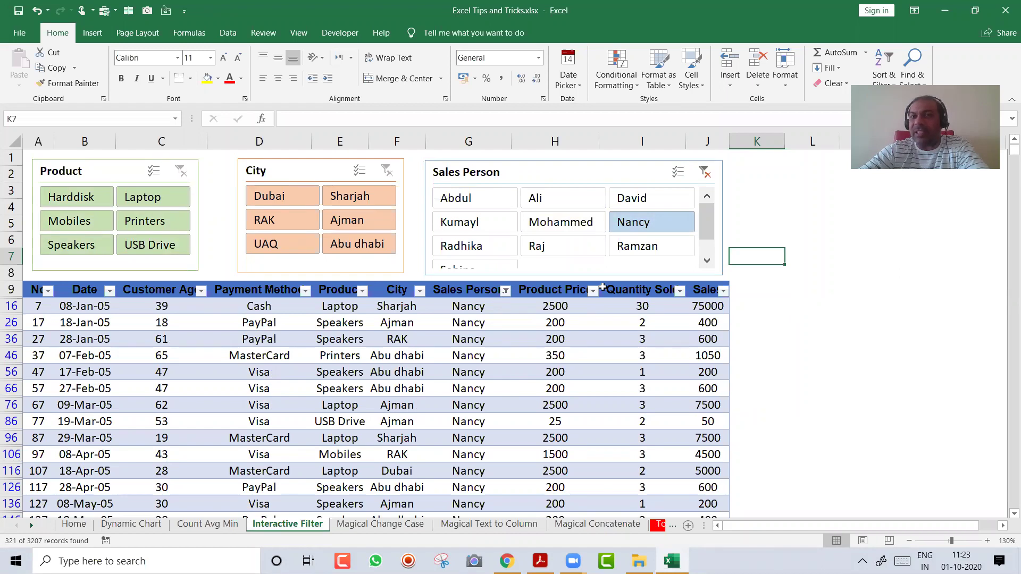
click(704, 173)
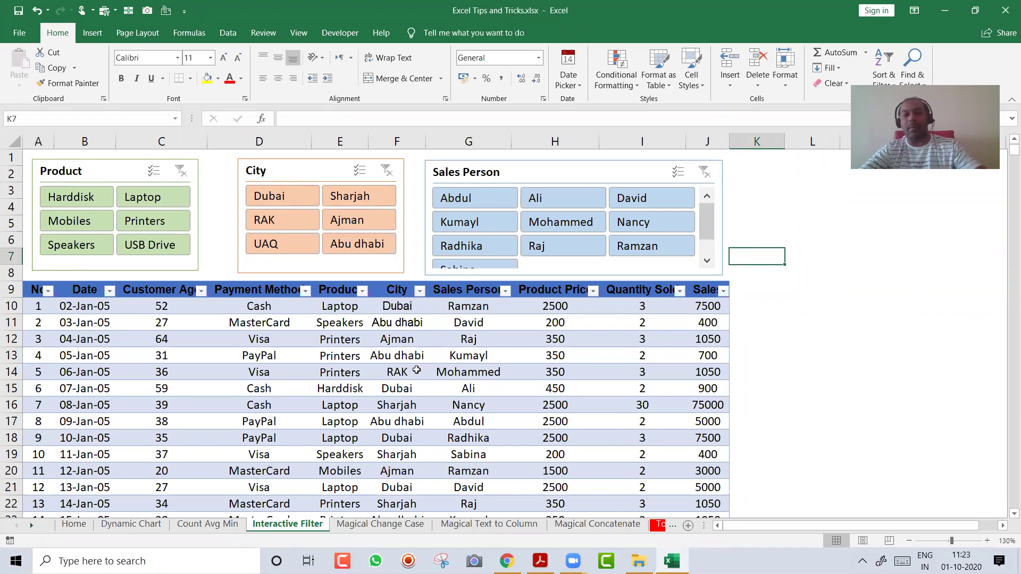
key(ctrl+Page_Up)
key(ctrl+Page_Up)
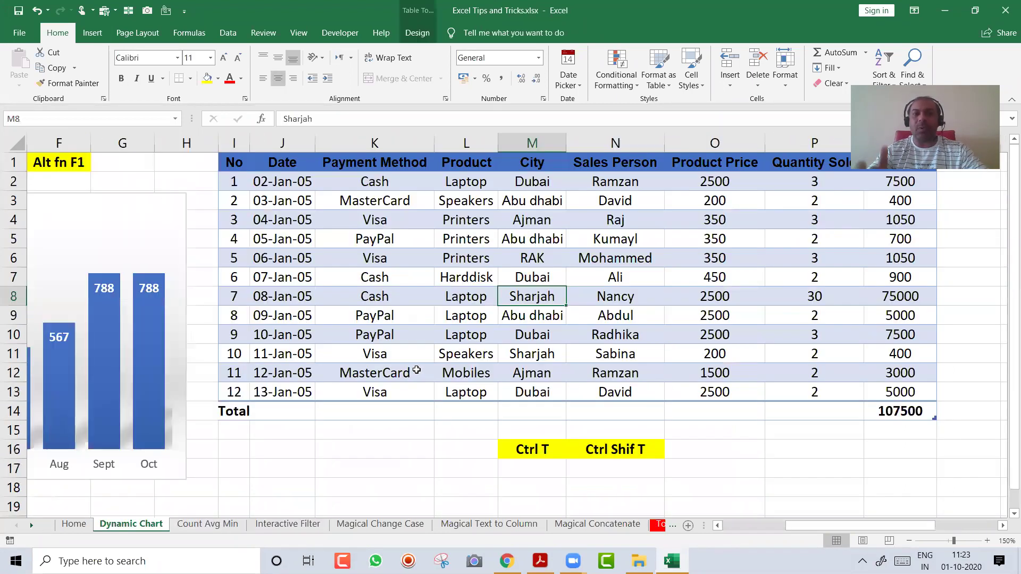
key(Home)
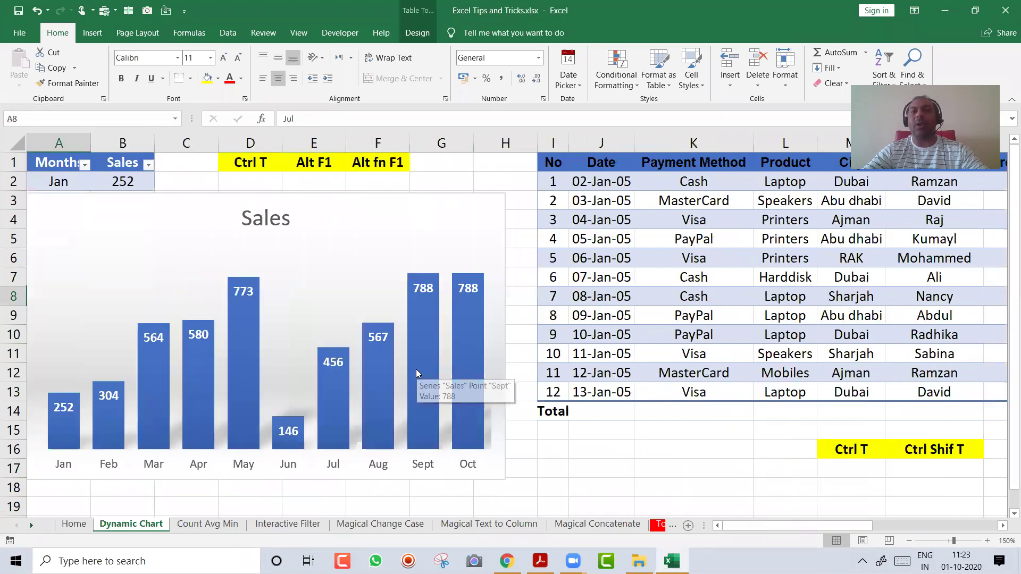
drag(256, 250, 445, 251)
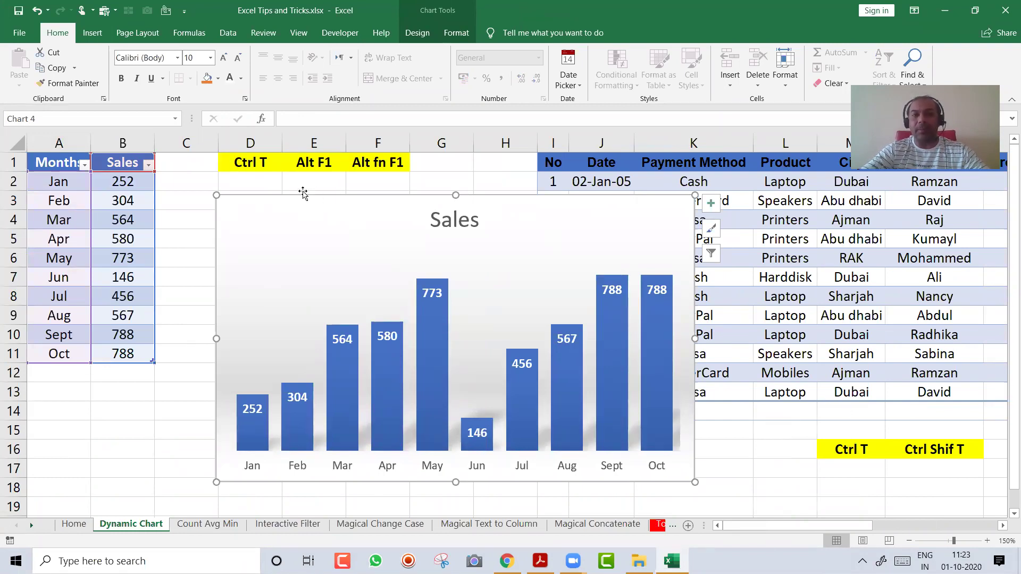
click(113, 218)
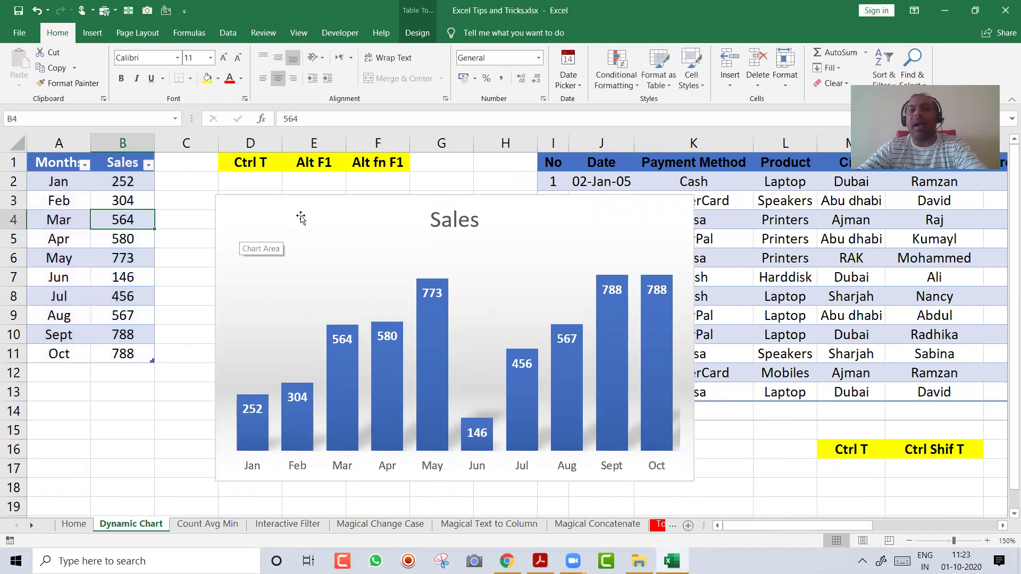
click(300, 218)
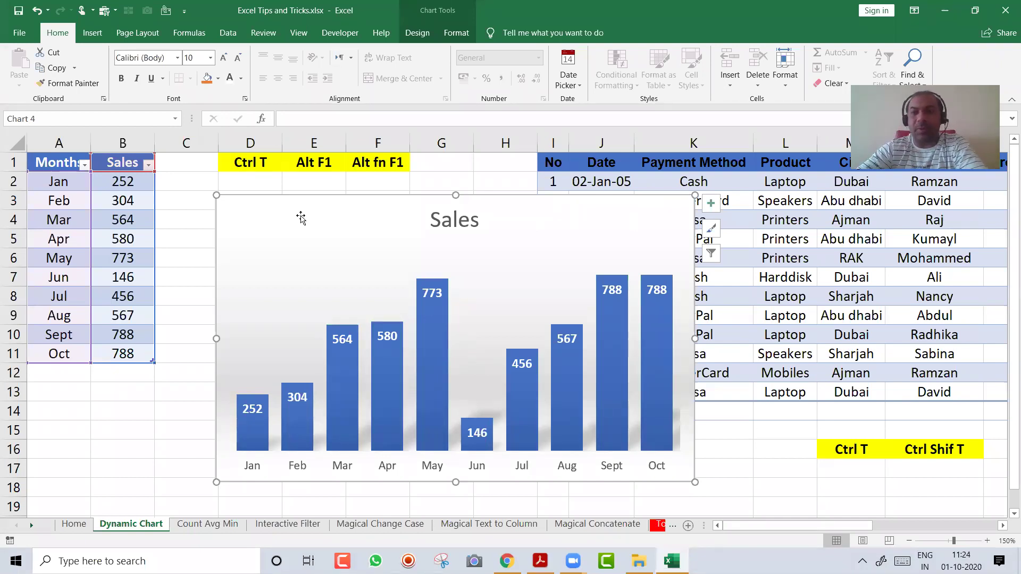
drag(632, 210, 446, 203)
click(659, 219)
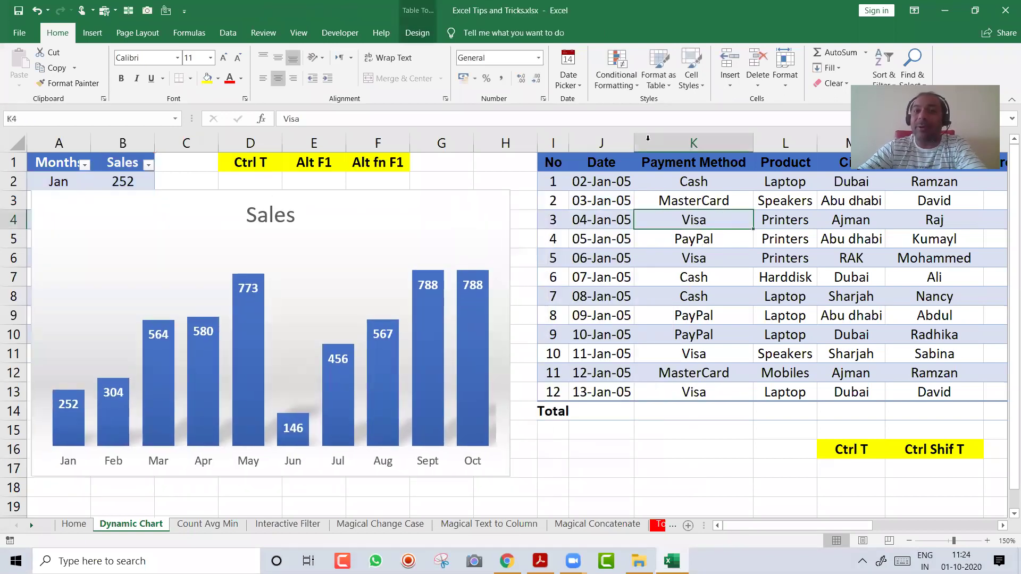
click(771, 257)
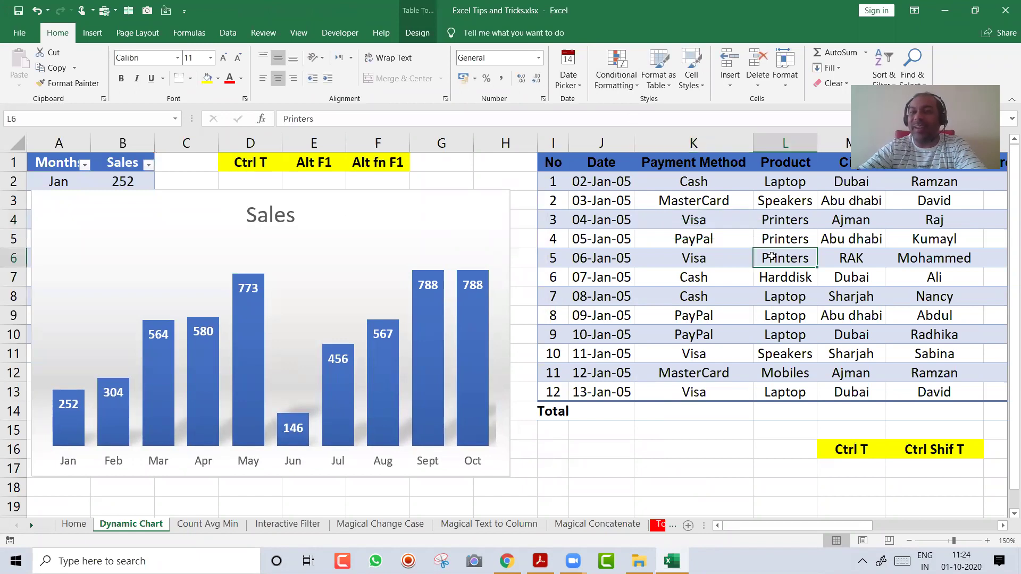
key(Right)
key(Right)
key(Right)
key(Right)
key(Right)
key(Right)
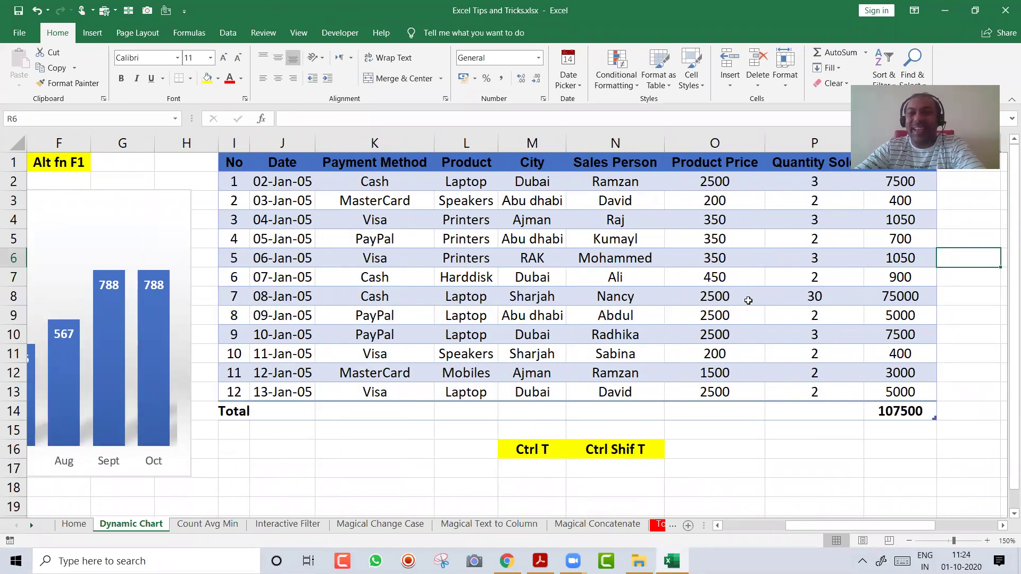
click(633, 202)
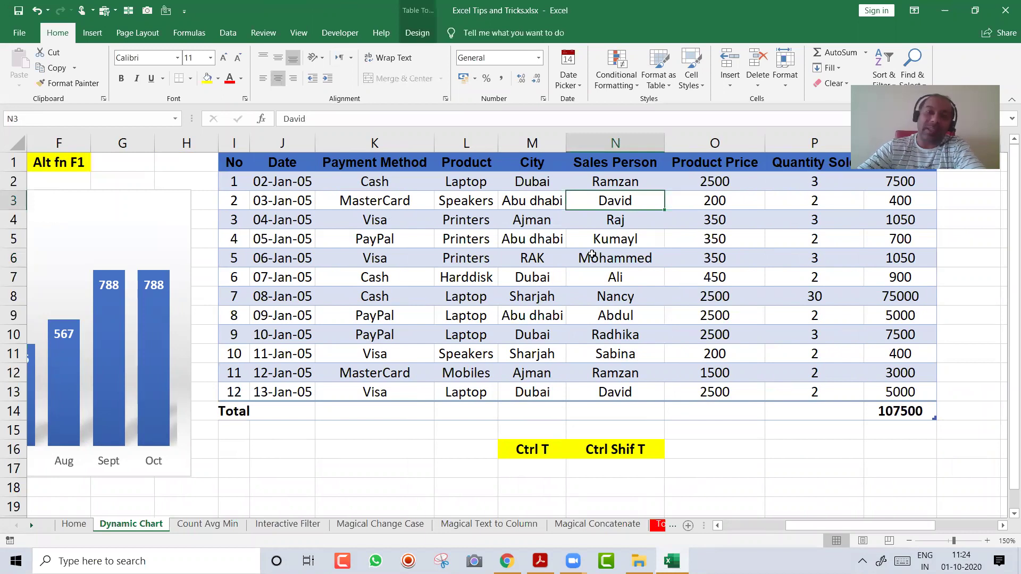
click(533, 205)
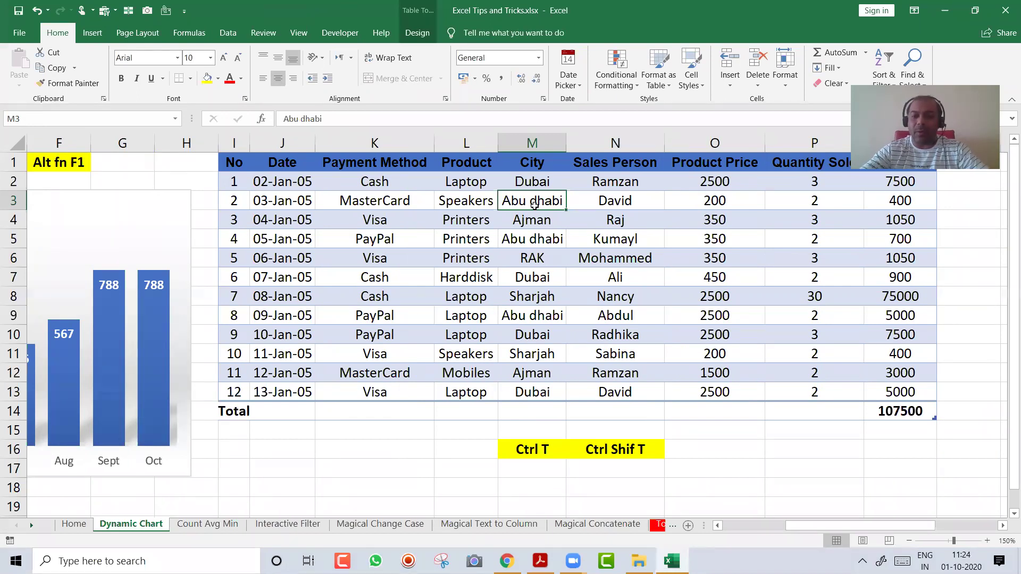
key(ctrl+shift+l)
key(Up)
key(Up)
key(Left)
key(Left)
key(Right)
key(Right)
key(Right)
key(alt+Down)
key(Down)
key(Down)
key(Up)
key(space)
key(Down)
key(Down)
key(Down)
key(space)
key(Return)
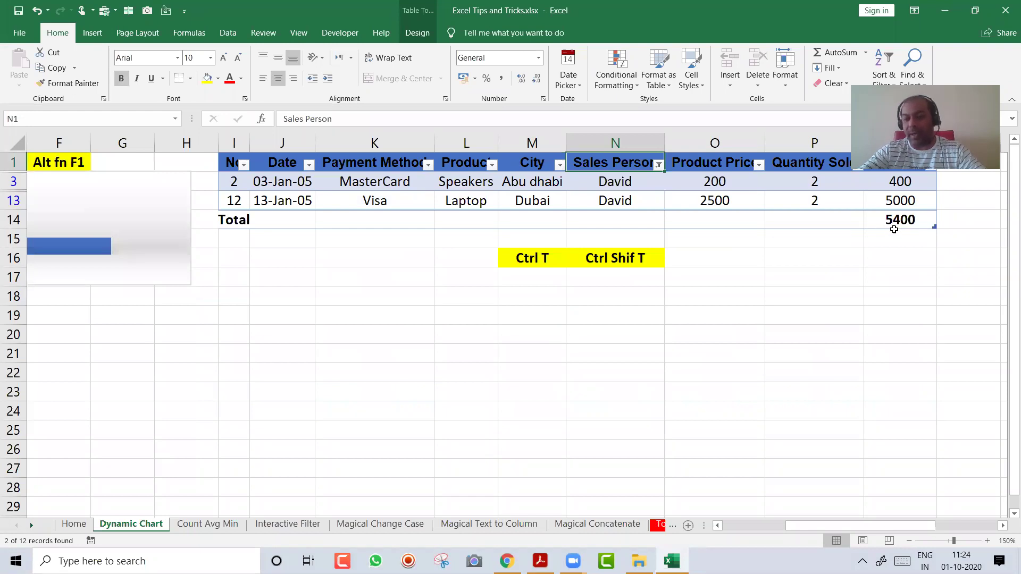
key(ctrl+shift+l)
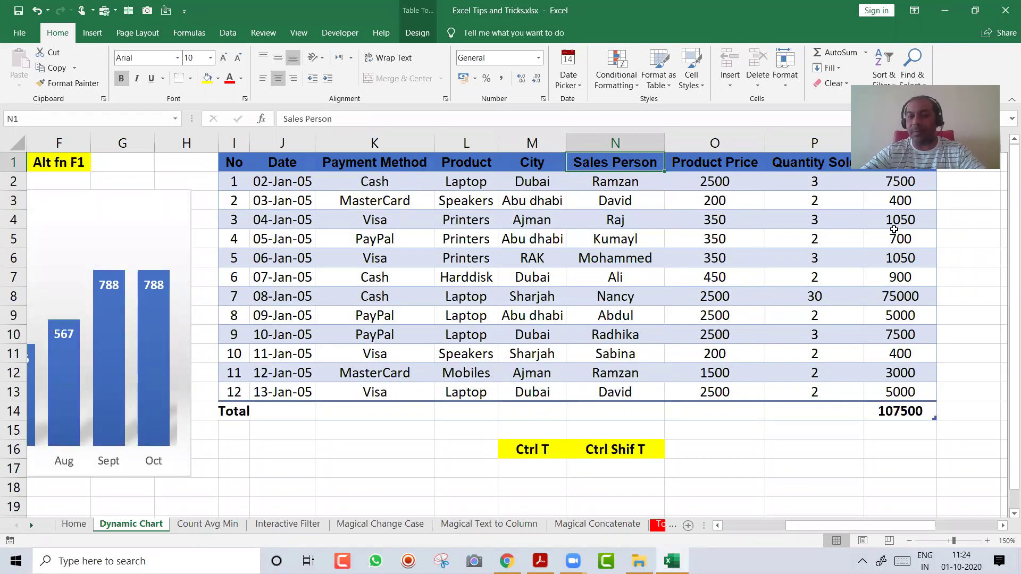
key(ctrl+Page_Down)
key(ctrl+Page_Down)
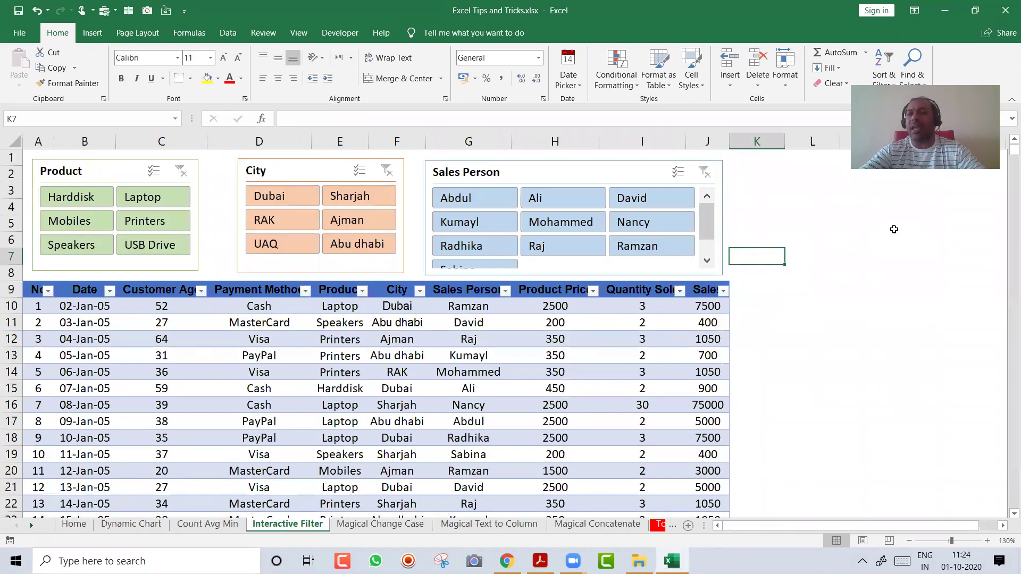
Enter the tip 'Insert Few Rows above' with its Ctrl + / Ctrl Shift + shortcuts in L9
click(394, 334)
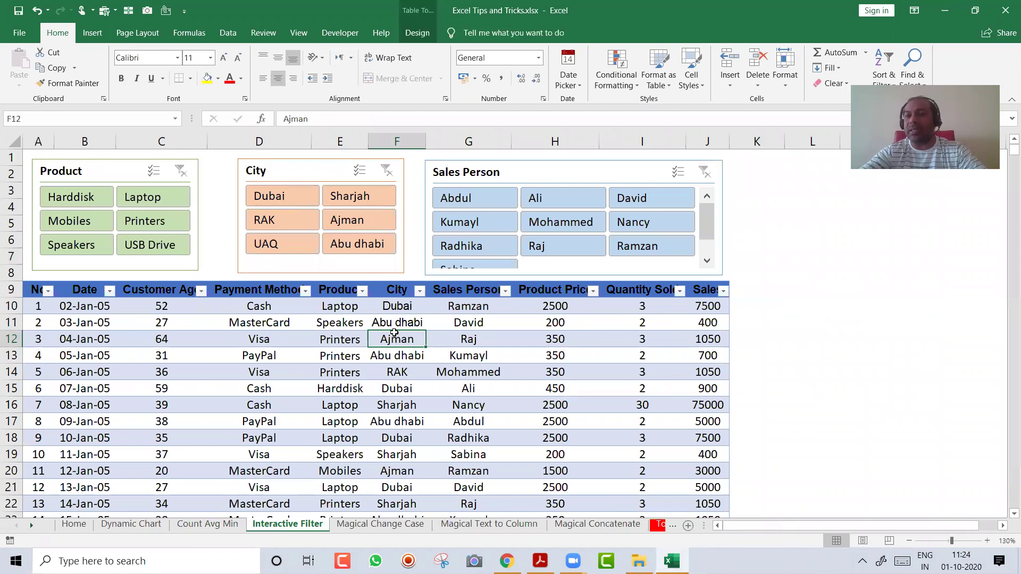
click(796, 293)
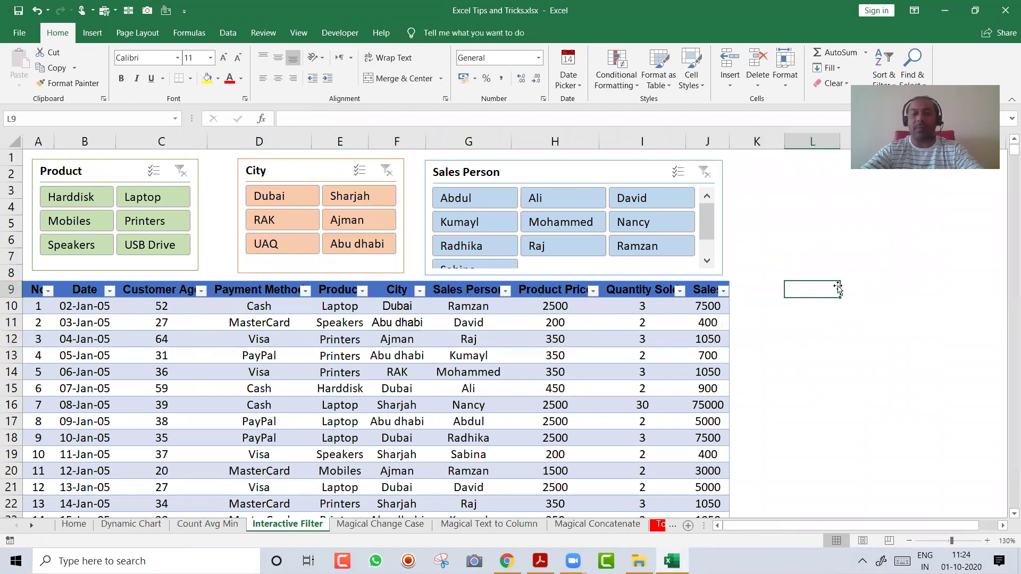
text(Insert Fe)
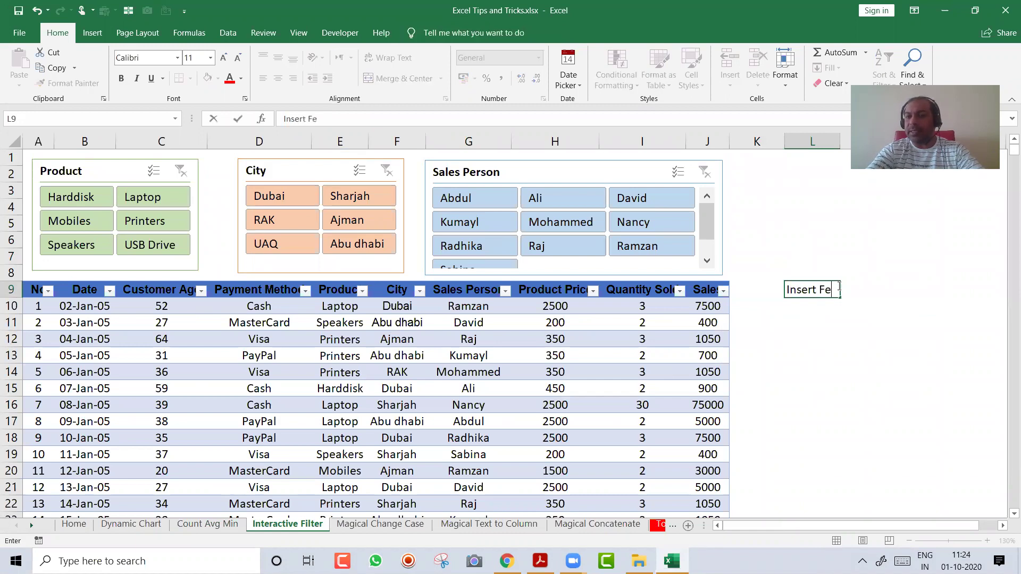
text(w Rows Bo)
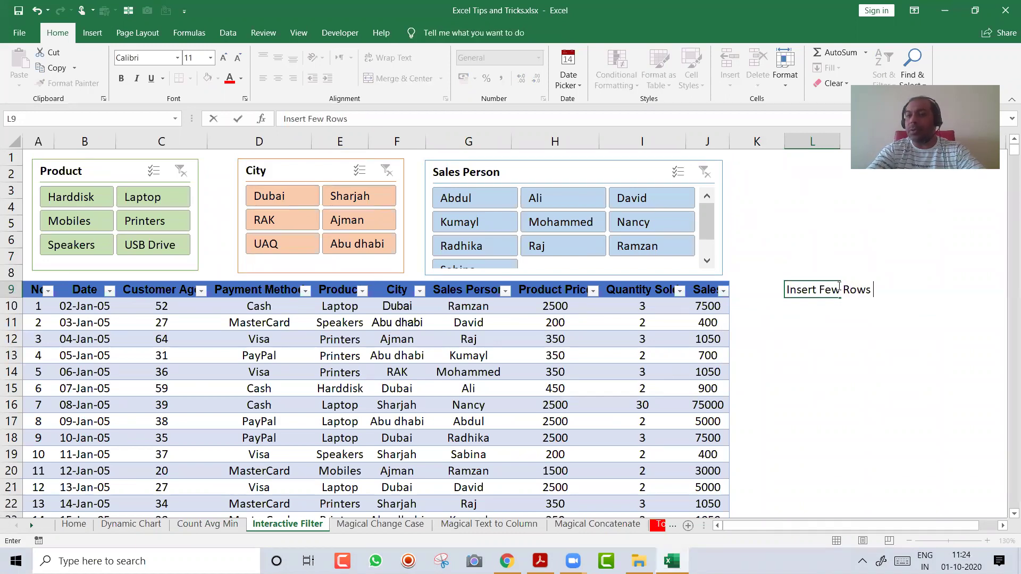
key(BackSpace)
key(BackSpace)
text(ba)
key(BackSpace)
key(BackSpace)
text(baov)
text(above (C)
text(trl )
text(+ or Ctrl )
text(shif)
key(BackSpace)
key(BackSpace)
key(BackSpace)
key(BackSpace)
text(Shift +))
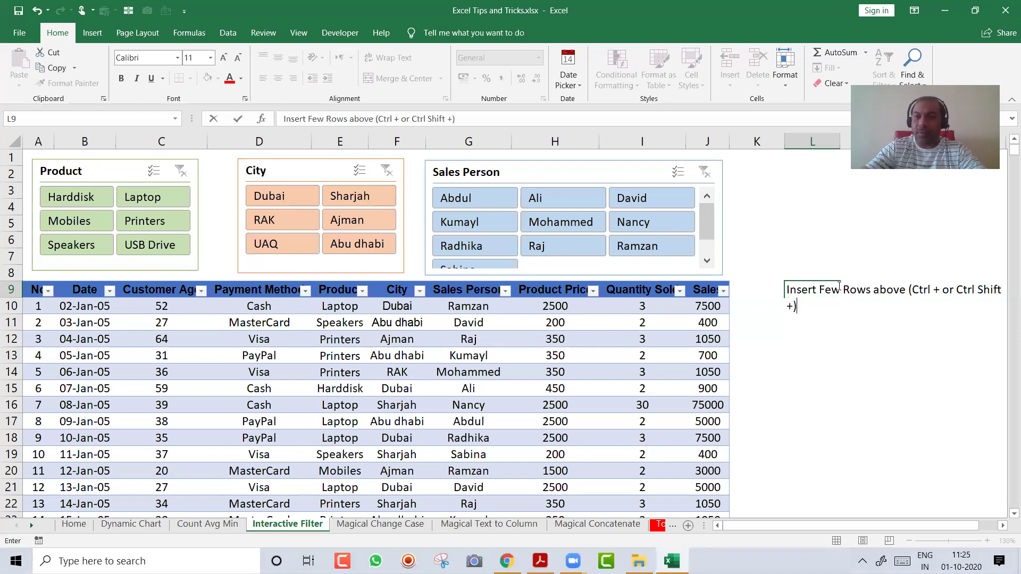
key(Return)
Move the row-insertion tip from K9 into L9, undoing a paste that expanded the table
click(839, 286)
key(ctrl+c)
key(Left)
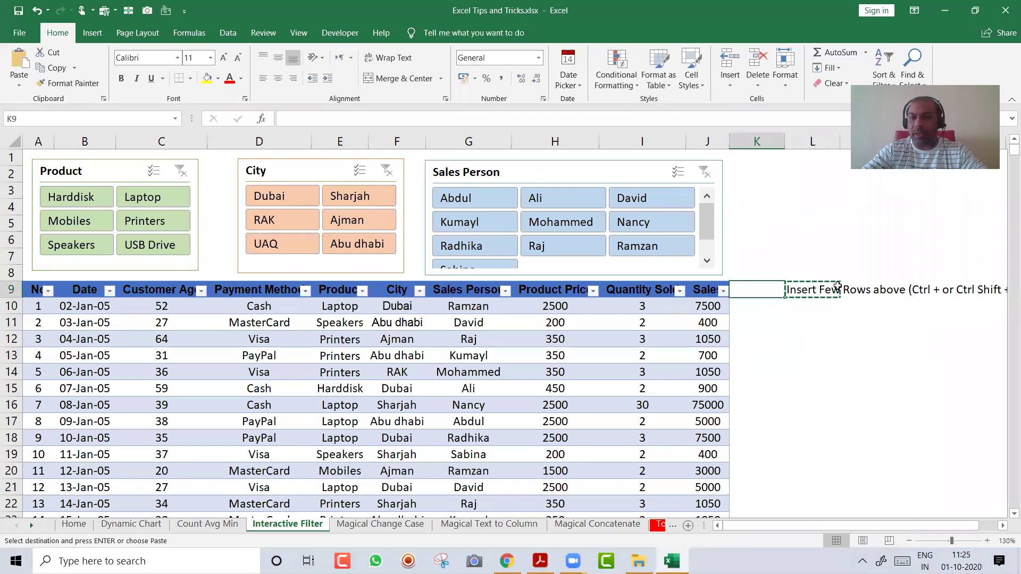
key(ctrl+v)
key(ctrl+z)
click(839, 286)
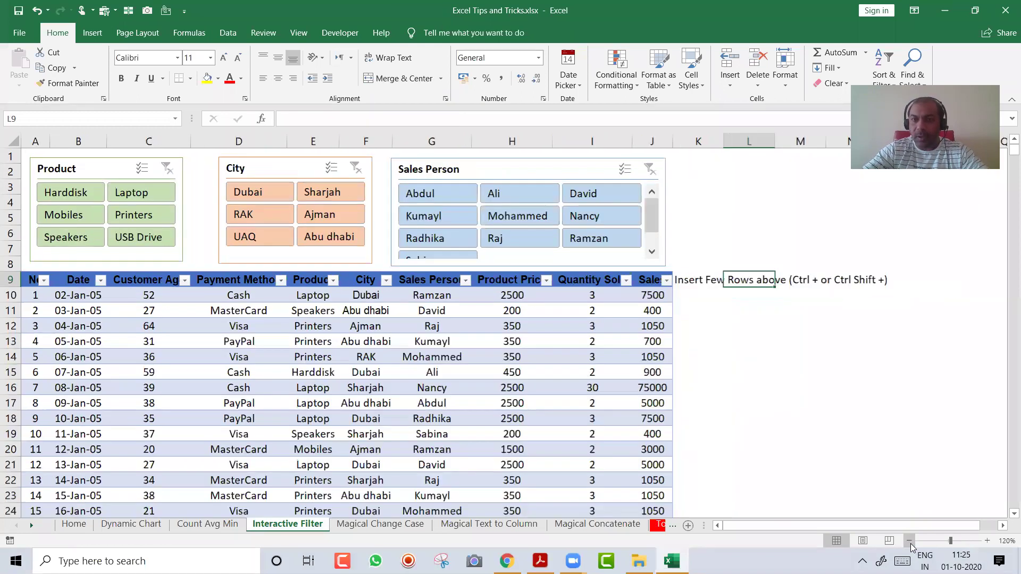
click(909, 541)
key(Left)
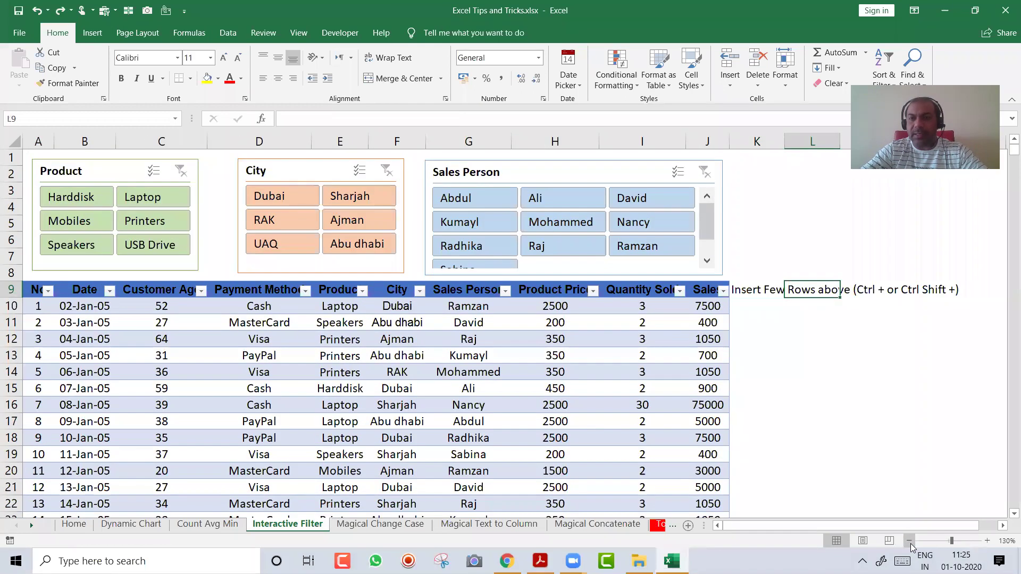
key(Left)
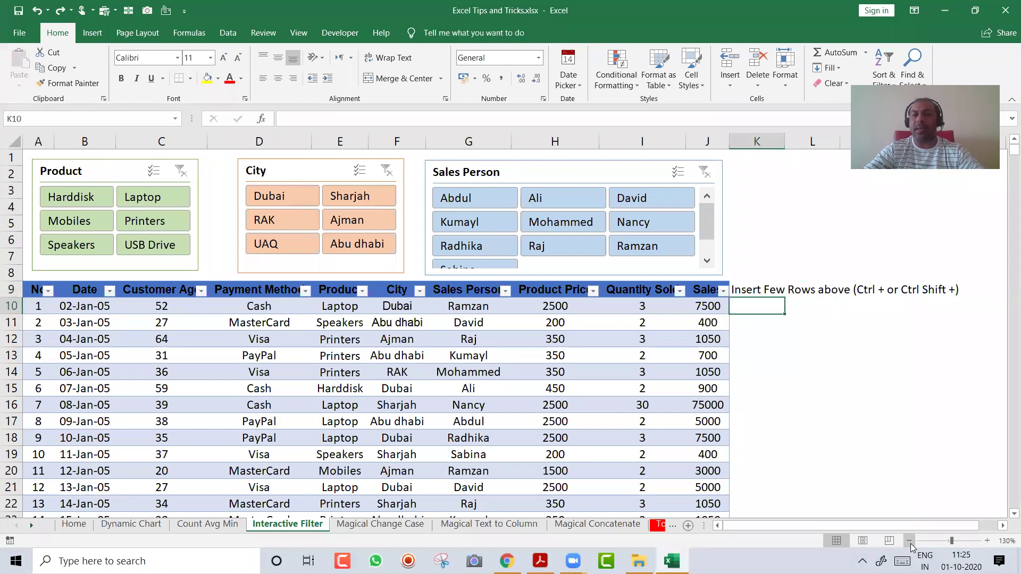
key(ctrl+x)
key(Right)
key(ctrl+v)
key(Left)
Add the notes 'Ctrl T' in L10 and 'Insert Slicer From Insert Tab' in L11
key(Right)
key(Down)
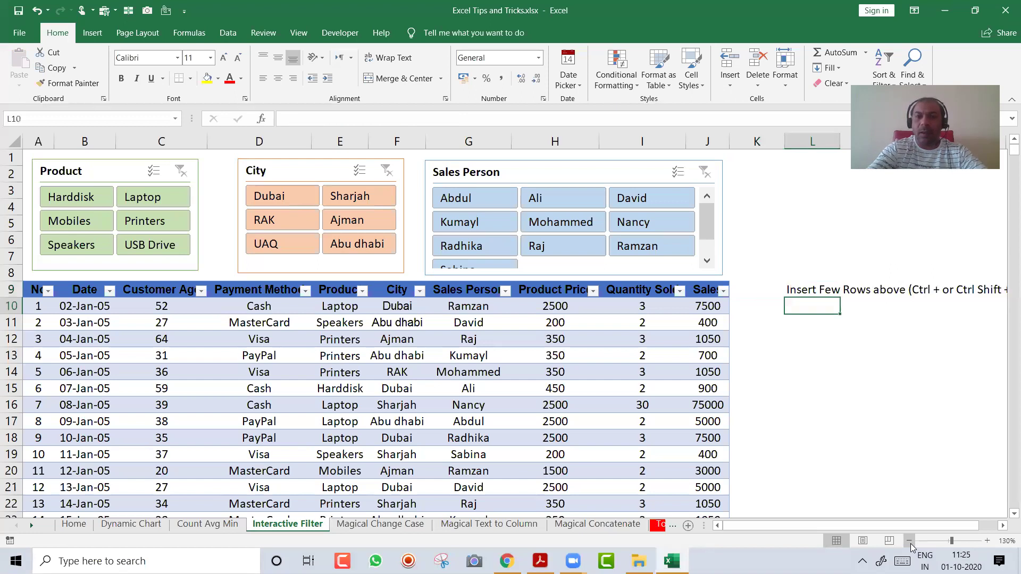
text(Ctrl T)
key(Return)
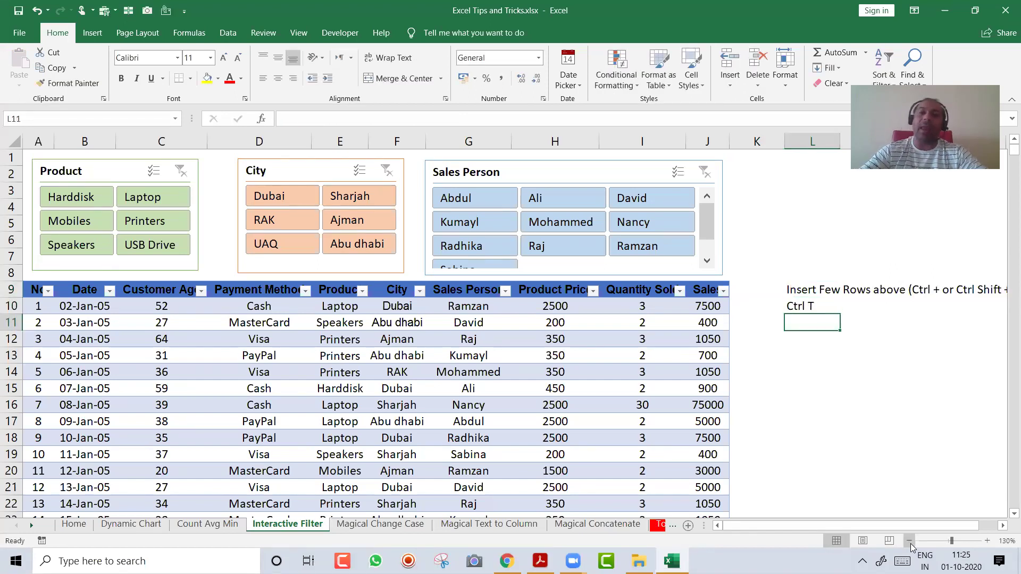
text(Insert S)
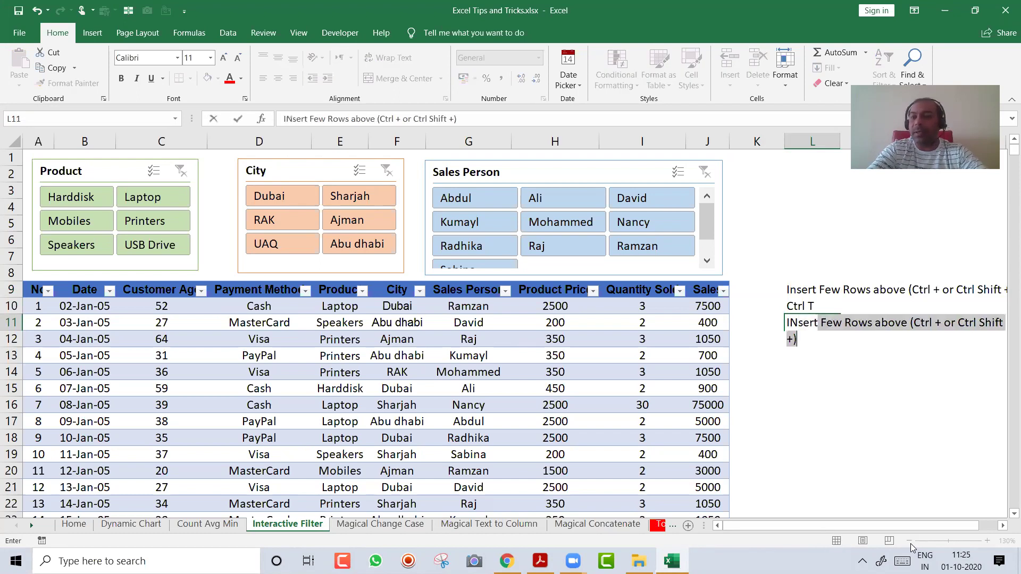
text(licer )
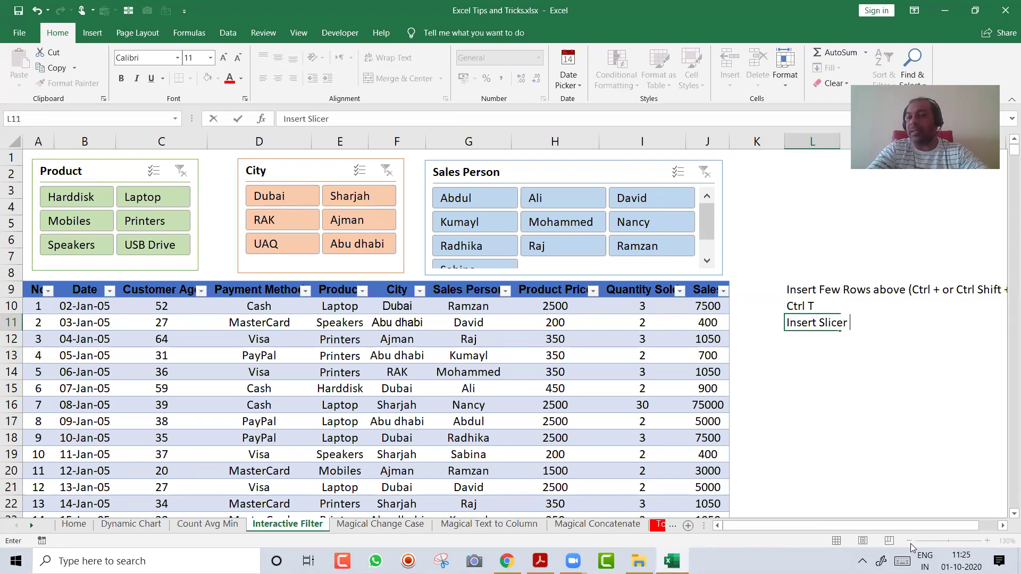
text(From Insert)
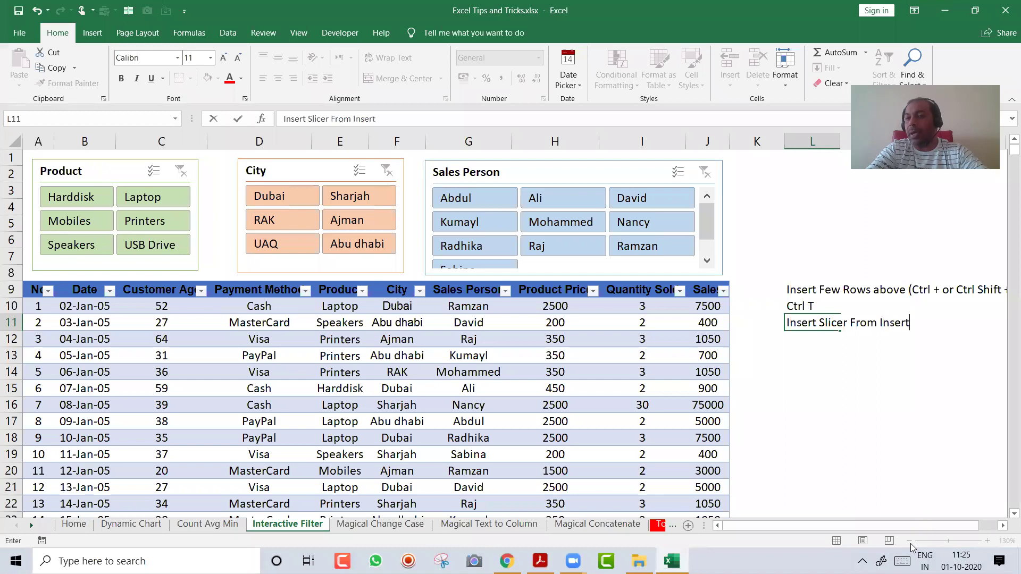
text( Tabl)
key(BackSpace)
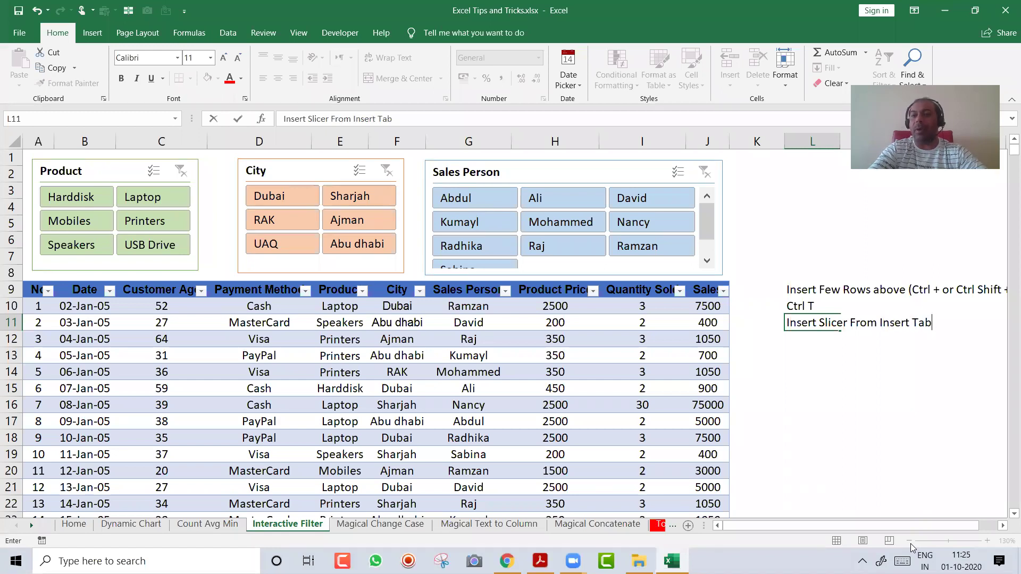
key(Return)
Make the three notes in L9:L11 bold and zoom out to 120%
key(Up)
key(Up)
key(Up)
key(shift+Down)
key(shift+Down)
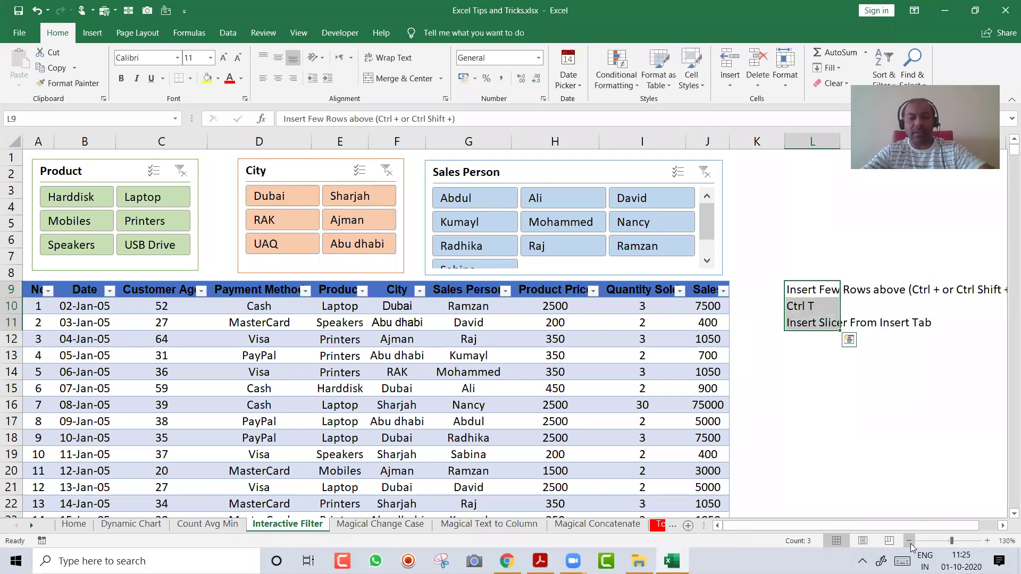
key(ctrl+b)
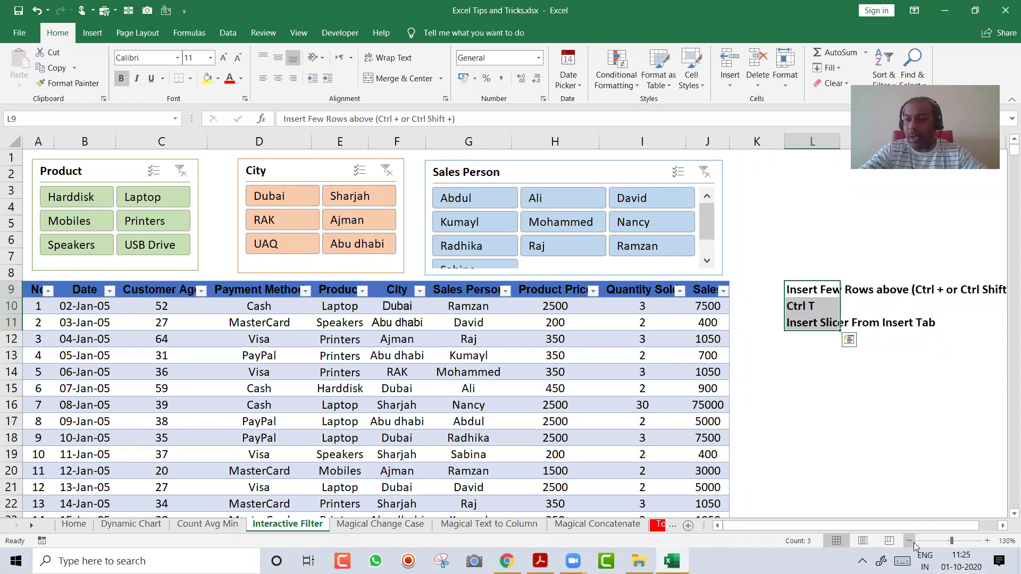
click(910, 542)
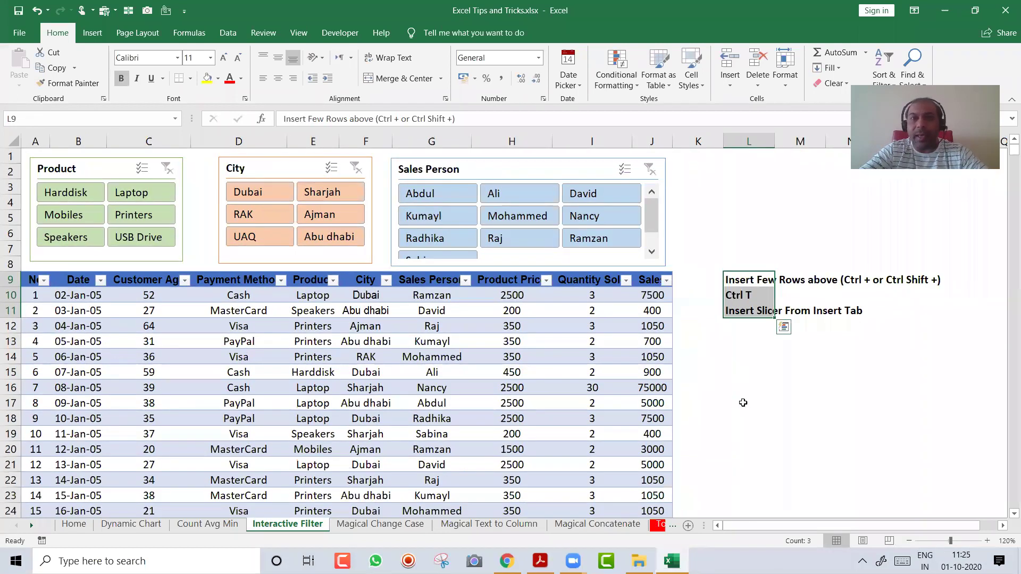
click(742, 403)
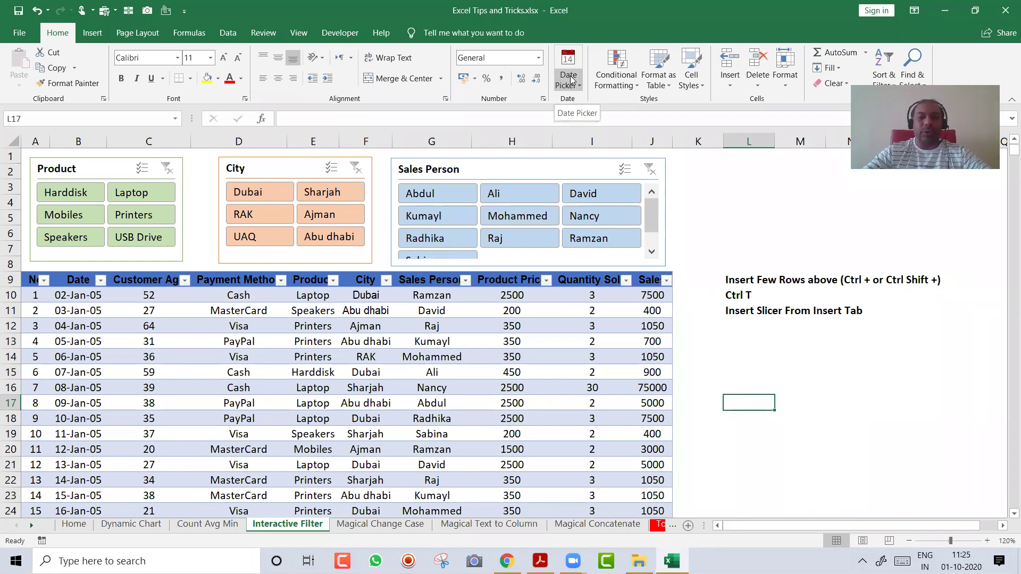
Move from the sales table to the next sheet, Magical Change Case
key(Left)
key(Left)
key(Left)
key(Left)
key(Left)
key(Left)
key(Left)
key(Left)
key(Left)
key(Left)
key(Left)
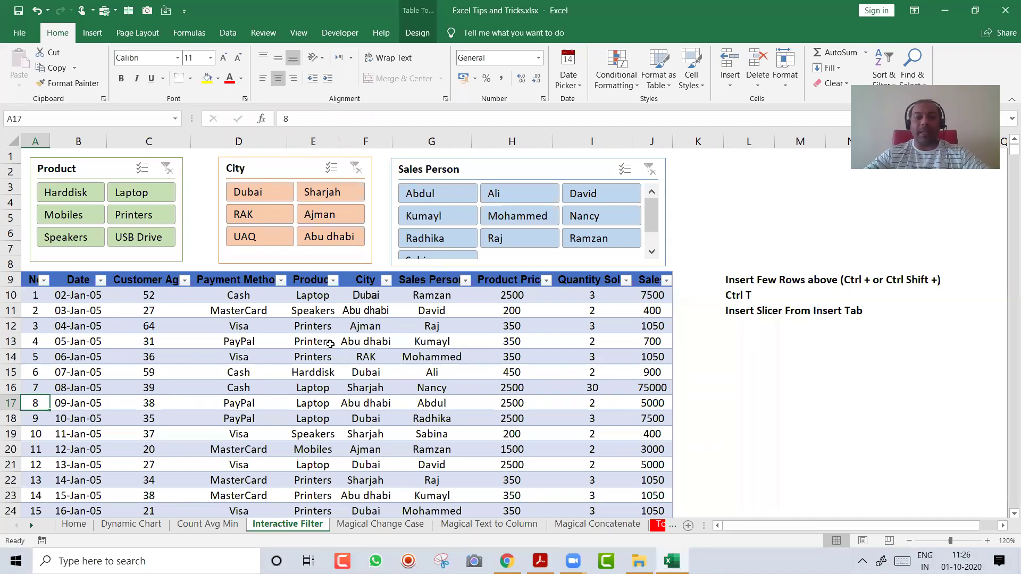
key(ctrl+Page_Down)
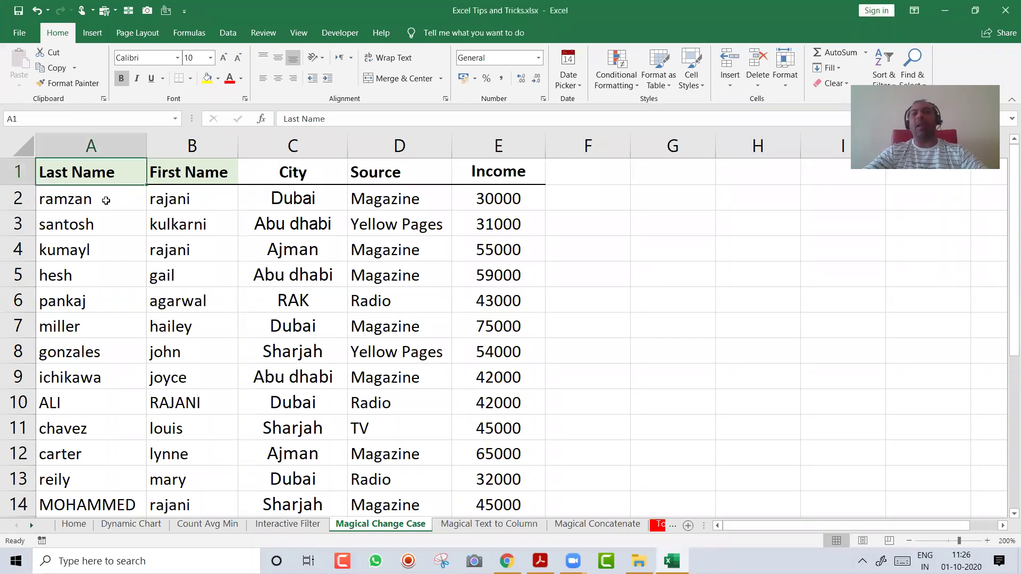
drag(105, 200, 162, 194)
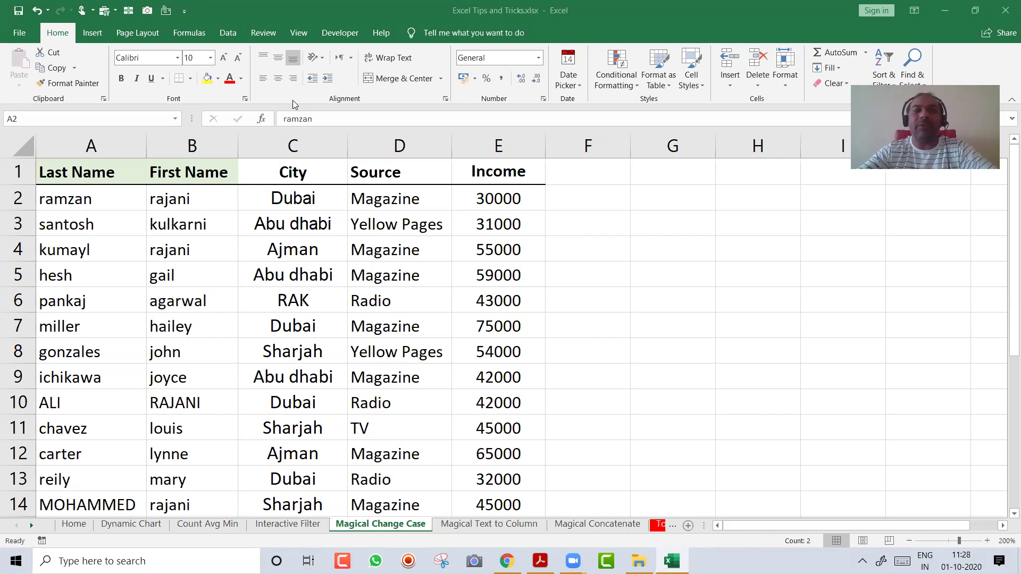
Insert two blank columns before the City column
click(228, 33)
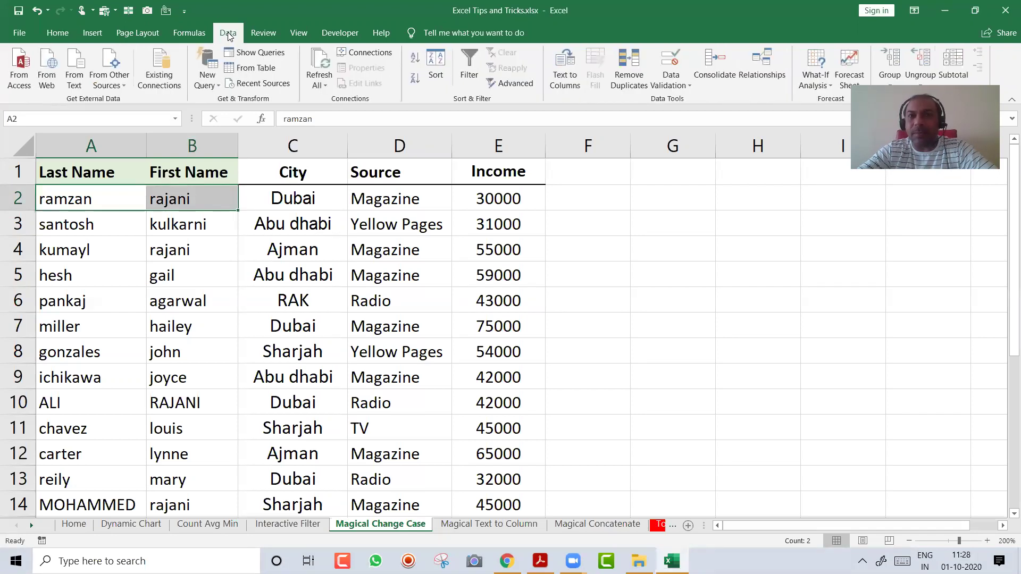
click(499, 237)
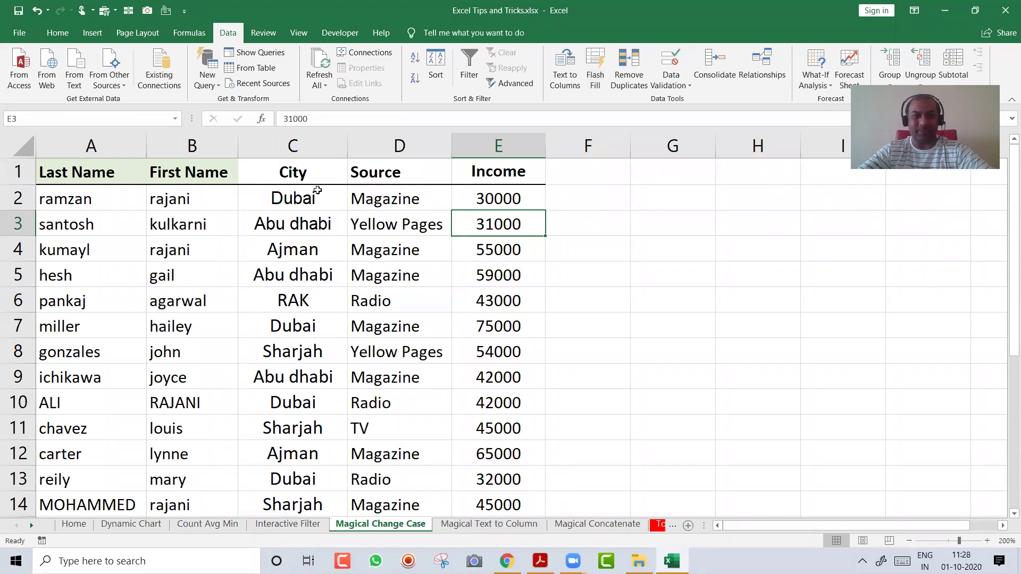
click(313, 140)
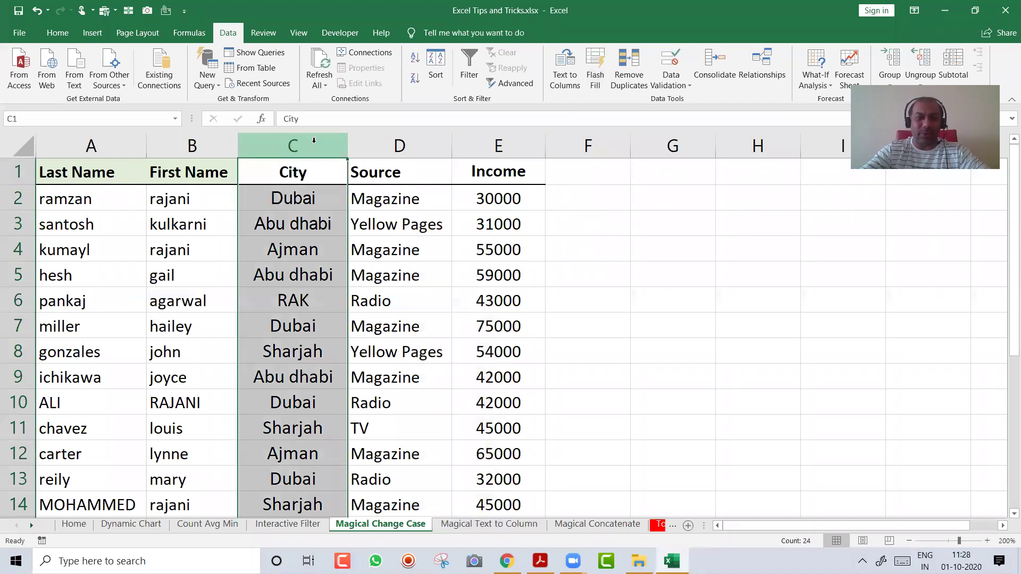
key(ctrl+shift+plus)
key(ctrl+shift+plus)
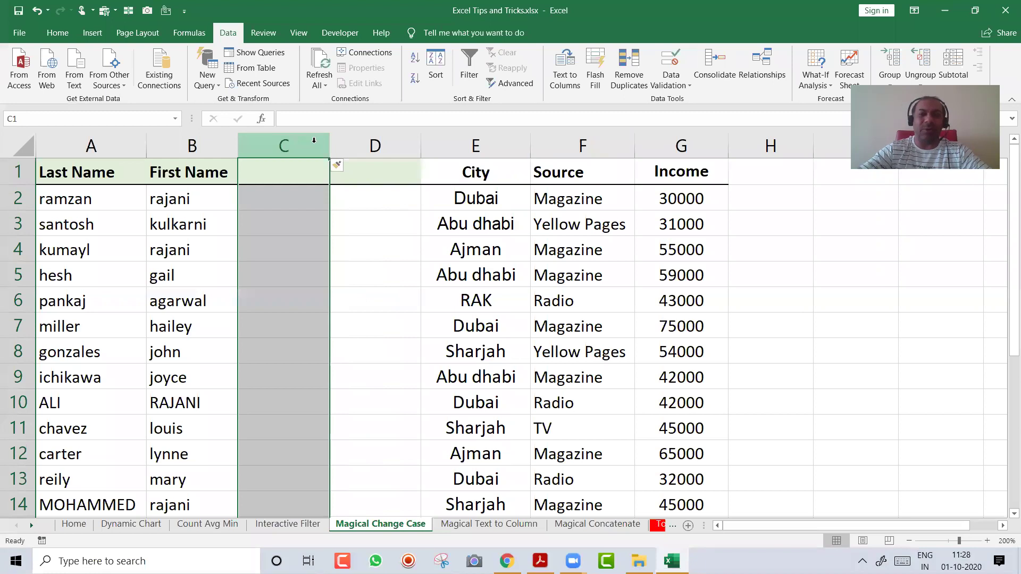
Clear the Last Name and First Name headers in A1:B1, then return to C2
key(ctrl+Home)
key(shift+Right)
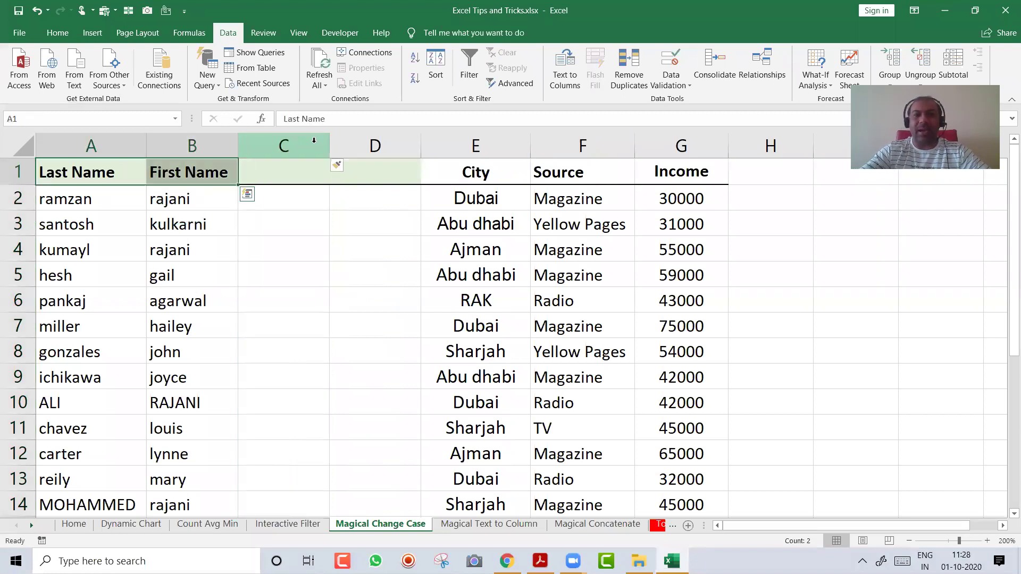
key(Delete)
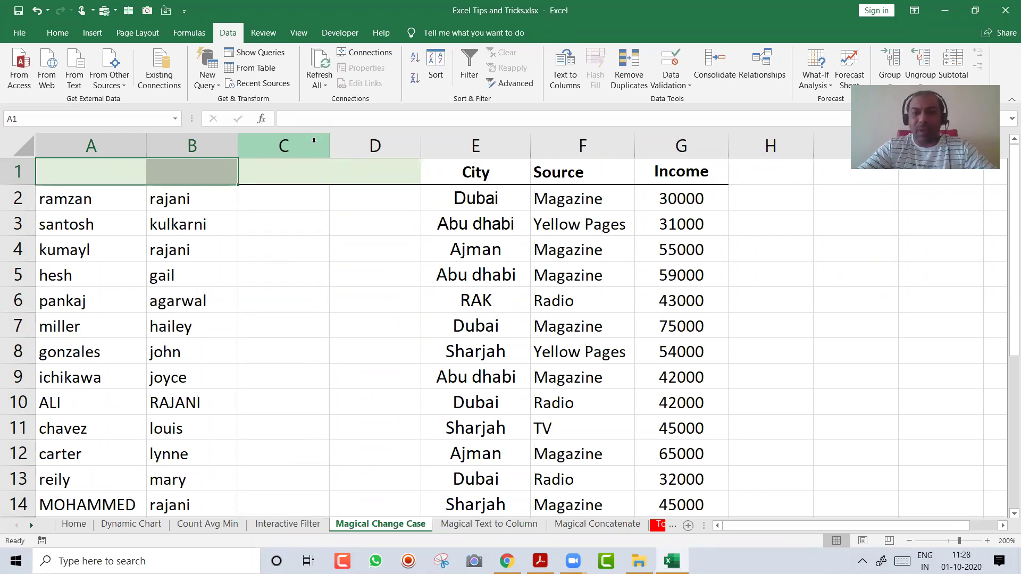
click(292, 204)
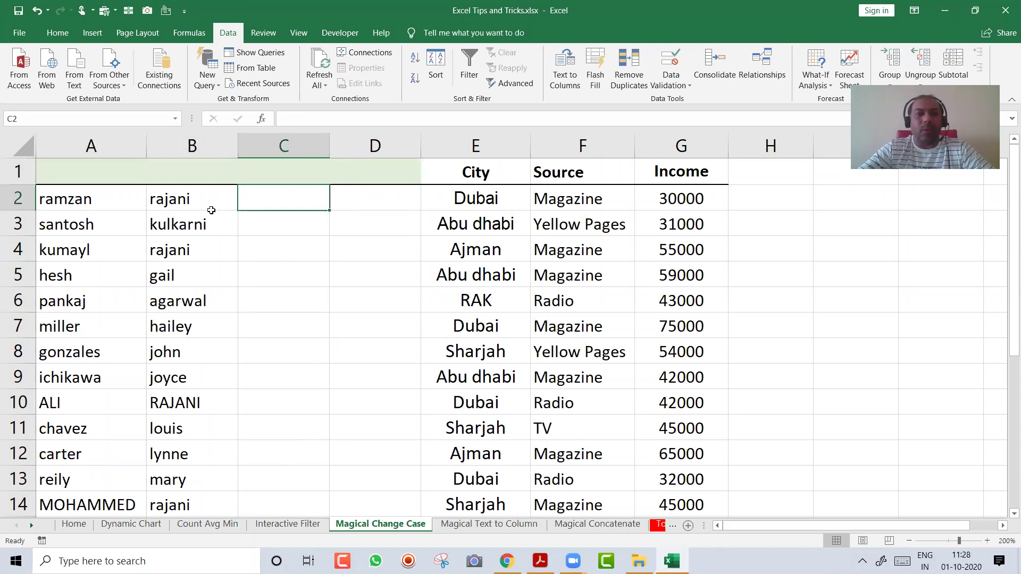
drag(101, 195, 110, 321)
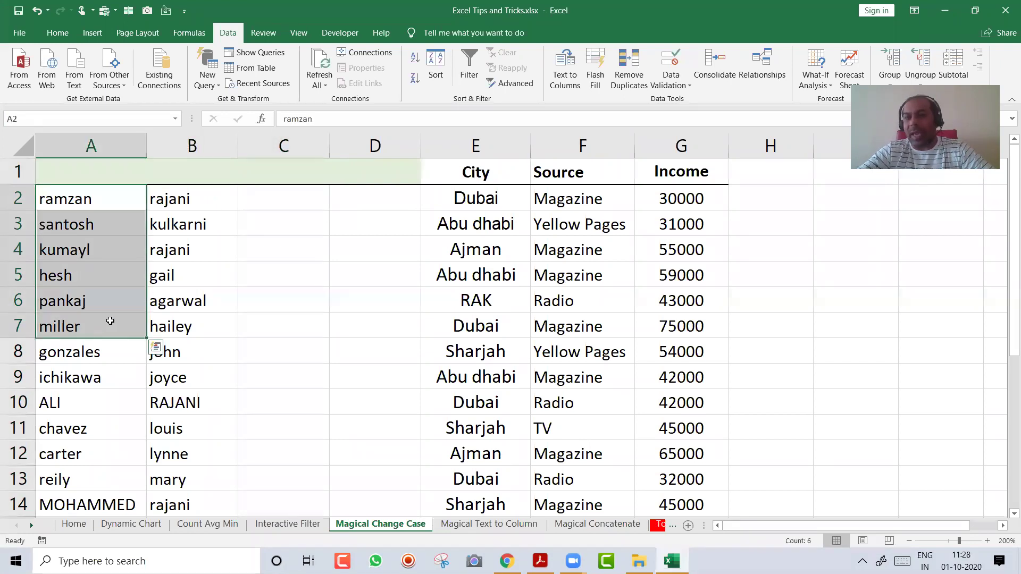
click(301, 196)
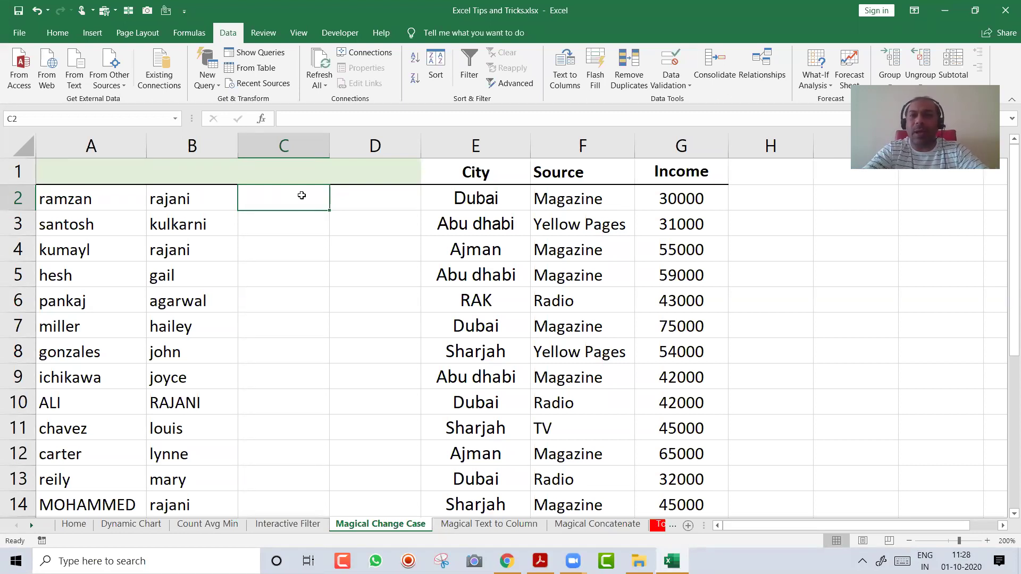
Try an =UPPER formula on A2 in C2, then clear it
text(=UPPER()
key(Left)
key(Left)
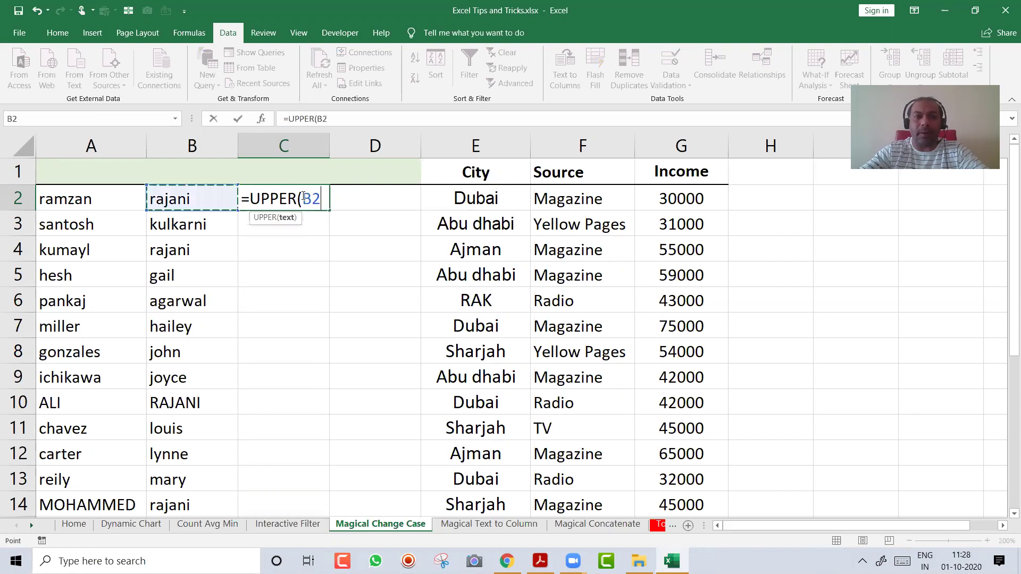
key(Return)
click(302, 196)
key(F2)
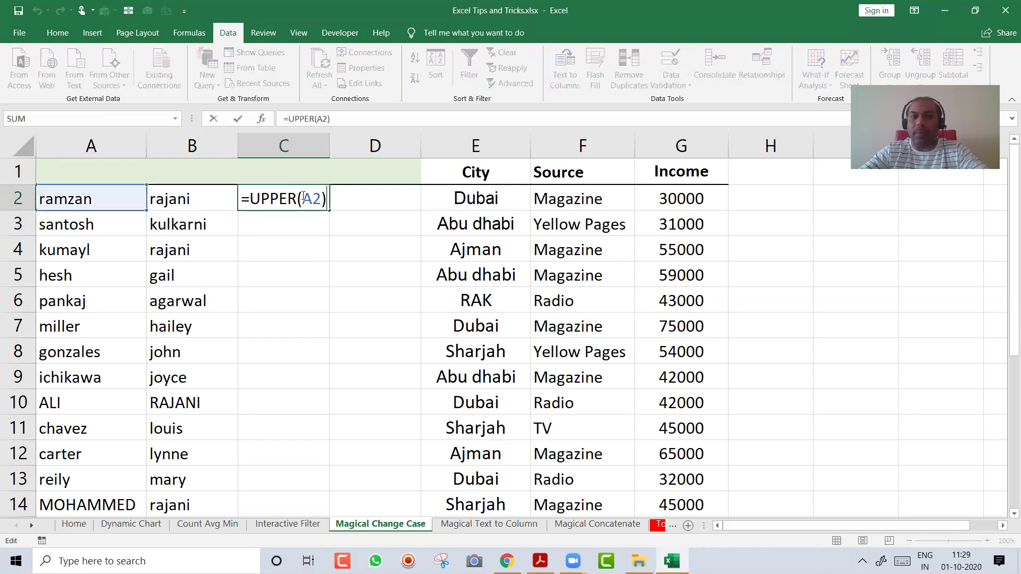
key(Escape)
key(Delete)
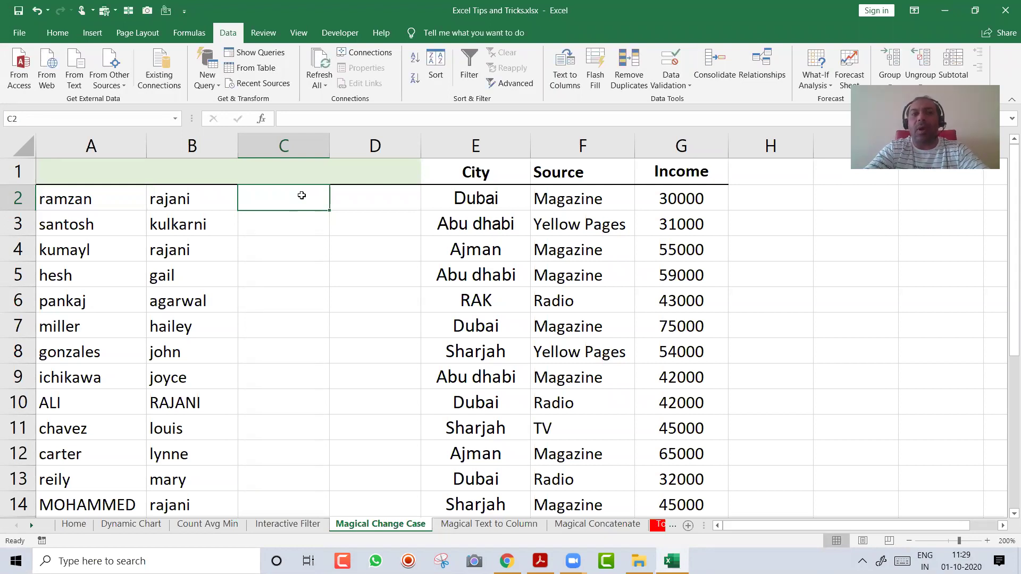
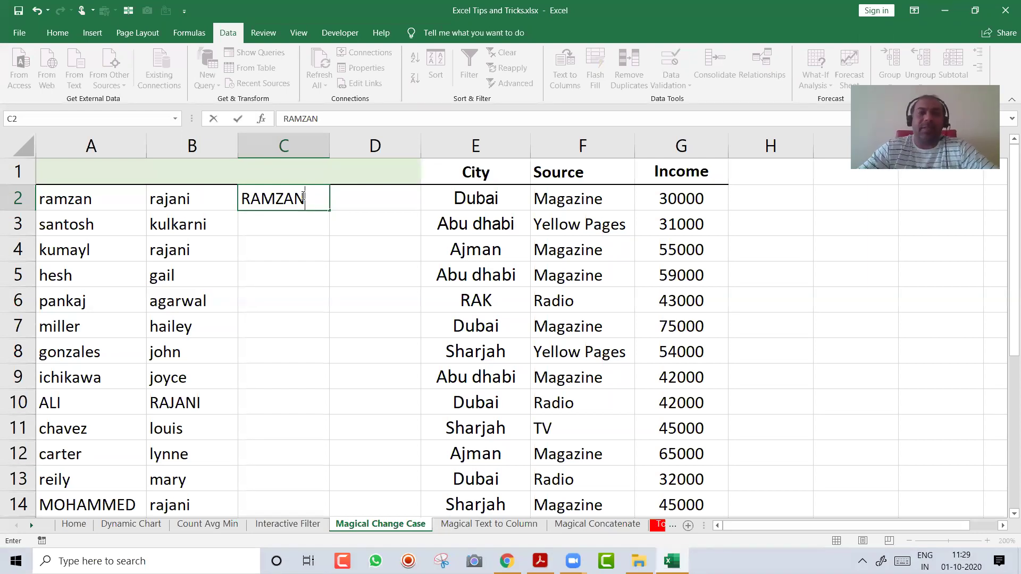
Type the first last name in capitals in C2 and Flash Fill the rest of column C
key(Return)
click(301, 197)
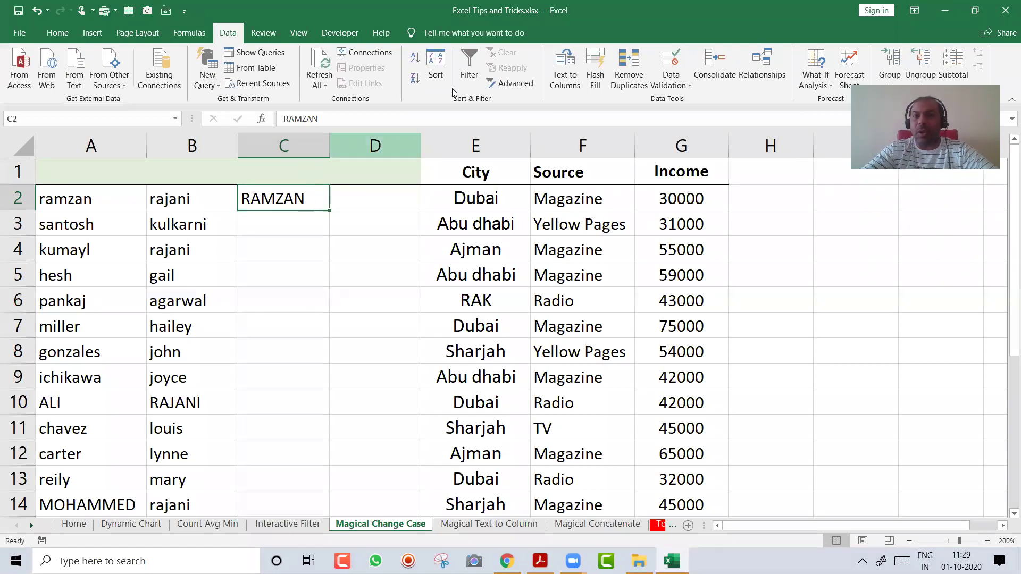
click(595, 69)
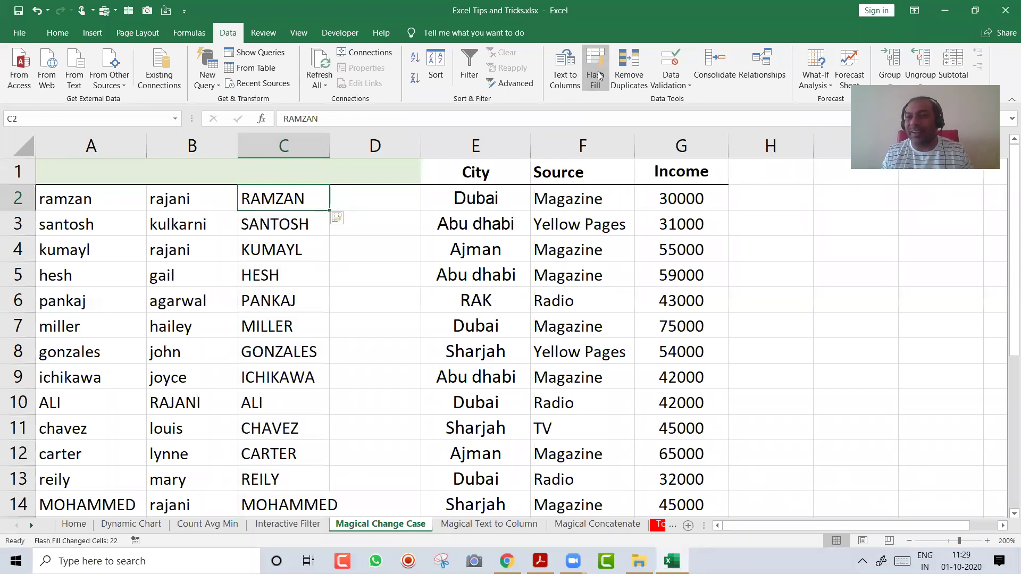
key(Right)
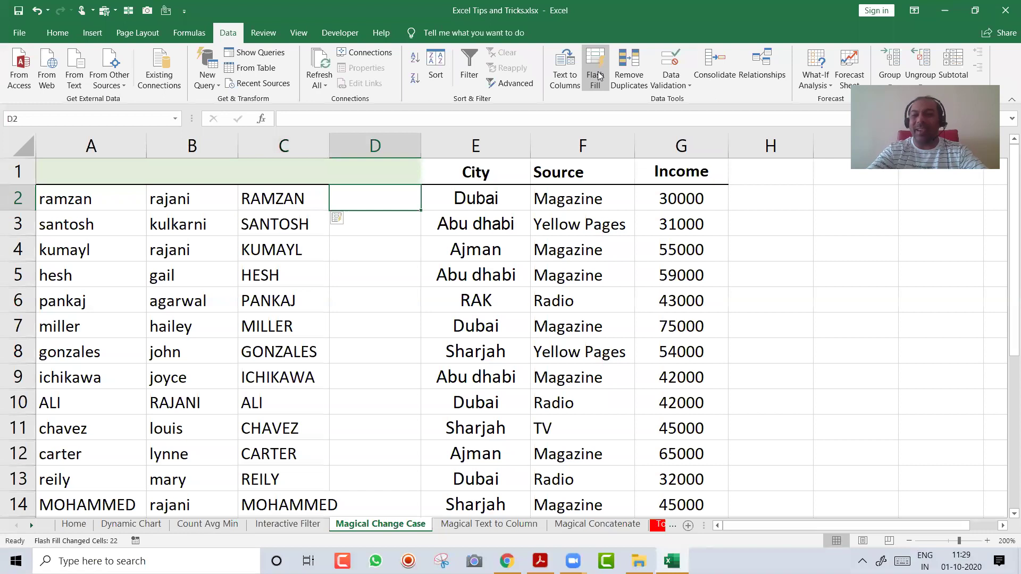
Type the upper-case example name in D2 and Flash Fill column D with Ctrl+E
text(r)
key(BackSpace)
text(RAJANI)
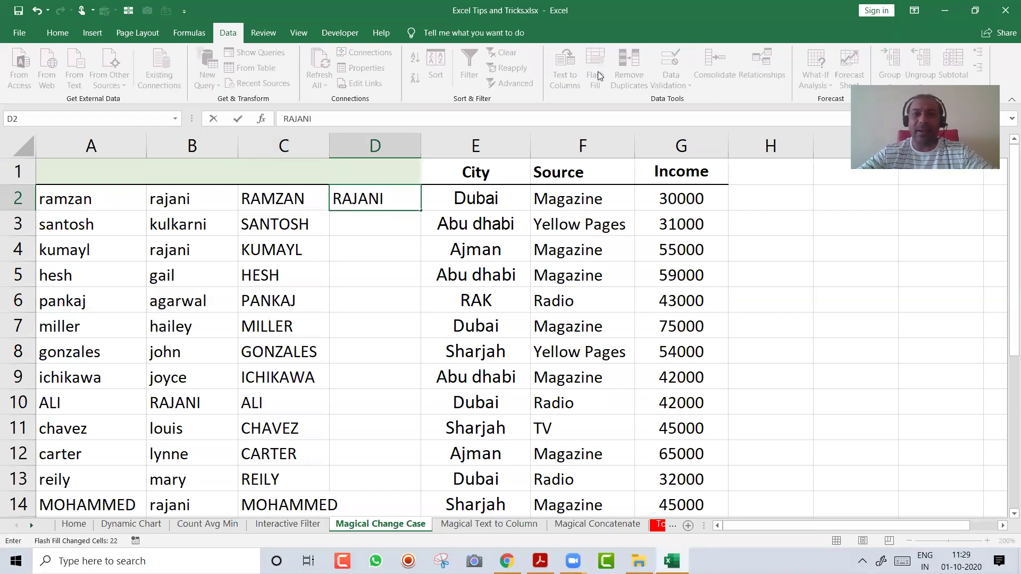
key(Return)
key(Up)
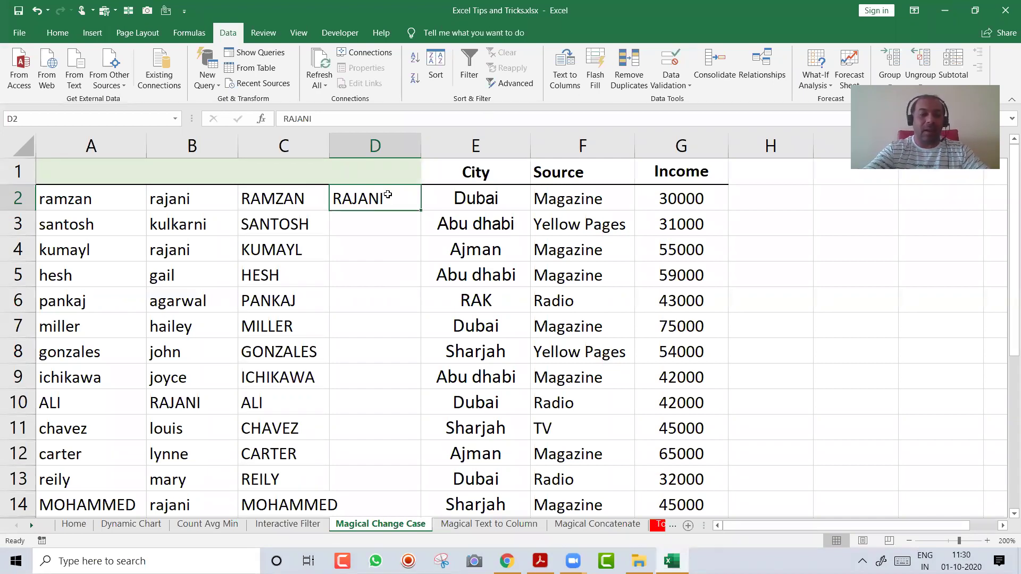
key(ctrl+e)
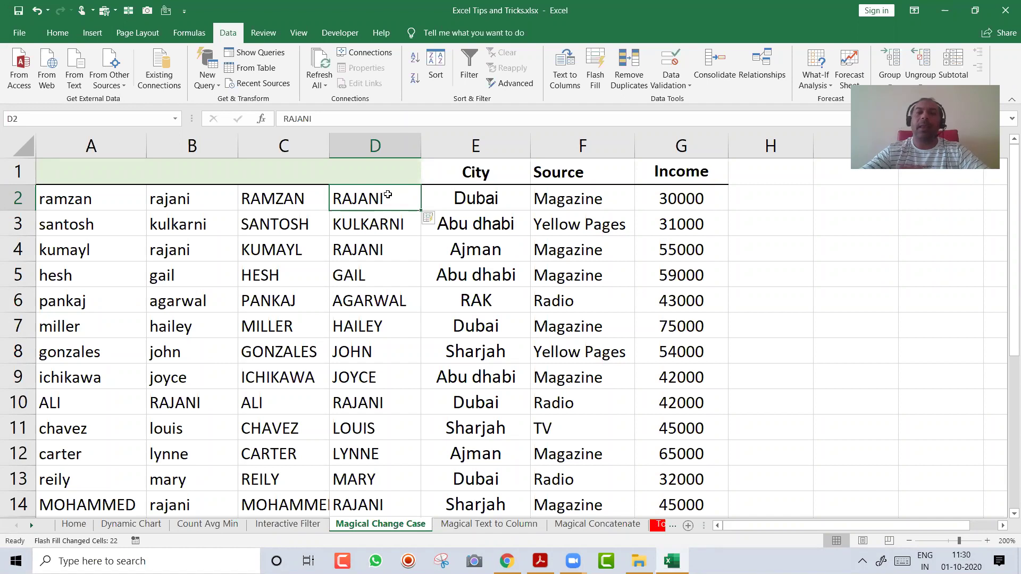
Overtype A2 and B2 with test names to check the Flash Fill results
key(Left)
key(Left)
key(Left)
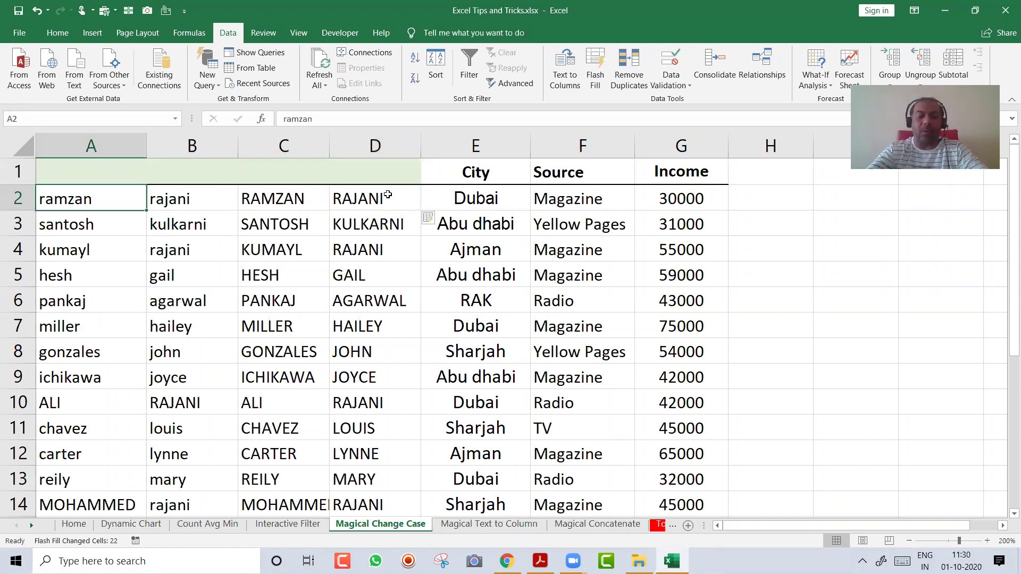
text(bi)
key(BackSpace)
key(BackSpace)
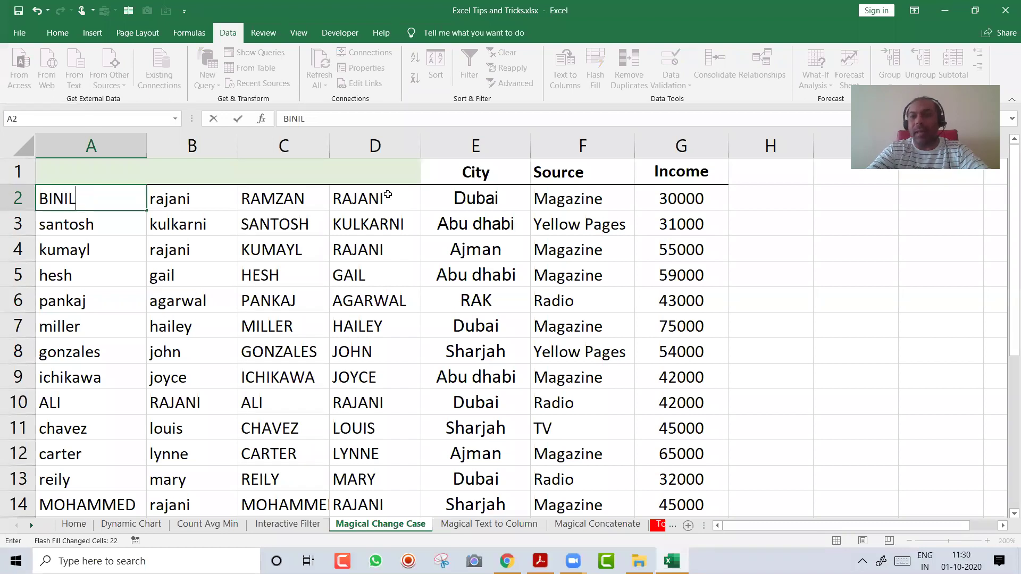
key(Tab)
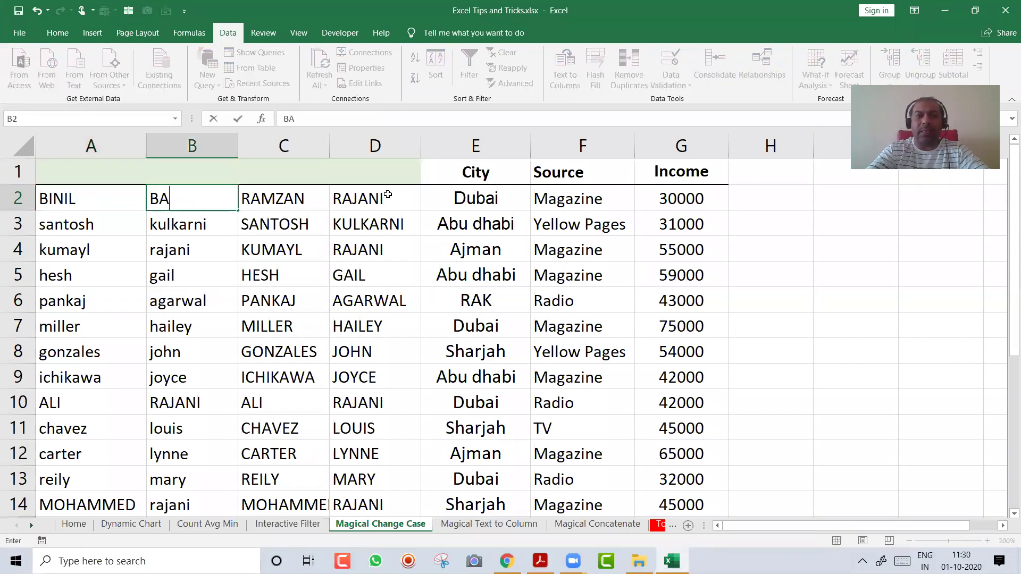
Confirm the upper-case results in row 2 did not update, then undo the test edits
key(Return)
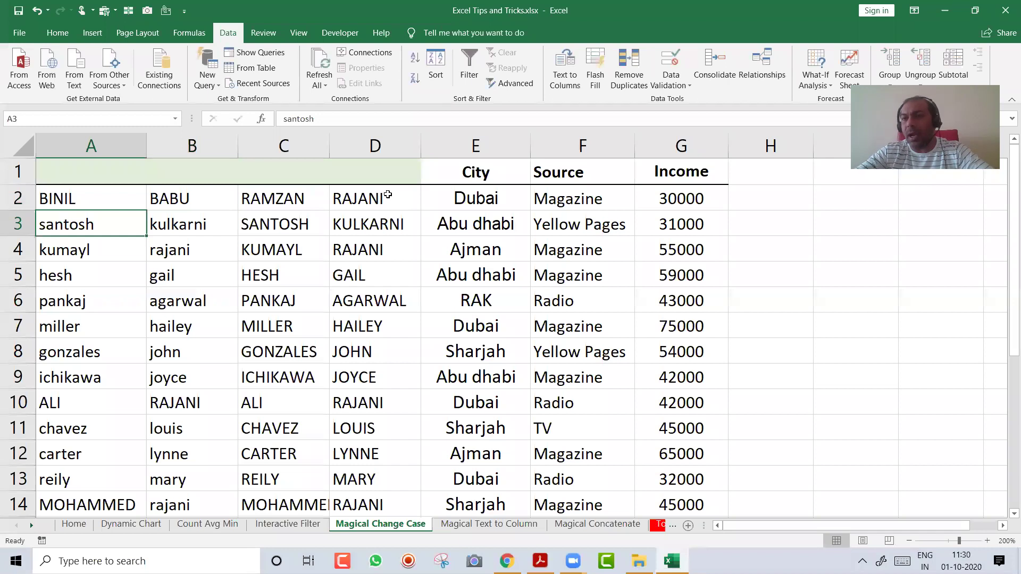
key(Right)
key(Up)
key(Right)
key(Right)
key(Left)
key(Right)
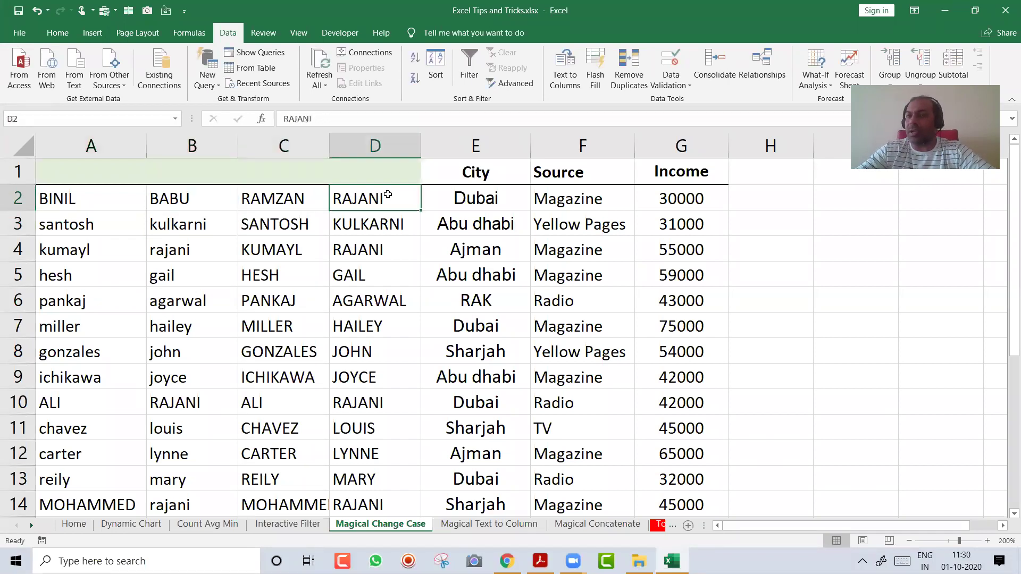
key(Left)
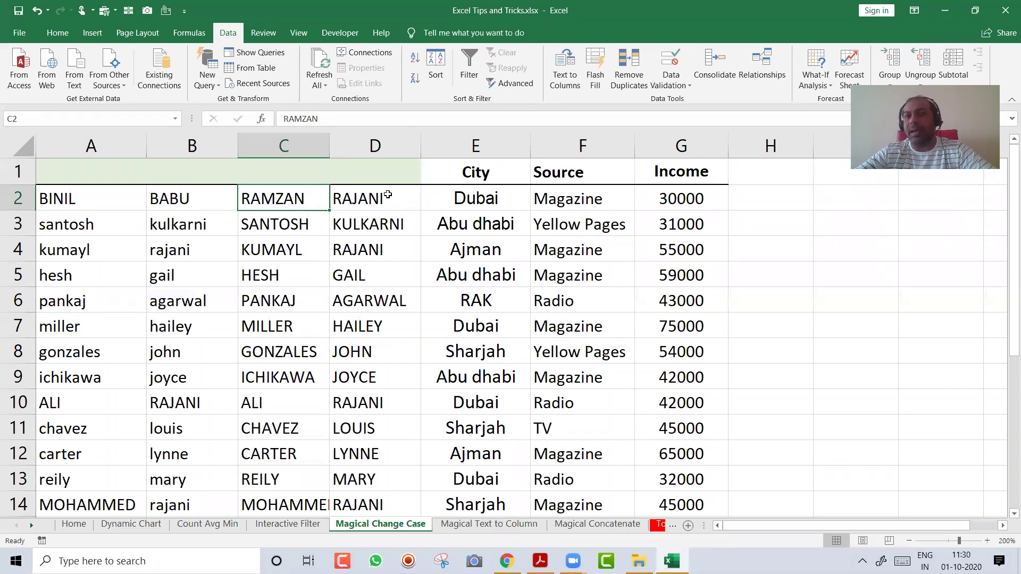
key(Left)
key(Left)
key(Right)
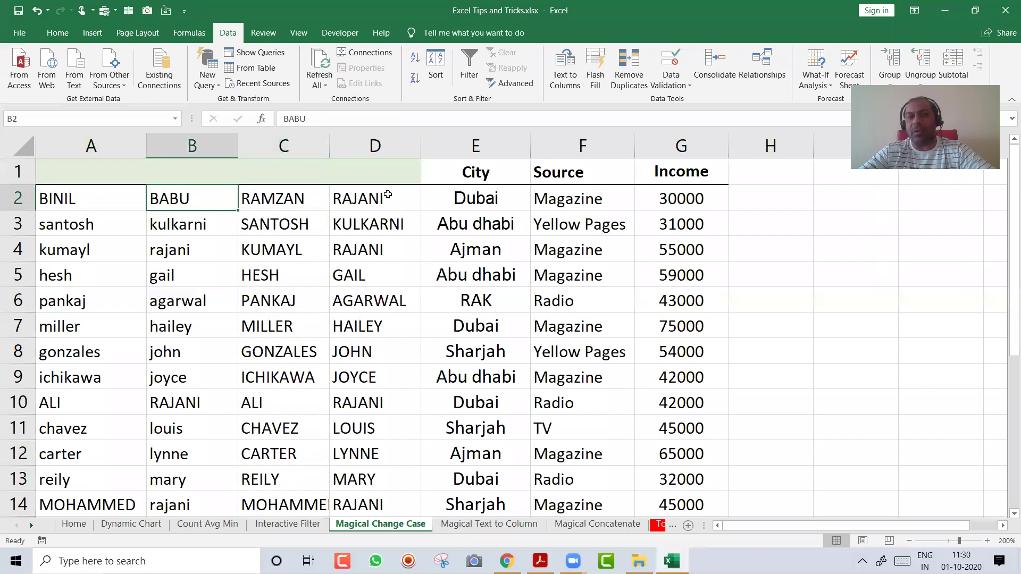
key(Right)
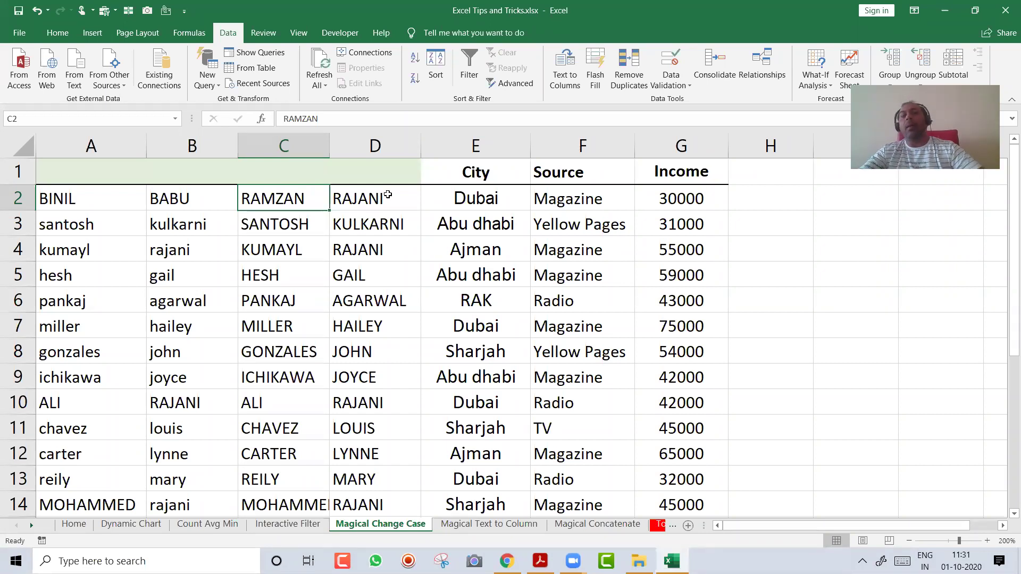
key(ctrl+z)
key(ctrl+z)
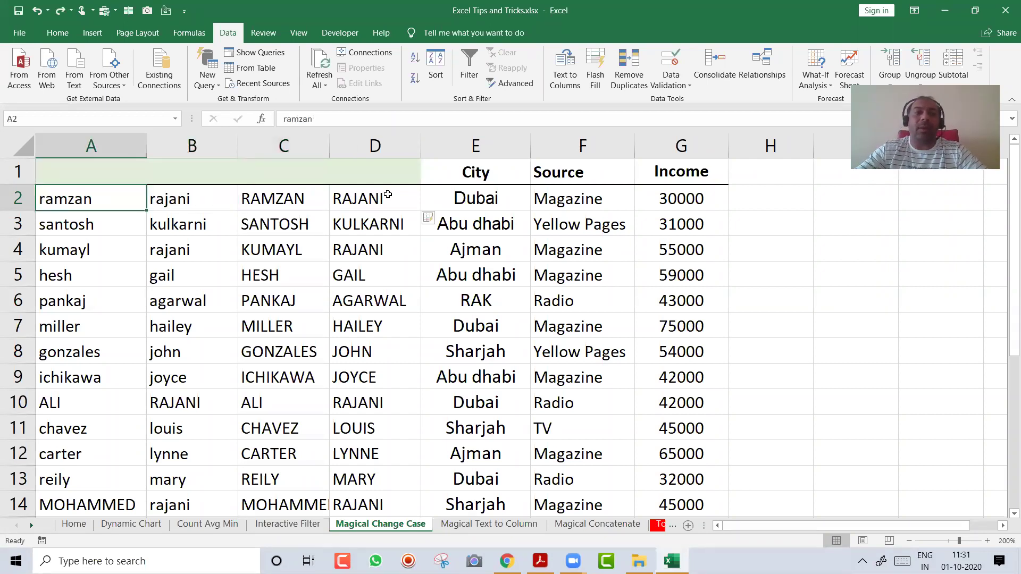
Delete the original name columns A:B, then undo the deletion
key(ctrl+space)
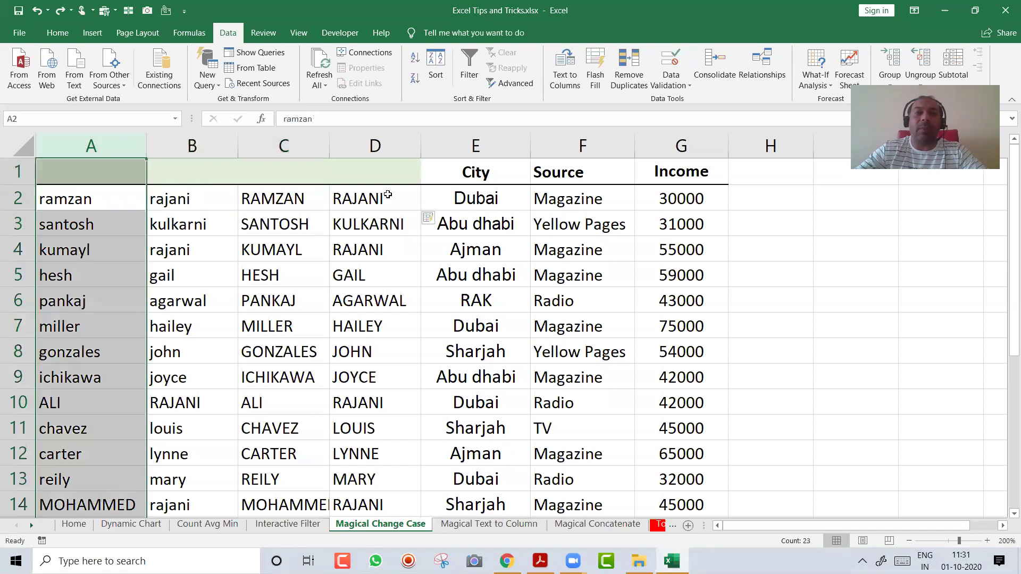
key(shift+Right)
key(ctrl+minus)
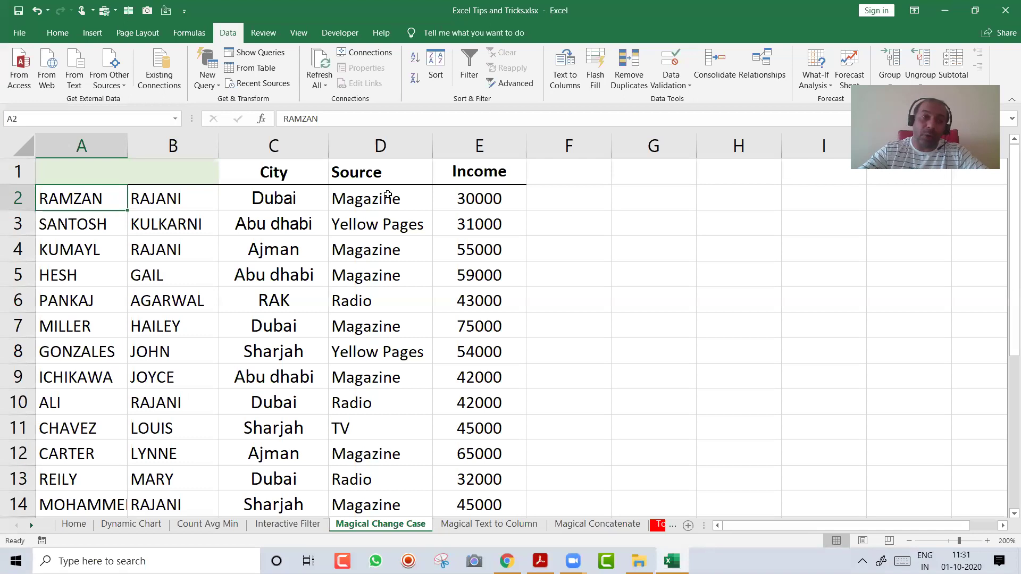
key(ctrl+z)
key(ctrl+z)
key(ctrl+z)
key(ctrl+z)
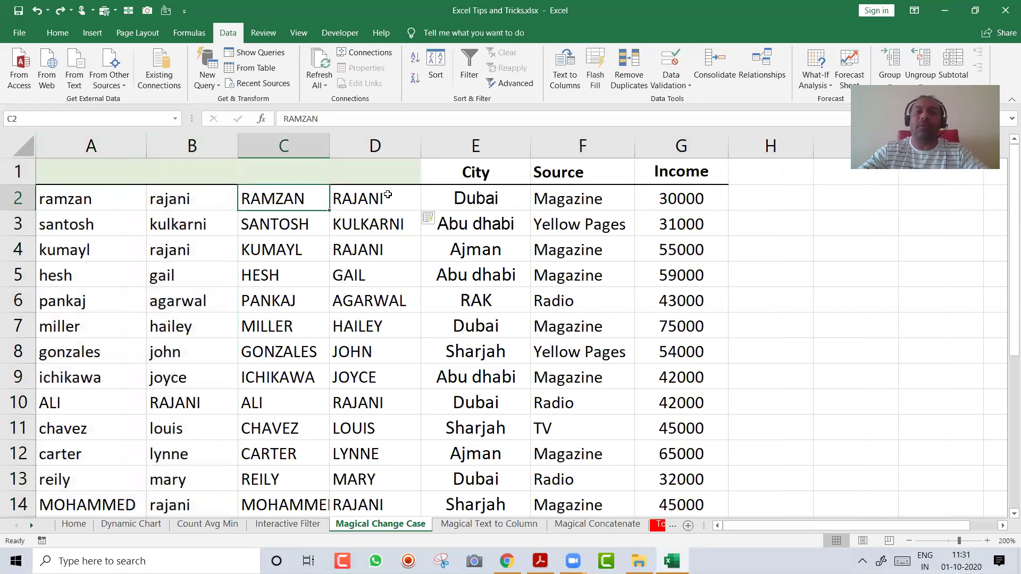
Clear the upper-case results in C2:D24 and review the original names in columns A and B
key(shift+Right)
key(ctrl+shift+Down)
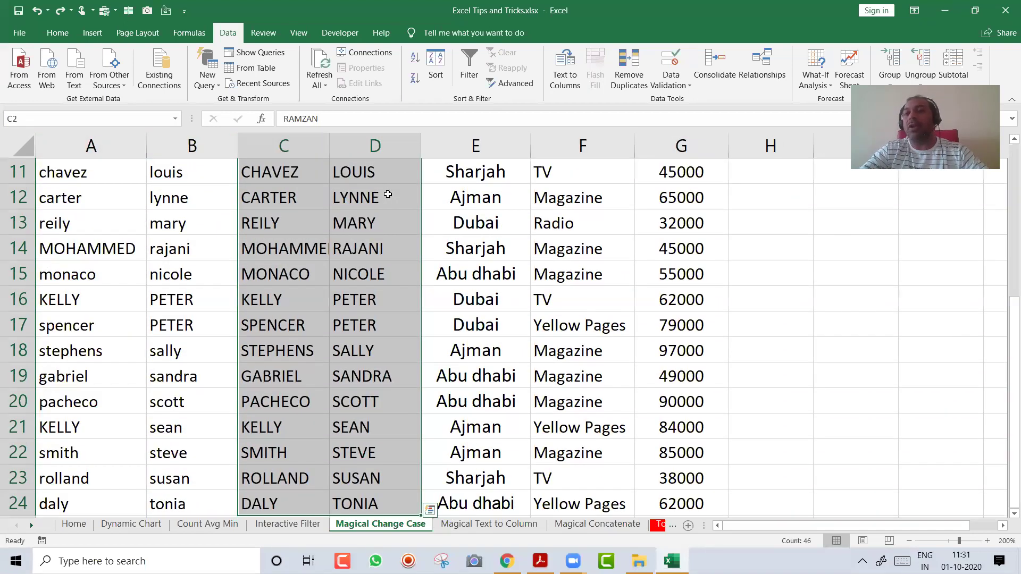
key(Delete)
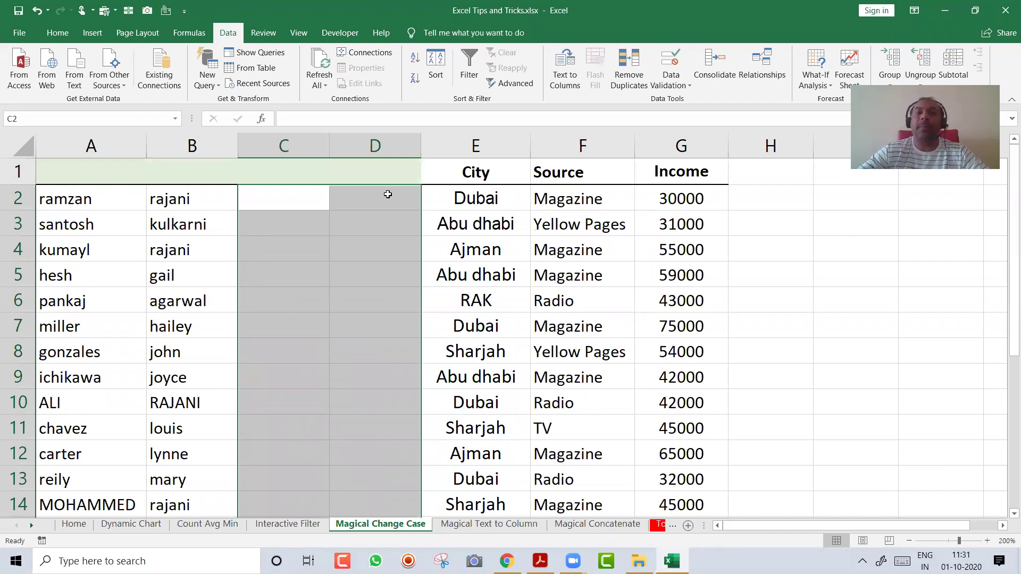
key(Up)
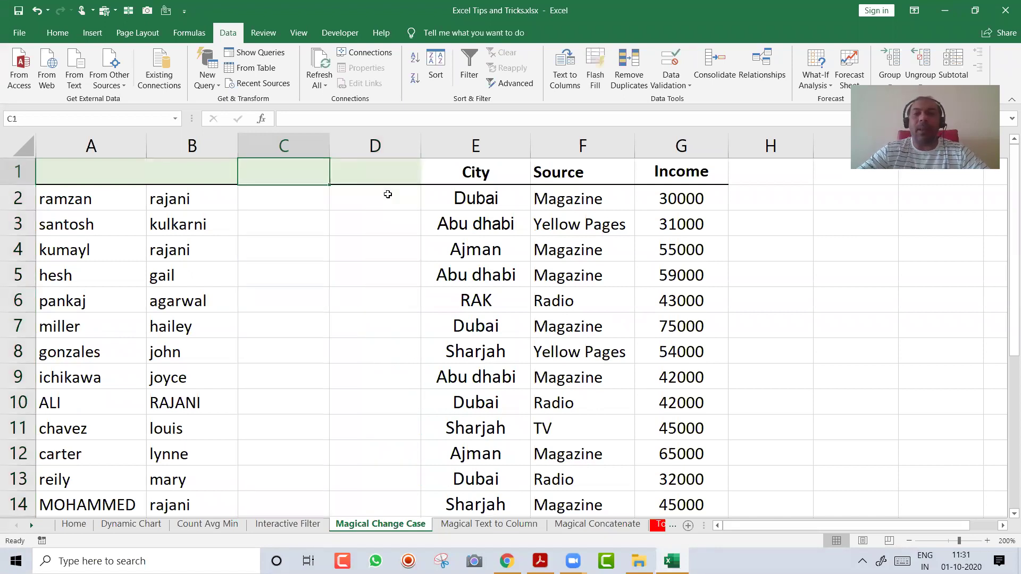
key(Down)
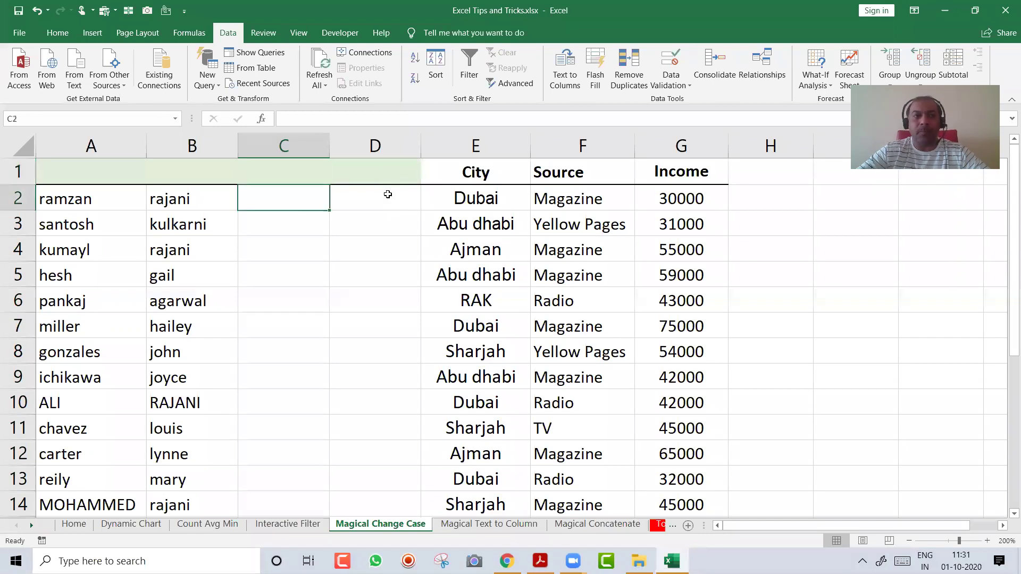
key(Left)
key(Left)
key(ctrl+shift+Down)
key(ctrl+shift+Right)
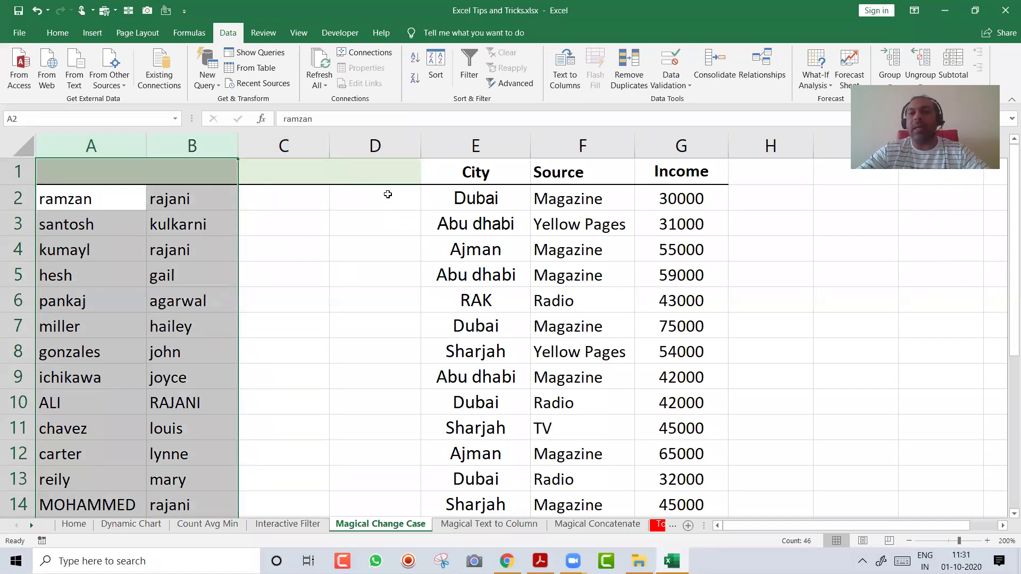
key(Right)
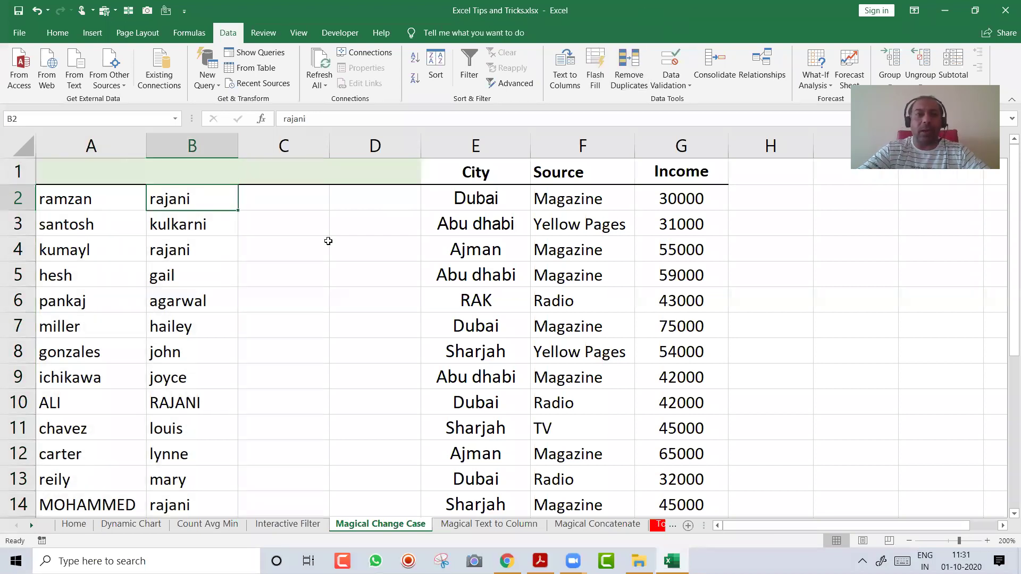
Enter =PROPER(A2) in C2 and fill it down column C
click(289, 203)
text(=P)
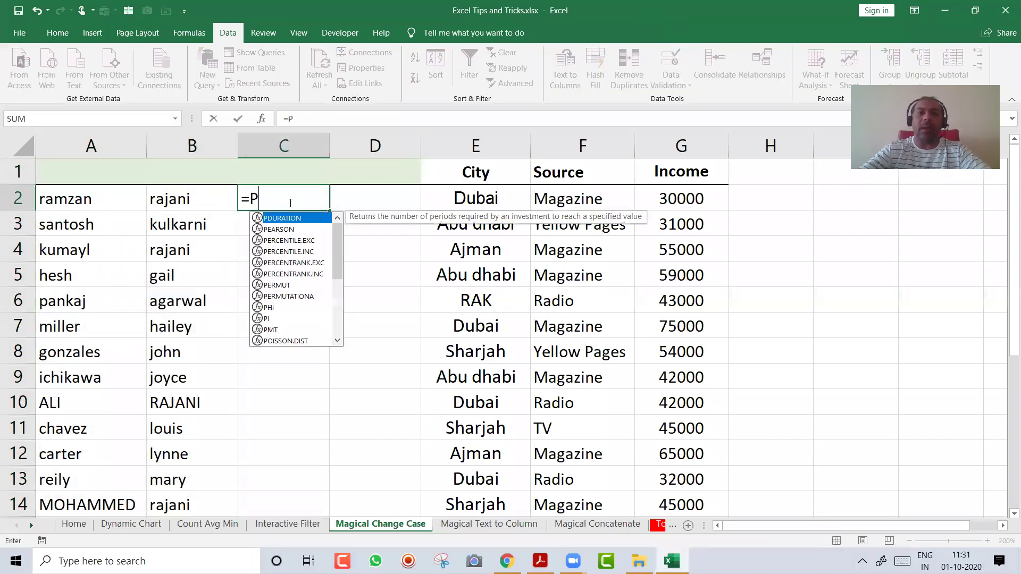
text(ROPER()
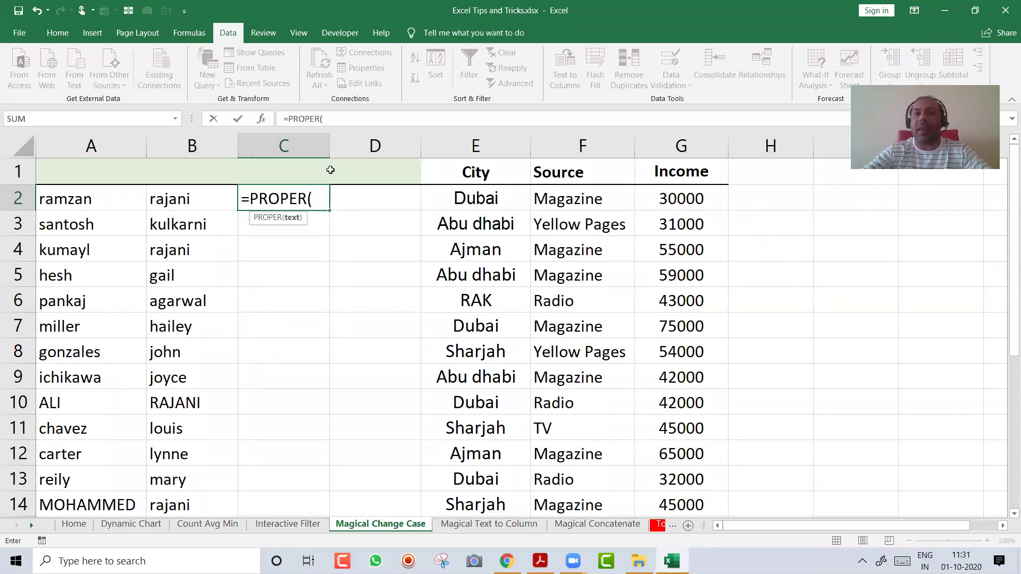
key(F2)
click(101, 201)
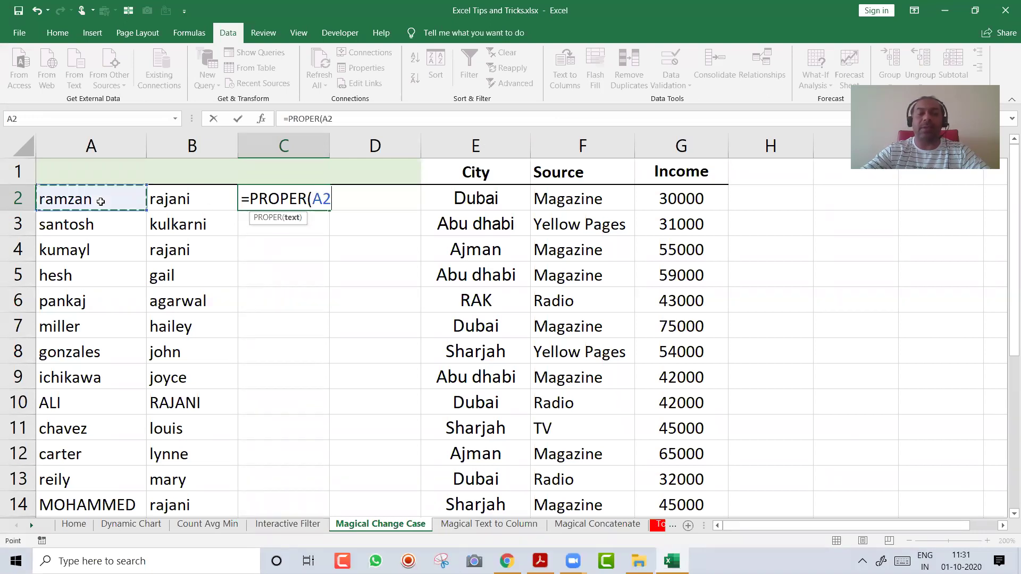
key(ctrl+Return)
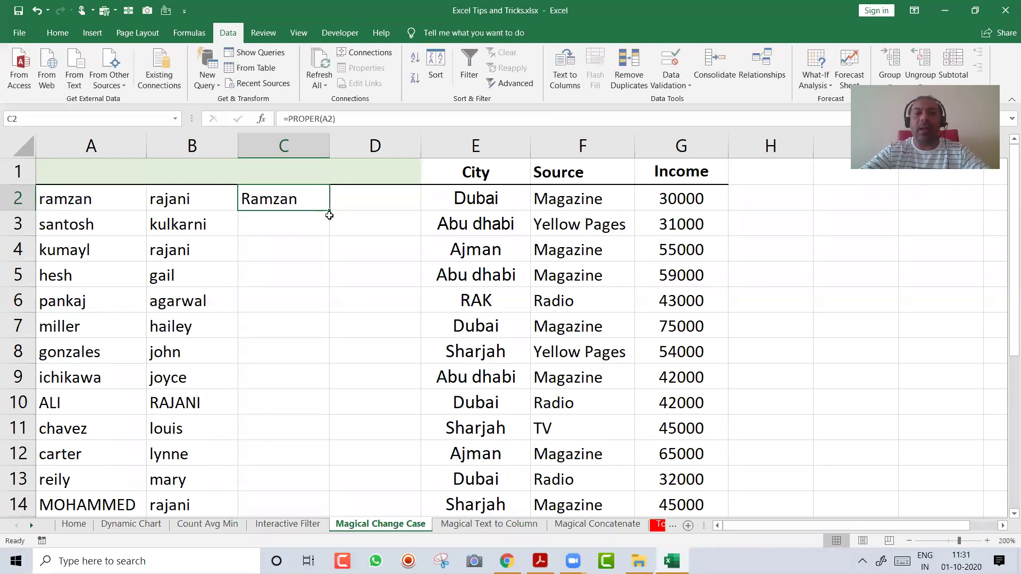
double_click(329, 210)
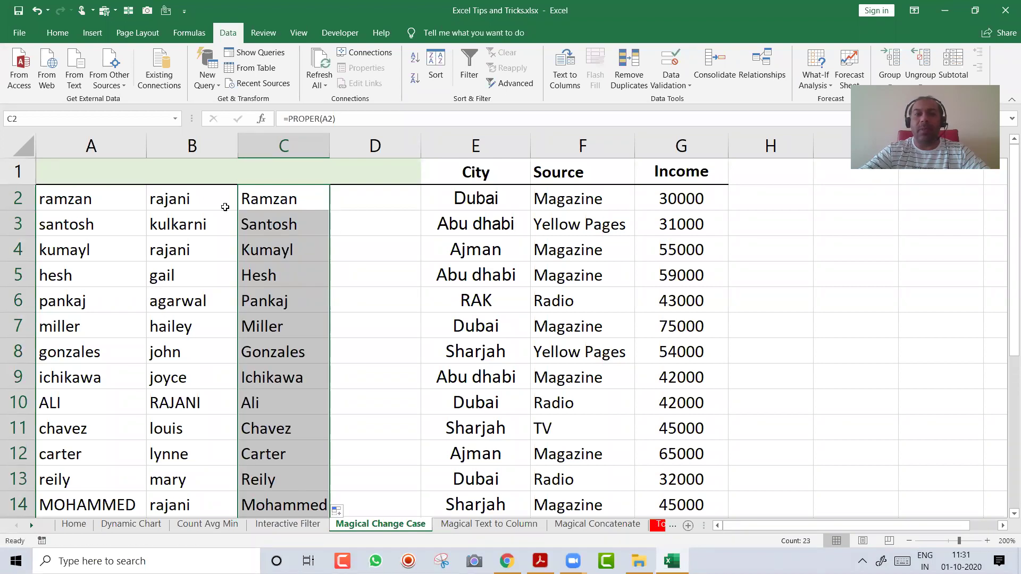
click(209, 200)
Enter =PROPER(B2) in D2 and fill it down column D
click(382, 195)
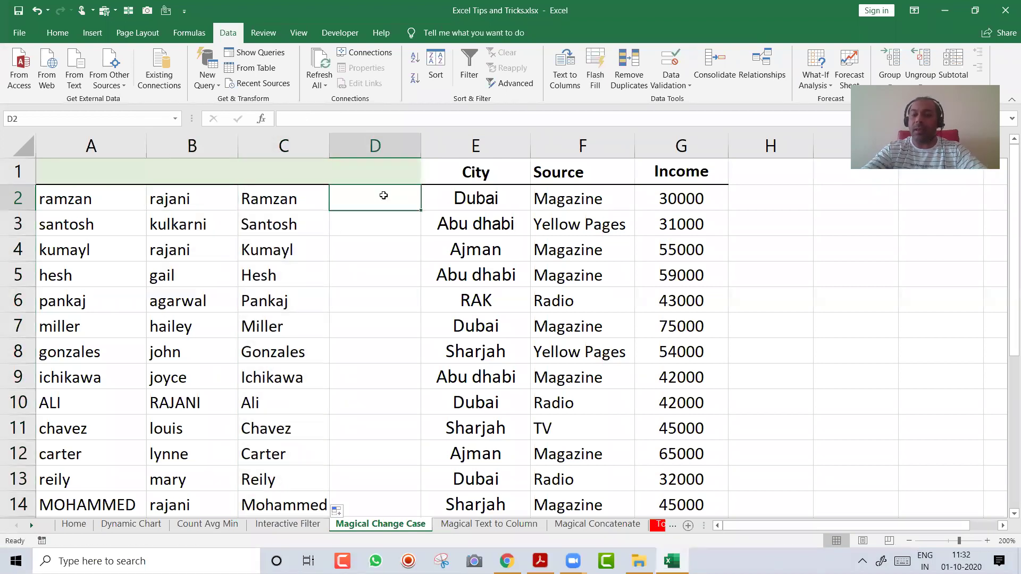
text(=PRO)
key(Down)
key(Down)
key(Tab)
key(Left)
key(Left)
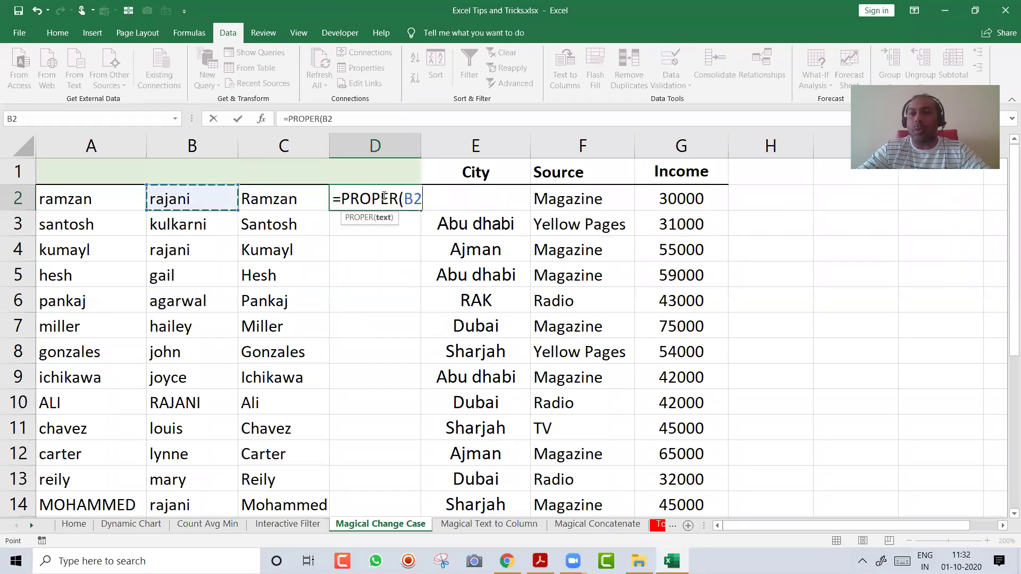
key(Return)
click(404, 201)
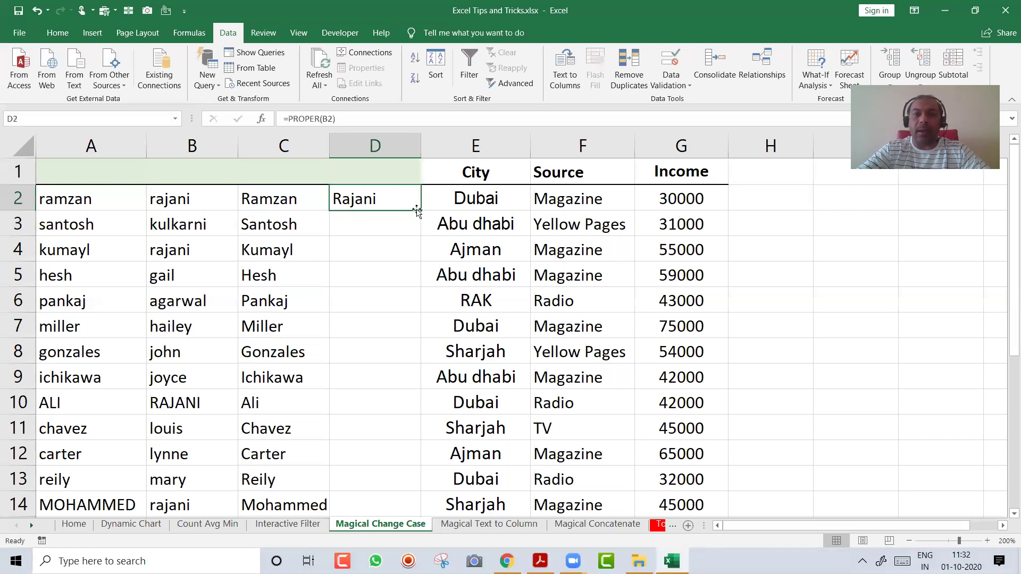
double_click(417, 211)
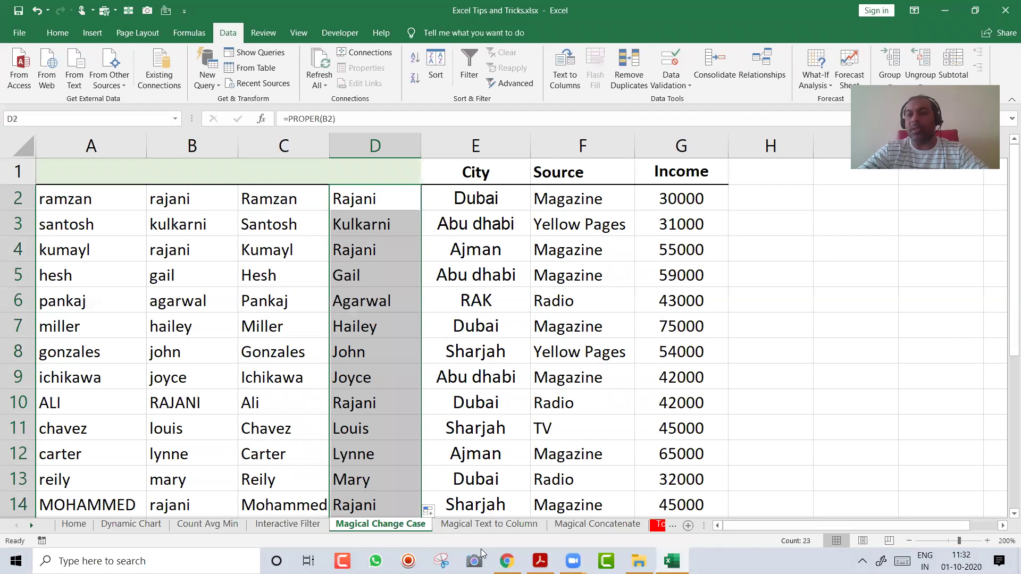
Replace A2 and B2 with a new person's first and last name in lowercase
click(285, 263)
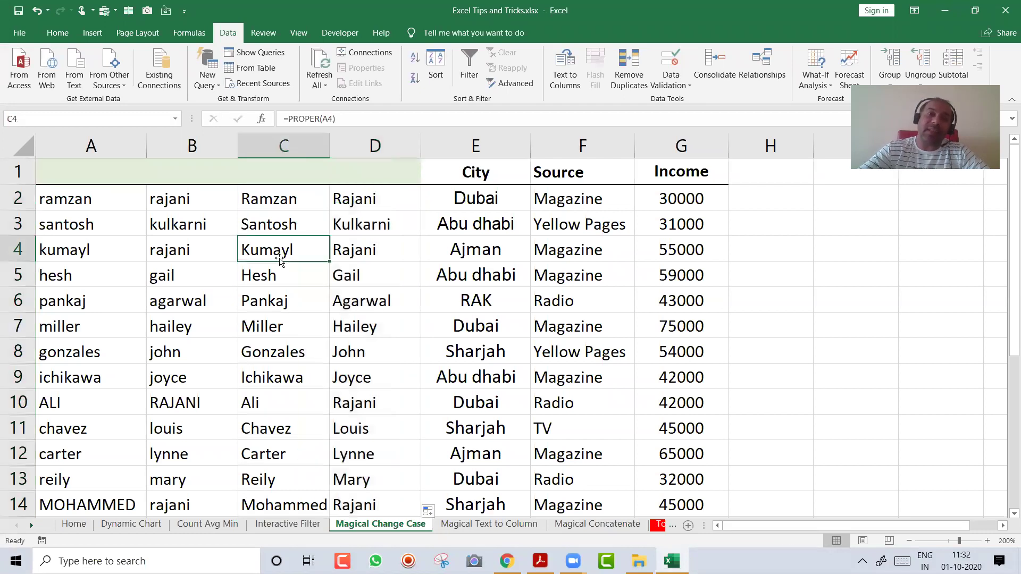
click(107, 197)
text(bl)
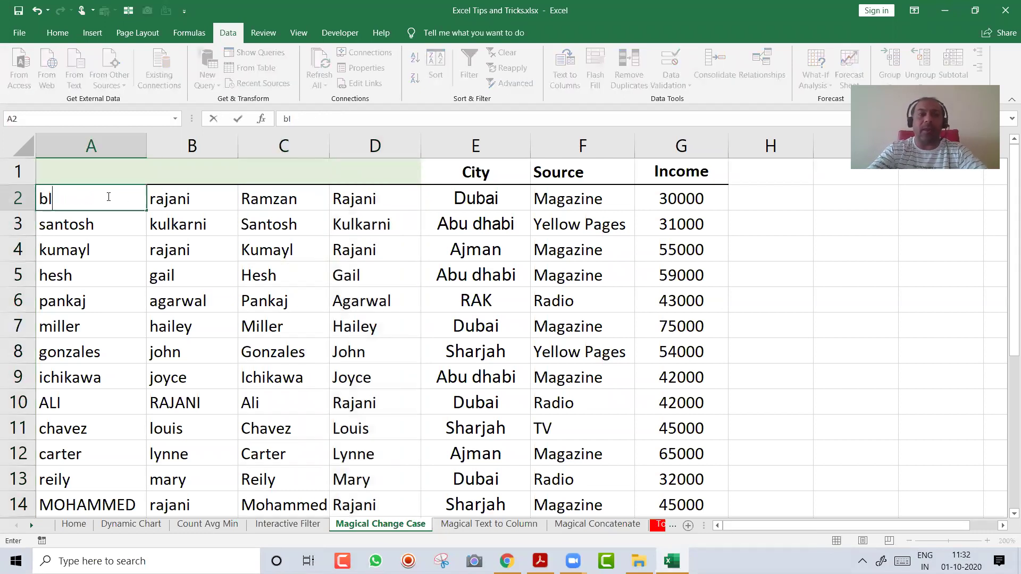
key(BackSpace)
text(B)
key(BackSpace)
text(B)
key(BackSpace)
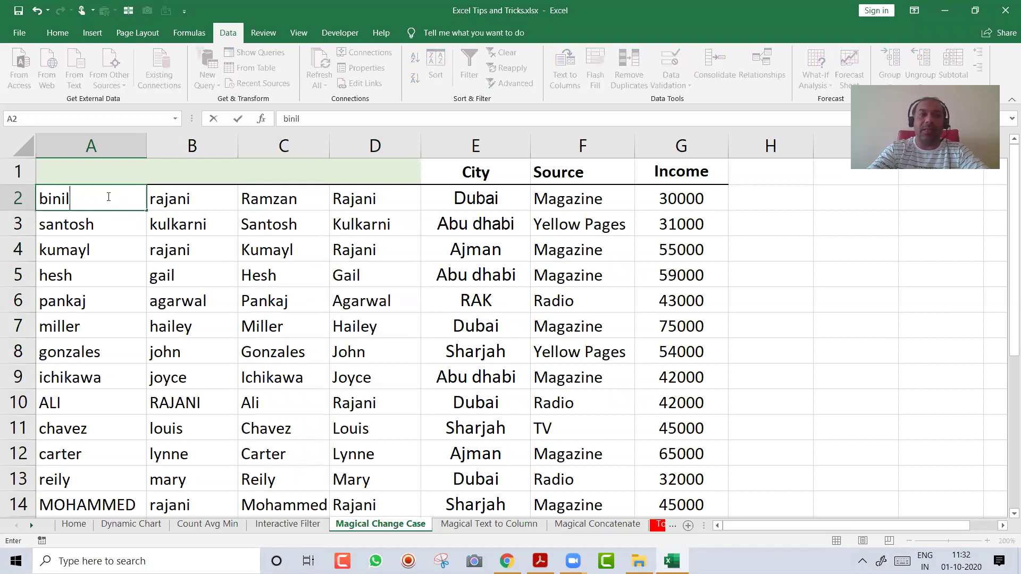
key(Tab)
key(ctrl+Return)
Check that C2 and D2 show the new names capitalised
key(Right)
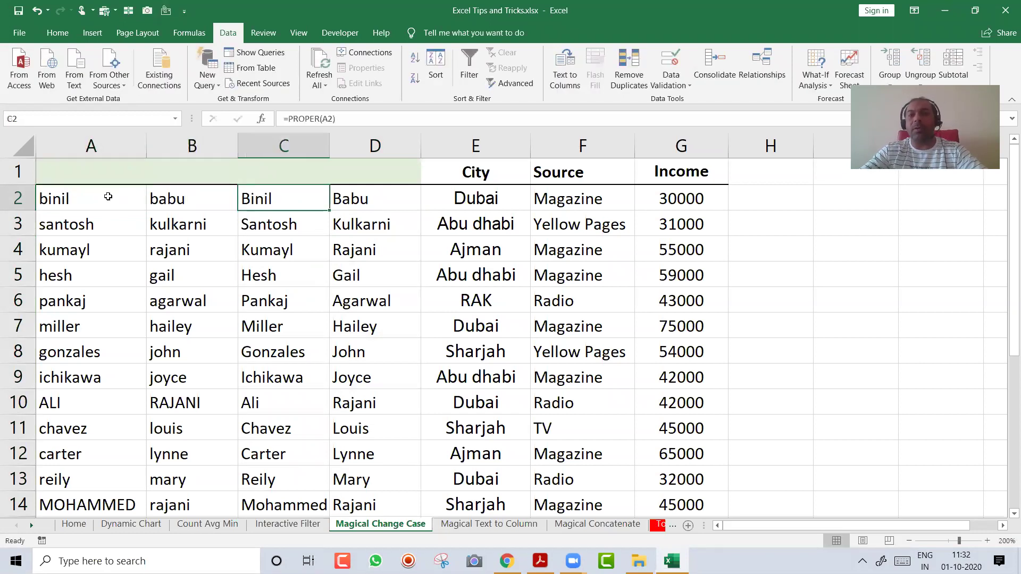
key(Right)
key(Left)
key(Right)
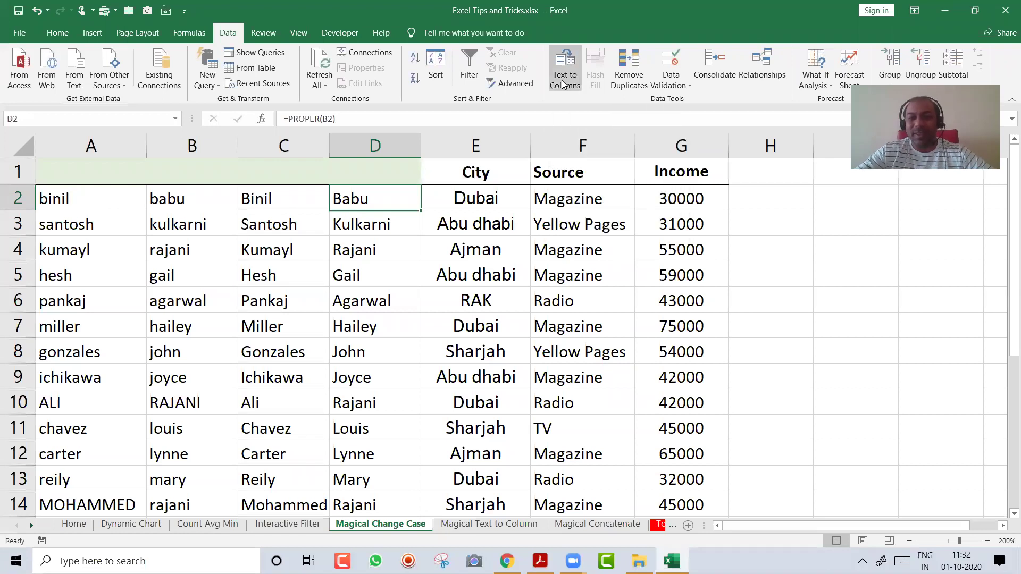
On the Magical Text to Column sheet, copy the Sales Person names into column F from F2
key(ctrl+Page_Down)
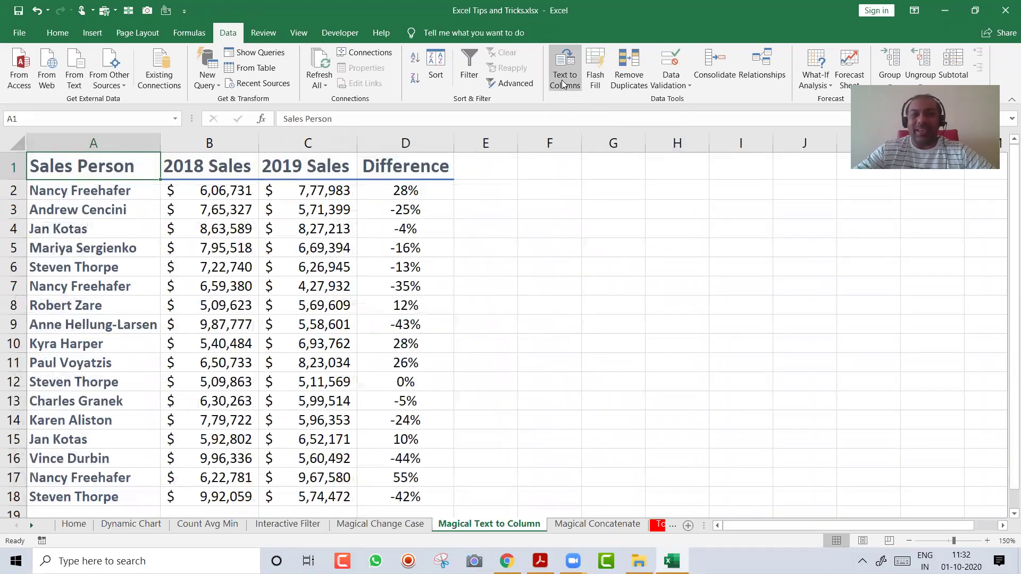
key(Down)
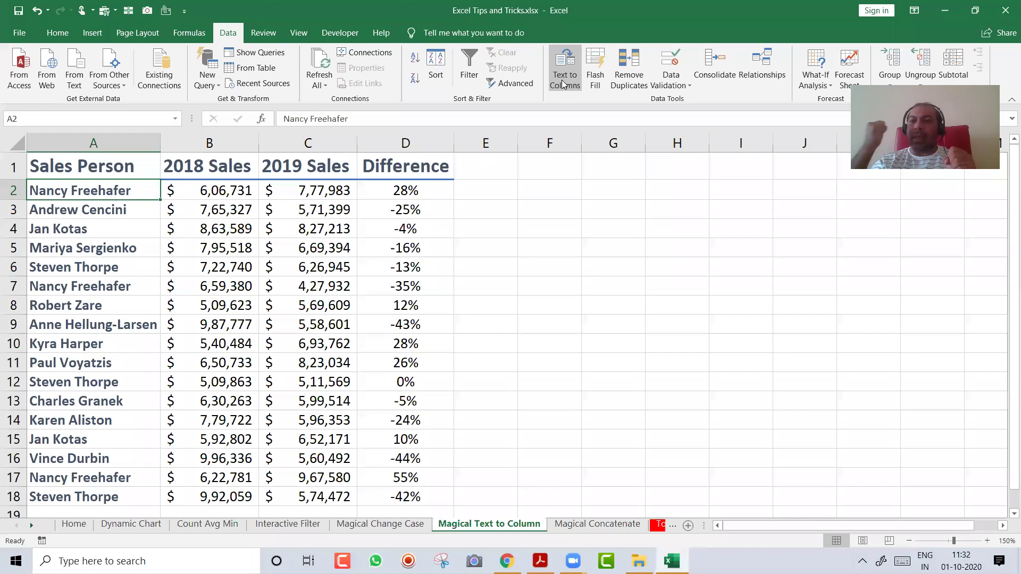
key(Right)
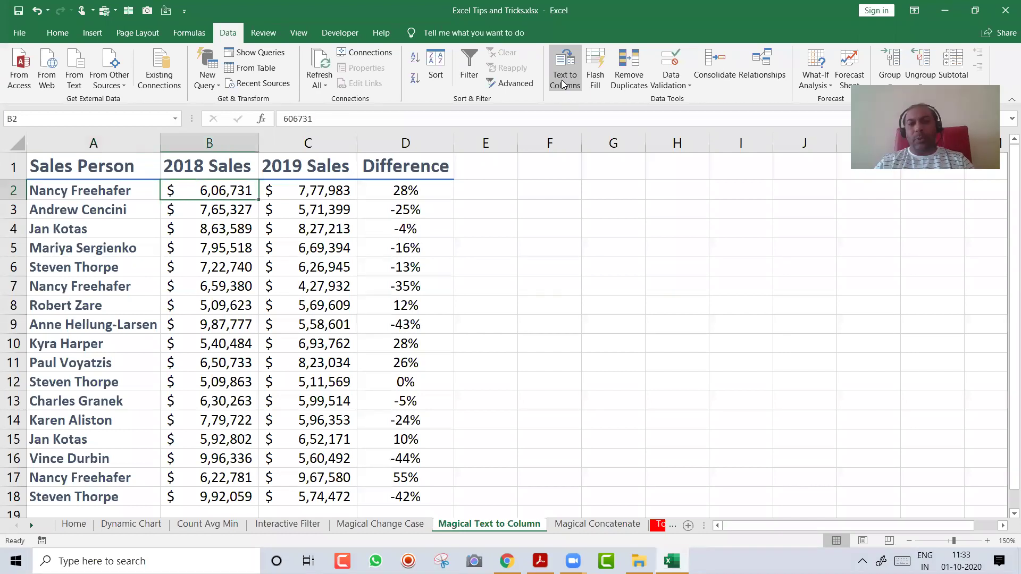
key(Left)
key(ctrl+shift+Down)
key(ctrl+c)
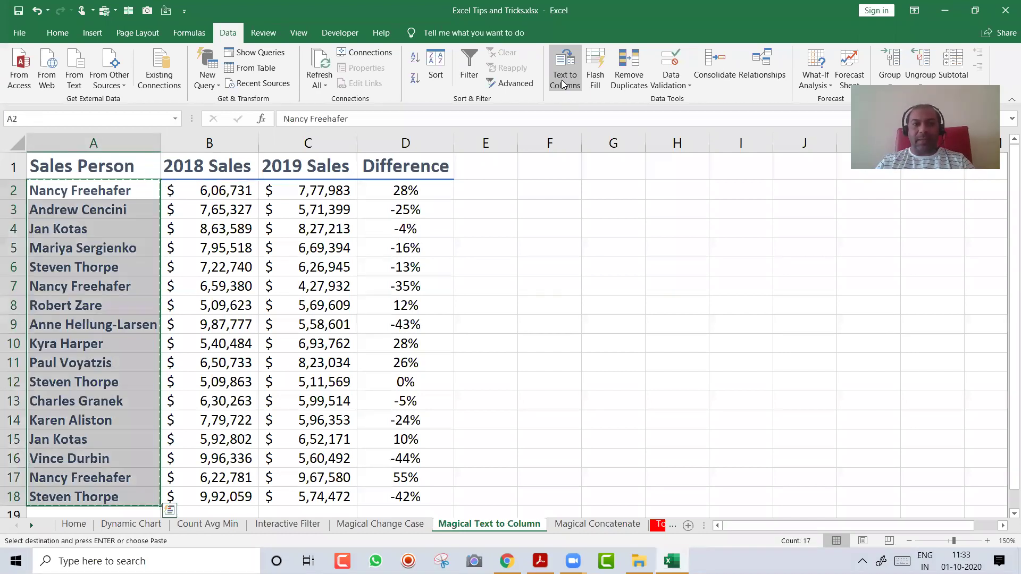
key(Right)
key(Right)
key(Right)
key(Right)
key(Right)
key(Return)
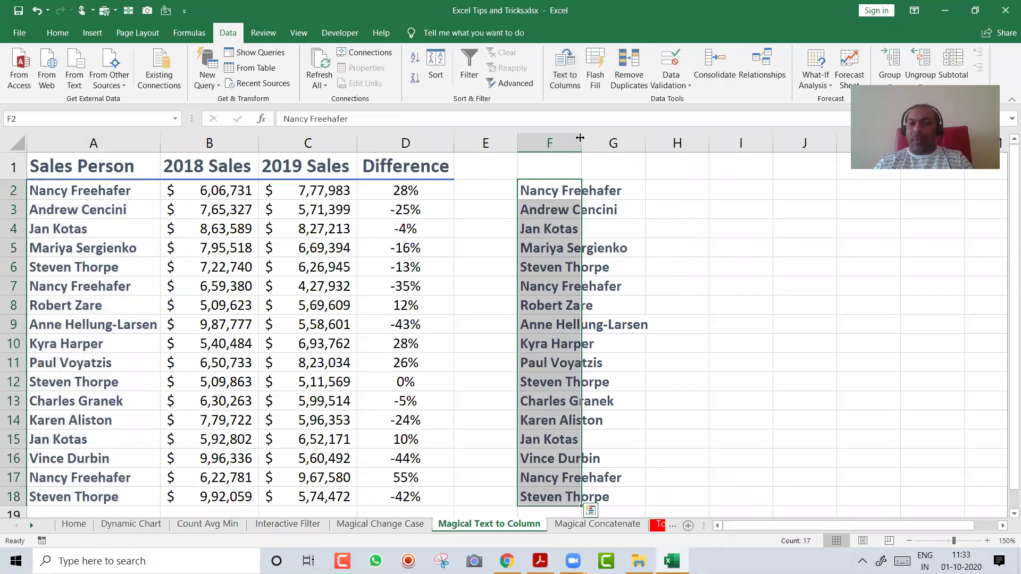
Autofit column F to the names and select the full names F2:F18
double_click(581, 138)
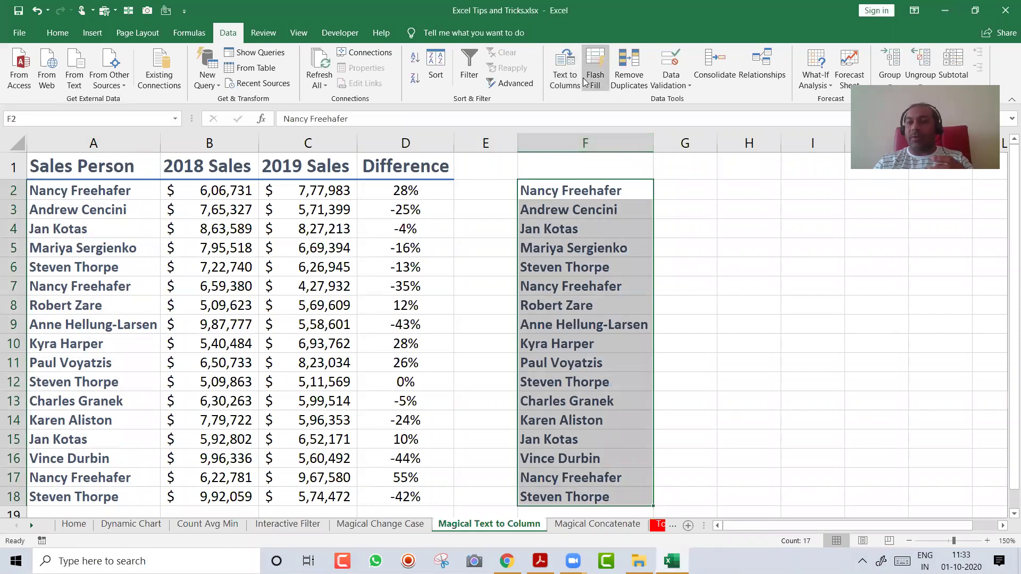
click(580, 193)
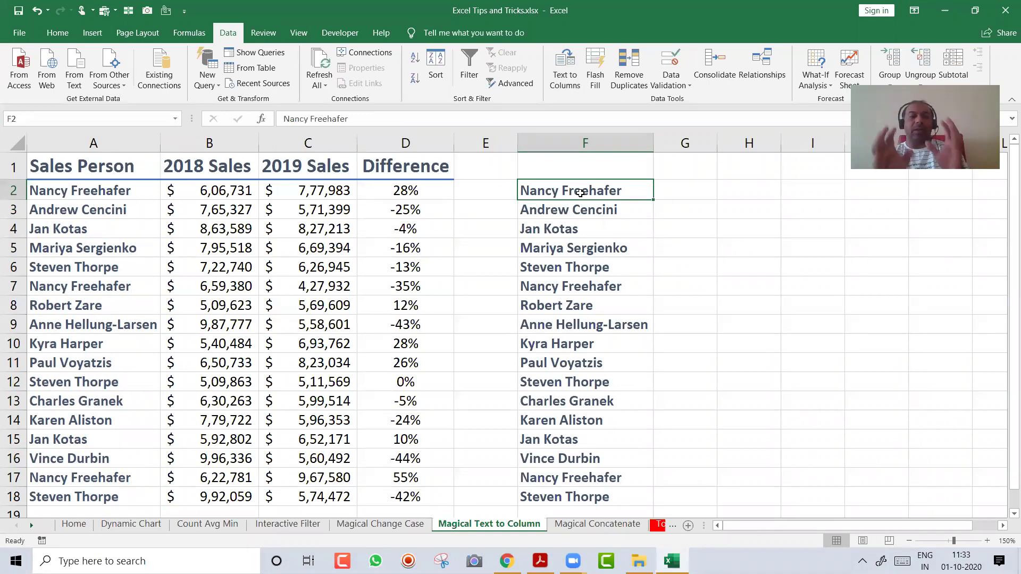
key(Down)
key(Up)
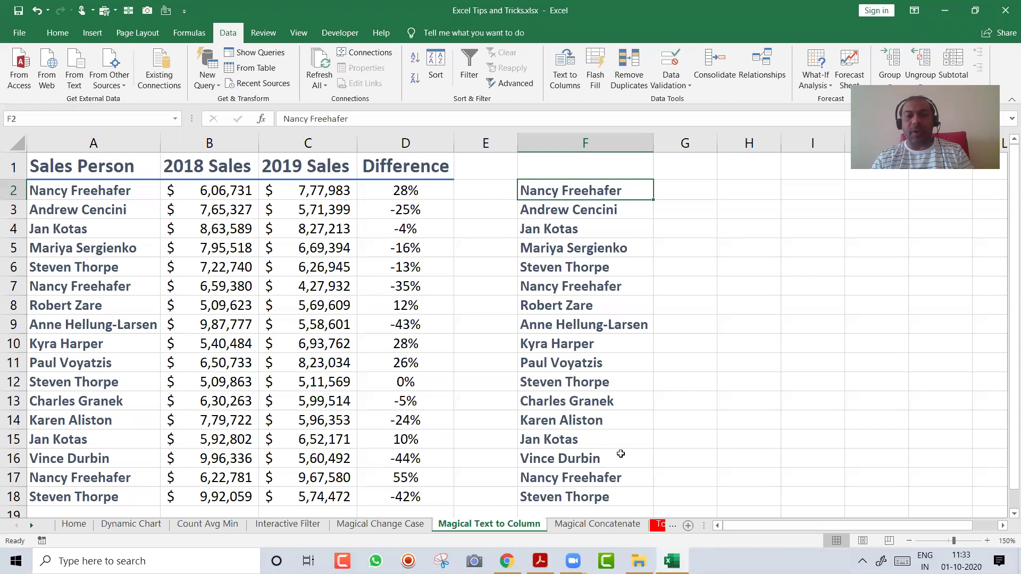
key(ctrl+shift+Down)
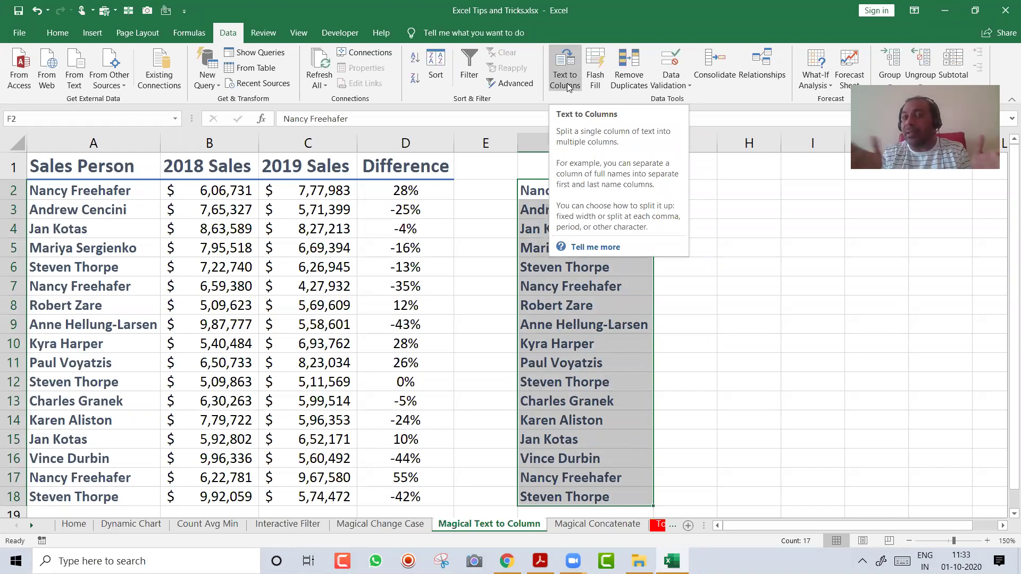
click(567, 86)
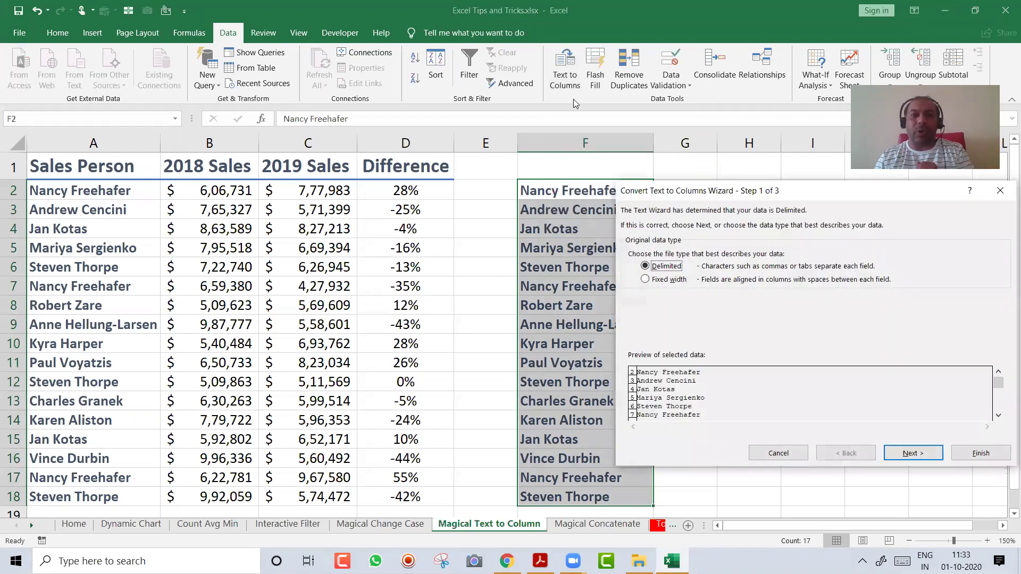
click(911, 453)
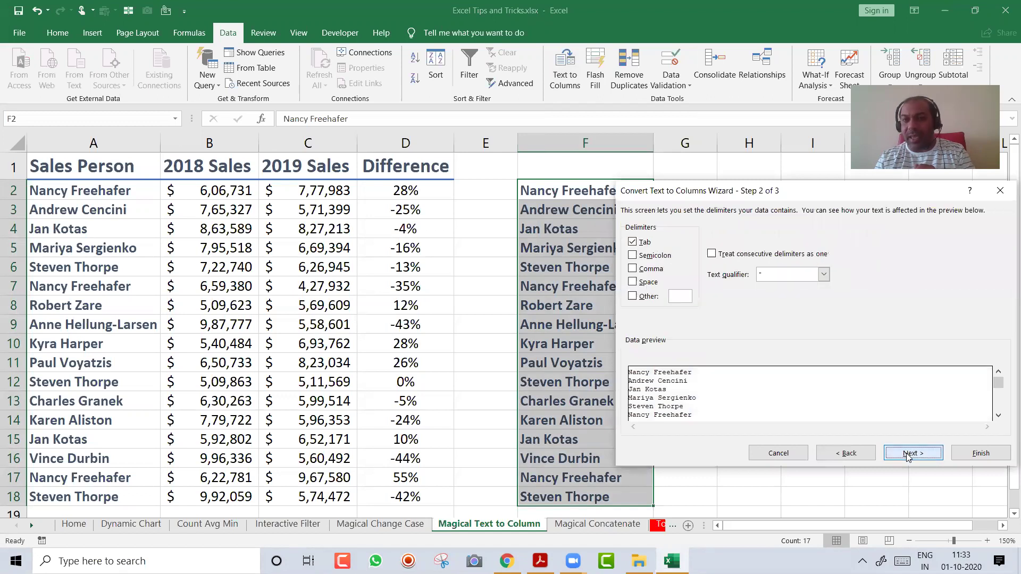
click(640, 284)
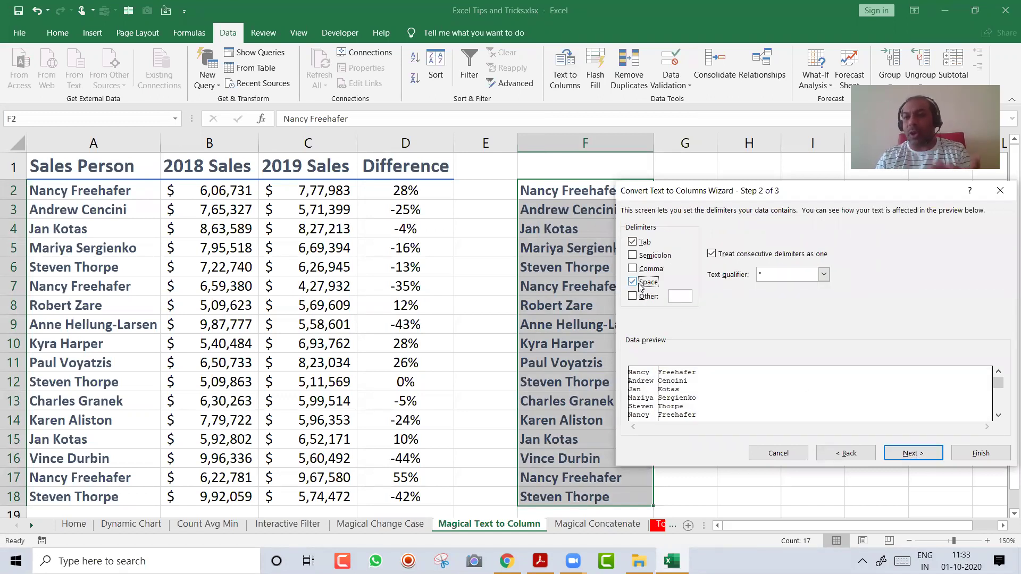
click(978, 454)
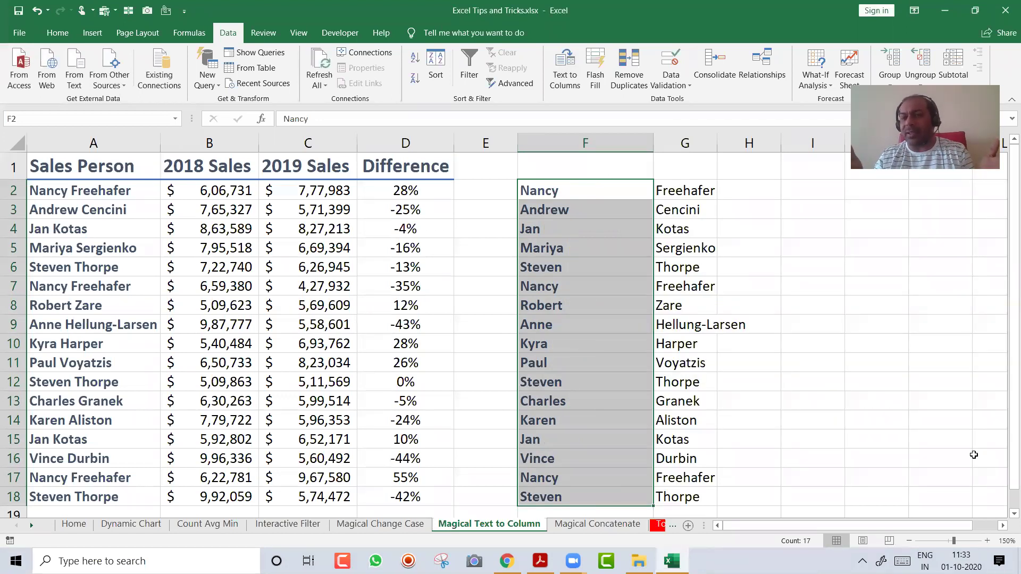
key(ctrl+z)
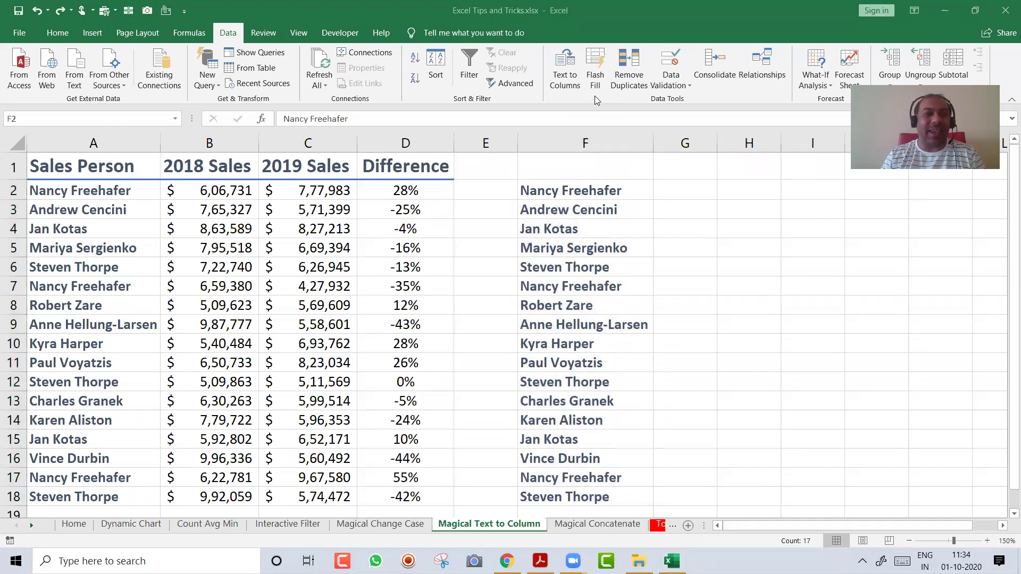
Type the first person's first name in G2 as an example, then Flash Fill column G
click(665, 195)
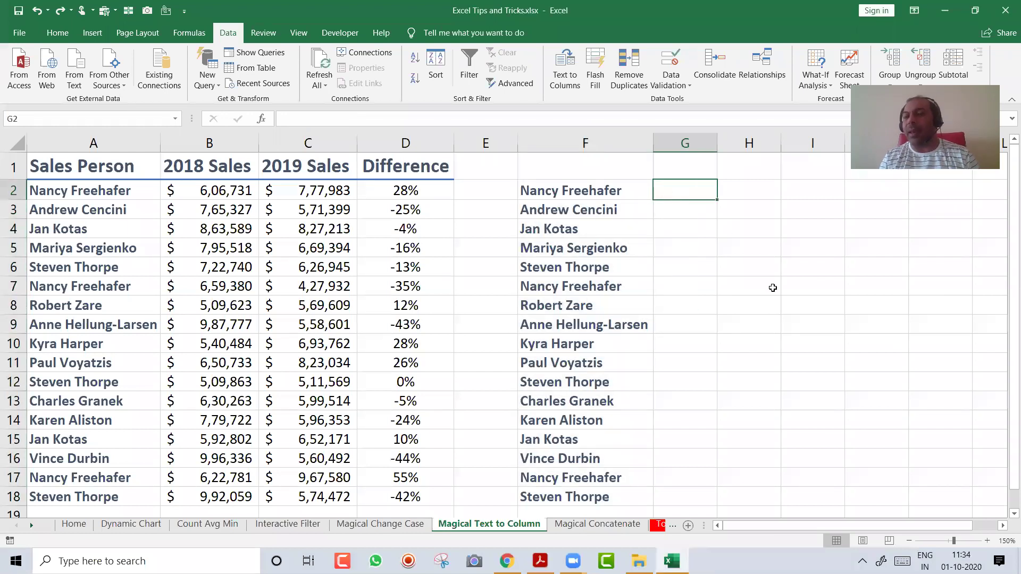
text(Nancy)
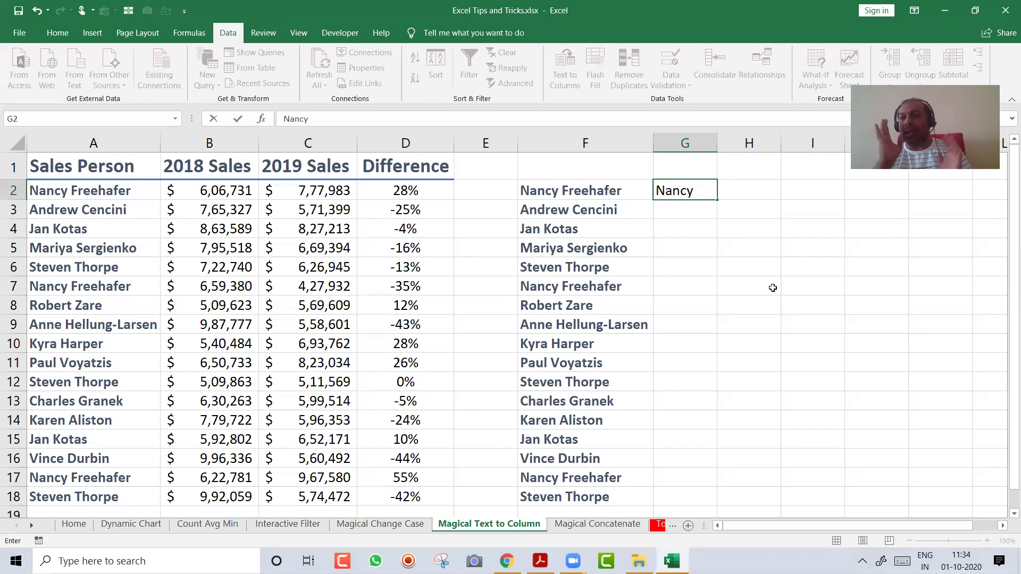
key(Return)
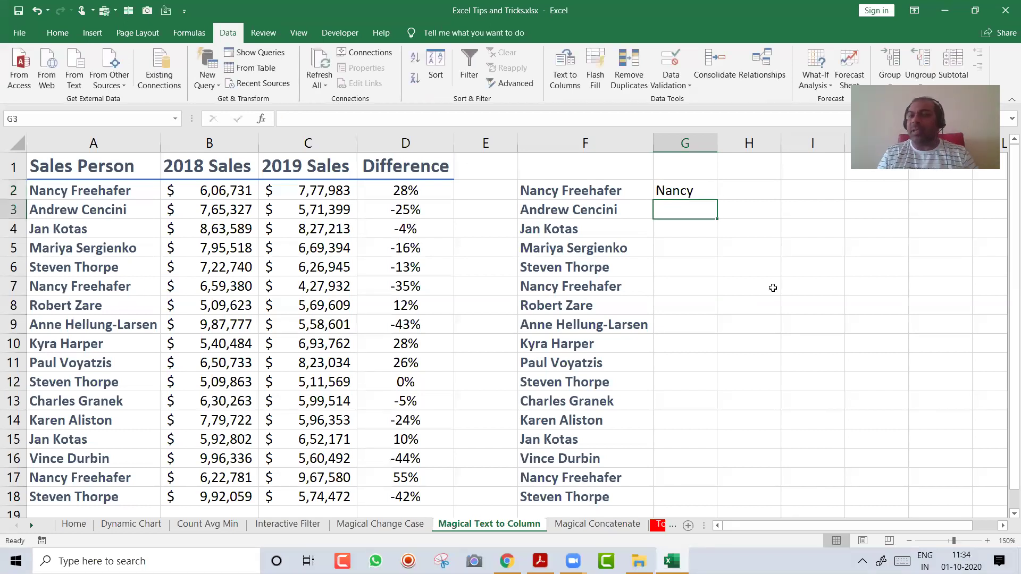
key(Up)
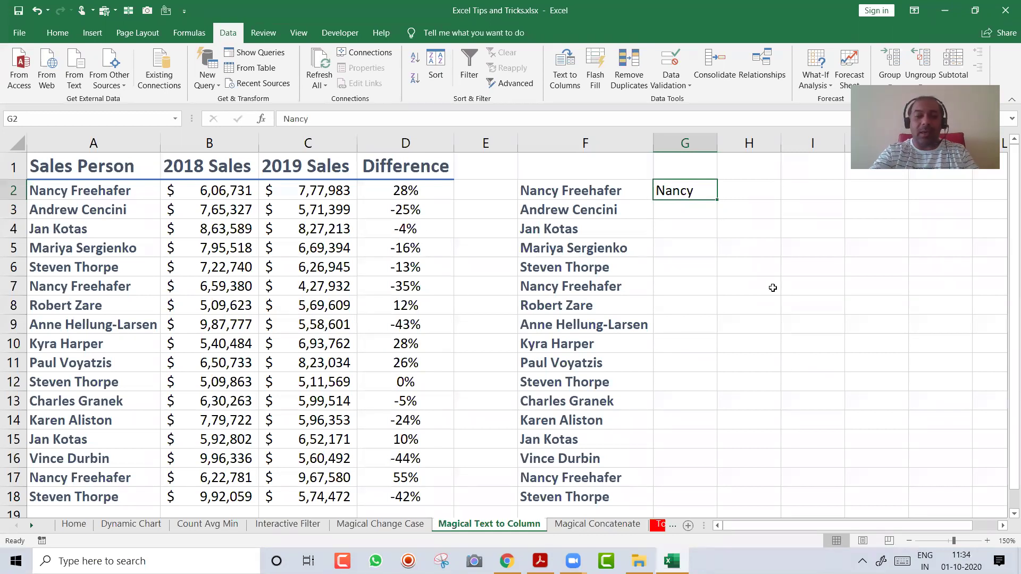
key(ctrl+e)
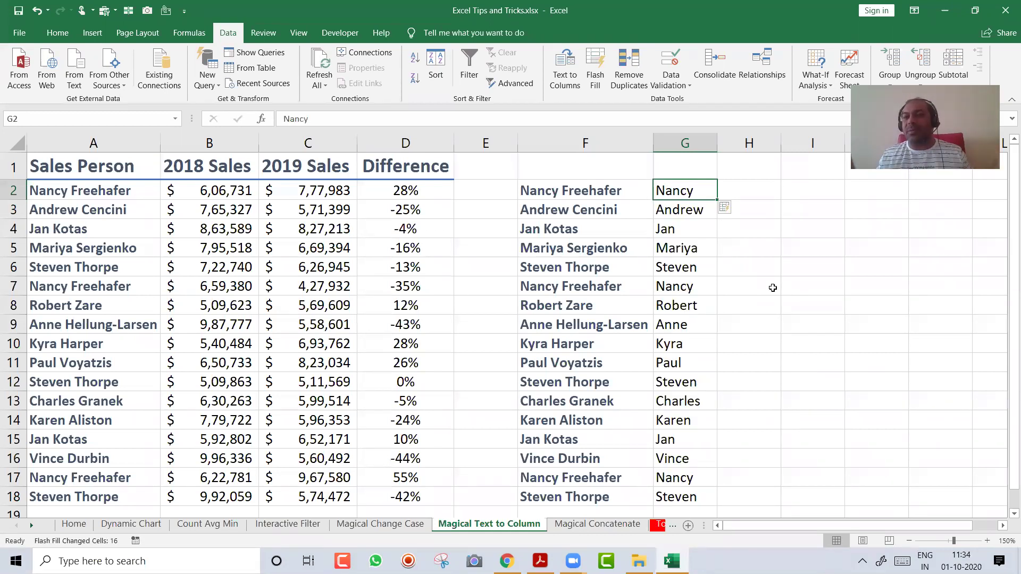
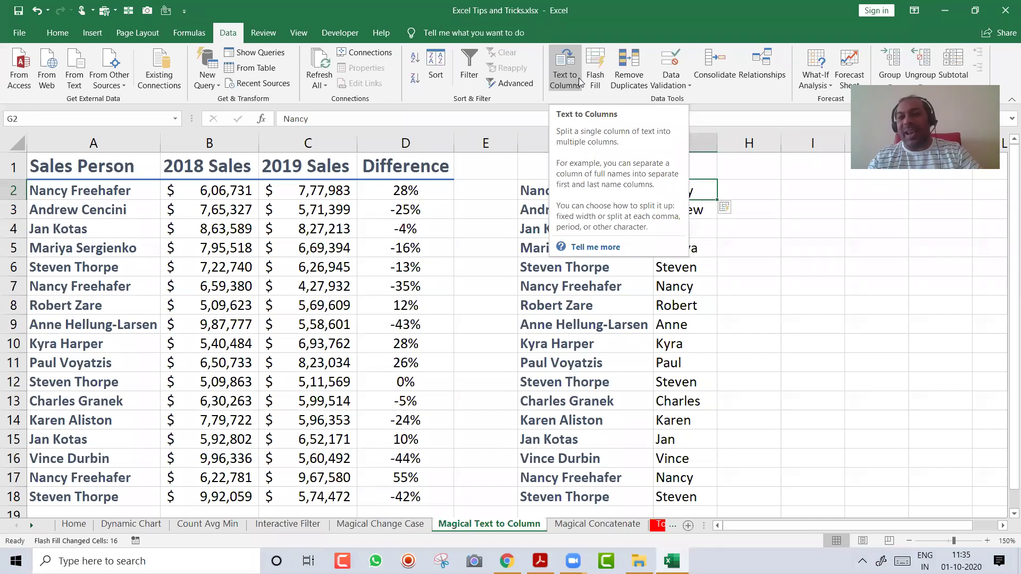
Enter 'Freehafer' as the example last name in H2 and Flash Fill the rest of column H
key(Right)
text(Freehafer)
key(Return)
key(Up)
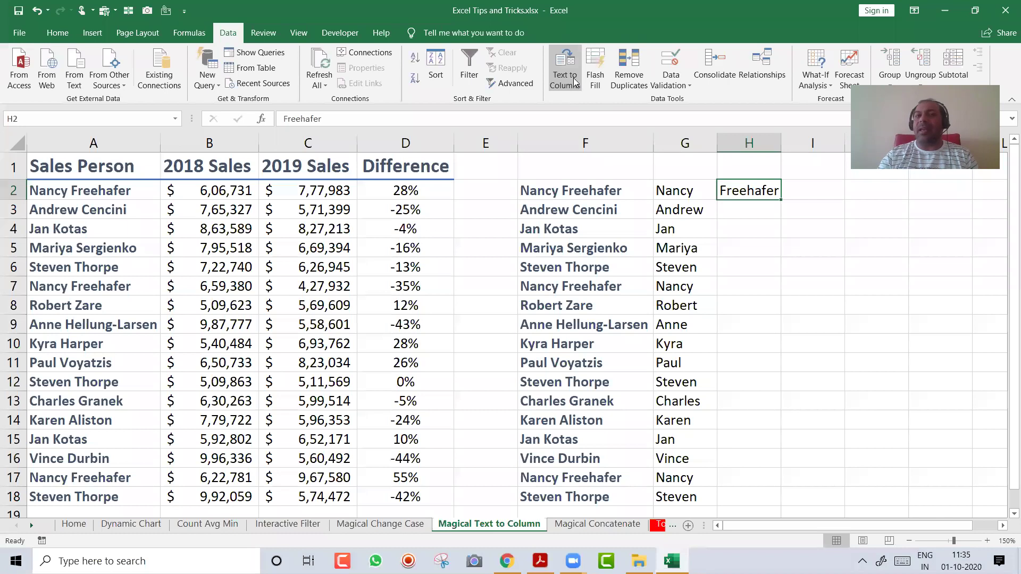
click(599, 60)
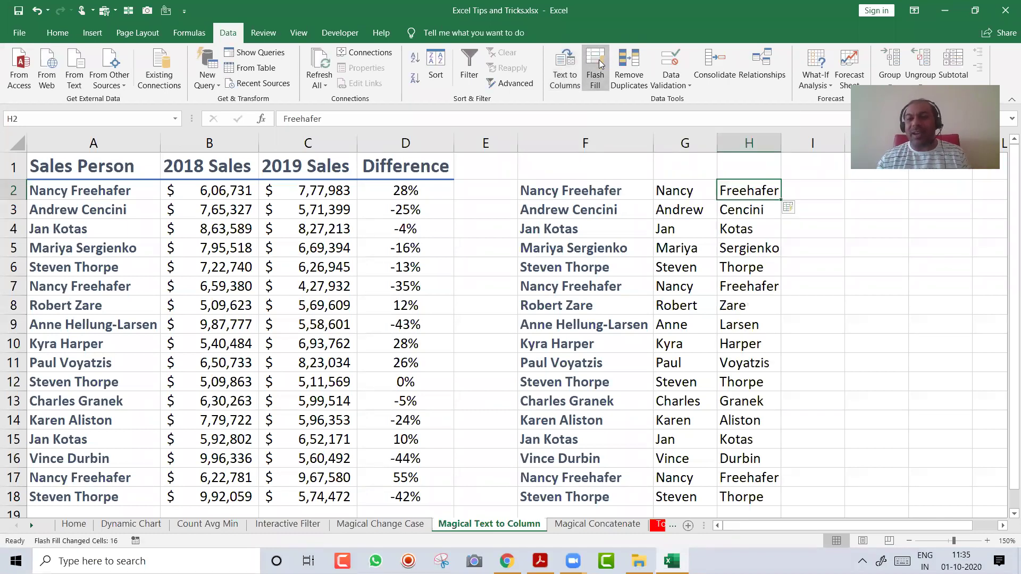
key(Down)
key(Down)
key(Down)
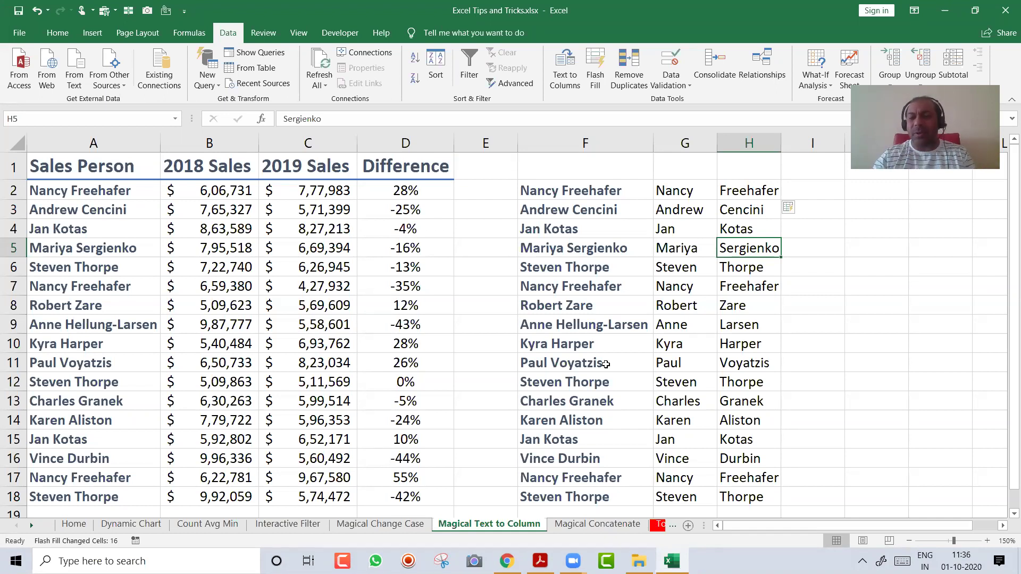
Move to the next sheet, Magical Concatenate, with Ctrl+Page Down
key(ctrl+Page_Down)
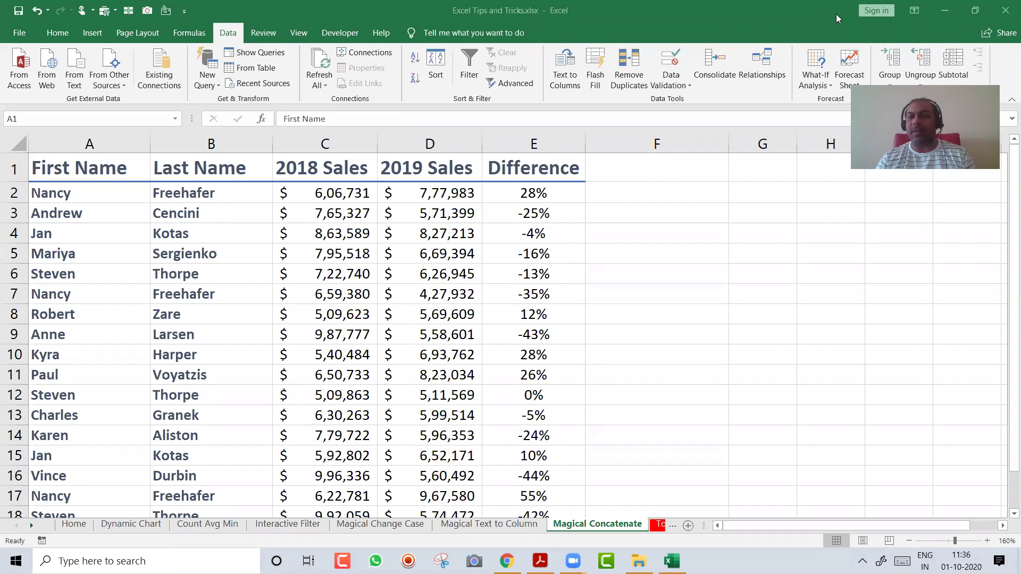
Insert a blank column C before the 2018 Sales column
click(649, 199)
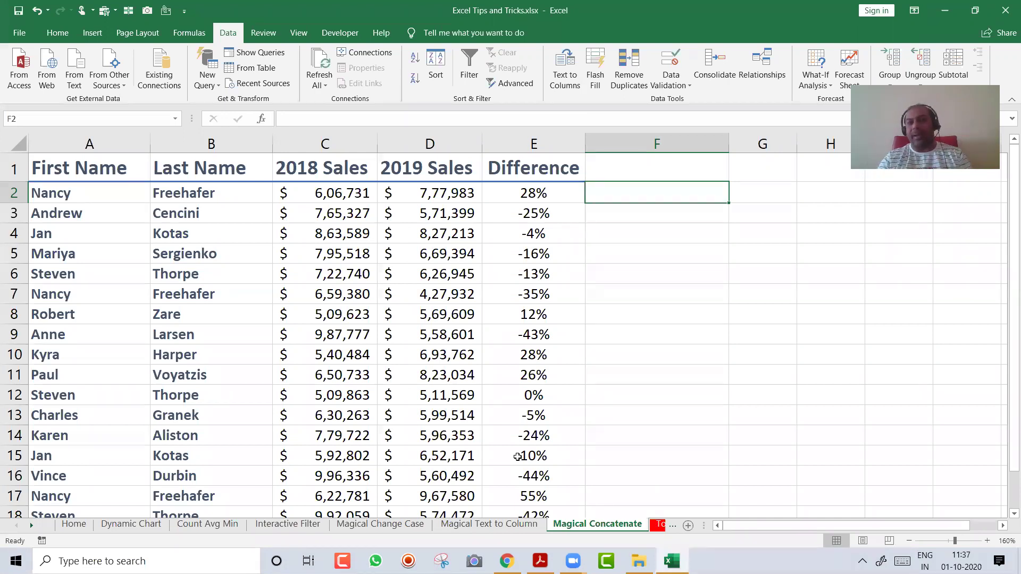
key(Left)
key(Left)
key(Left)
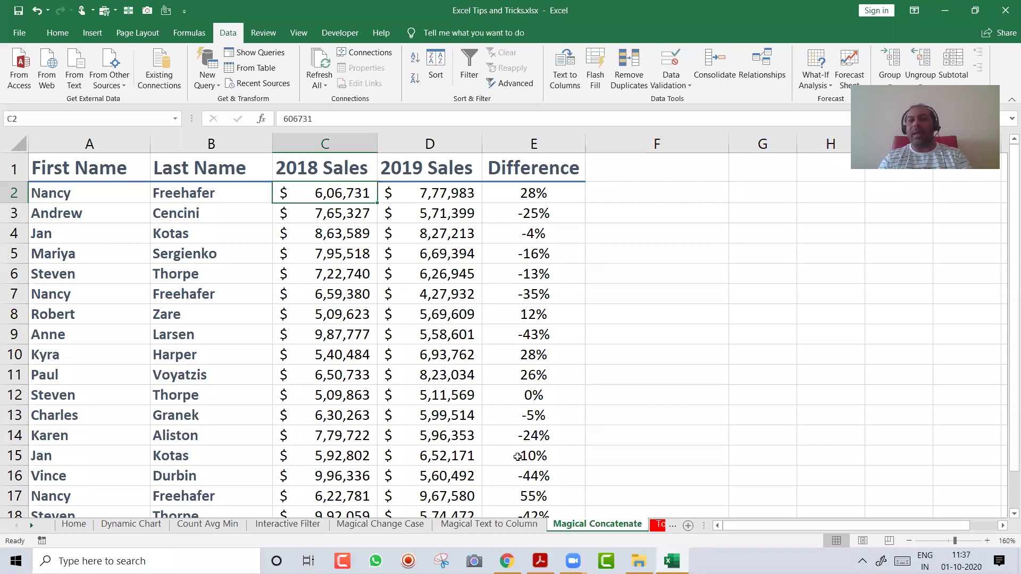
key(ctrl+space)
key(ctrl+shift+plus)
key(Left)
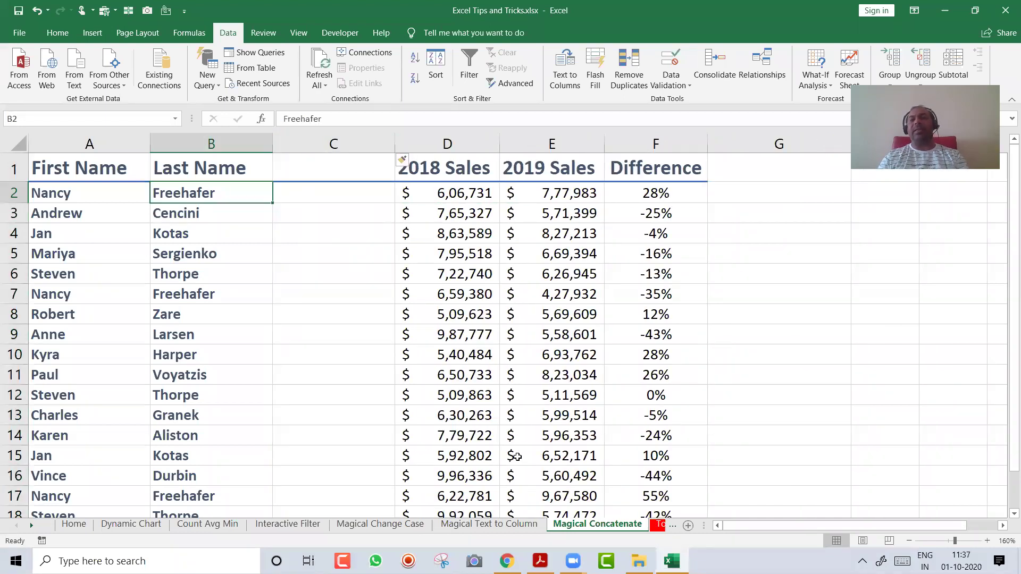
key(Right)
key(Up)
Give the new column the header 'Full Name' with a yellow fill
text(Full Name)
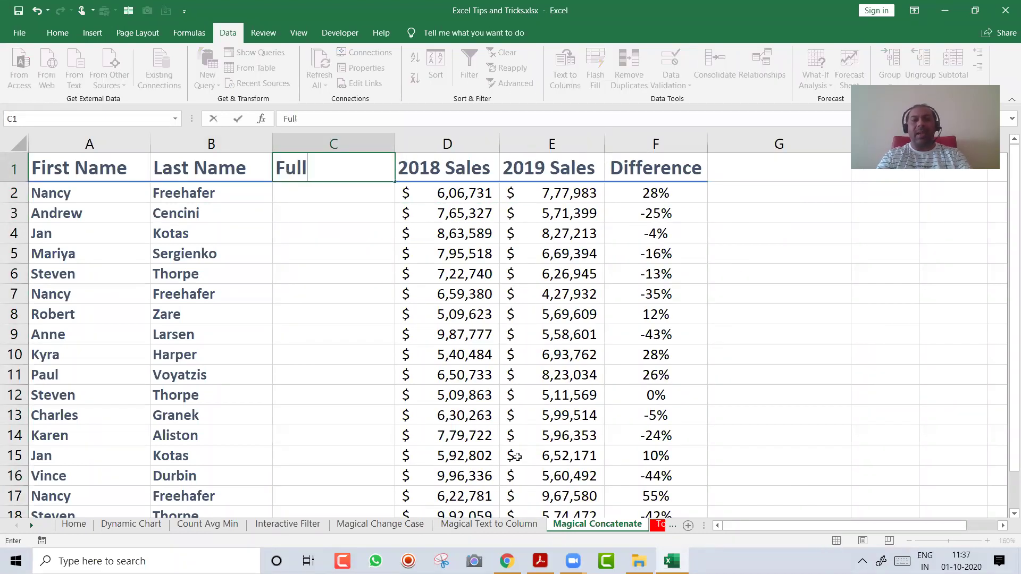
key(Return)
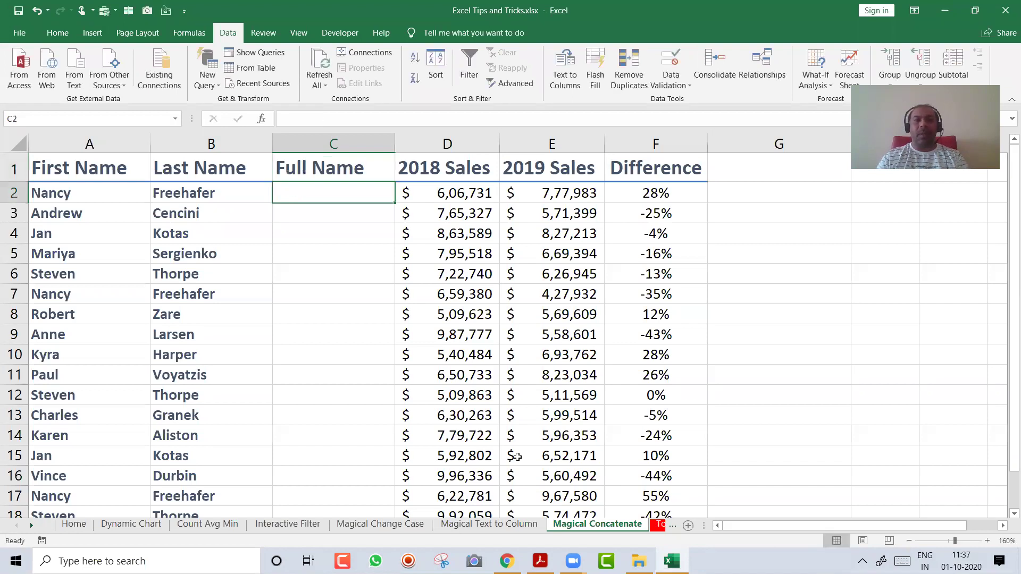
key(Up)
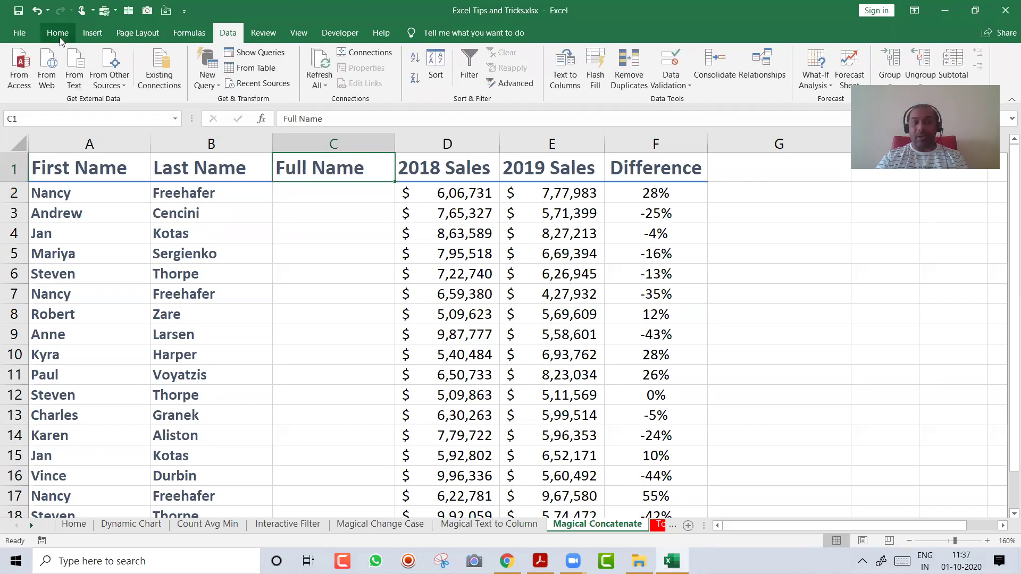
click(58, 38)
click(208, 79)
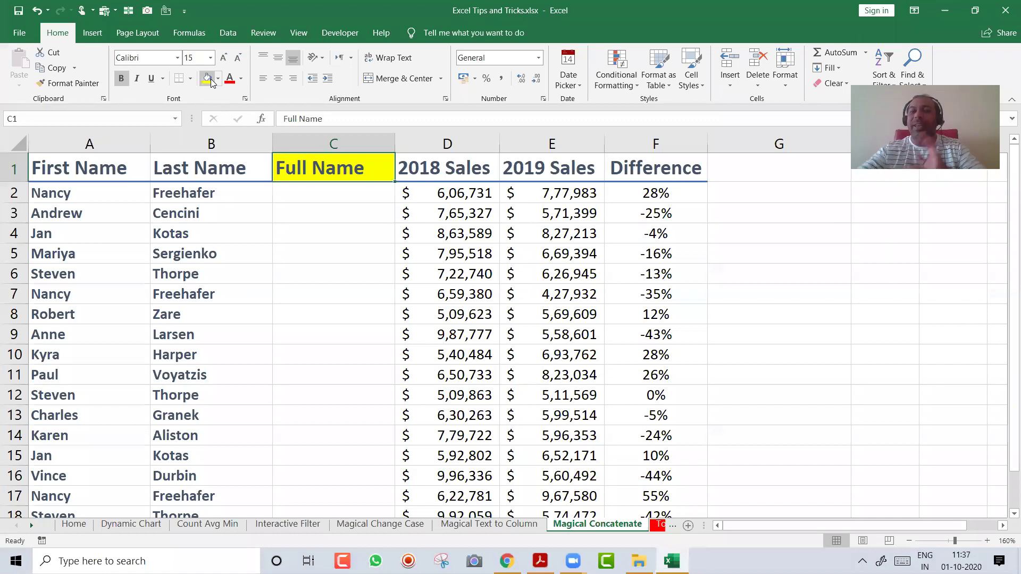
scroll(881, 407, up, 4)
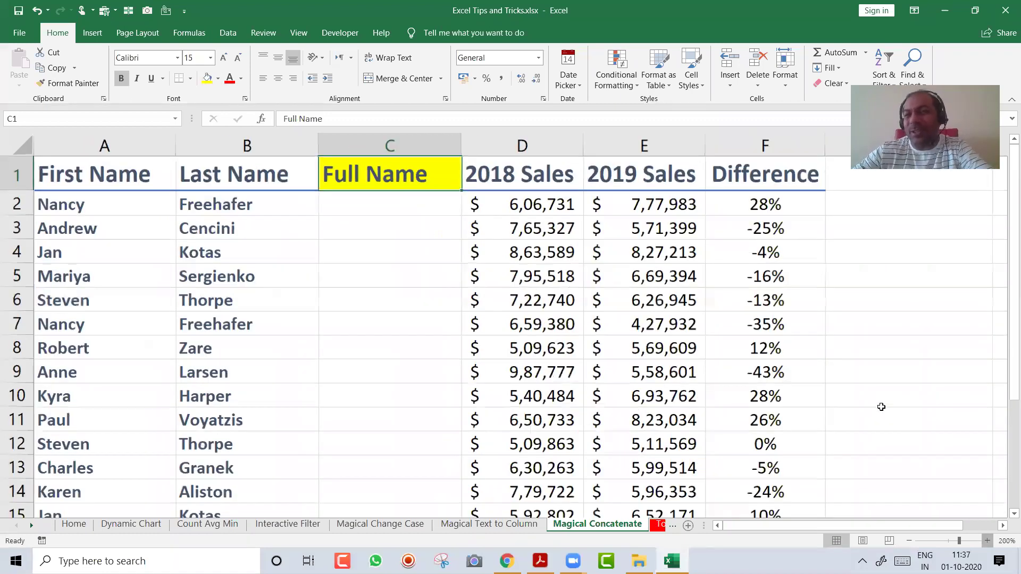
scroll(881, 407, up, 1)
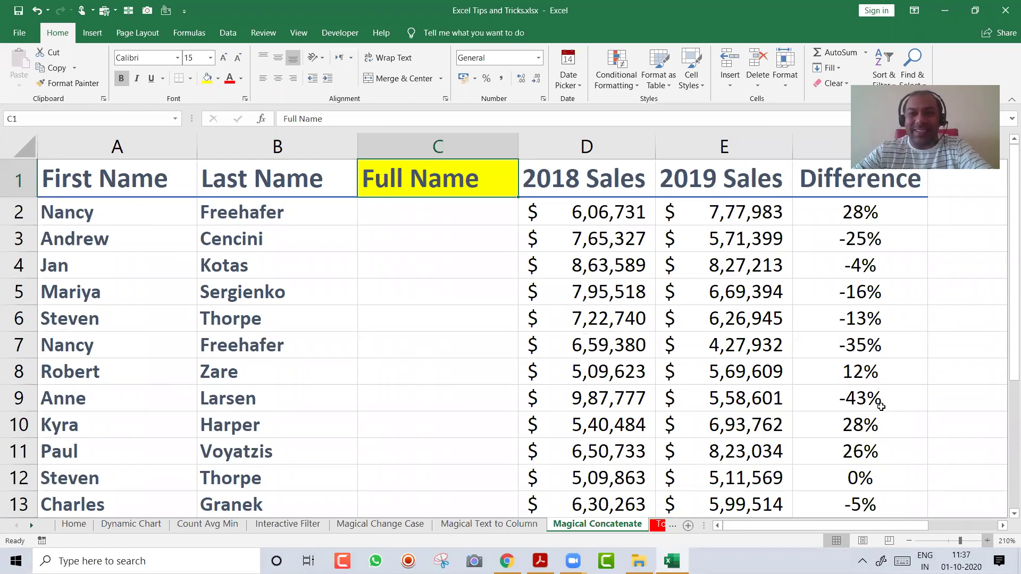
key(Down)
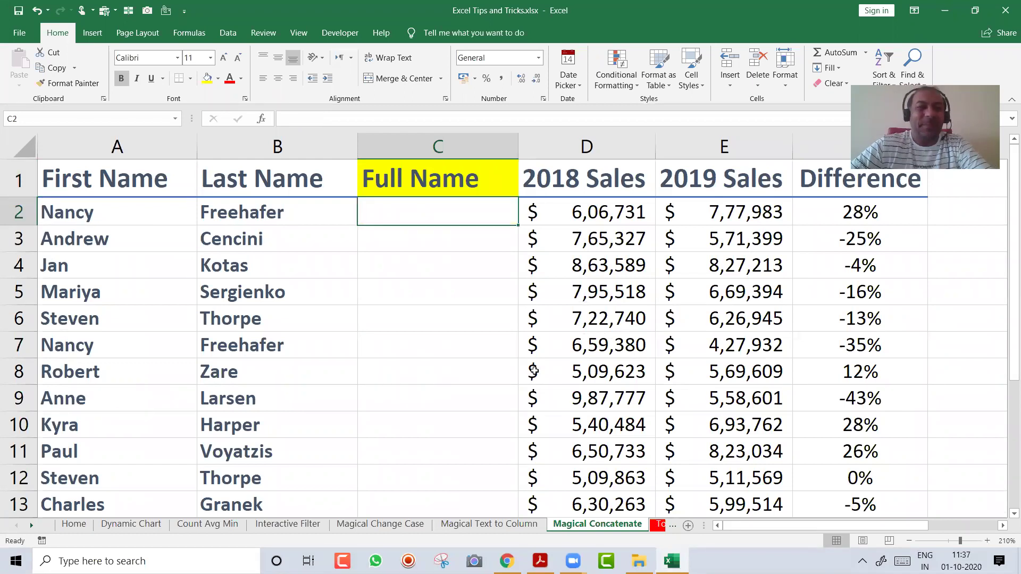
click(142, 211)
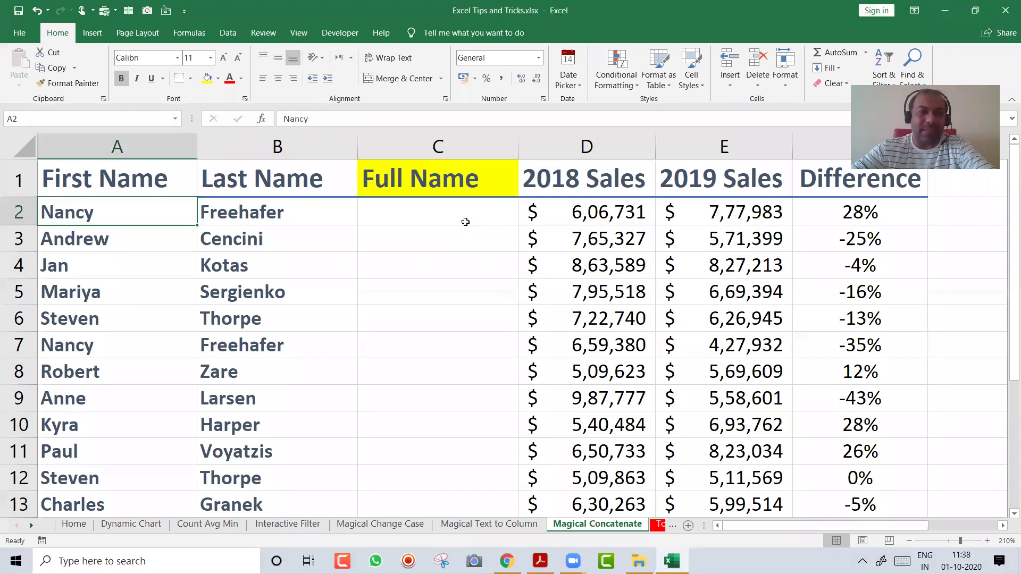
Enter the formula =A2&B2 in C2 to join first and last name
click(465, 220)
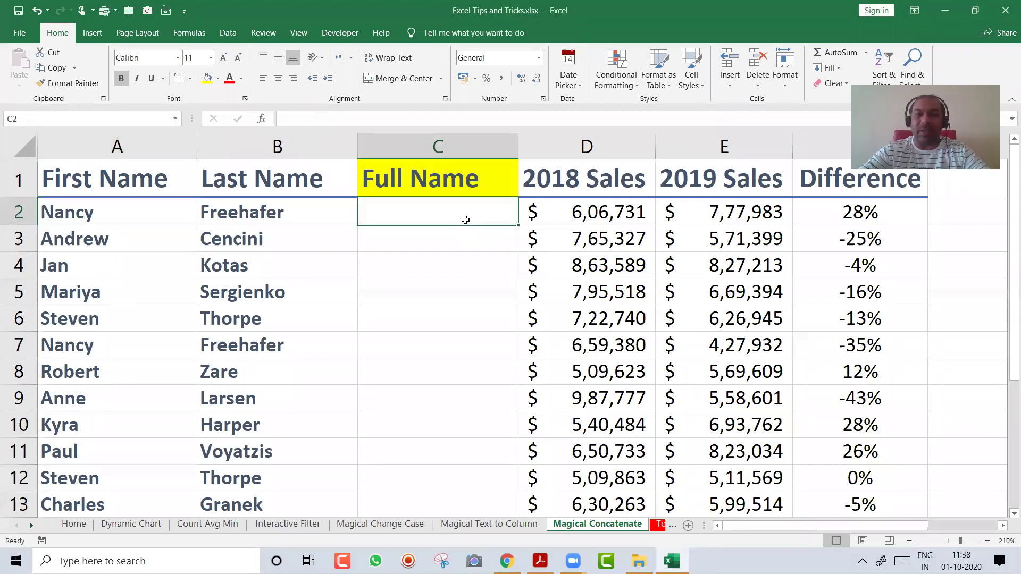
text(=)
key(Left)
key(Left)
text(&)
key(Left)
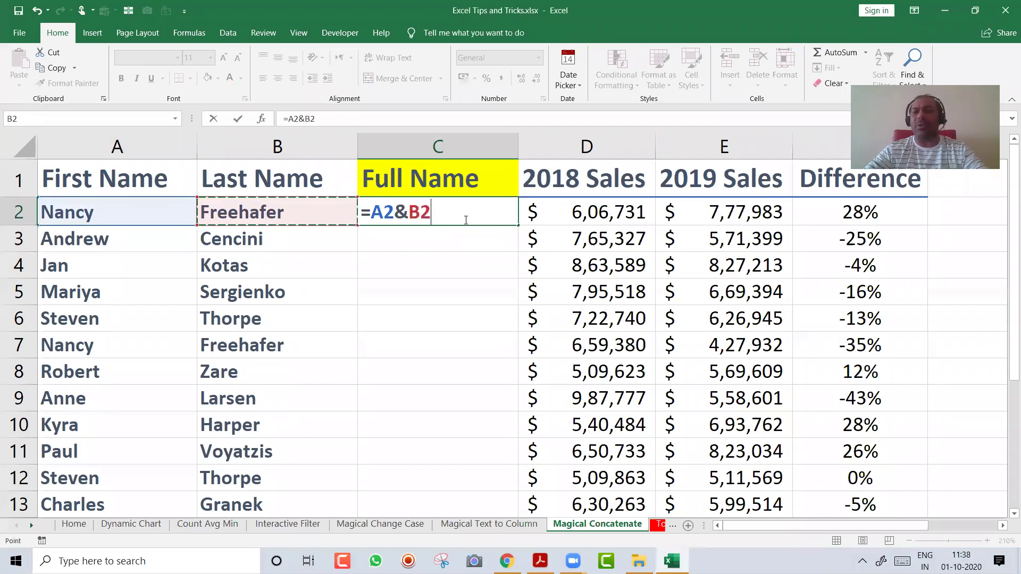
key(Return)
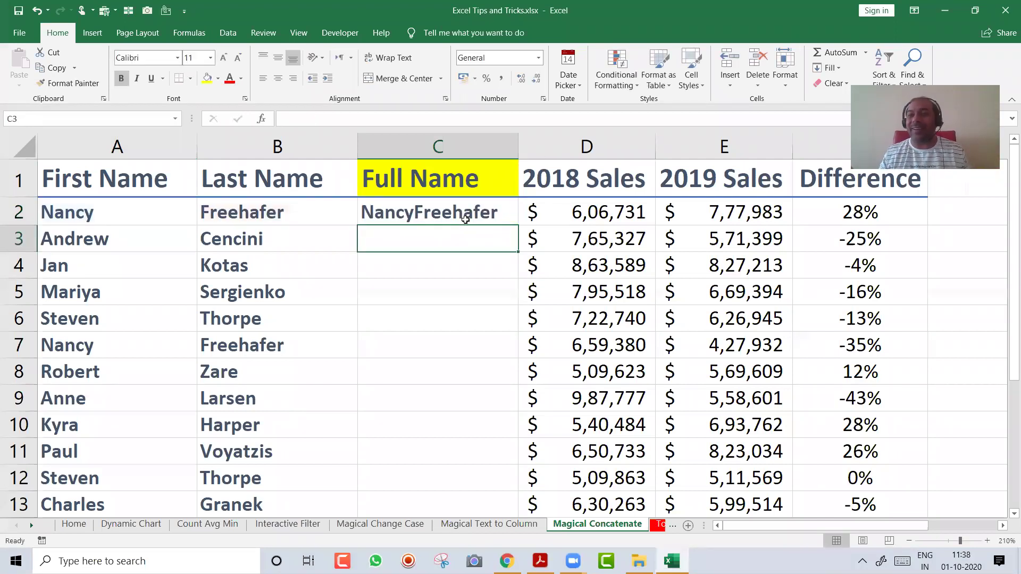
Edit the C2 formula to =A2&" "&B2 so a space separates the names
click(465, 219)
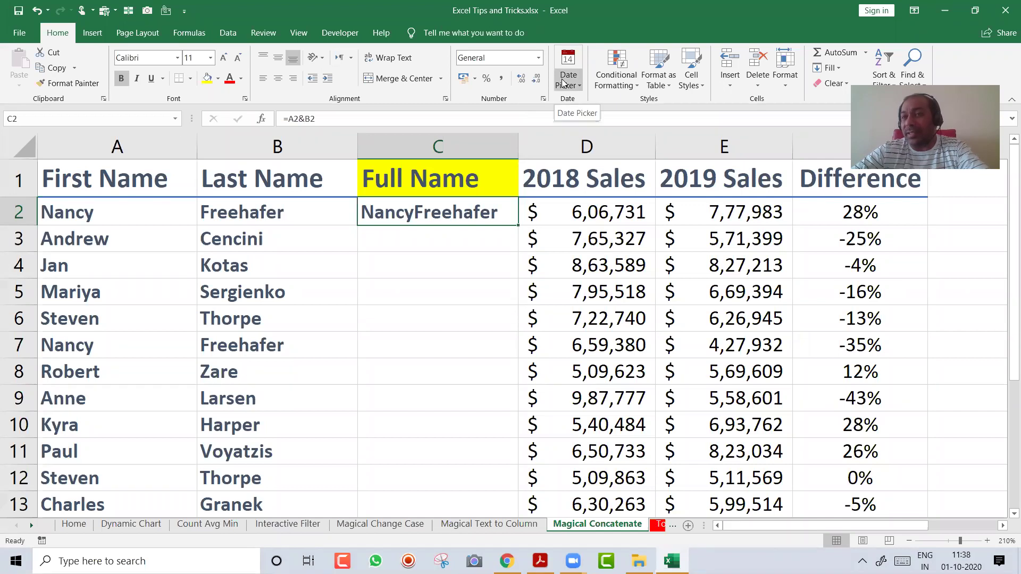
double_click(435, 210)
key(Left)
key(Left)
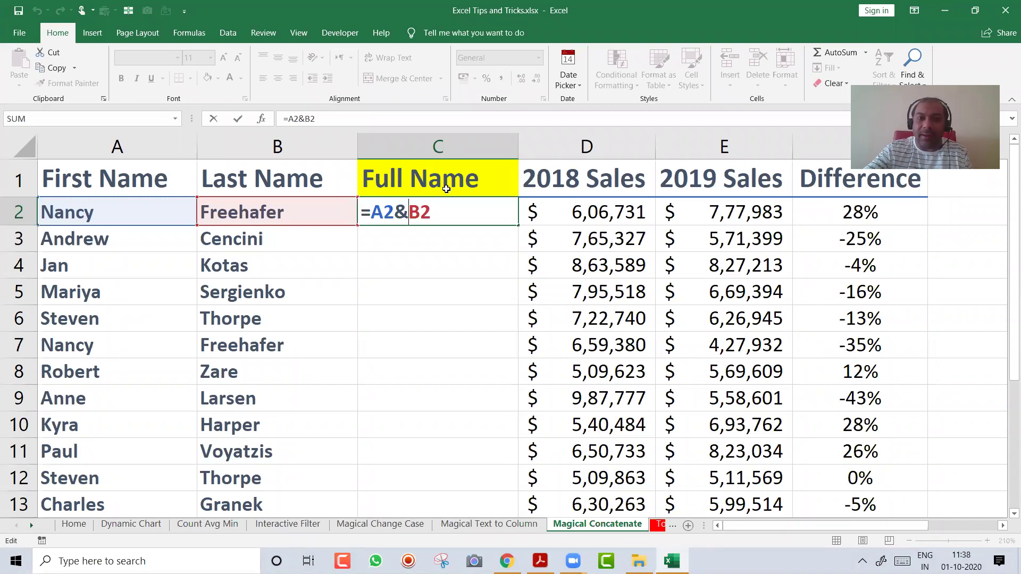
text(" )
text("&)
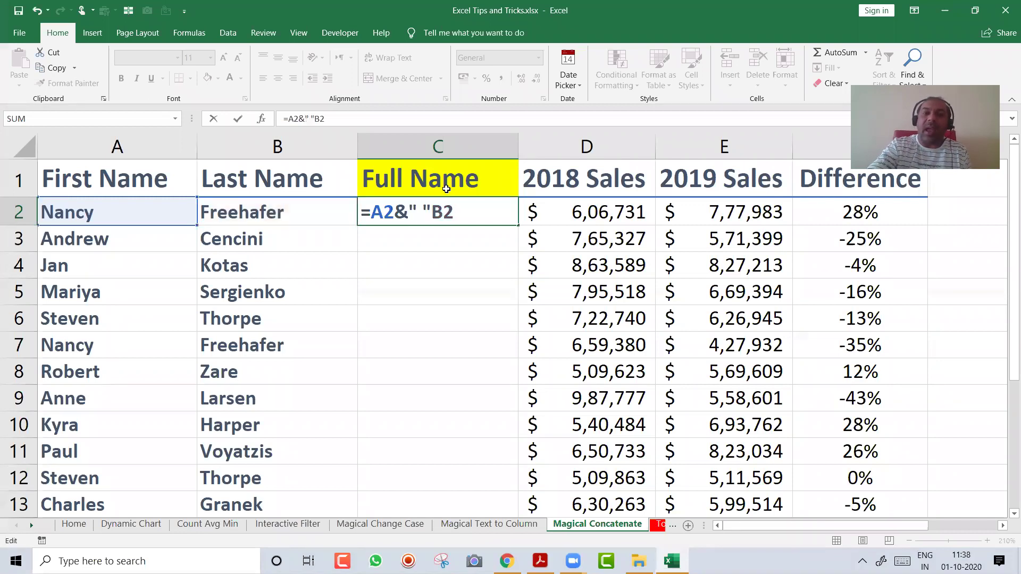
key(Left)
key(Left)
key(Left)
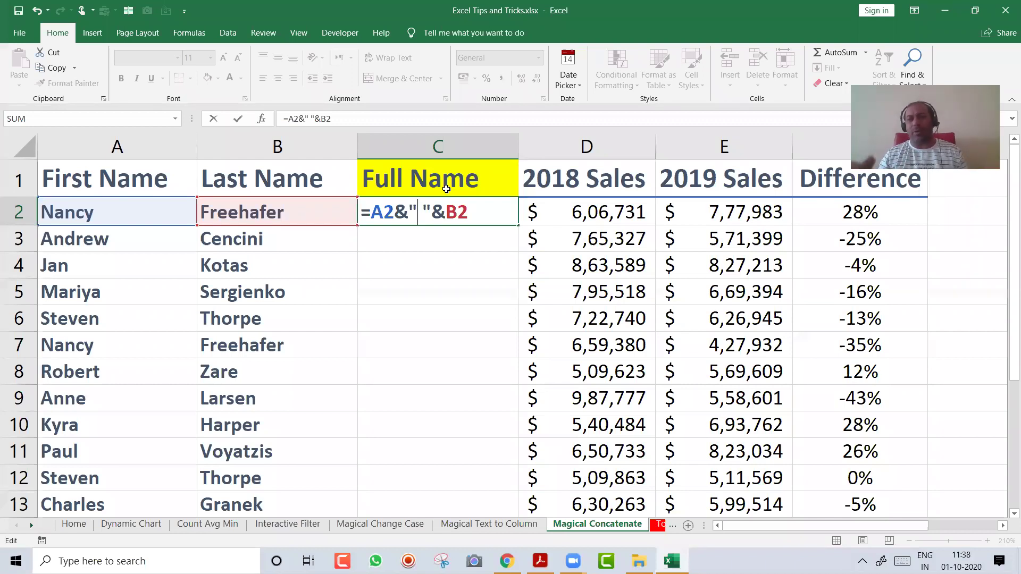
key(ctrl+Return)
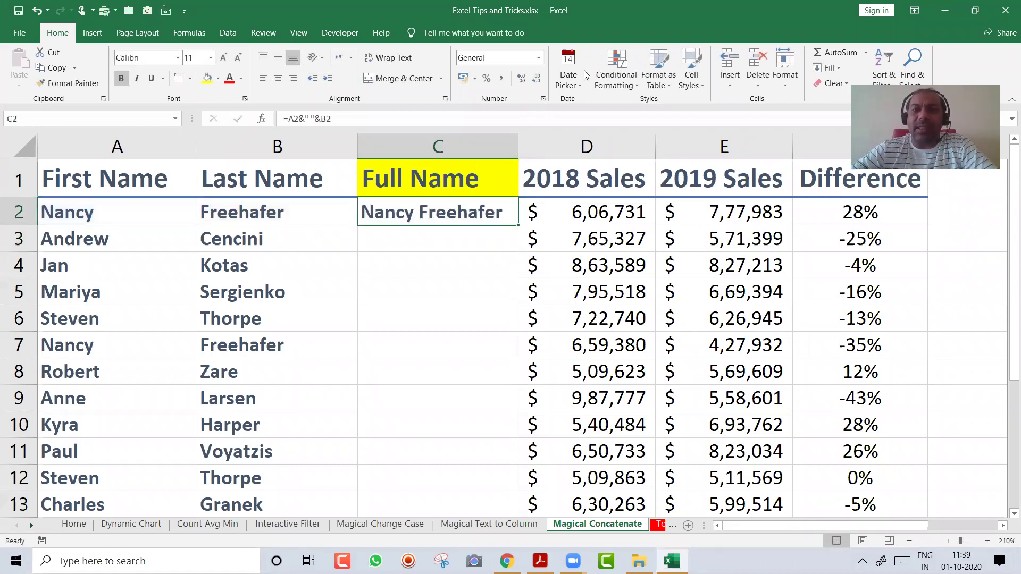
double_click(492, 202)
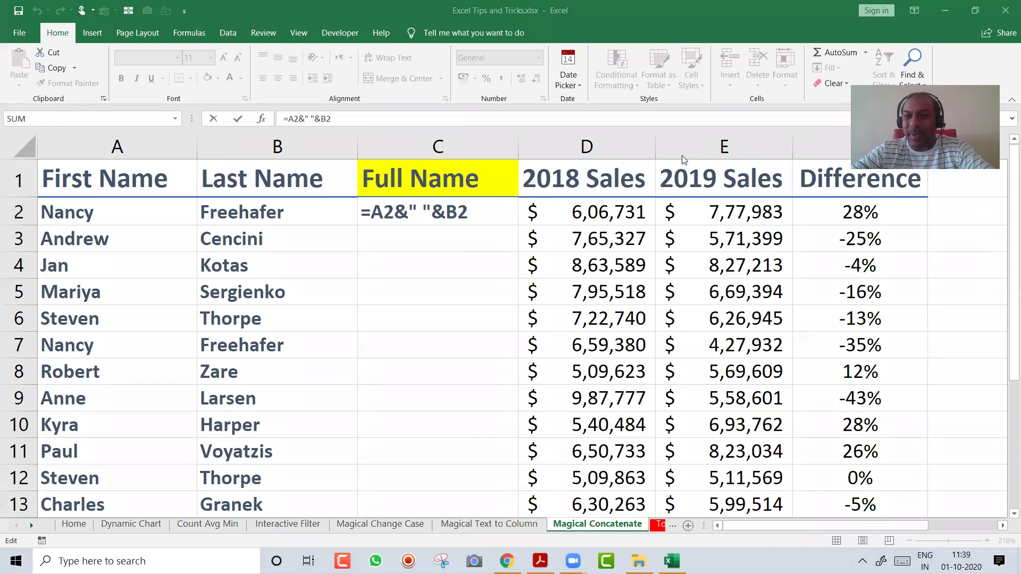
Copy the C2 full-name formula down the Full Name column to C18
click(475, 214)
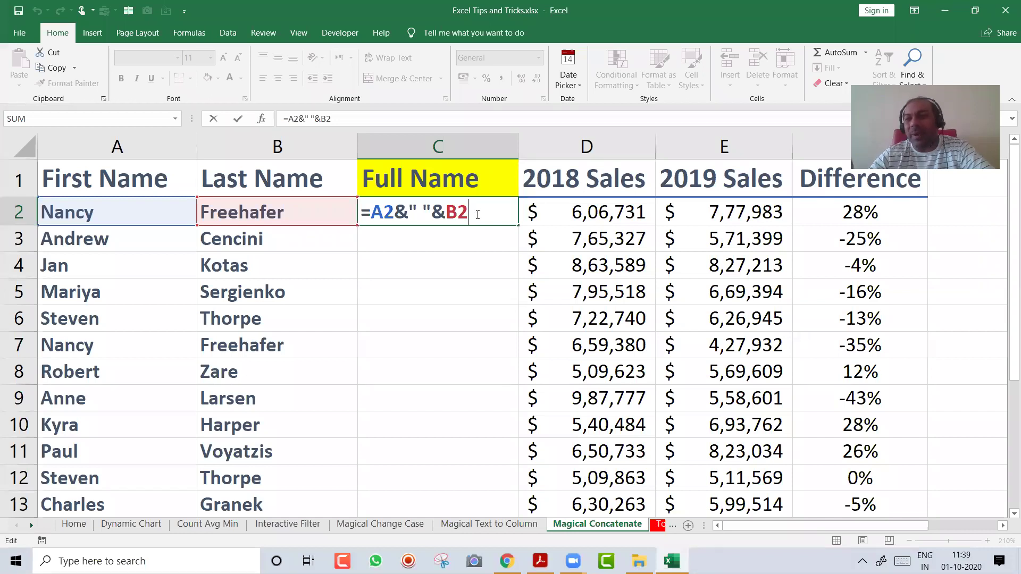
key(Return)
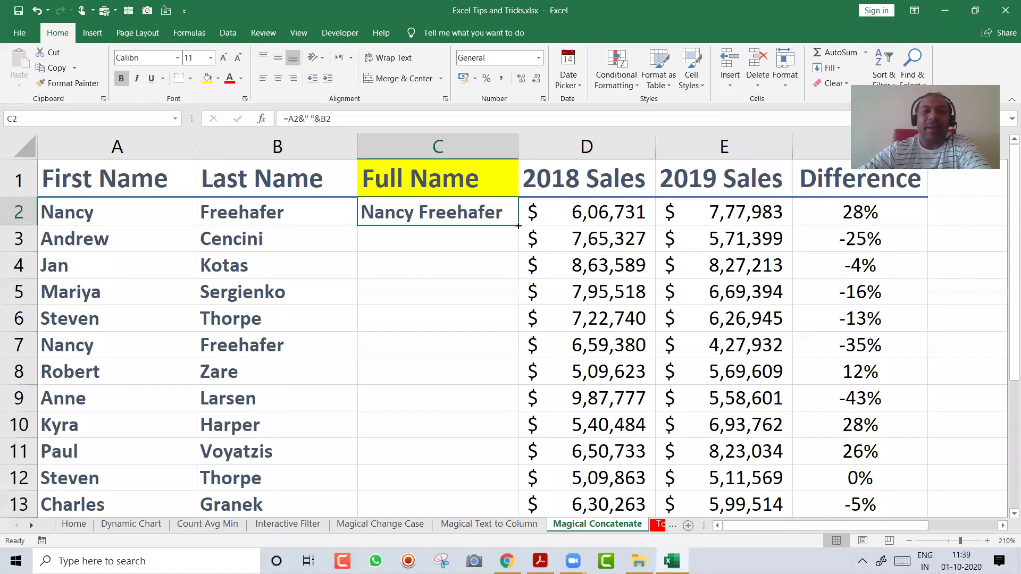
double_click(517, 226)
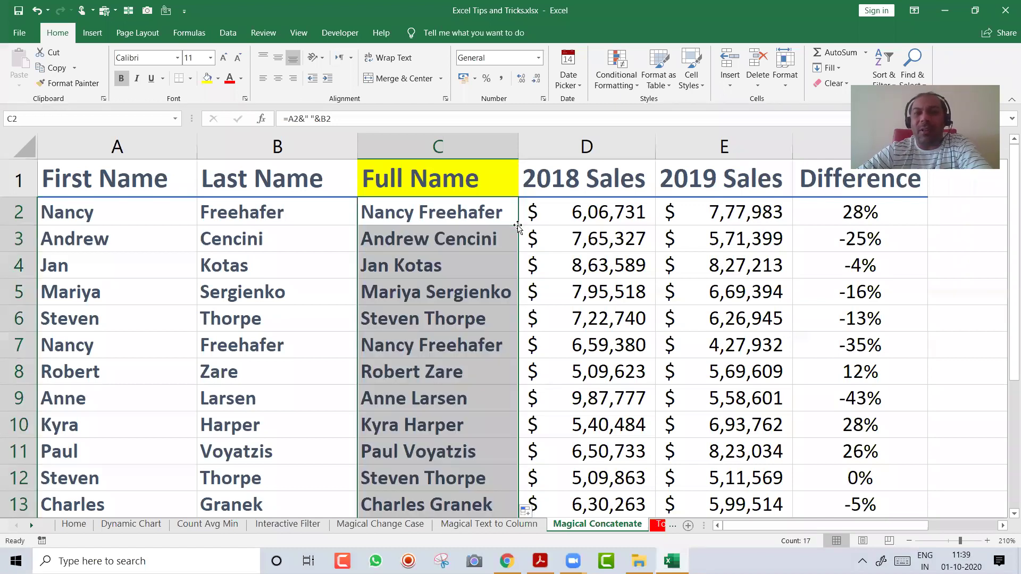
double_click(458, 211)
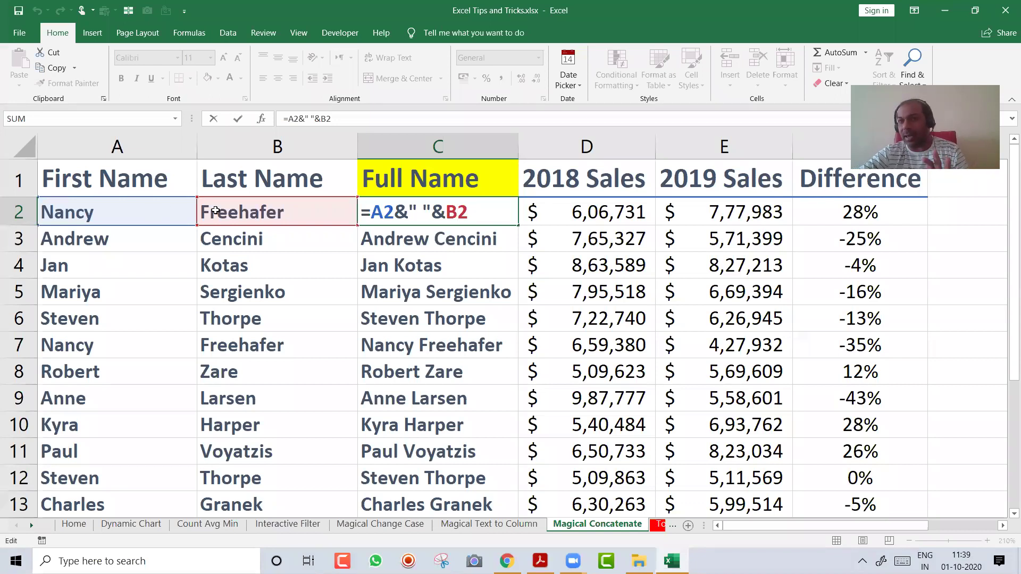
key(Escape)
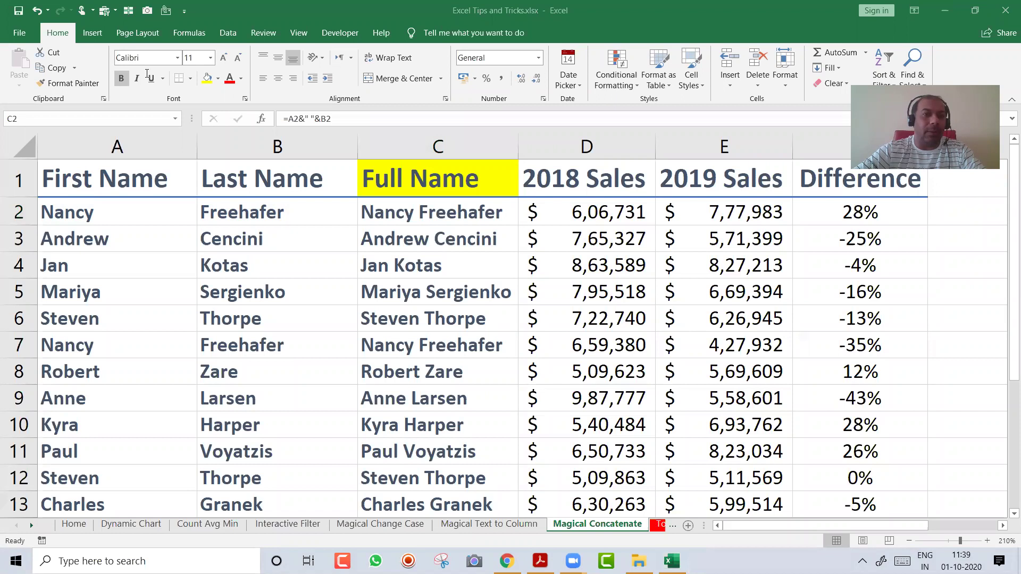
Delete the First and Last Name columns, undo it, and recheck C2's =A2&" "&B2 formula
drag(133, 147, 236, 133)
key(ctrl+minus)
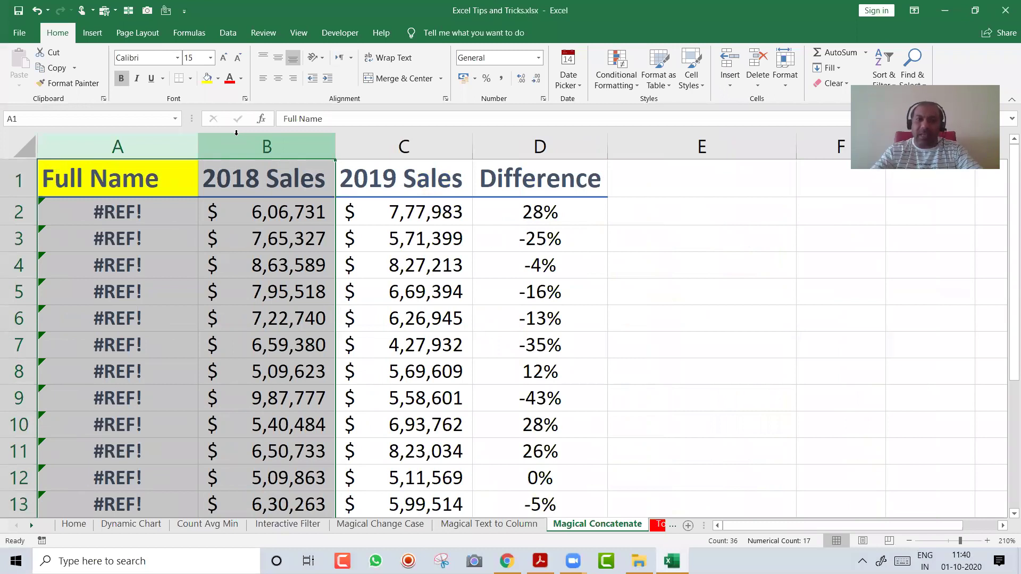
key(ctrl+z)
click(482, 213)
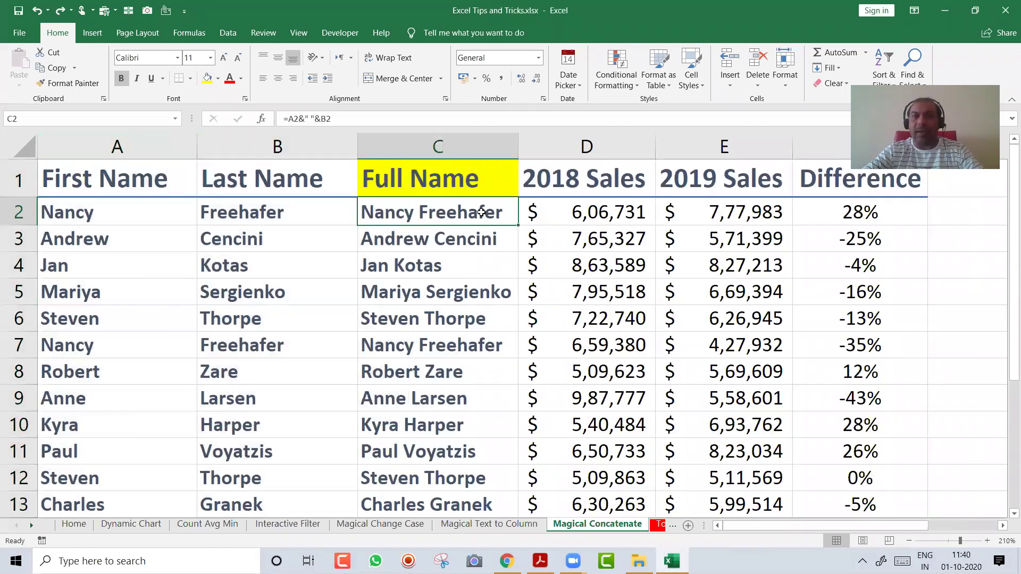
double_click(481, 212)
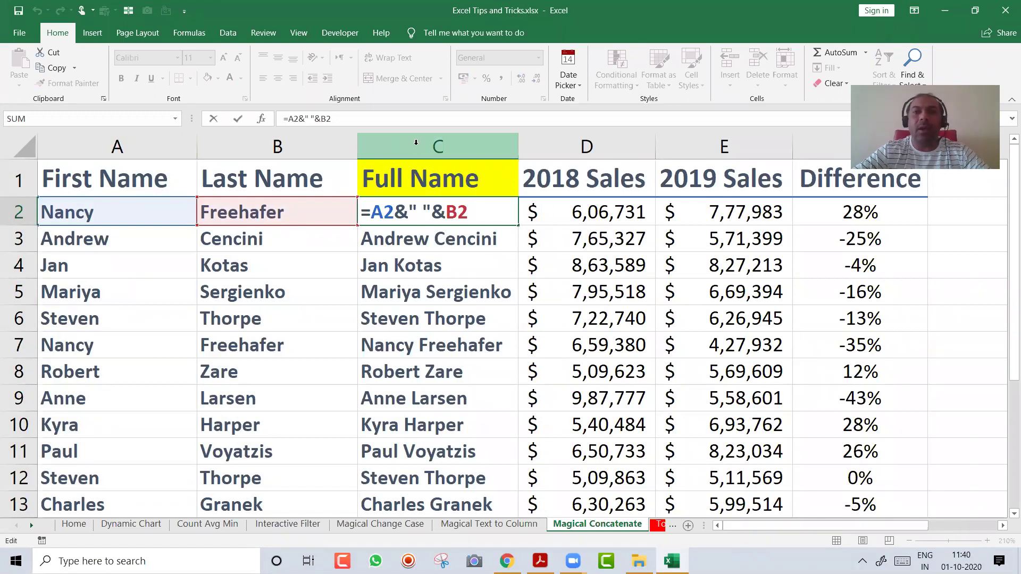
key(ctrl+Return)
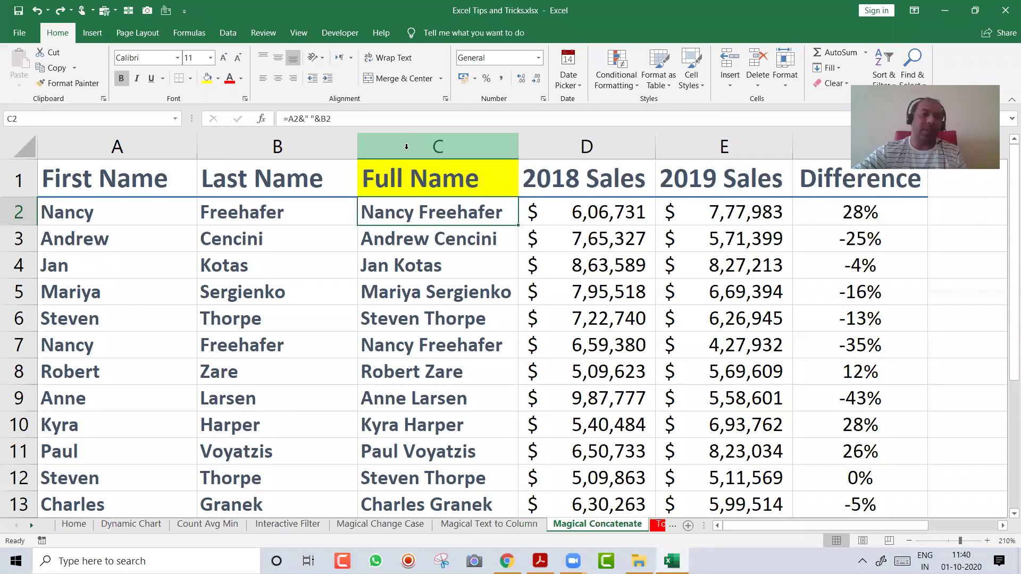
Copy column C and paste it back as values, then check C2, C3 and C5
click(406, 147)
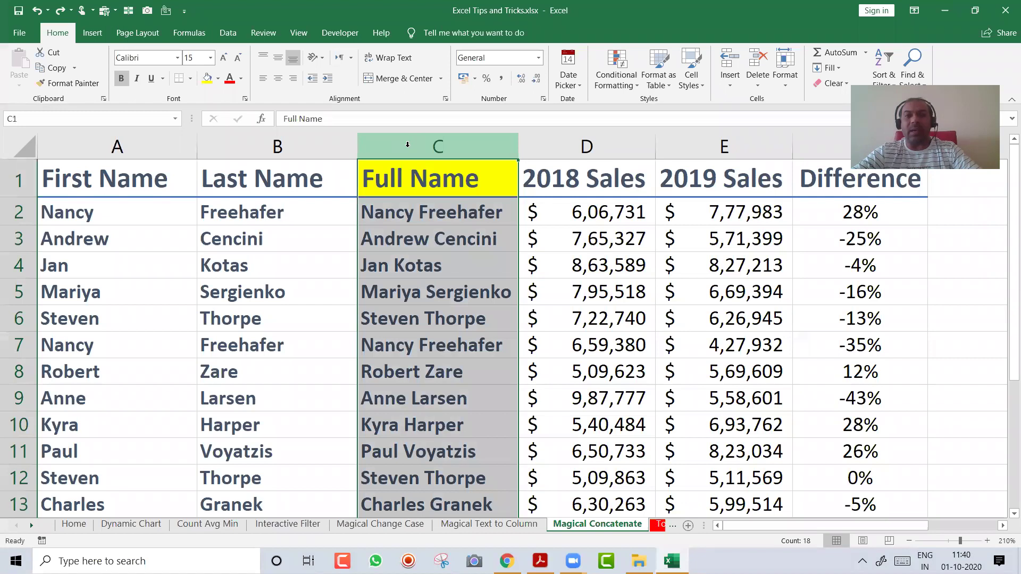
key(ctrl+c)
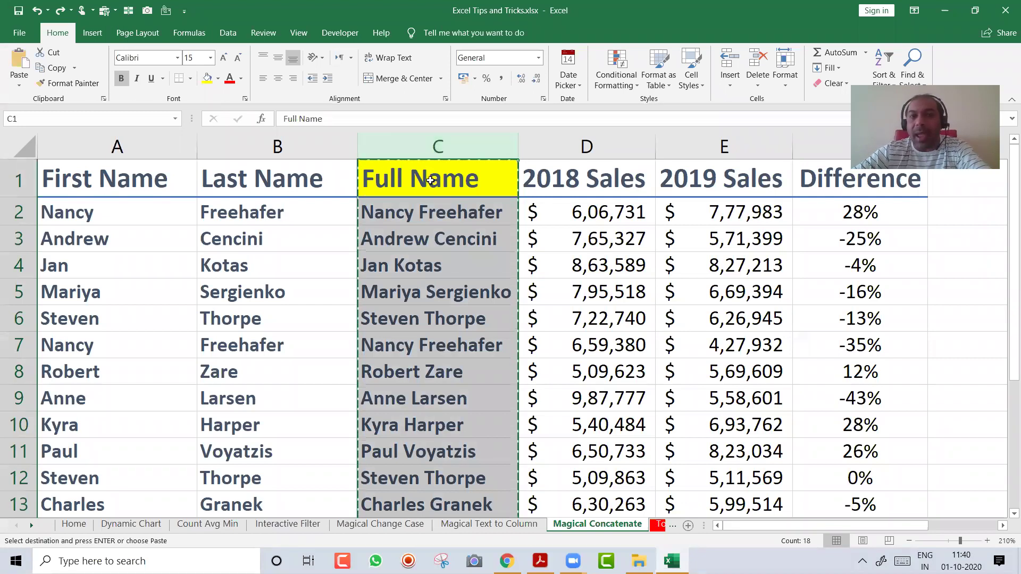
right_click(431, 179)
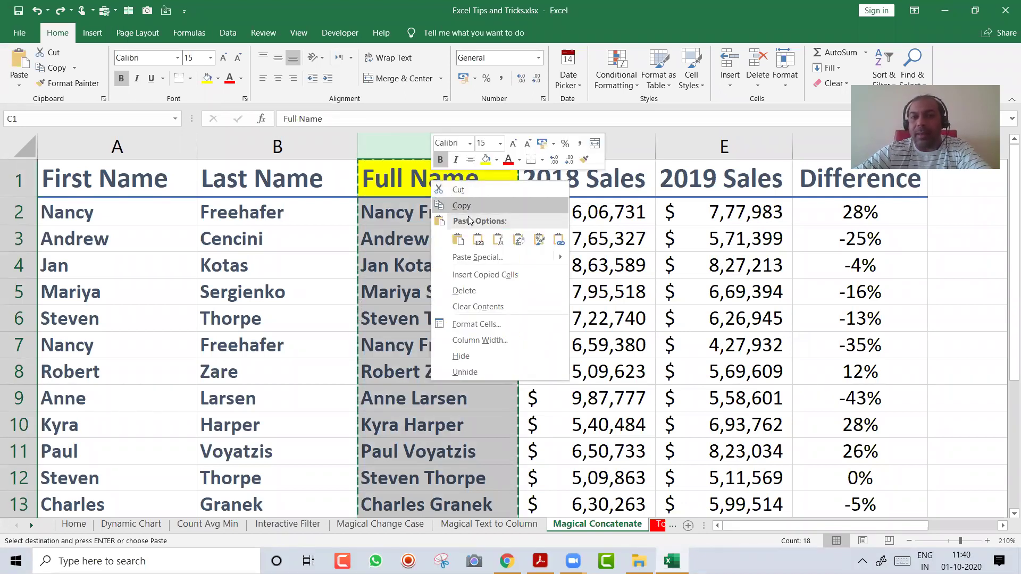
click(480, 237)
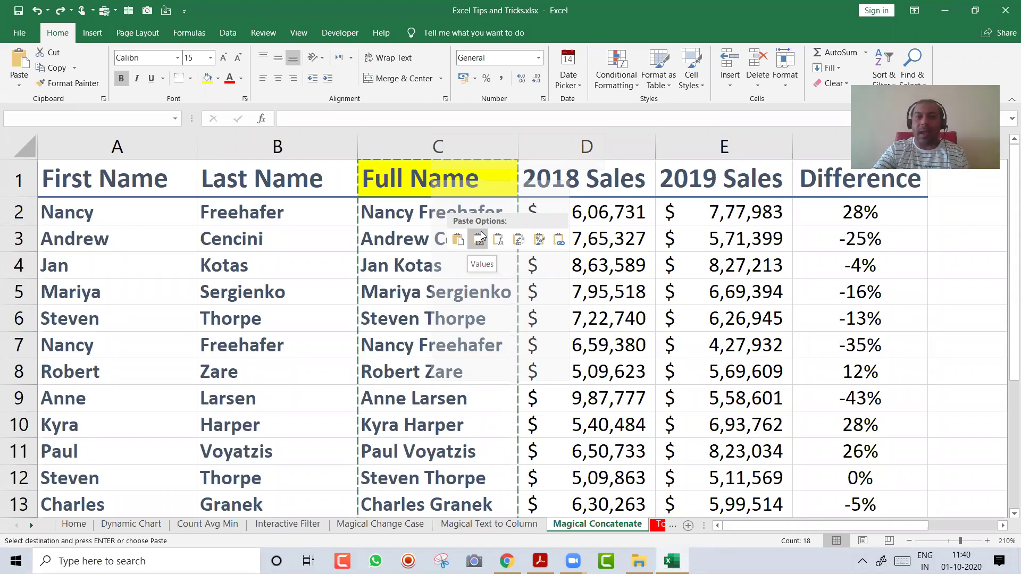
click(480, 235)
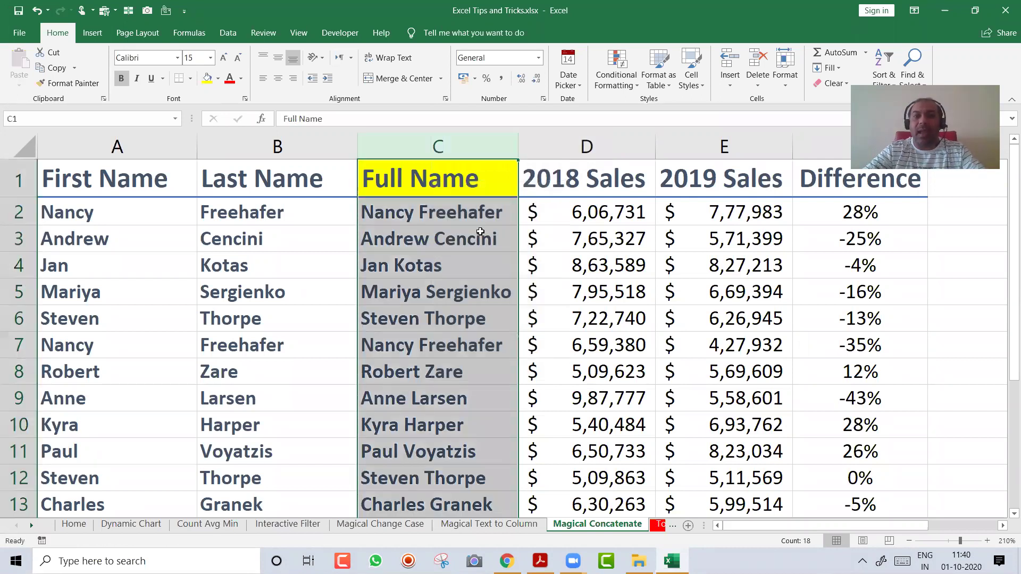
click(480, 224)
click(480, 232)
key(Down)
key(Down)
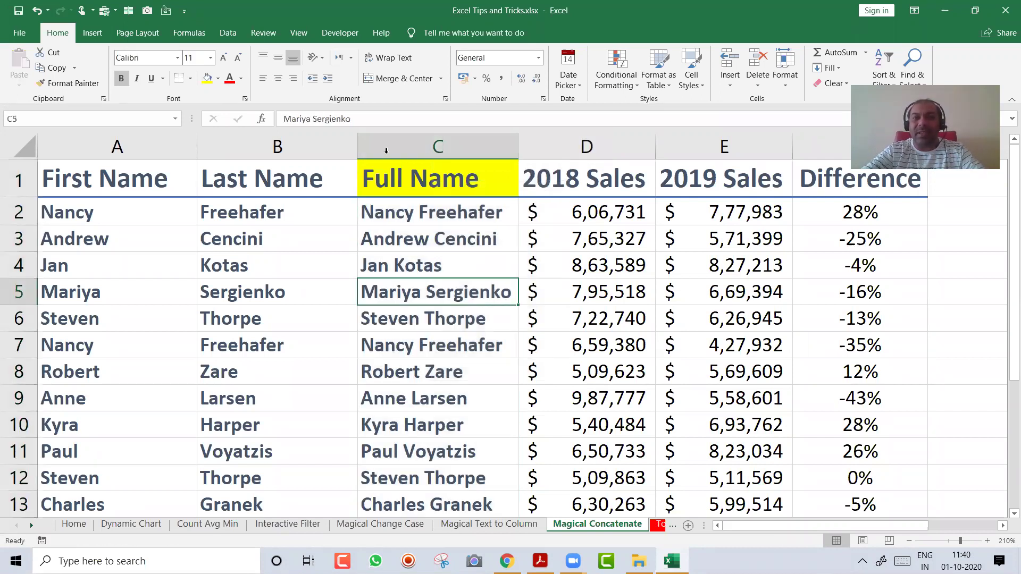
Clear and delete the First and Last Name columns, then undo both
drag(277, 147, 113, 146)
key(Delete)
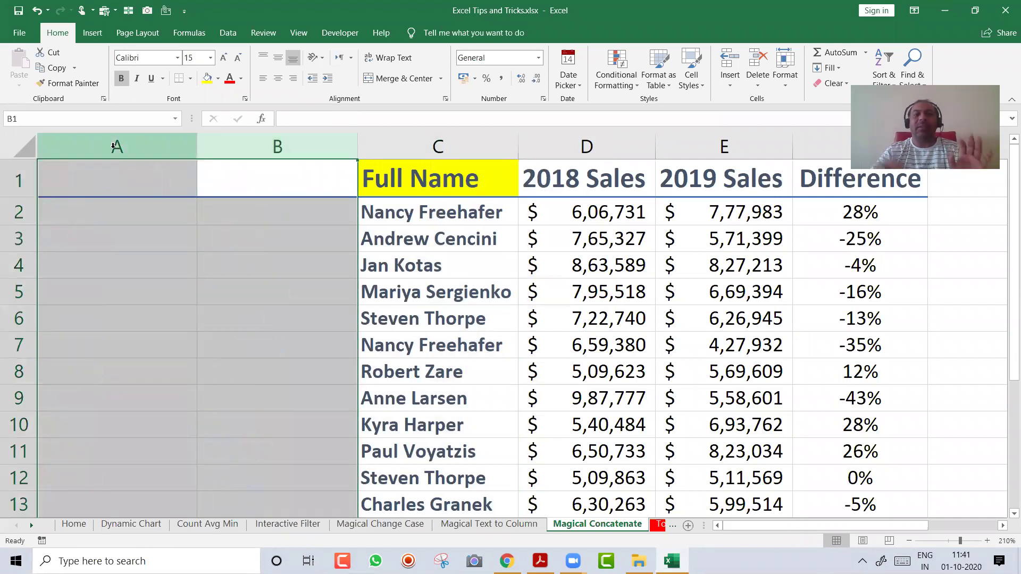
key(ctrl+minus)
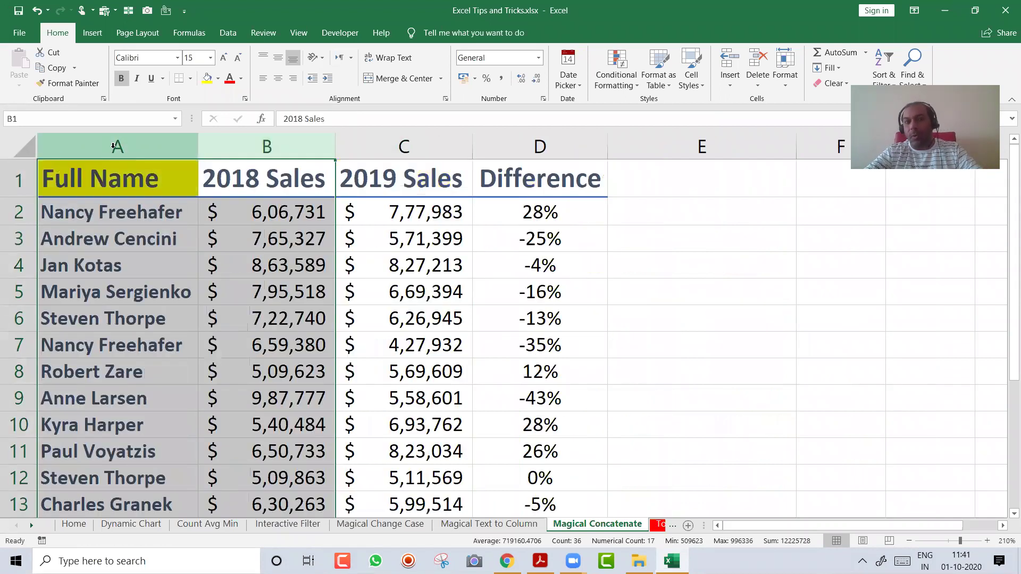
key(ctrl+z)
key(ctrl+z)
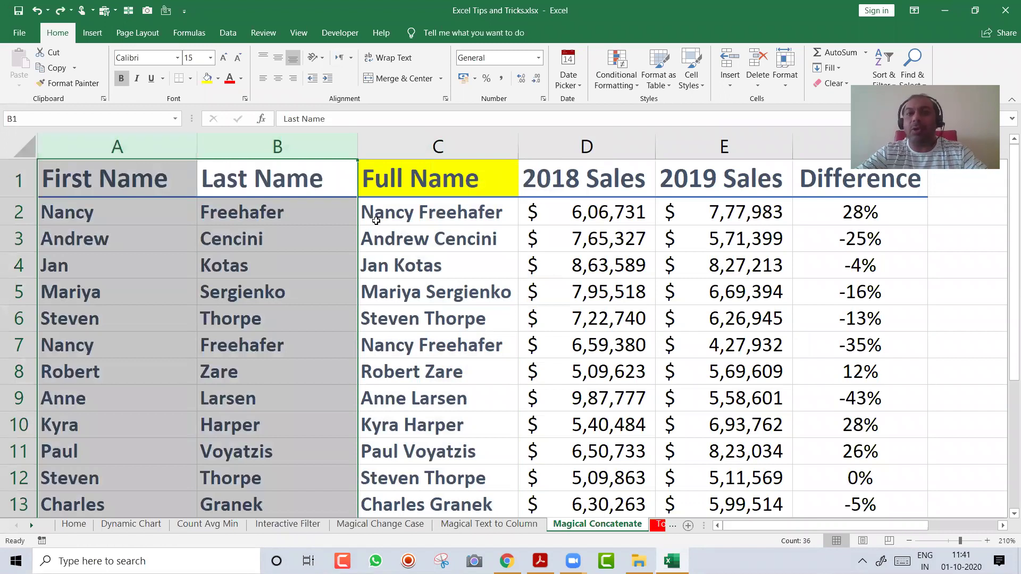
Inspect the joining formula in C2 of the Full Name column
click(406, 212)
key(ctrl+space)
key(ctrl+c)
key(Escape)
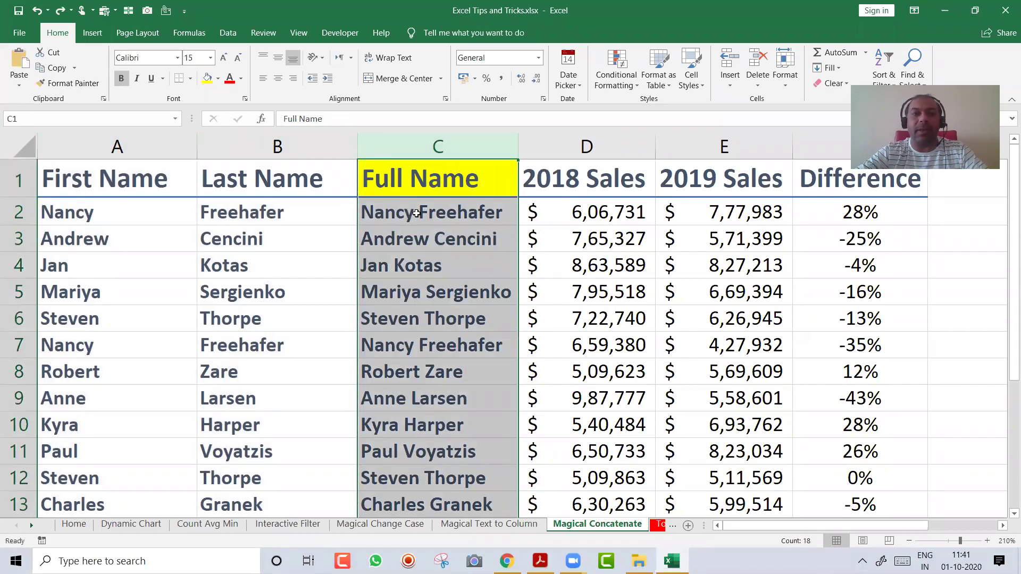
click(419, 213)
double_click(427, 210)
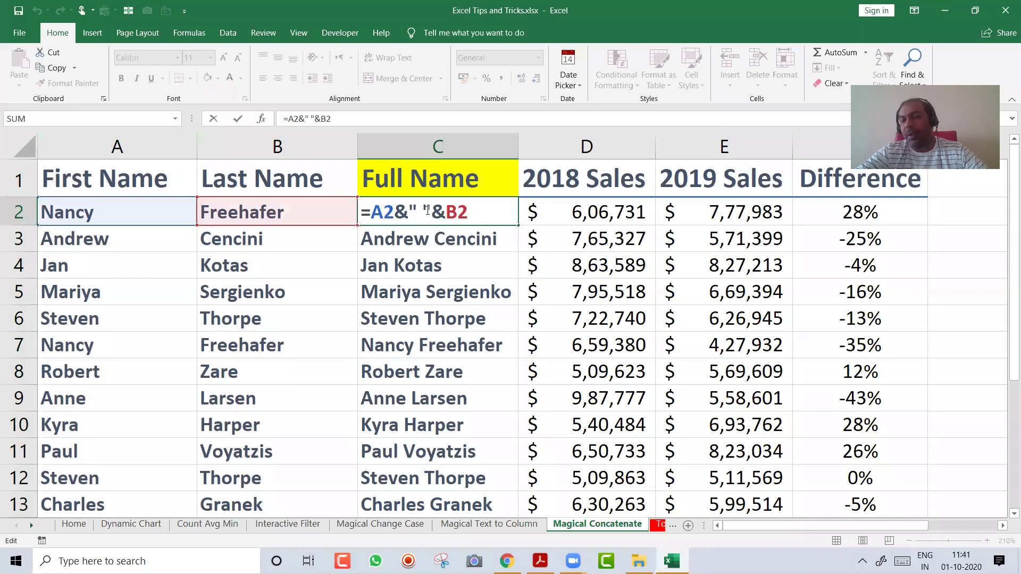
key(Escape)
Delete the First and Last Name columns again and undo to restore them
drag(178, 144, 236, 139)
key(ctrl+minus)
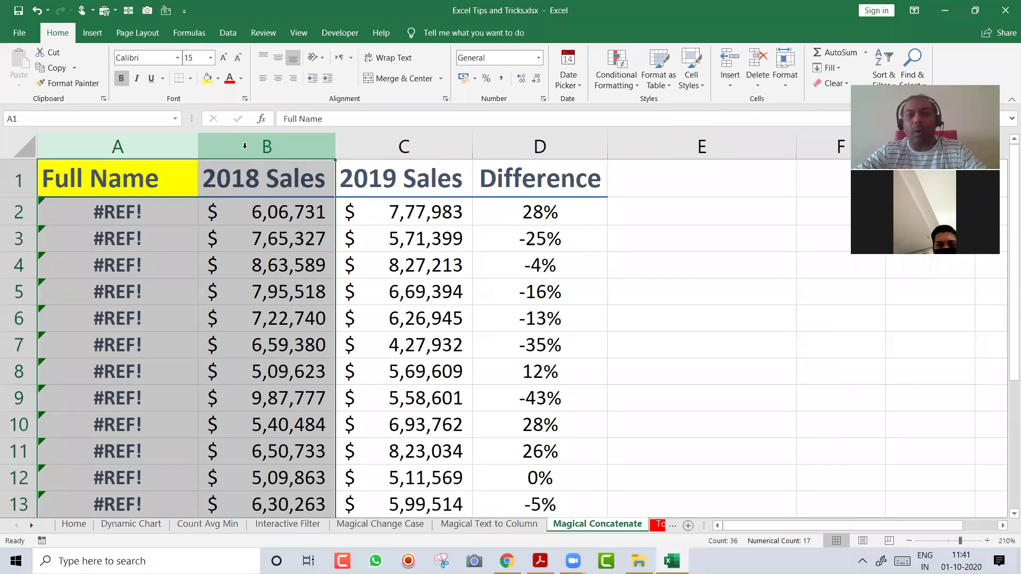
key(ctrl+z)
key(ctrl+z)
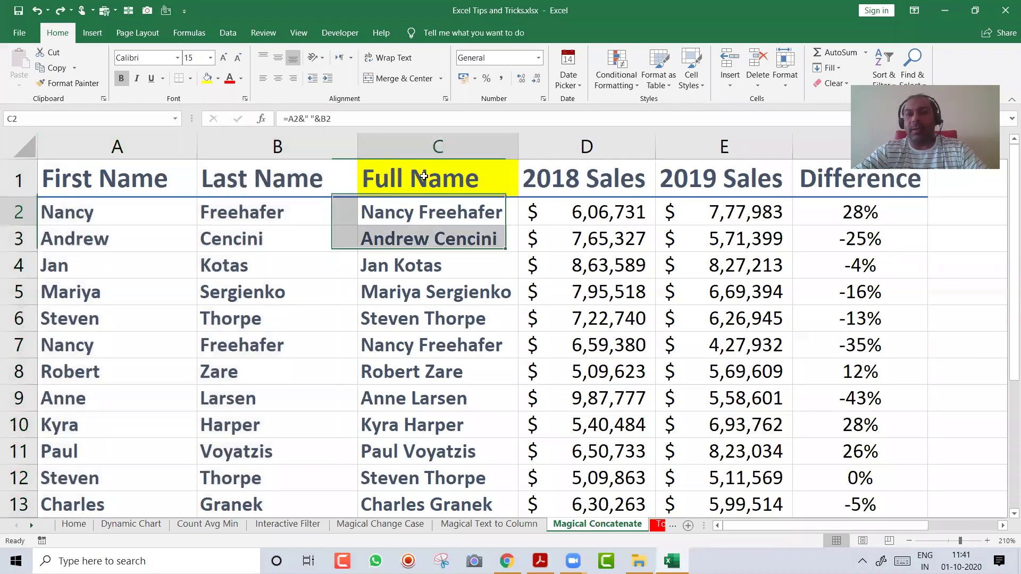
click(439, 145)
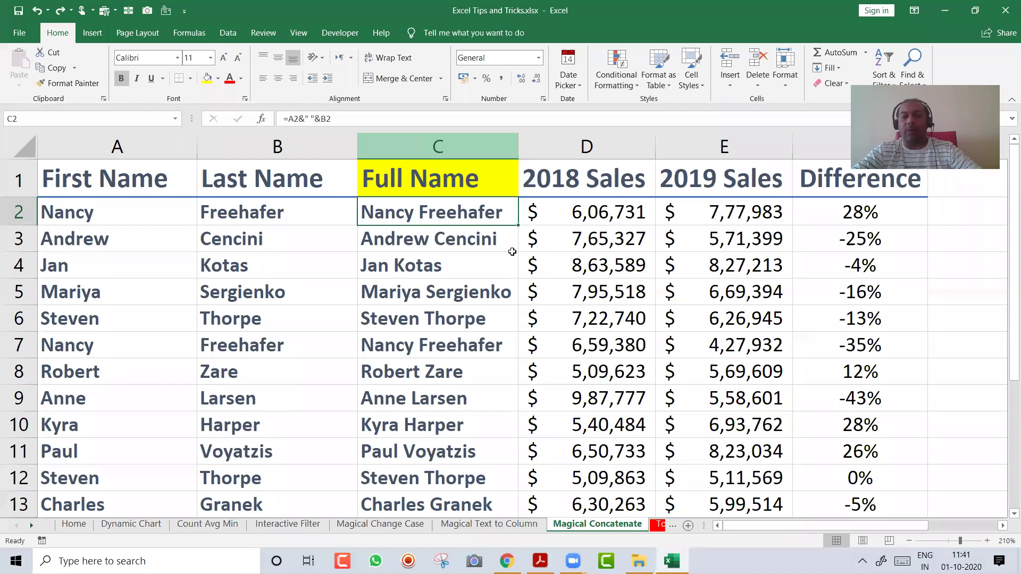
Copy column C and paste it onto itself as Values through Paste Special
click(450, 145)
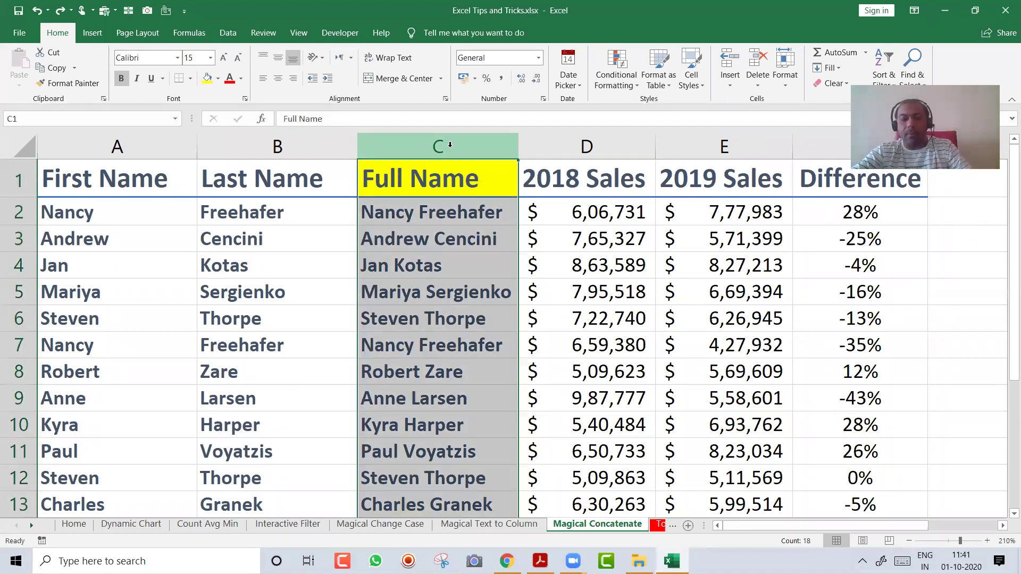
key(ctrl+c)
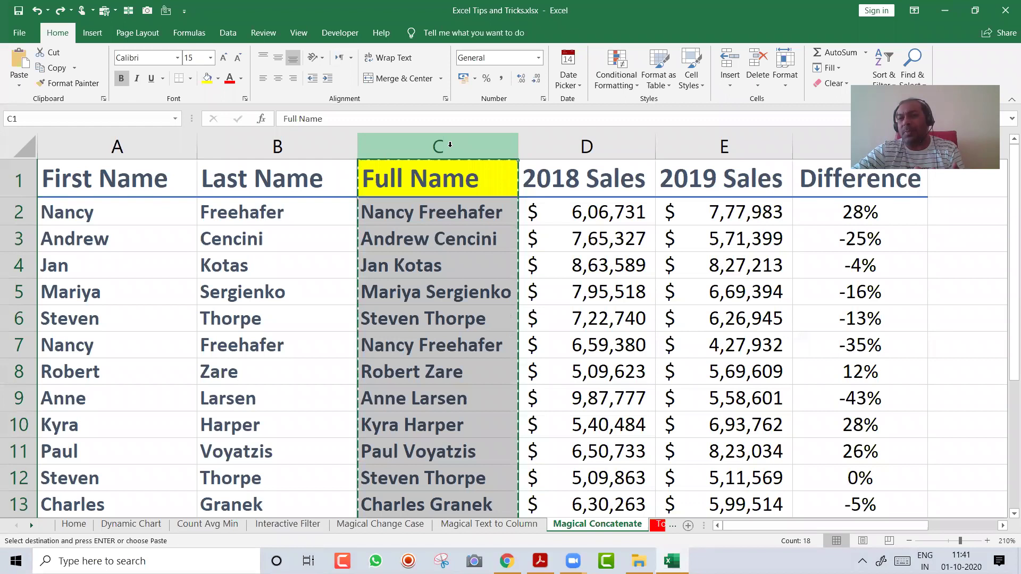
right_click(452, 181)
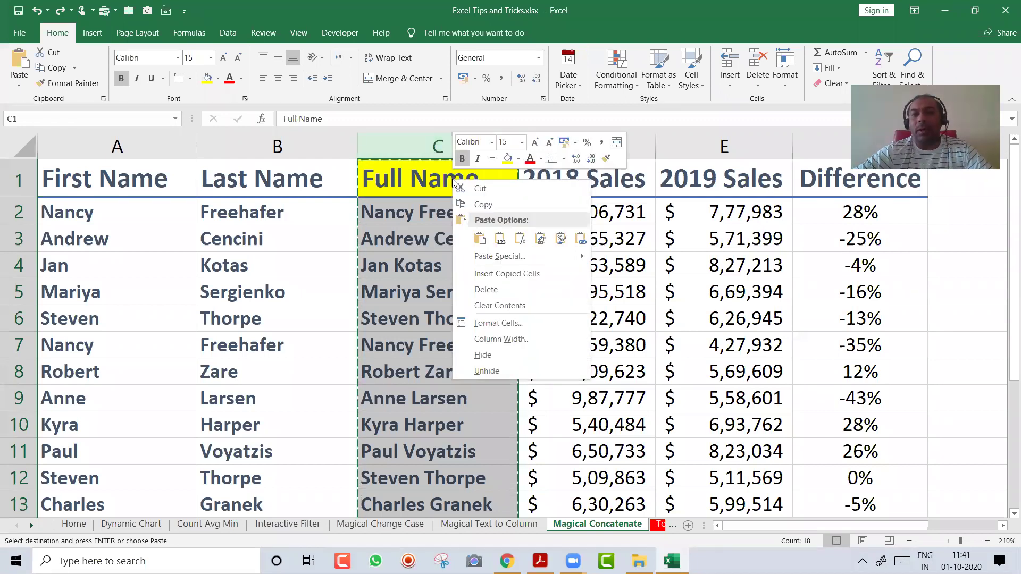
click(500, 238)
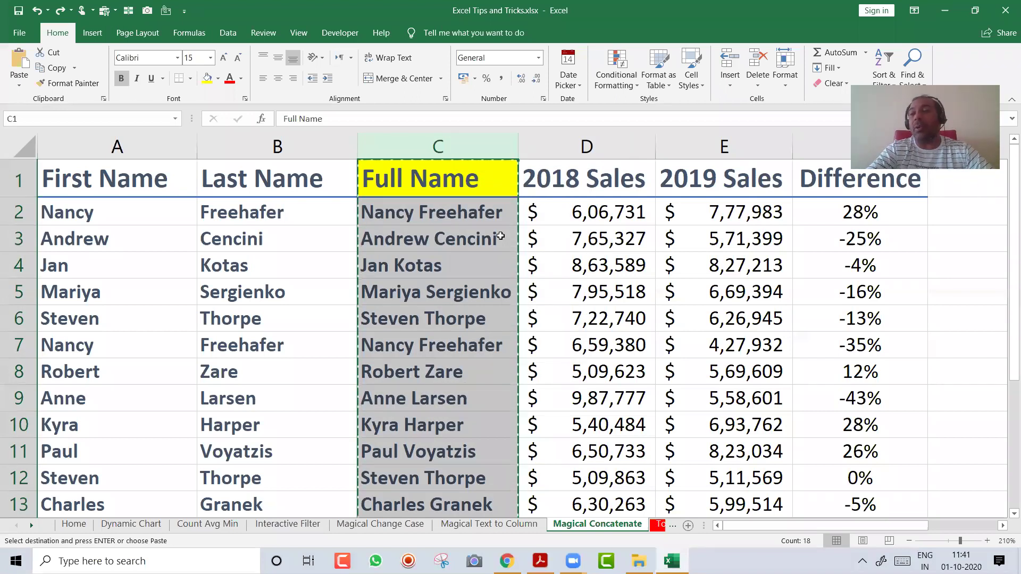
key(ctrl+alt+v)
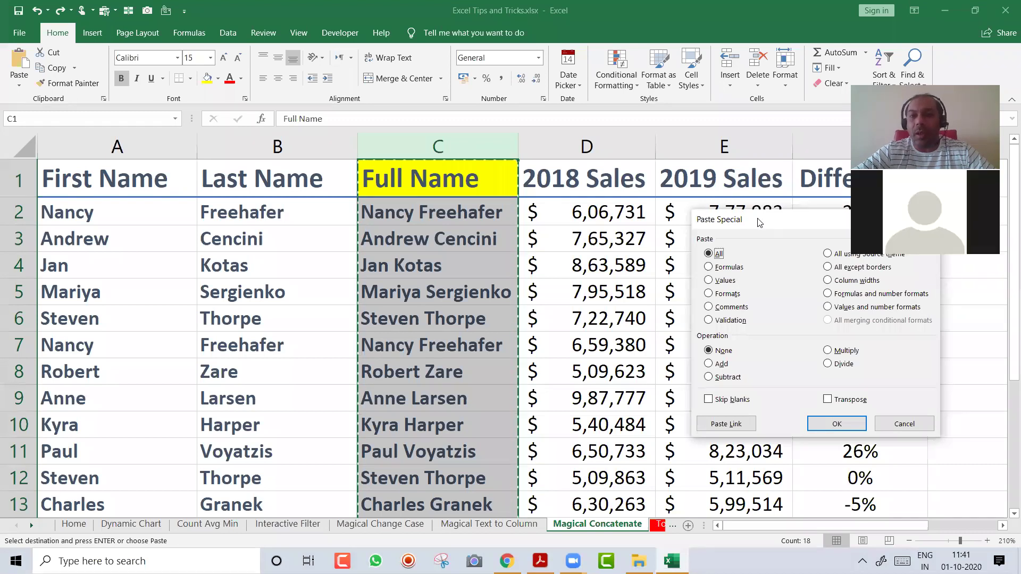
drag(759, 222, 602, 202)
click(567, 261)
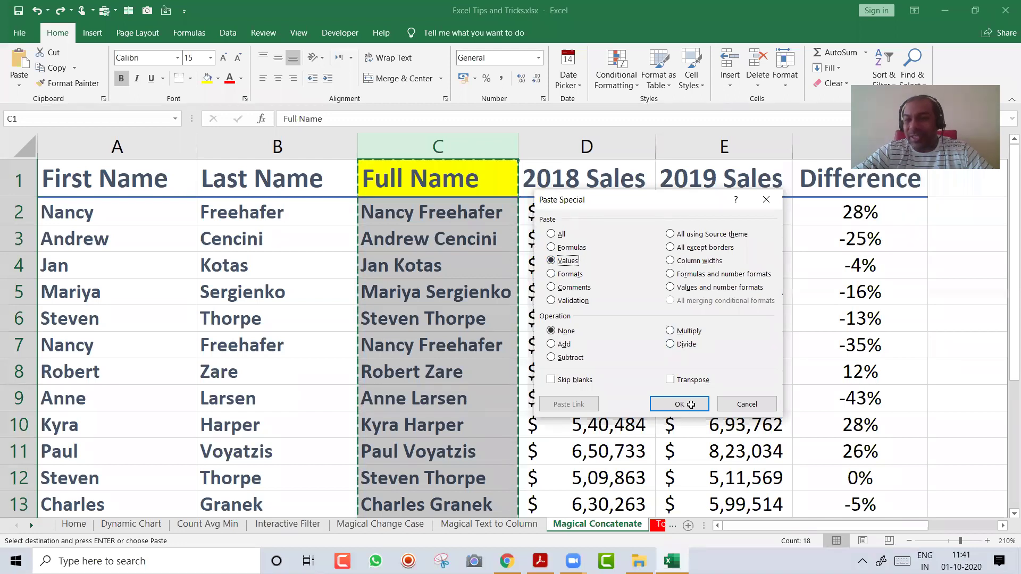
click(690, 404)
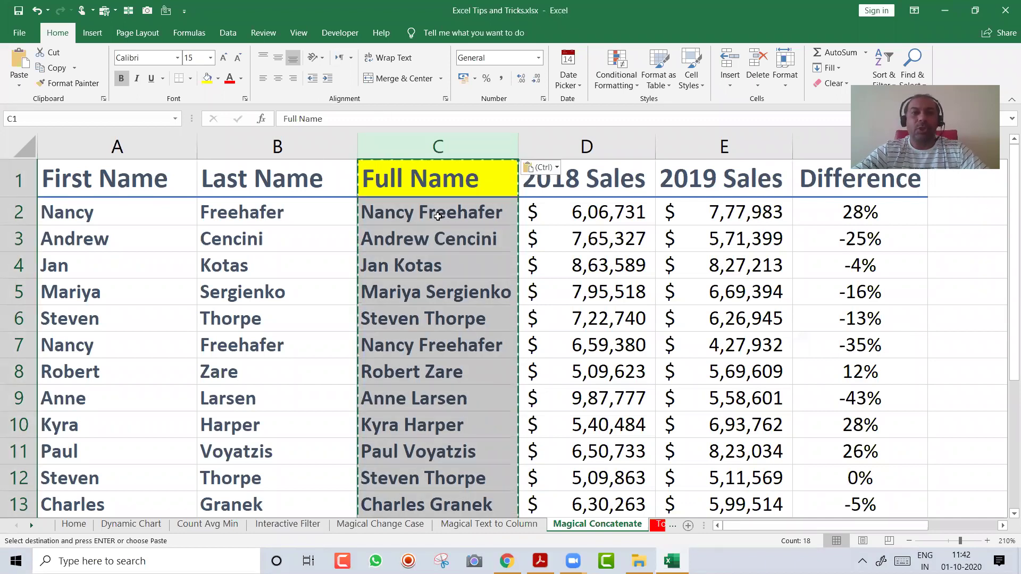
key(Escape)
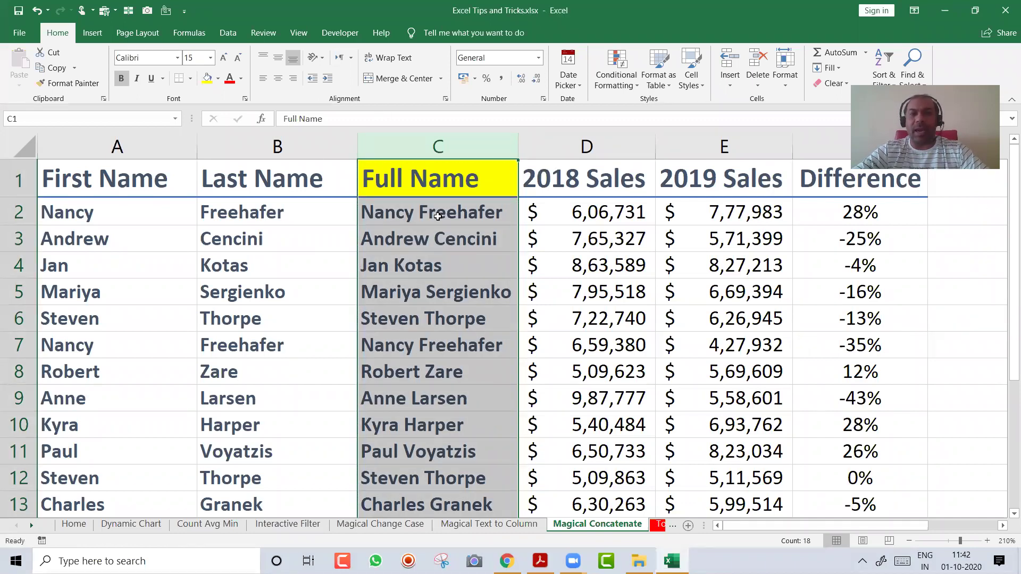
Delete the Full Name column and insert a blank column C before 2018 Sales
click(438, 216)
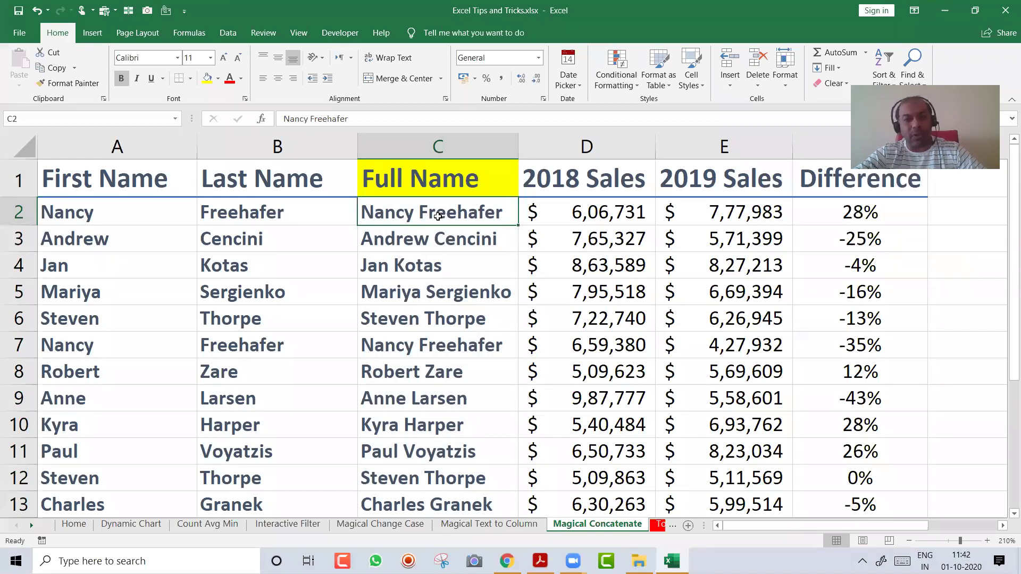
key(ctrl+space)
key(ctrl+minus)
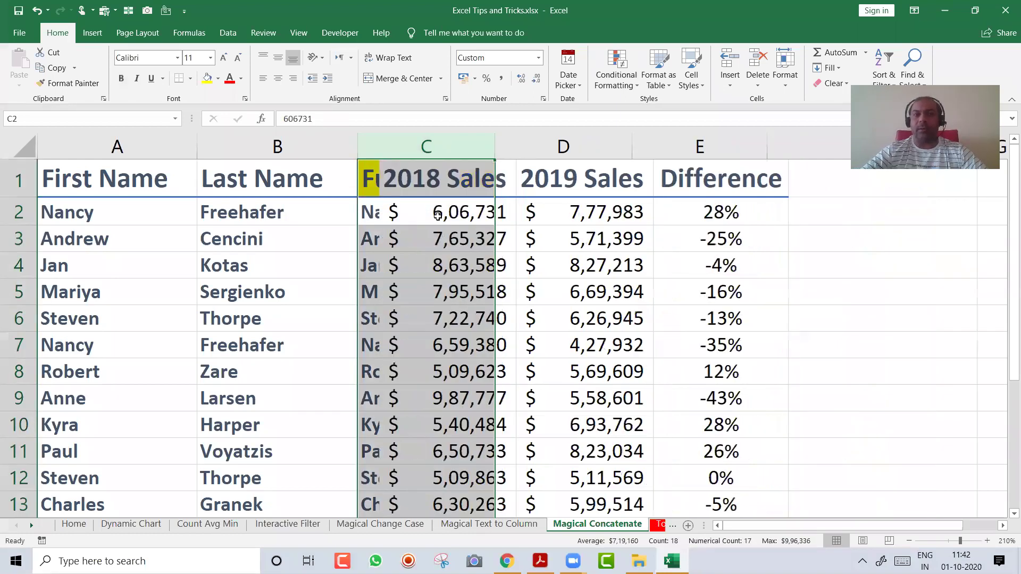
key(Left)
key(Right)
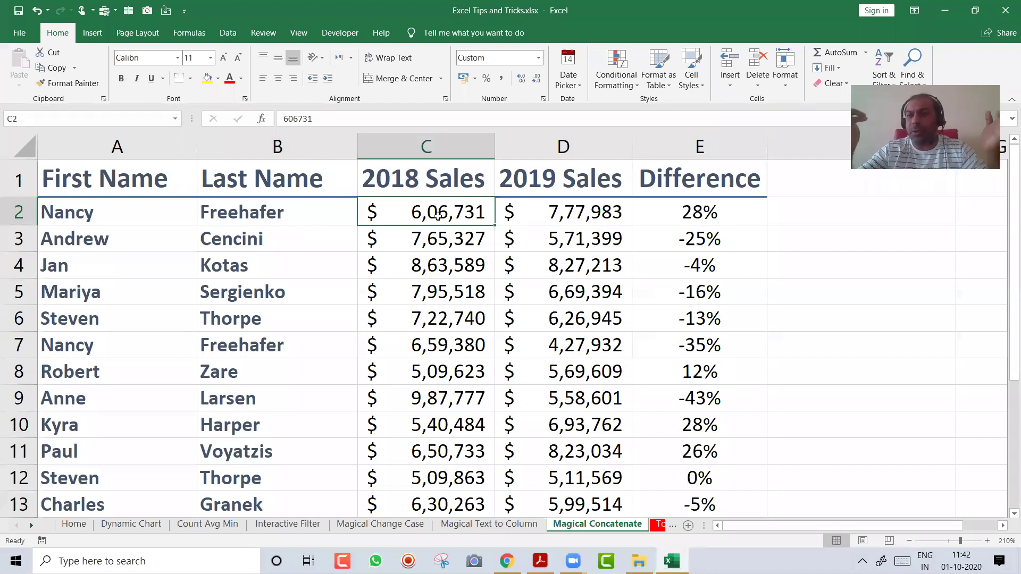
key(ctrl+space)
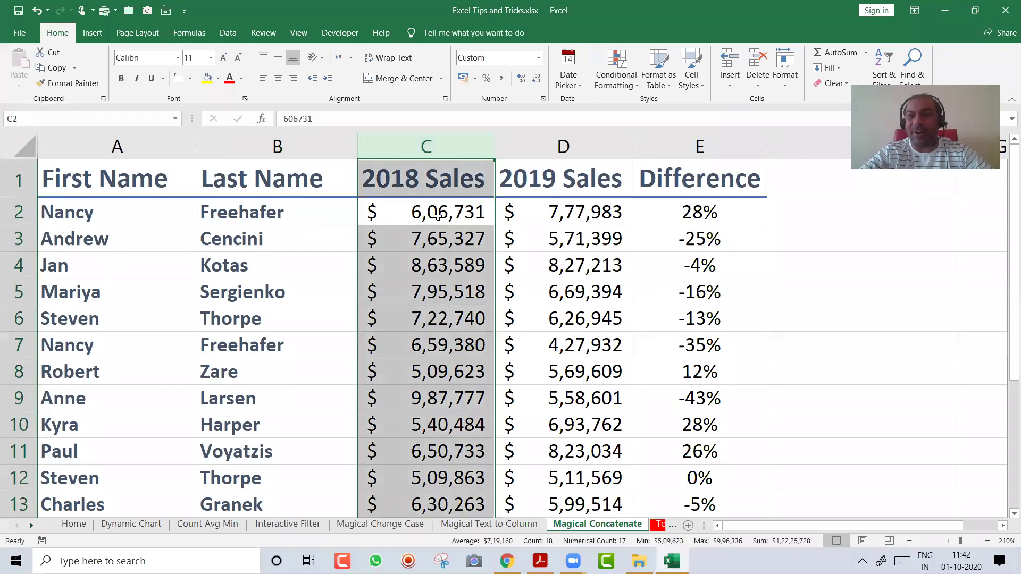
key(ctrl+shift+equal)
Clear the First Name and Last Name headers in A1:B1
key(Left)
key(Up)
key(Left)
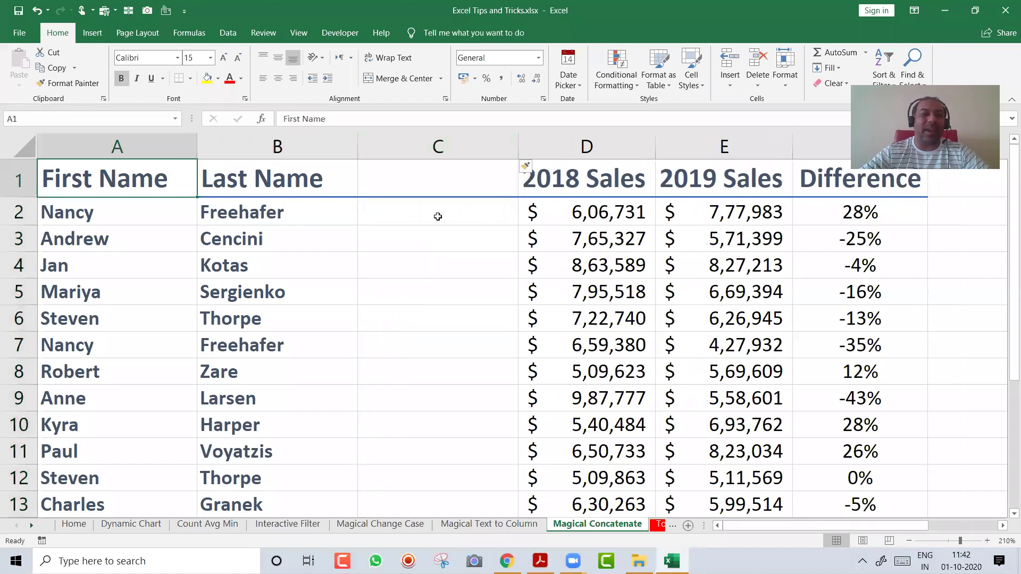
key(shift+Right)
key(Delete)
key(Down)
key(Right)
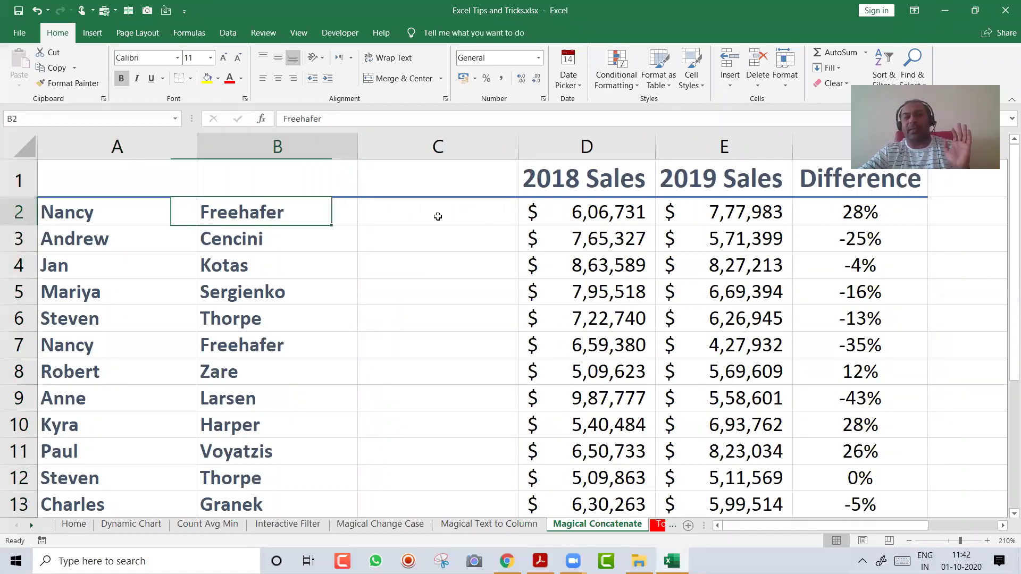
key(Right)
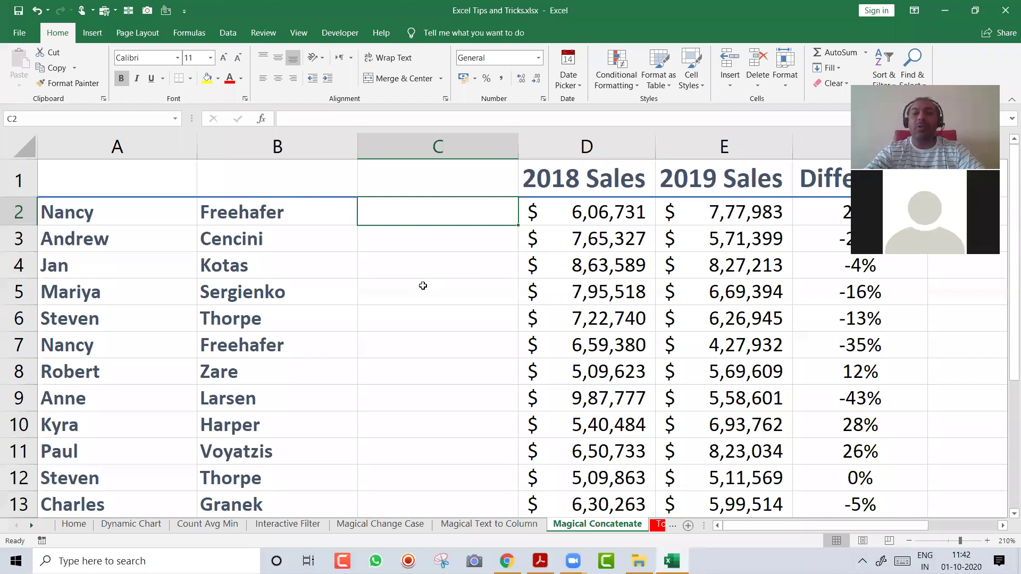
Enter the first person's full name in C2 as an example and Flash Fill the rest of column C
text(Nancy)
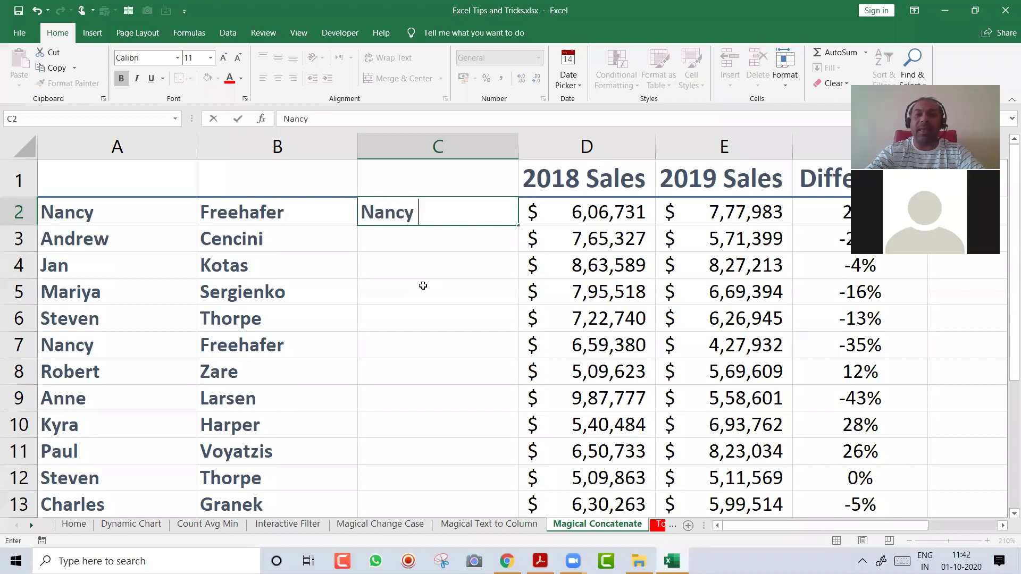
text( F)
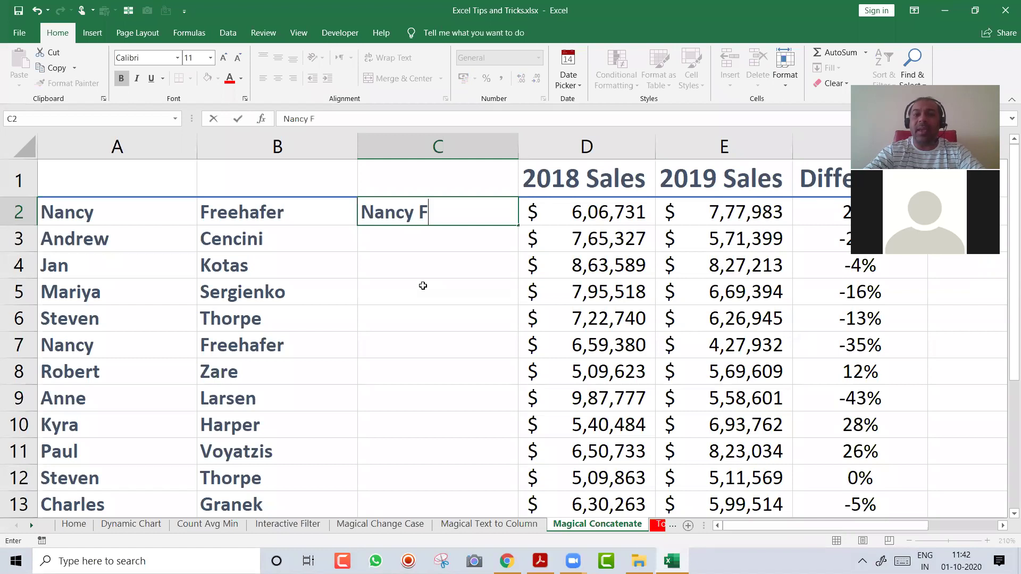
text(reehafer)
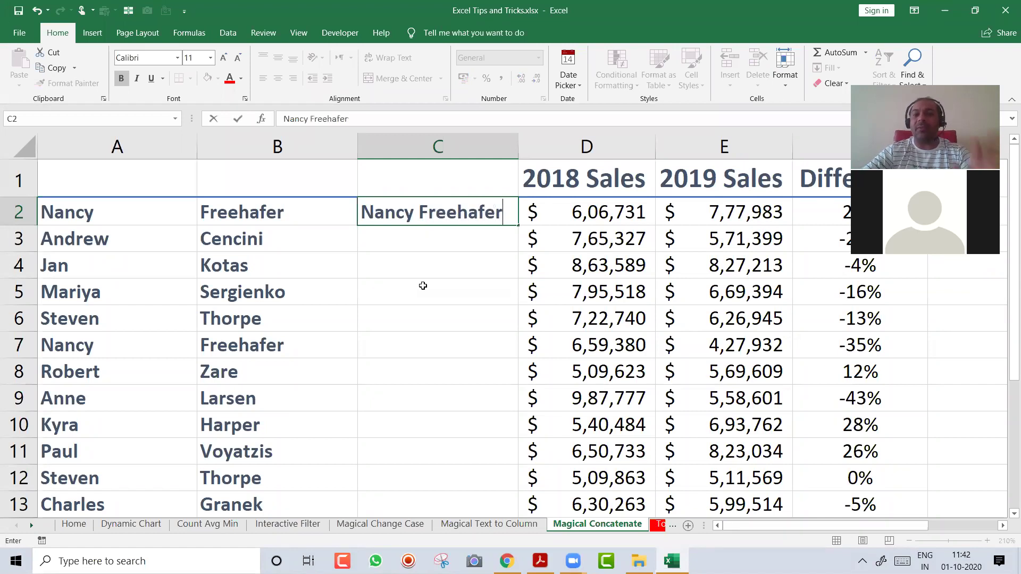
key(Return)
key(Up)
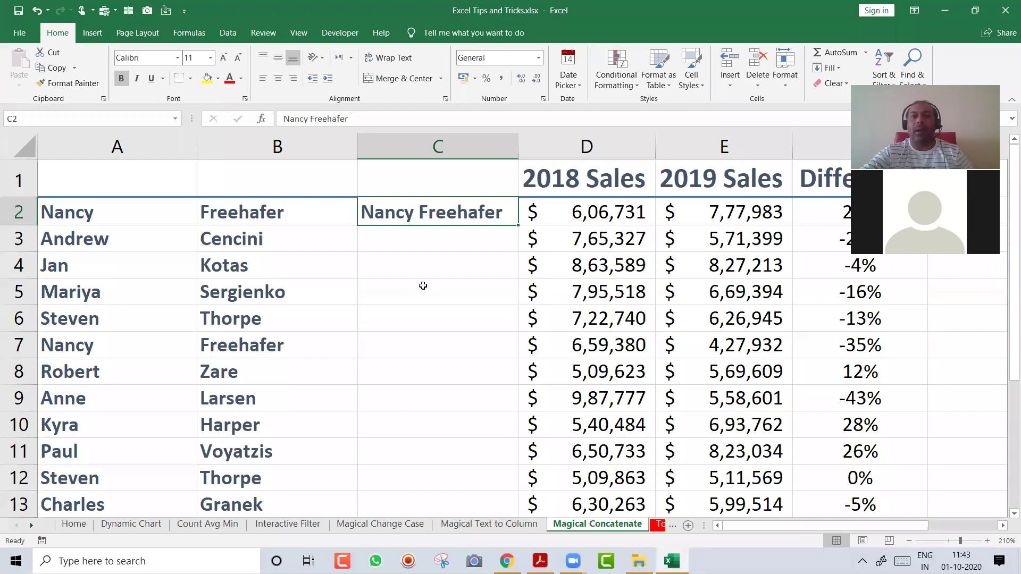
click(231, 35)
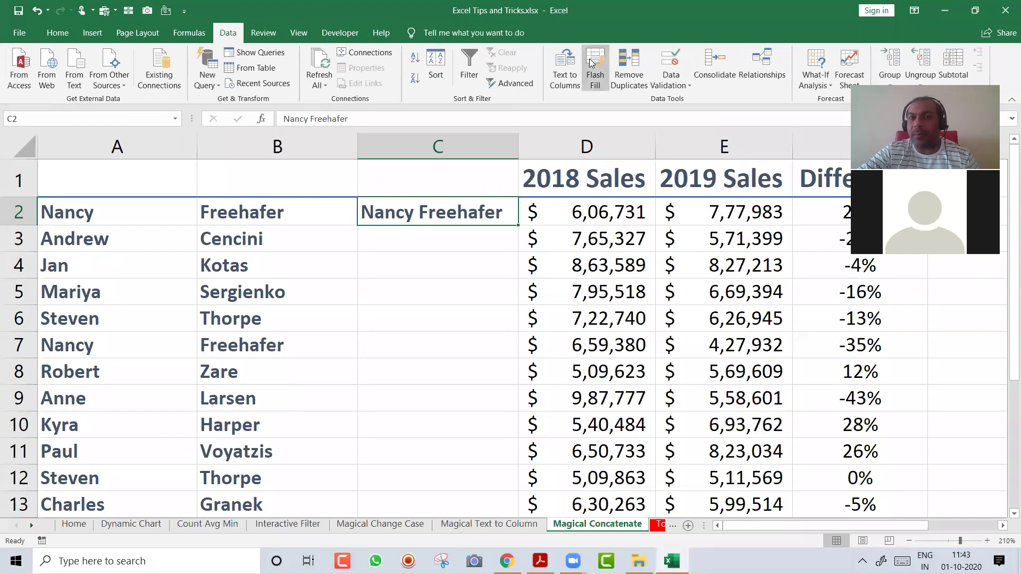
click(590, 63)
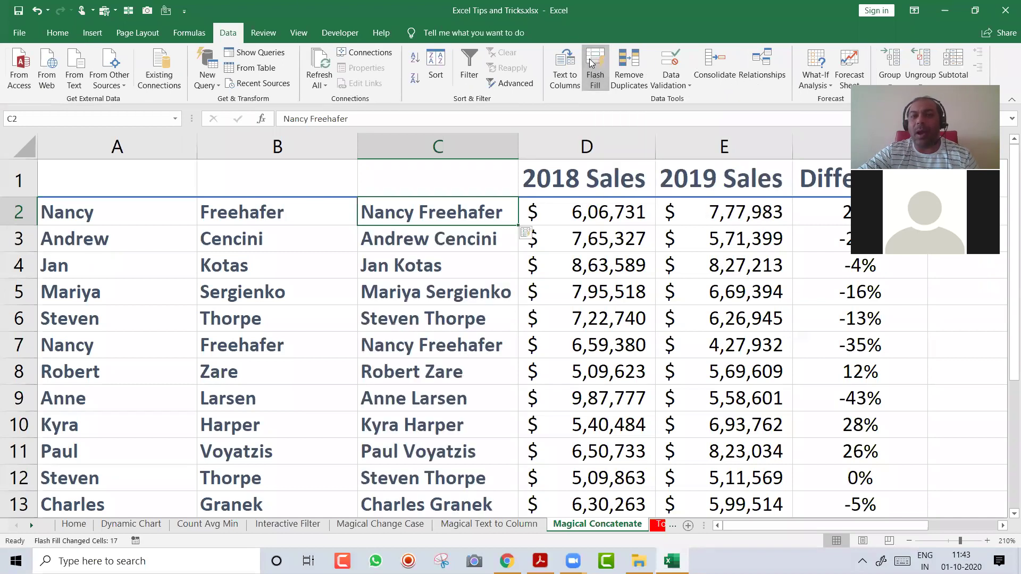
Select the names in rows 6 and 8 and cell C2 to compare the flash-filled results
drag(125, 325, 378, 318)
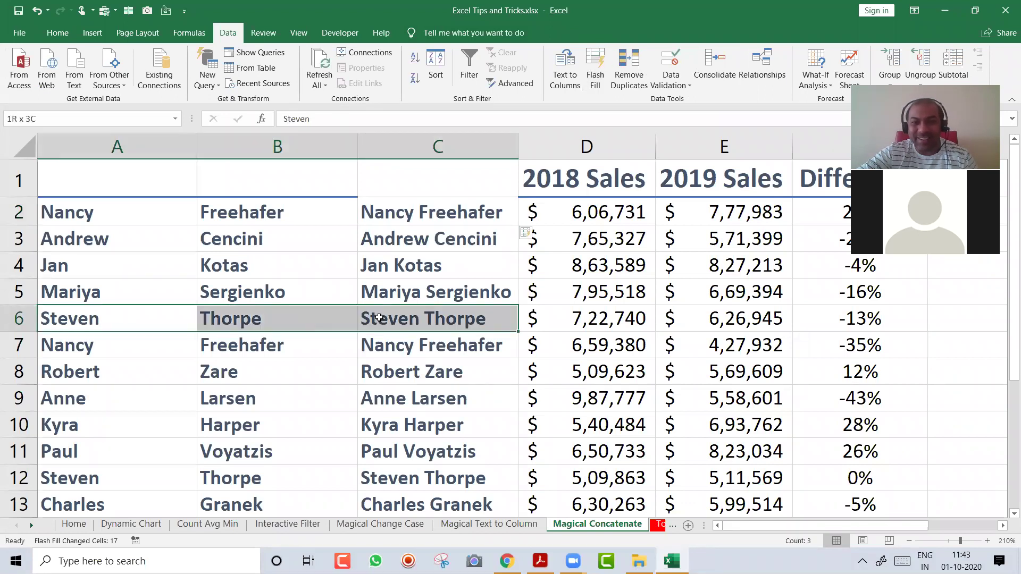
drag(165, 371, 386, 364)
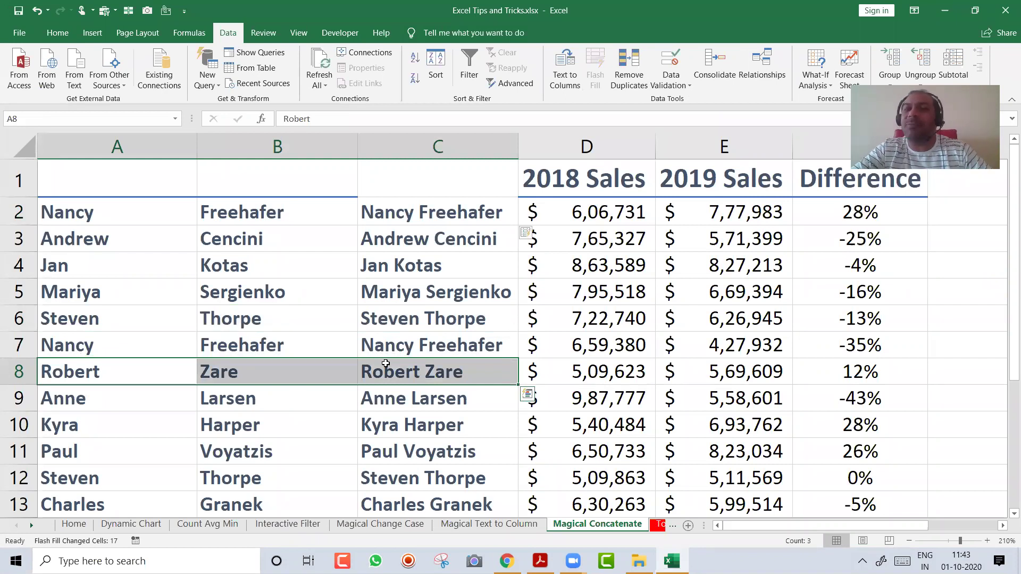
click(421, 223)
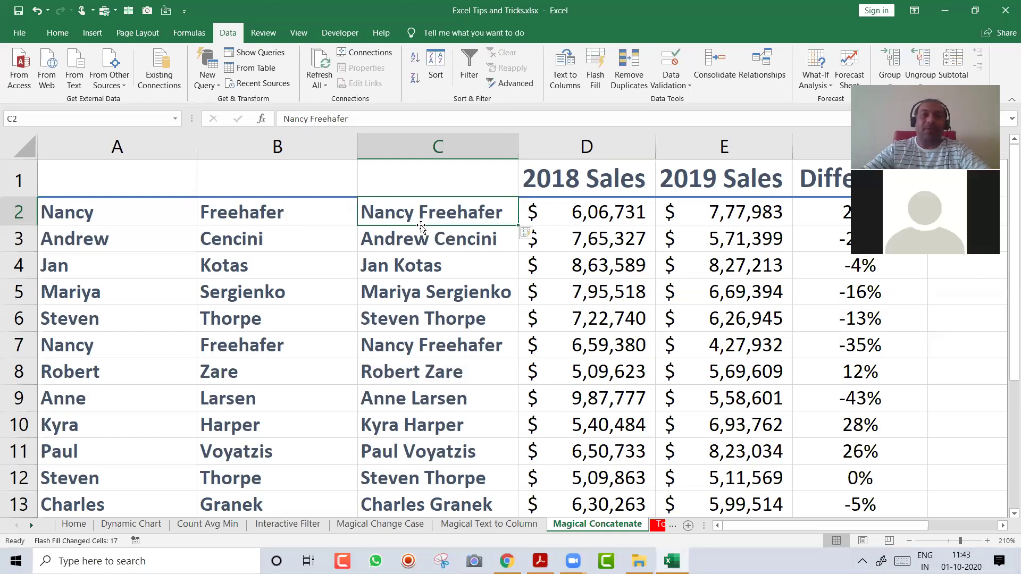
Overwrite A2 and B2 with a new first and last name, confirming C2's full name stays unchanged
key(Home)
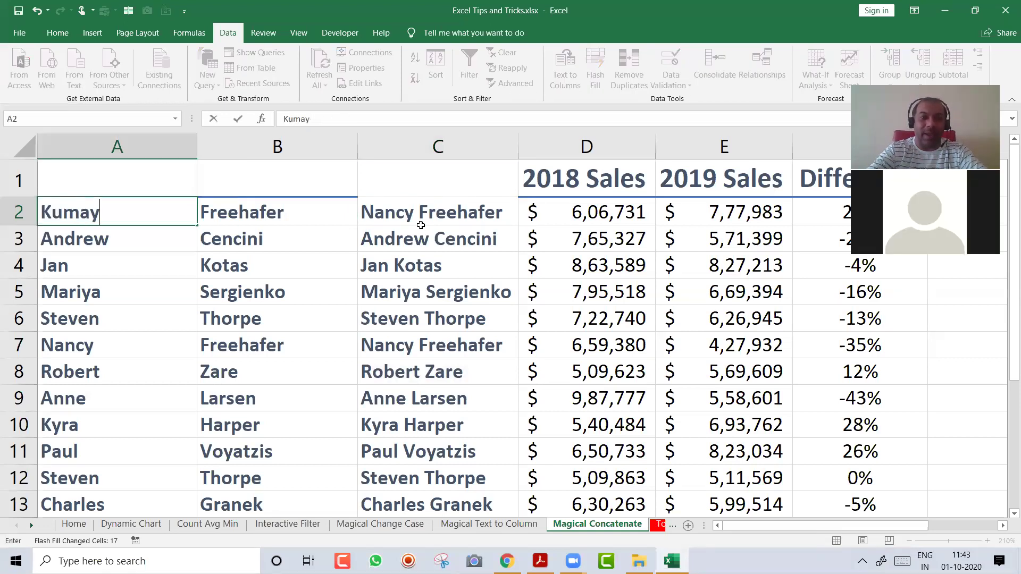
key(Tab)
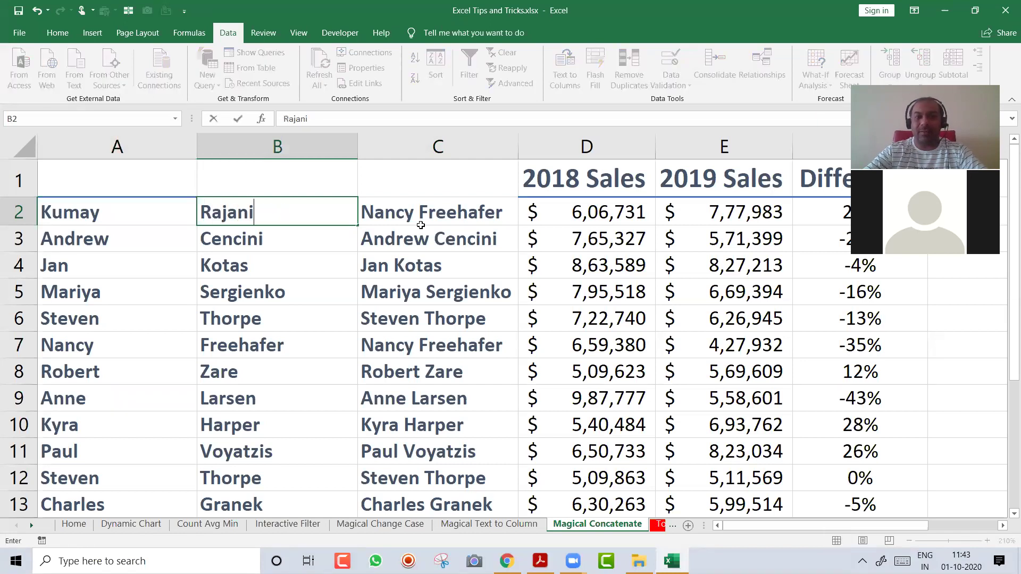
key(Return)
click(420, 223)
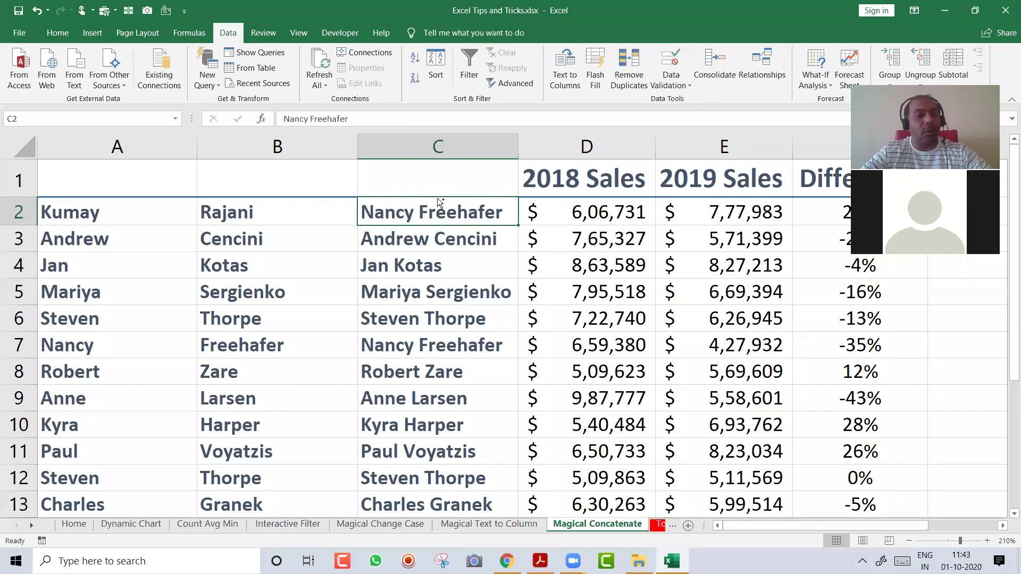
key(ctrl+Page_Down)
Highlight the Alt F1, Ctrl T and Ctrl Shift T shortcuts in the recap, then show Count Avg Min
click(150, 221)
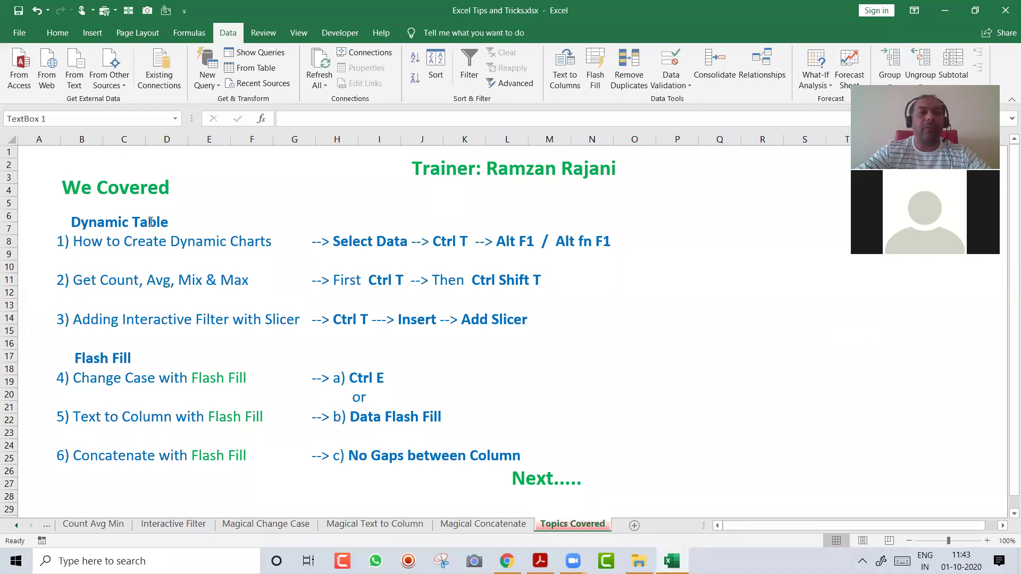
click(170, 161)
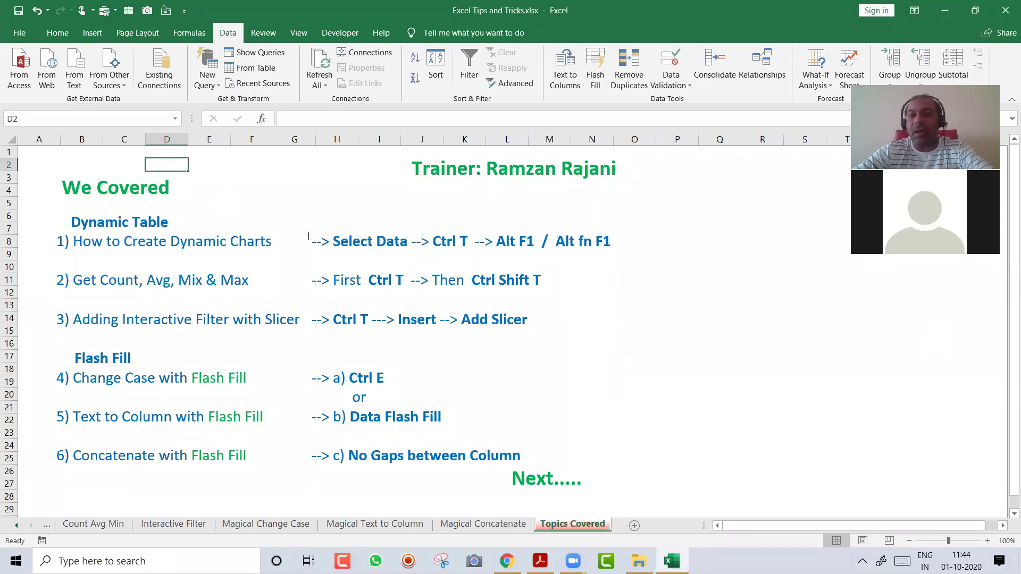
click(360, 242)
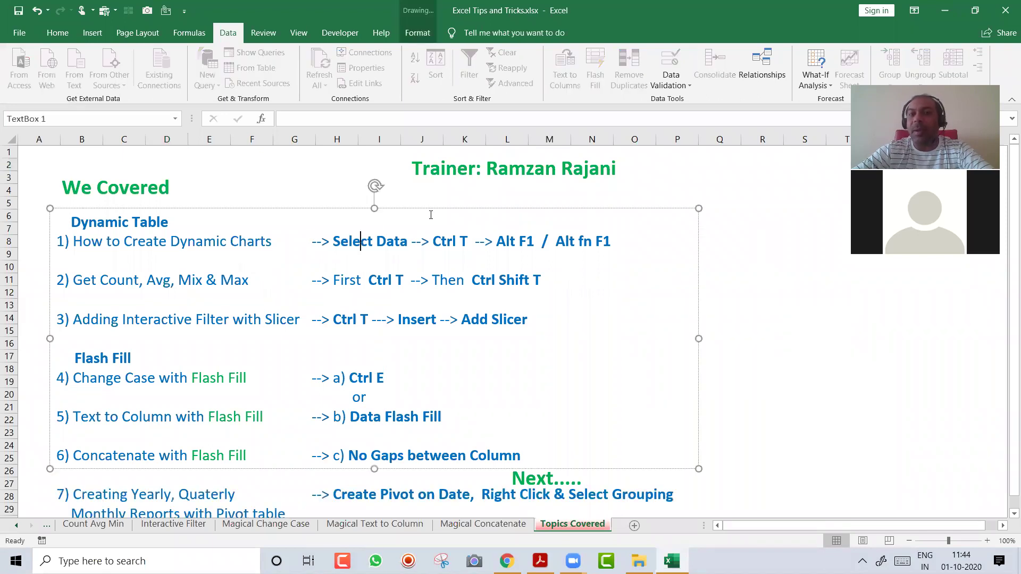
click(451, 237)
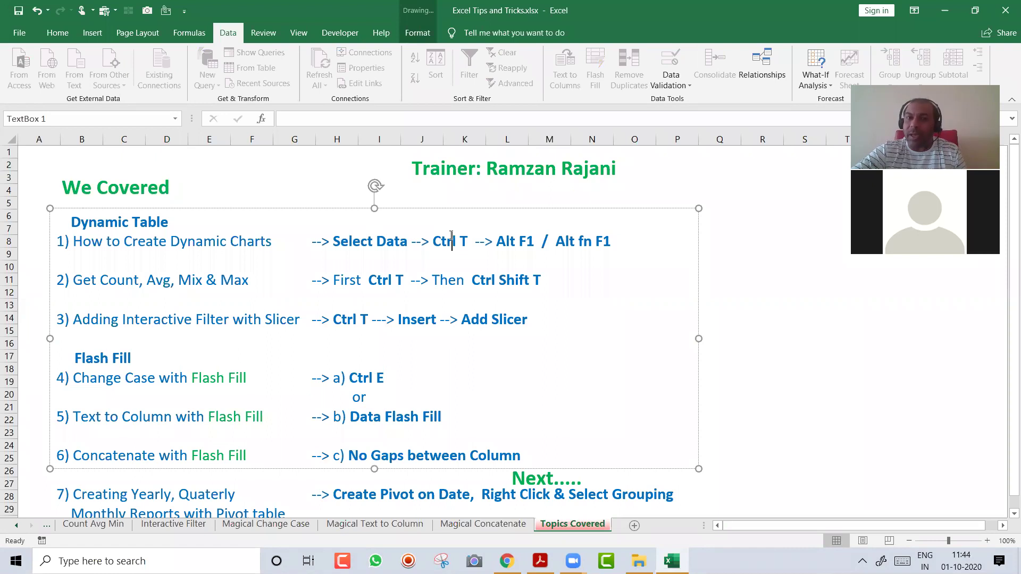
drag(497, 242, 527, 245)
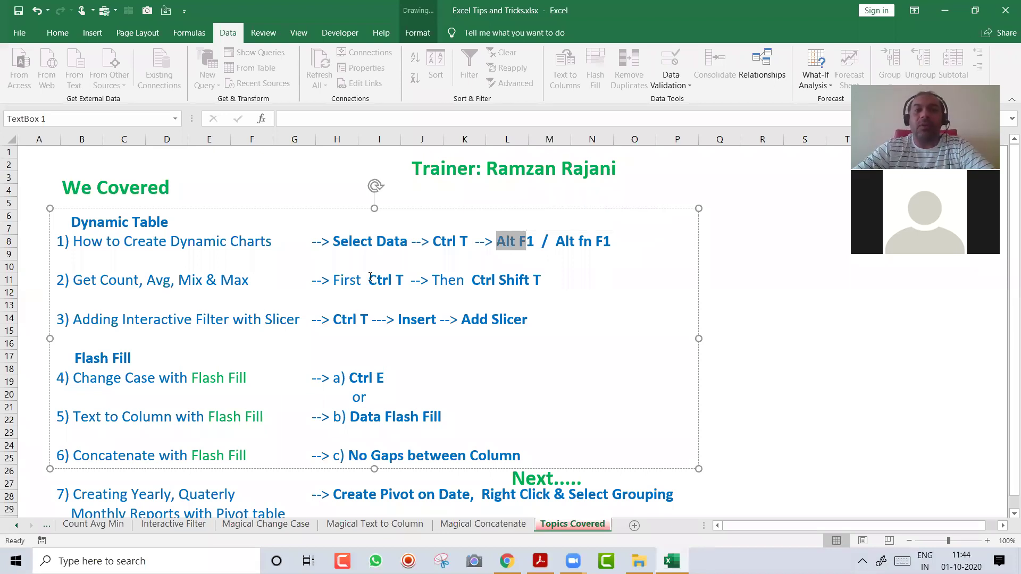
drag(370, 277, 400, 278)
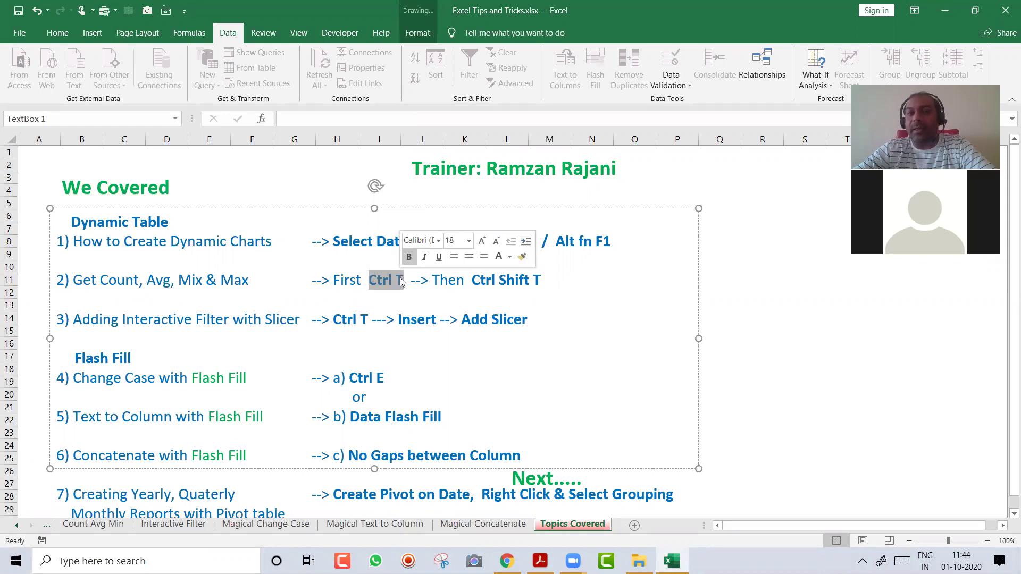
drag(477, 281, 542, 295)
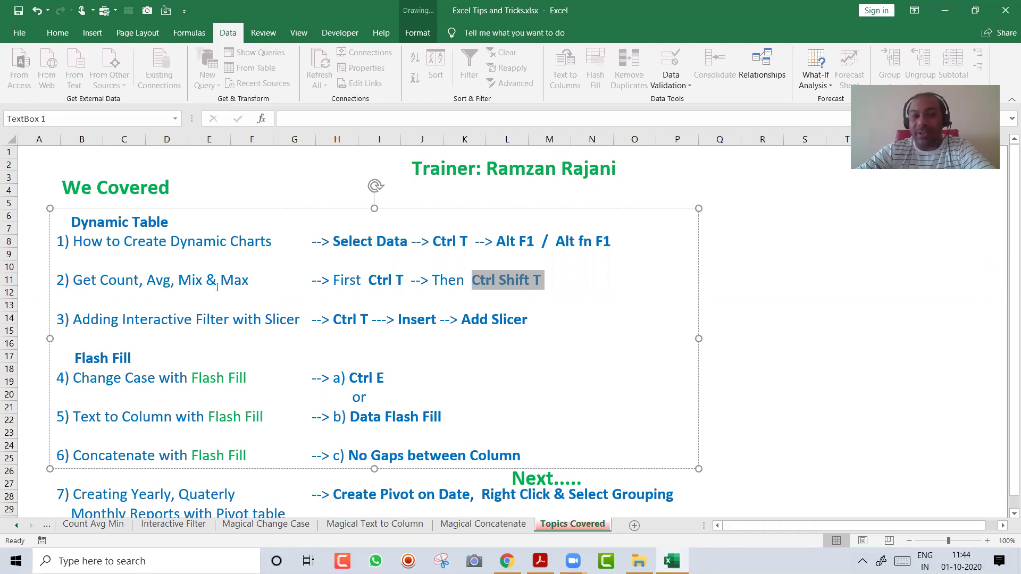
click(713, 266)
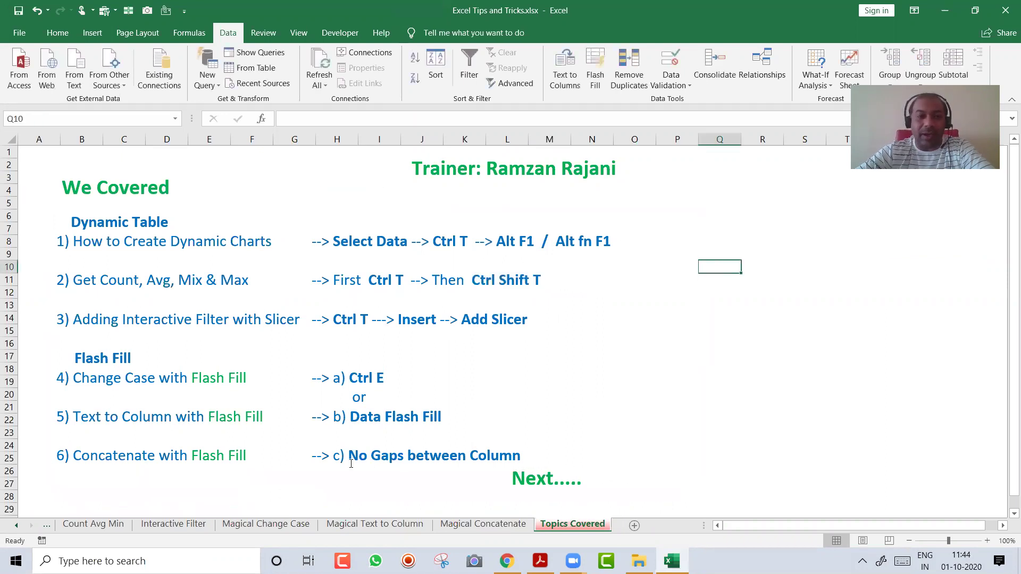
click(107, 526)
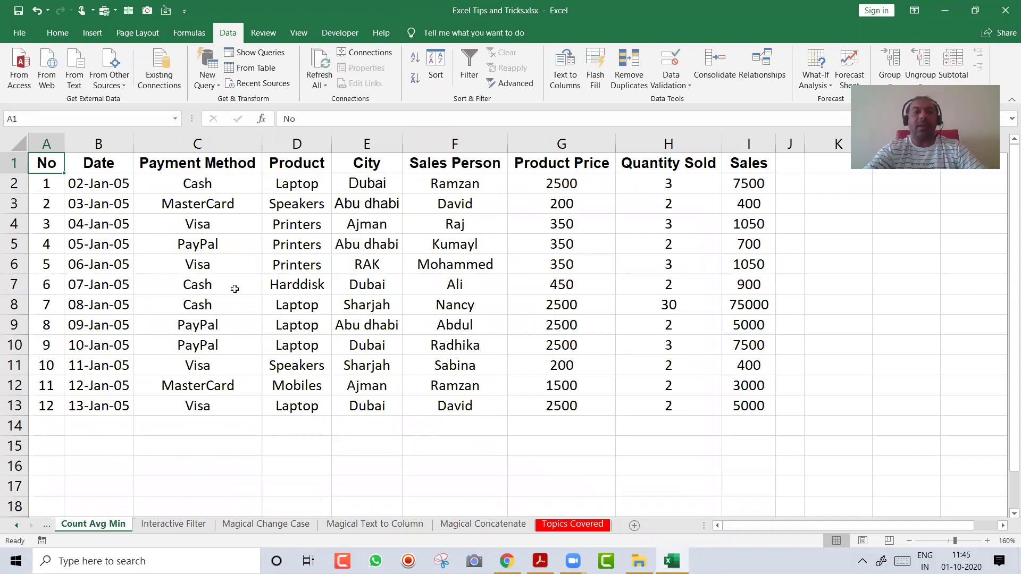
key(ctrl+t)
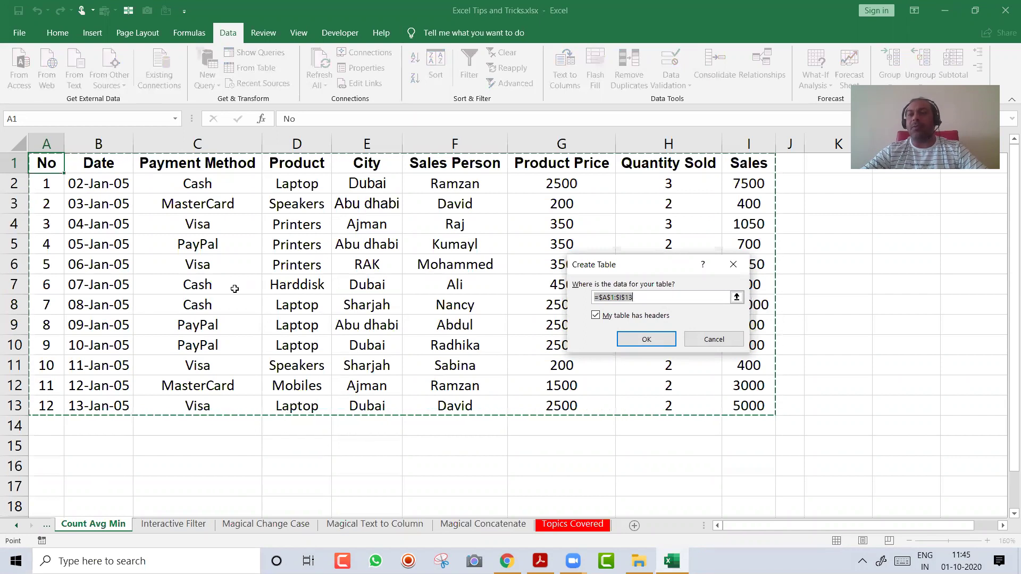
key(Return)
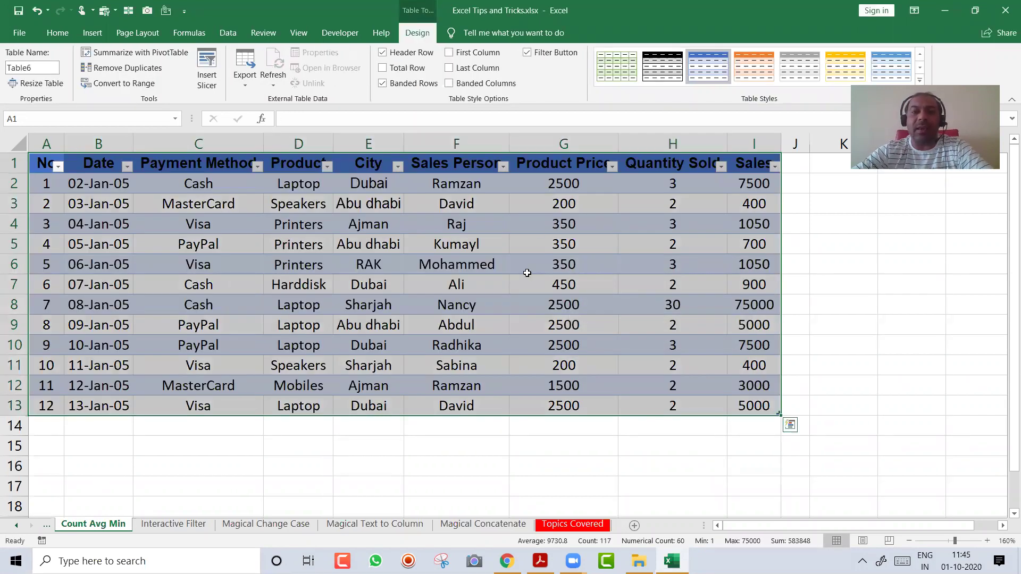
click(527, 271)
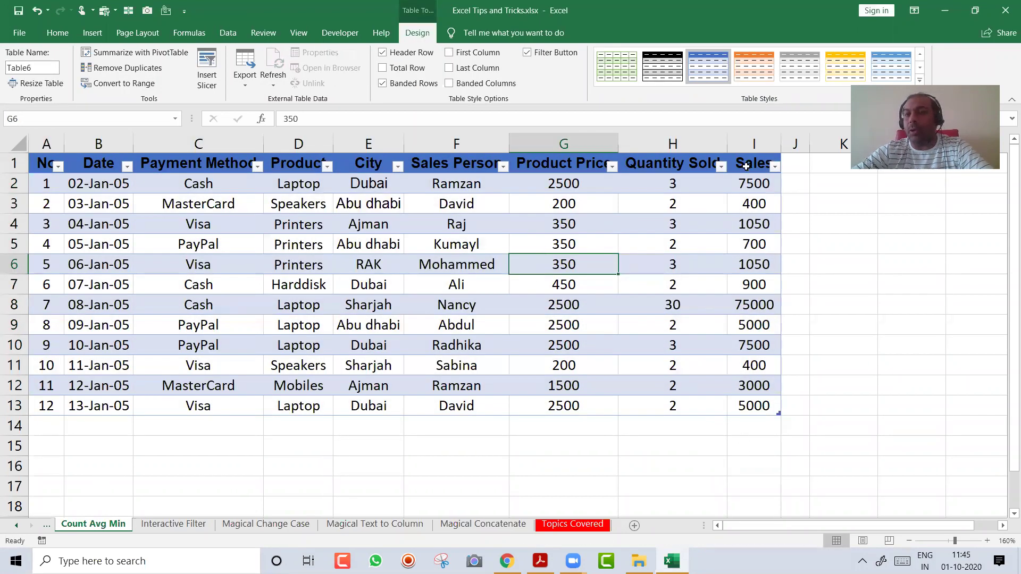
click(740, 447)
text(=sum)
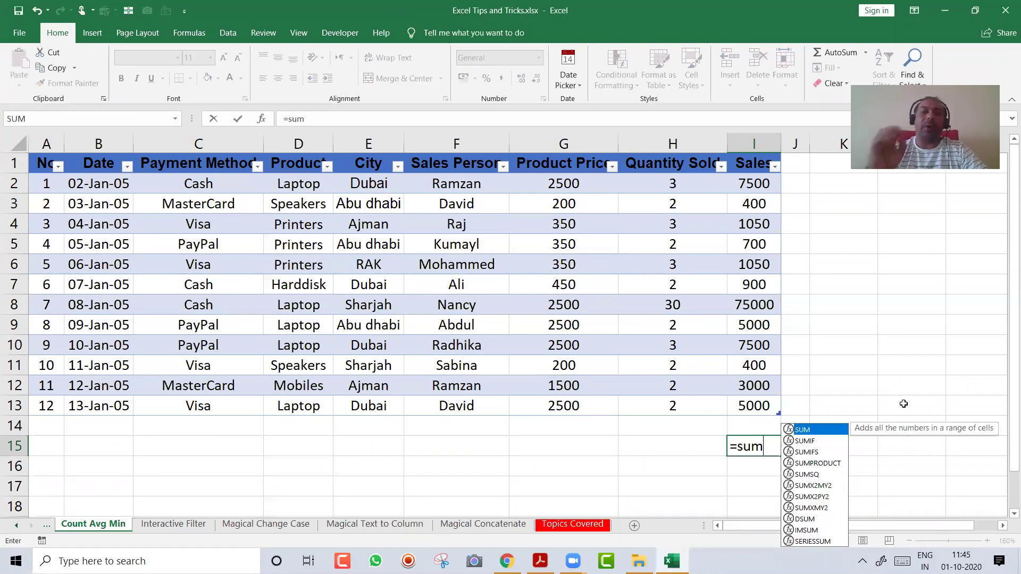
key(BackSpace)
key(BackSpace)
key(BackSpace)
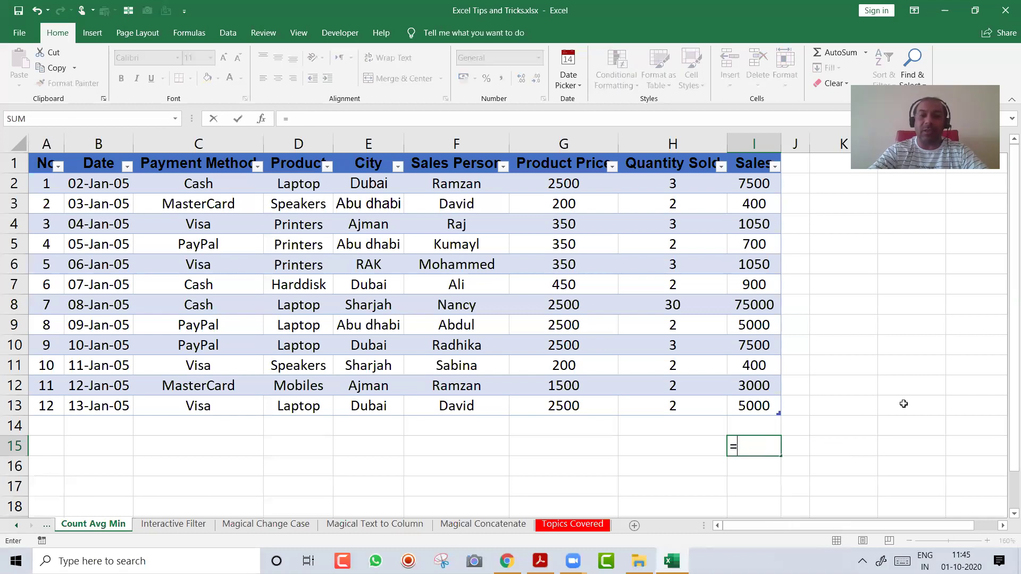
text(max()
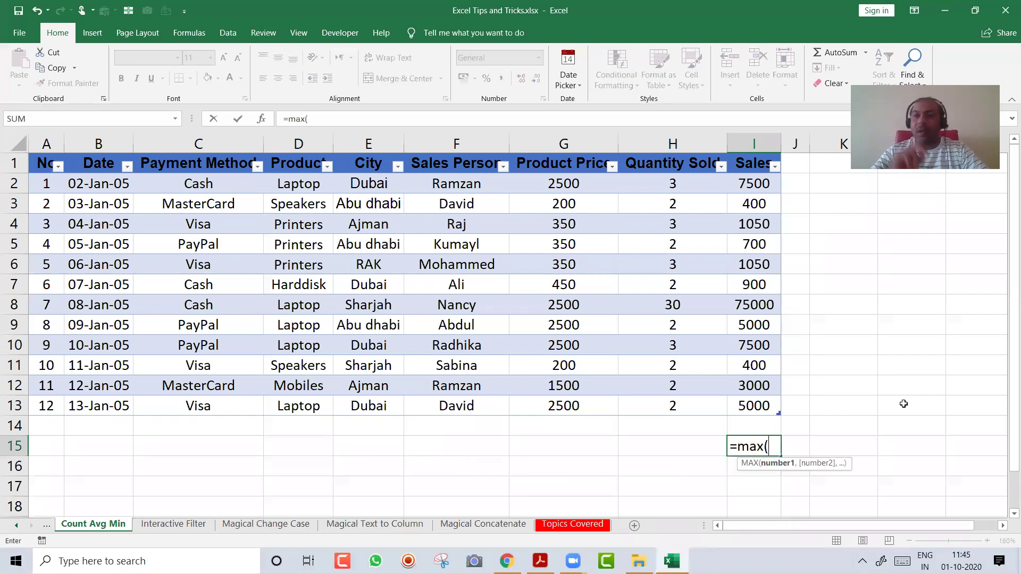
key(BackSpace)
key(BackSpace)
key(BackSpace)
key(BackSpace)
key(BackSpace)
text(=a)
key(BackSpace)
key(Escape)
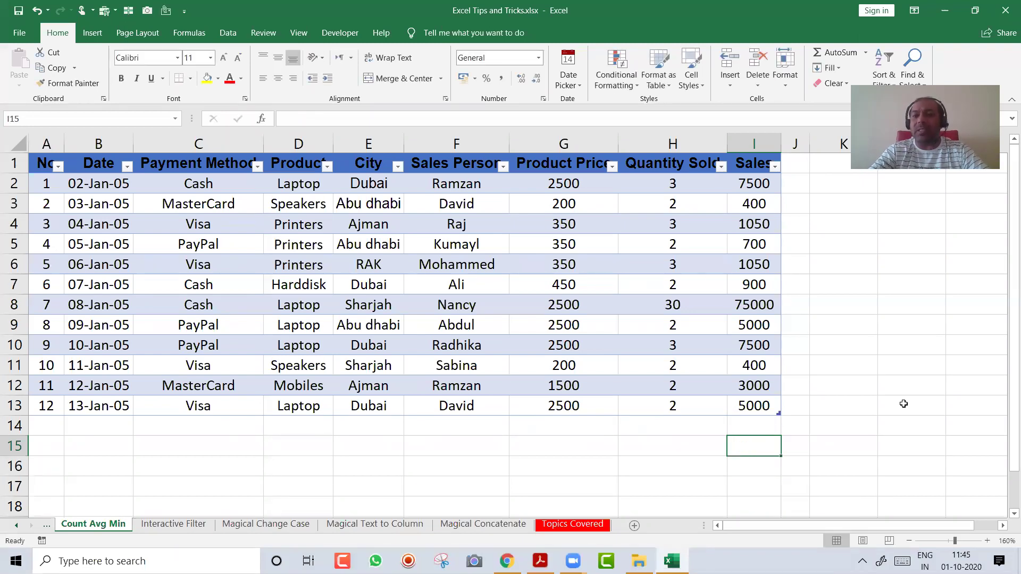
text(=avg)
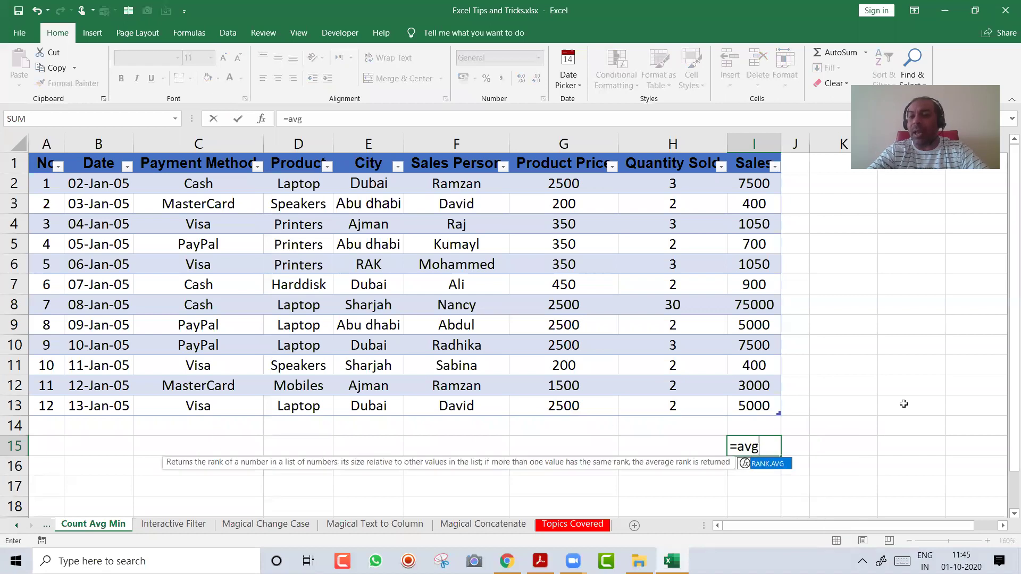
key(Tab)
key(Escape)
text(=av)
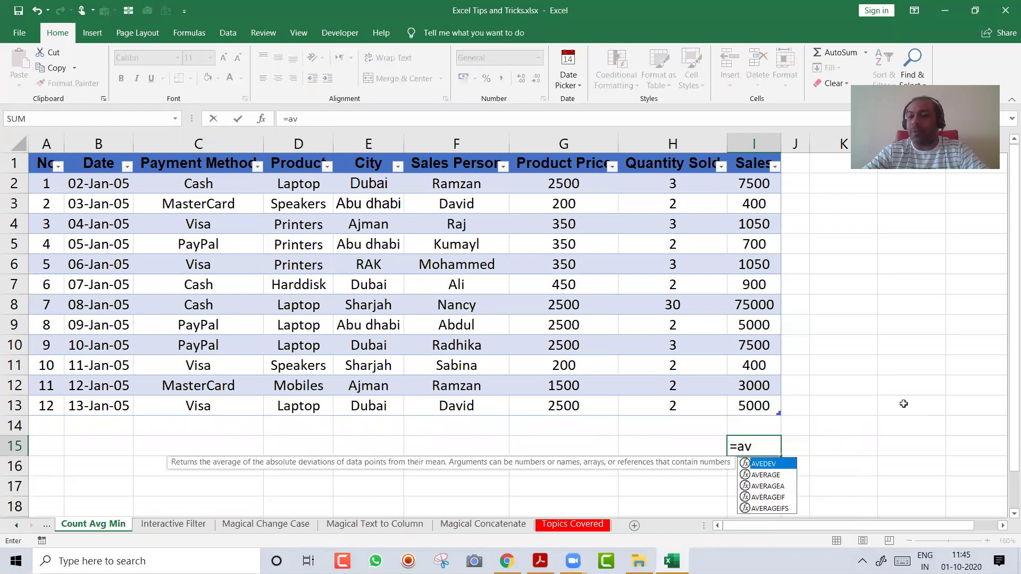
key(Down)
key(Tab)
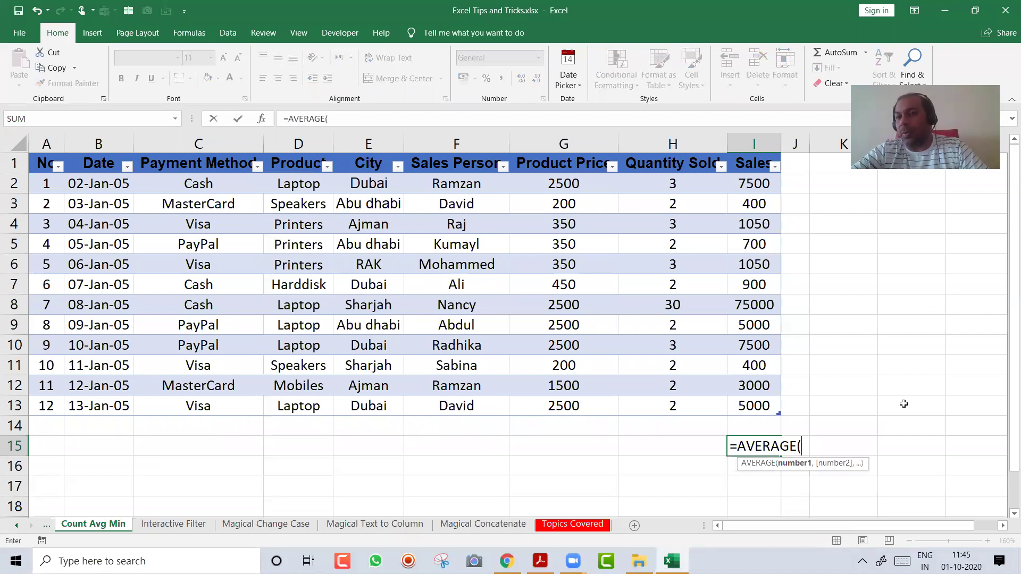
key(Escape)
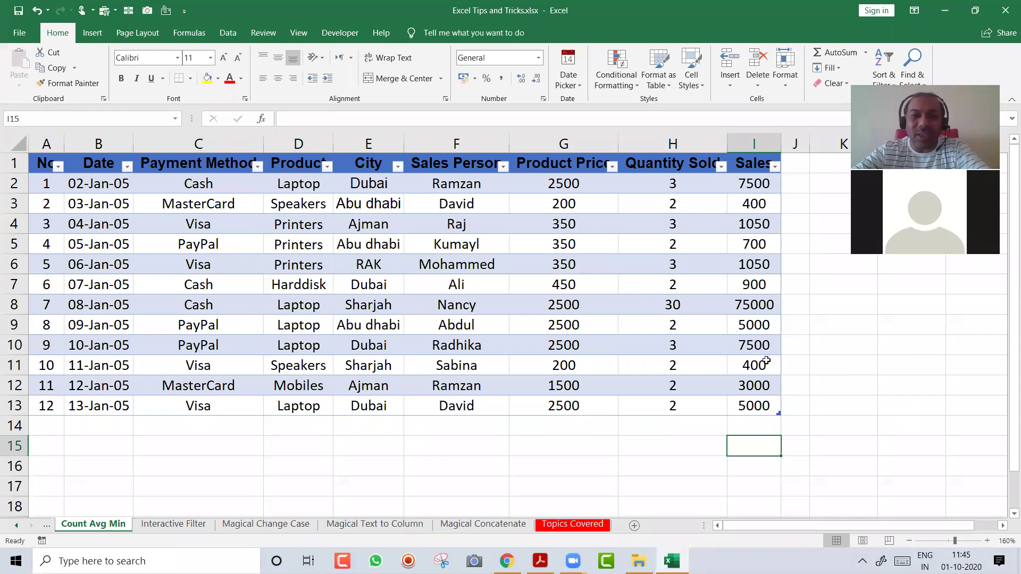
Add a Total row to the sales table with Ctrl+Shift+T and widen column I
click(391, 259)
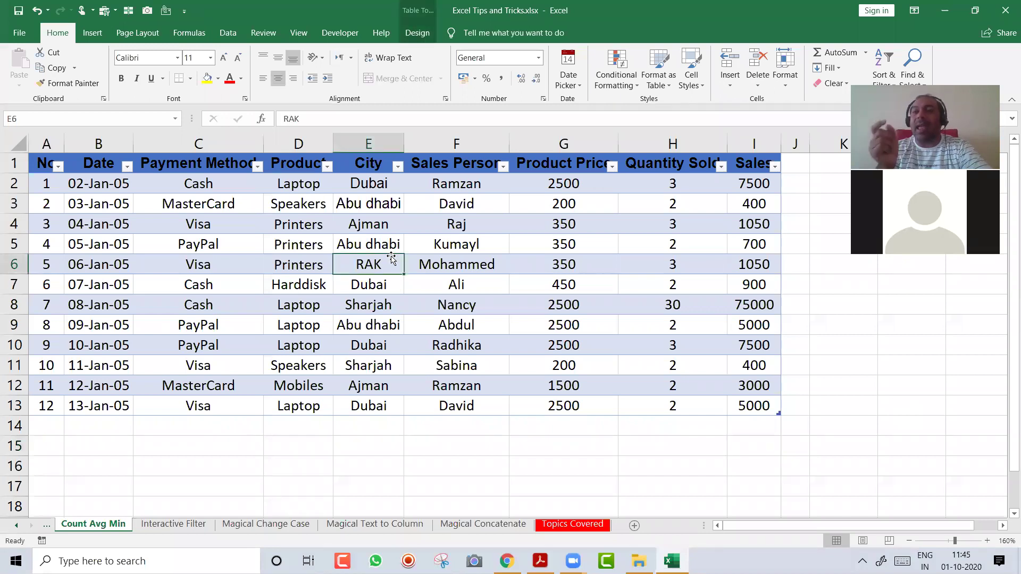
key(ctrl+shift+t)
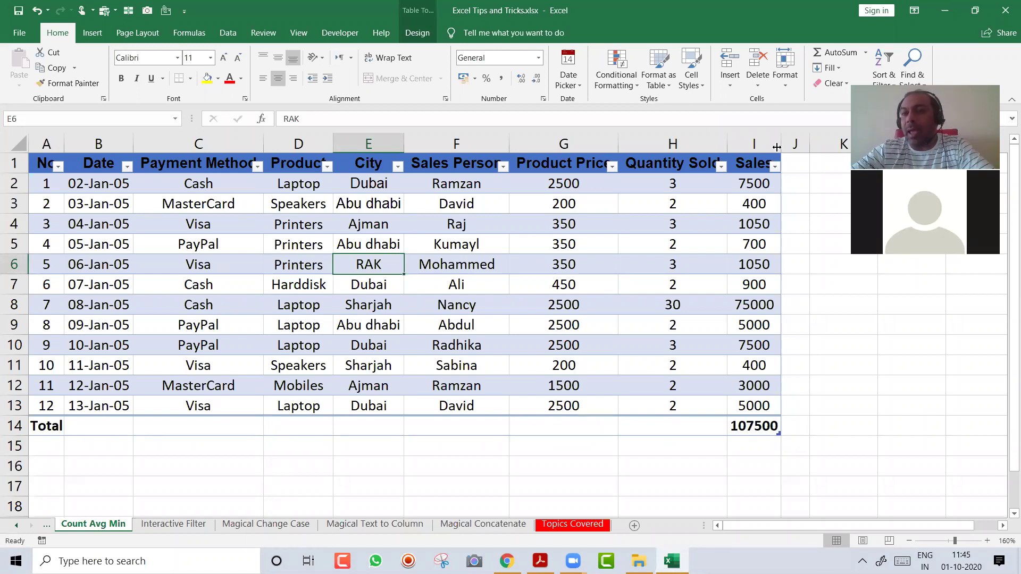
drag(781, 141, 796, 144)
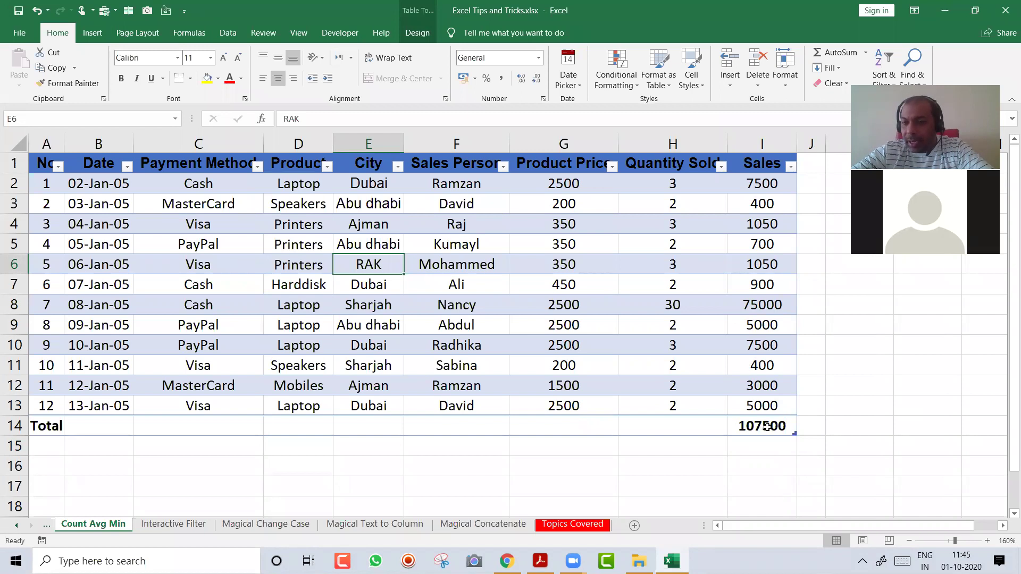
Cycle the I14 Sales total through Average, Count, Max and Min, ending on Sum (107500)
click(767, 426)
click(803, 429)
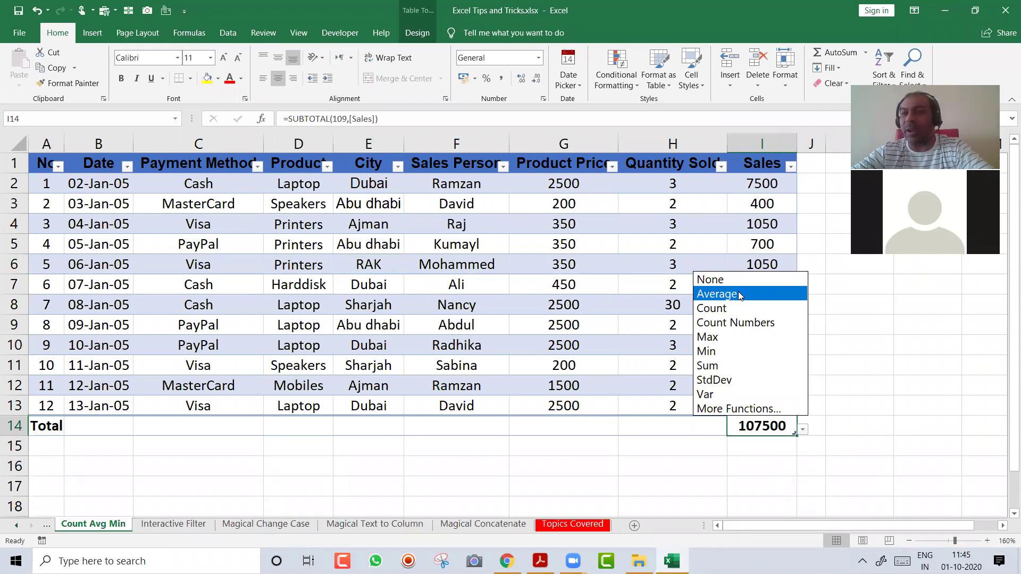
click(740, 296)
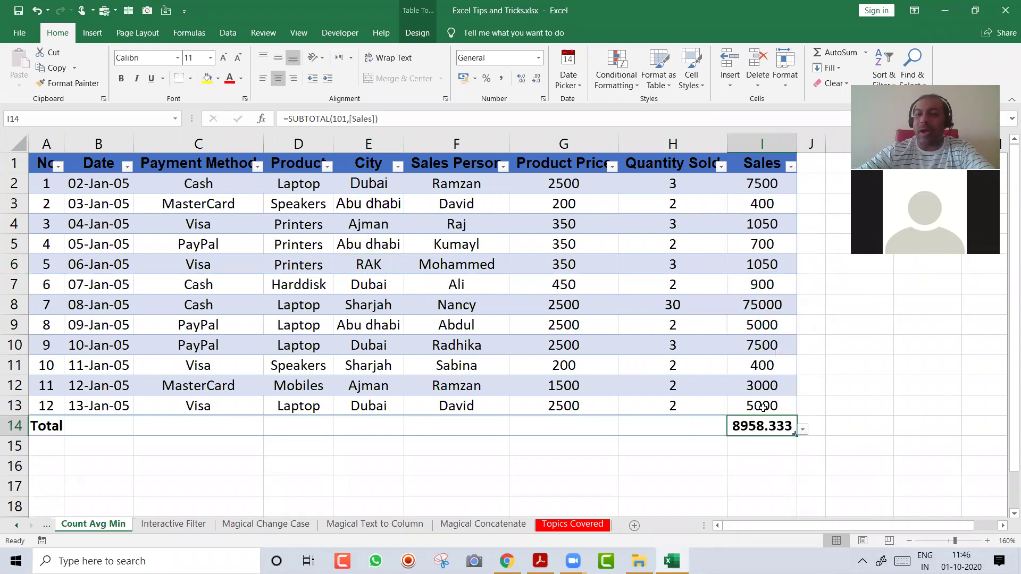
click(803, 430)
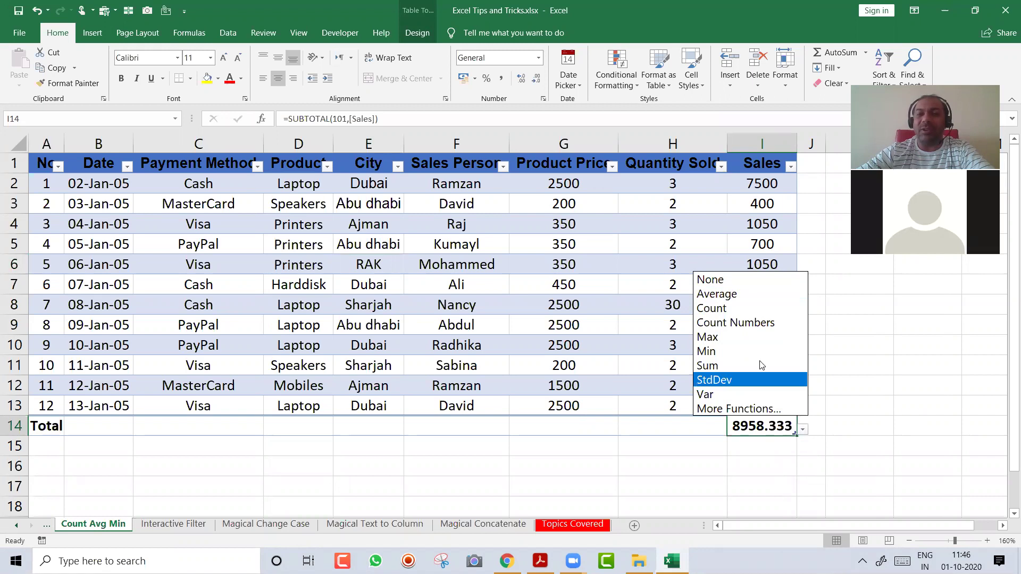
click(733, 308)
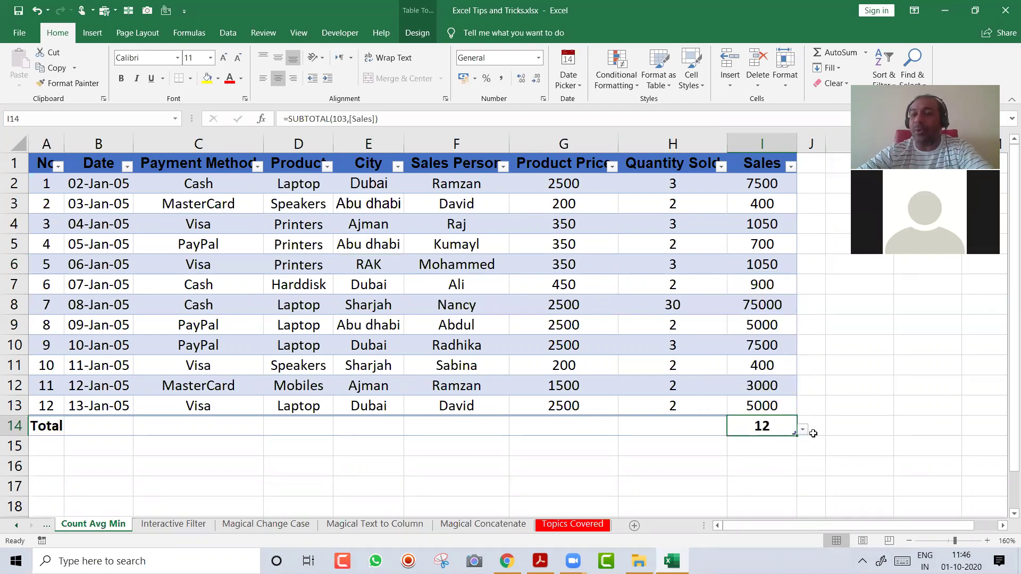
click(802, 430)
click(744, 334)
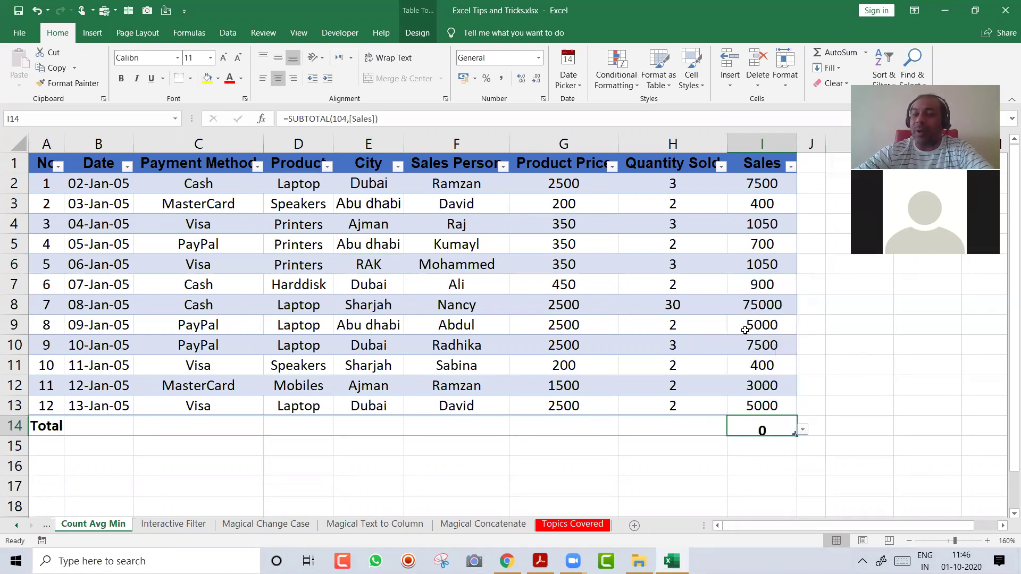
click(802, 429)
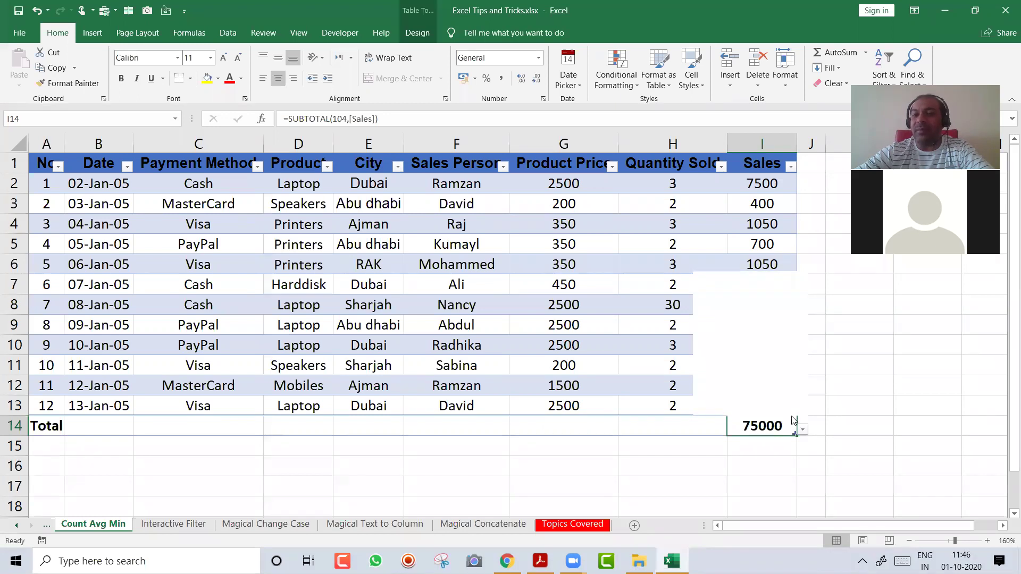
click(755, 352)
click(803, 430)
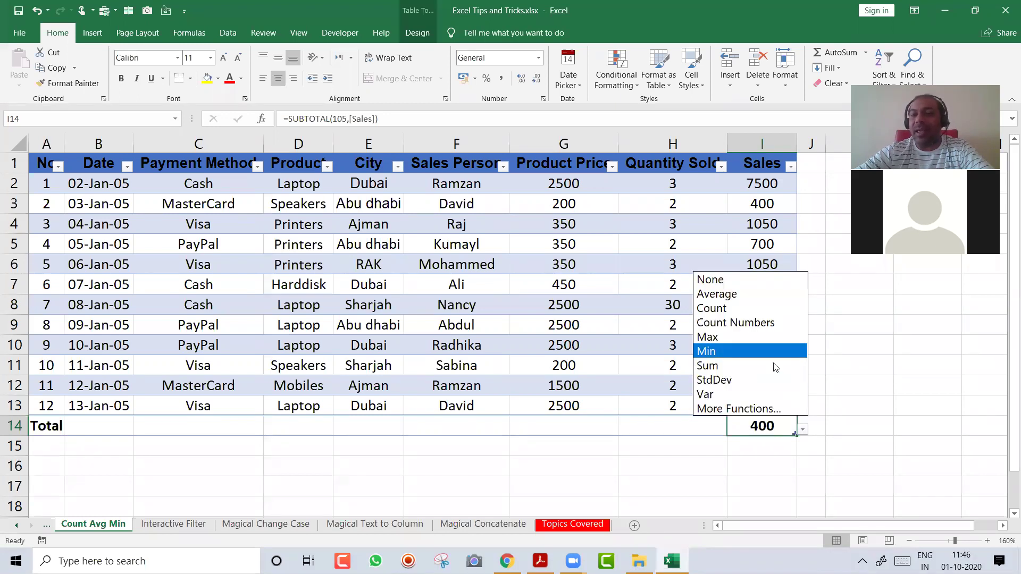
click(747, 363)
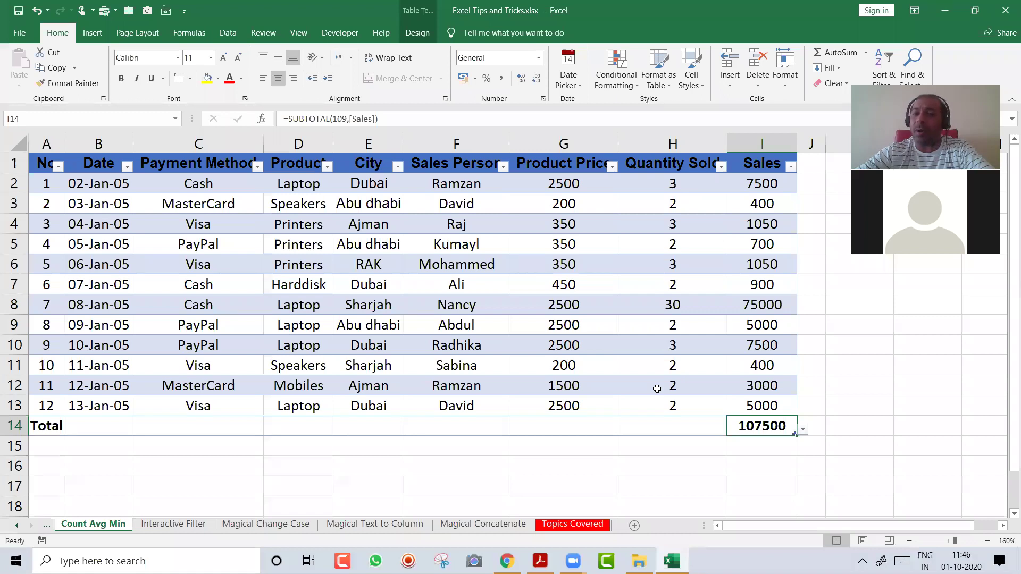
Set the Quantity Sold total in H14 to Sum, giving 56
click(681, 426)
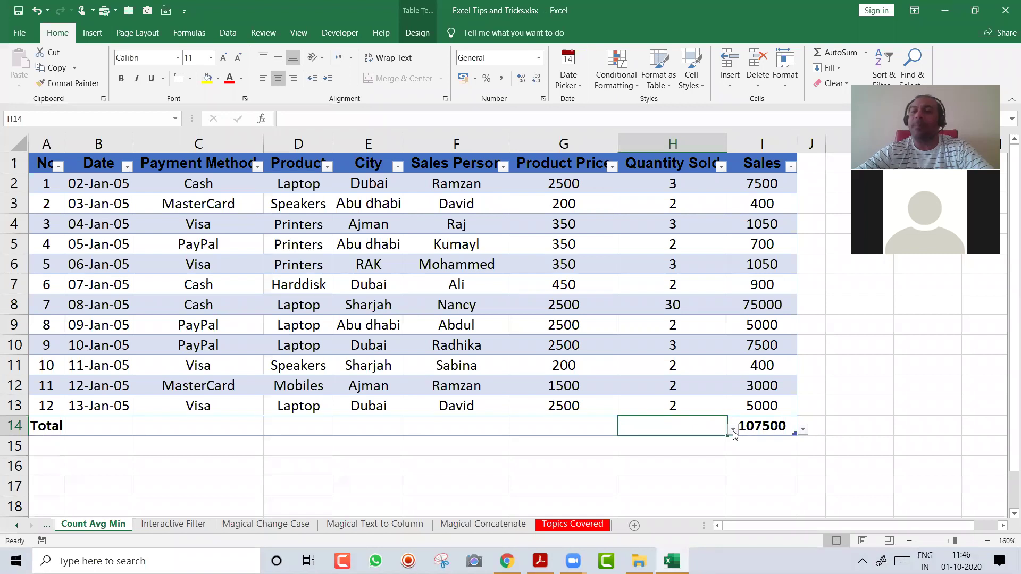
click(733, 429)
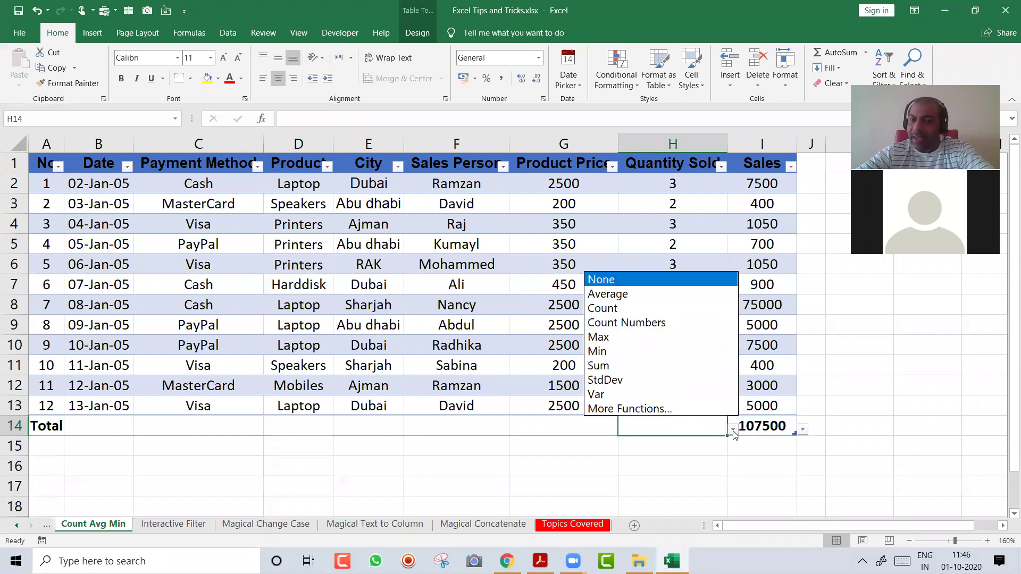
click(668, 374)
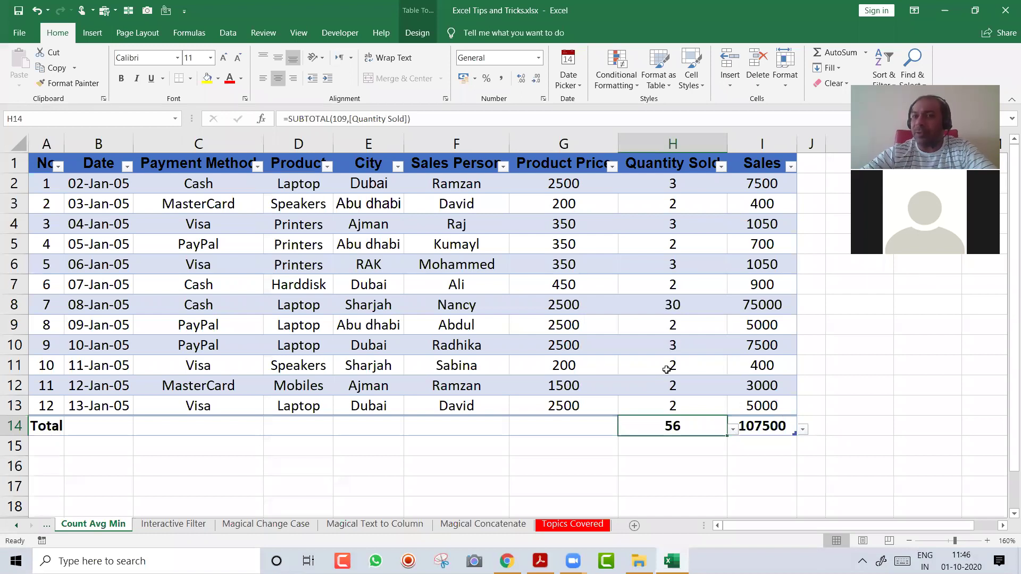
click(397, 167)
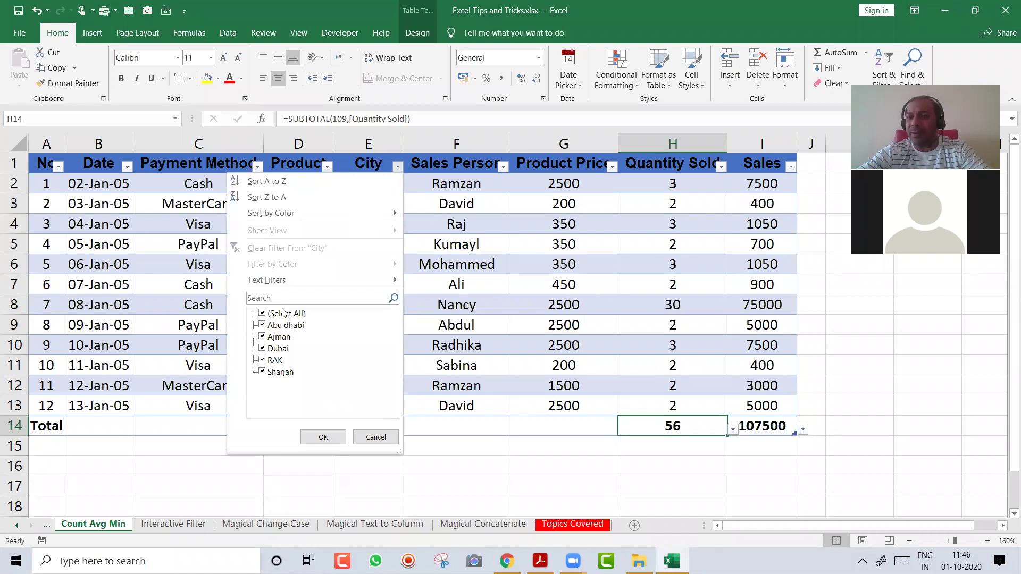
Insert a City slicer for the sales table, shrink it, and place it beside column J
click(435, 236)
click(436, 235)
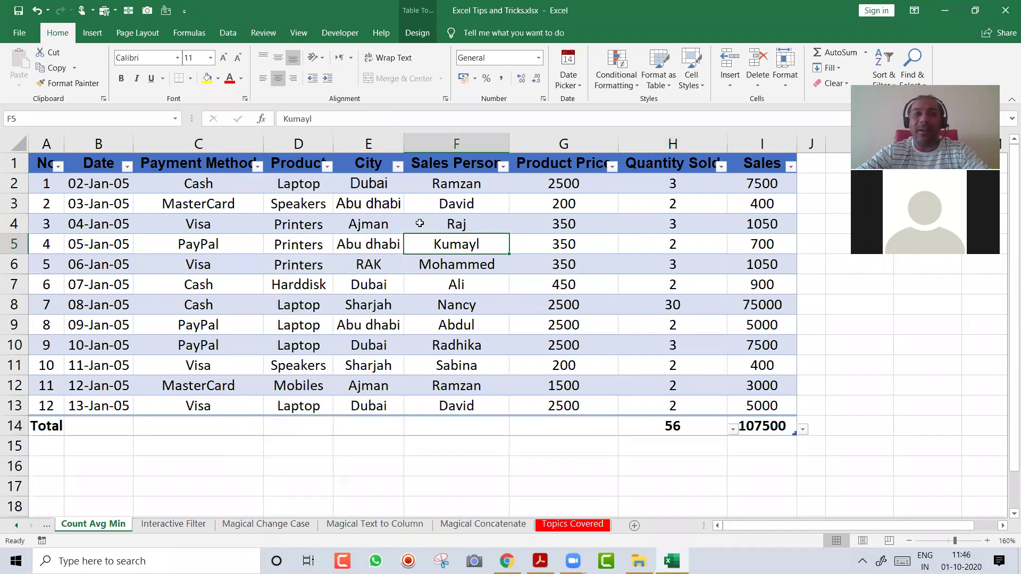
click(93, 32)
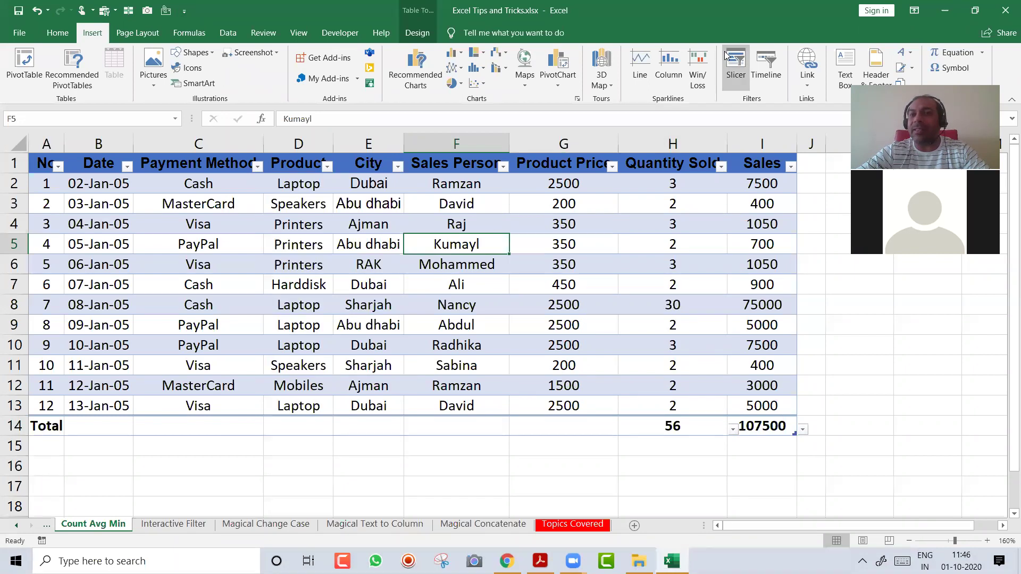
click(593, 266)
click(646, 461)
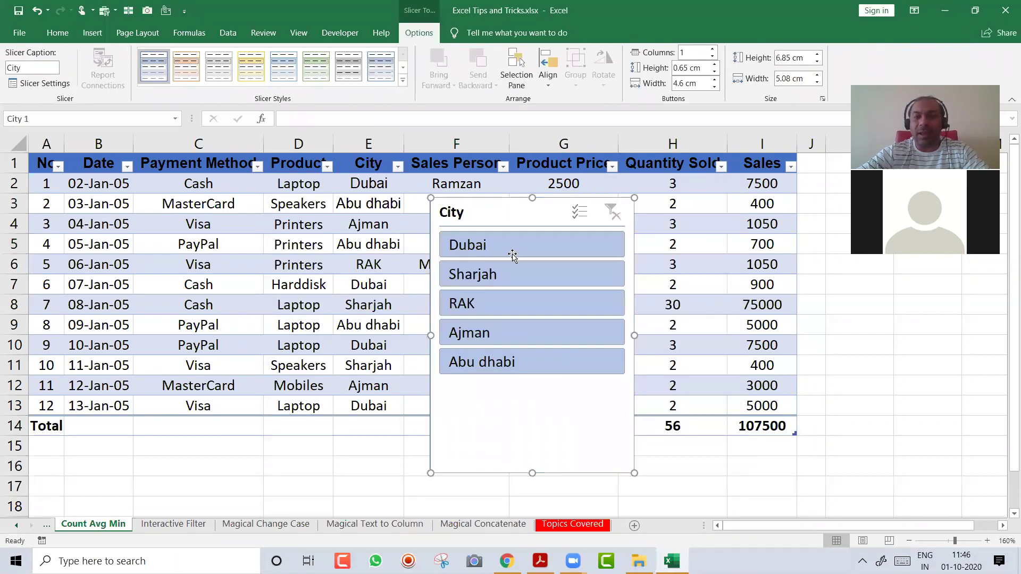
drag(634, 473, 571, 407)
drag(484, 220, 855, 208)
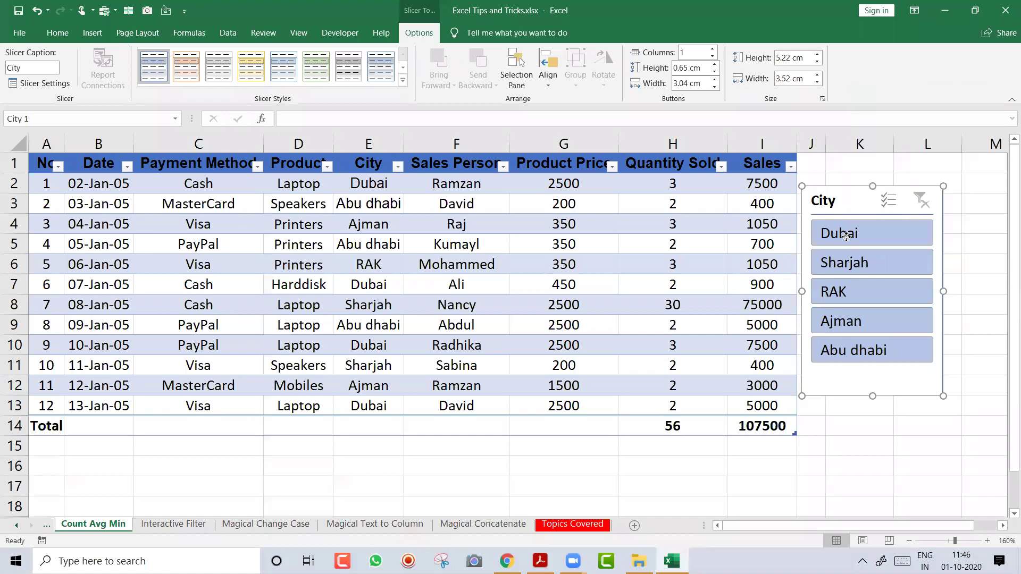
Filter to Dubai showing its average Sales, then try Sharjah and RAK and restore Sum
click(847, 235)
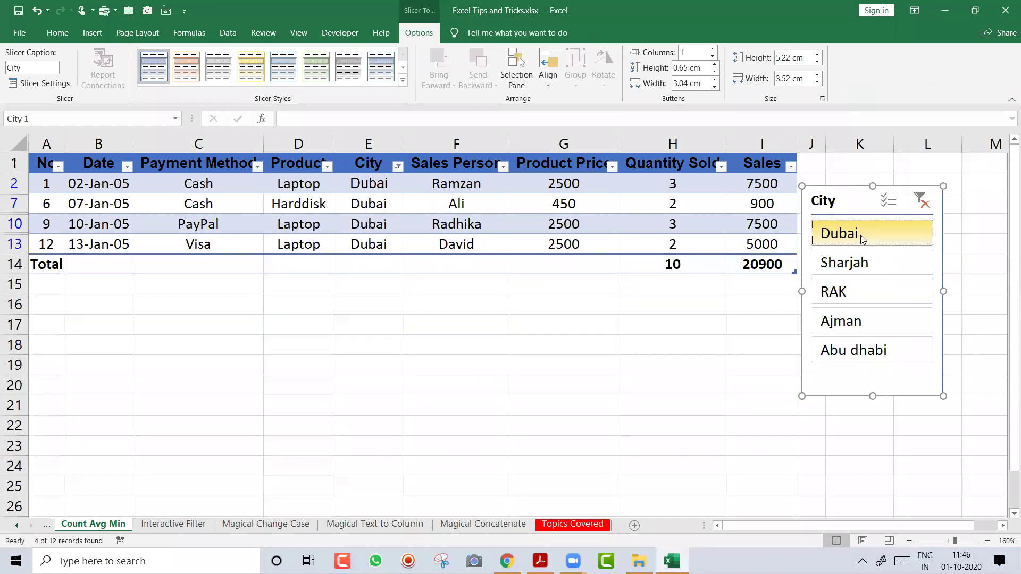
click(760, 264)
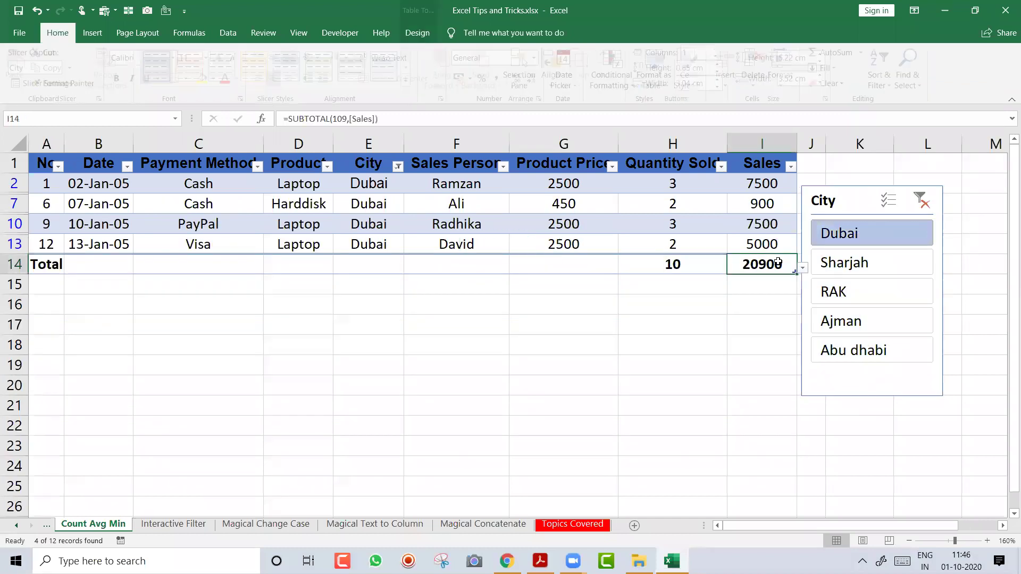
click(802, 270)
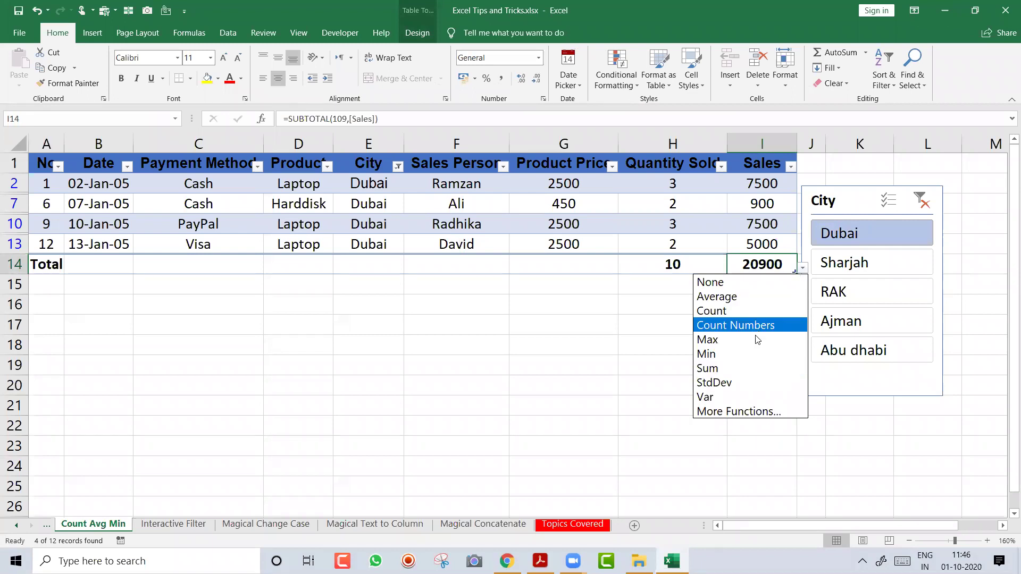
click(738, 297)
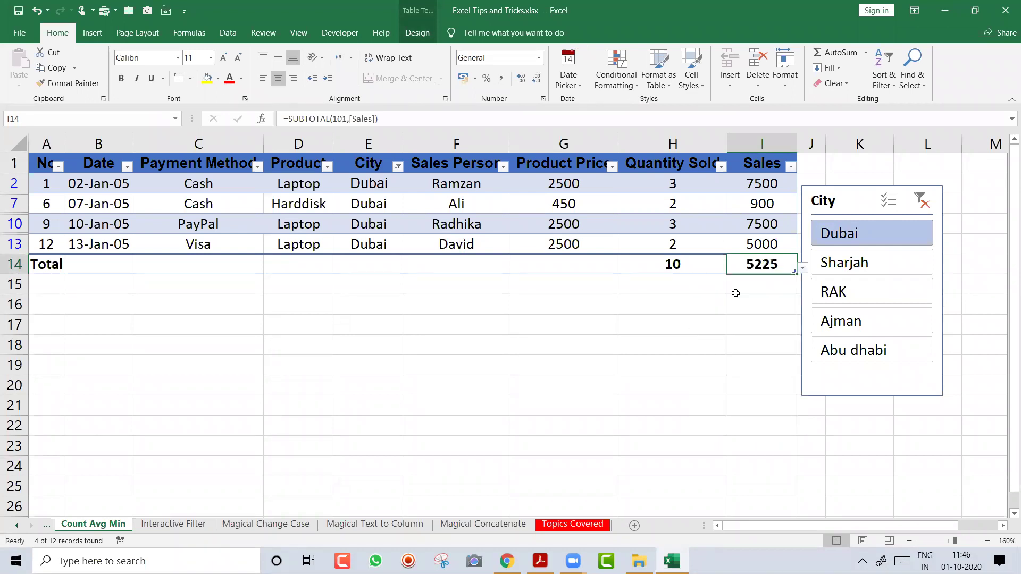
click(833, 266)
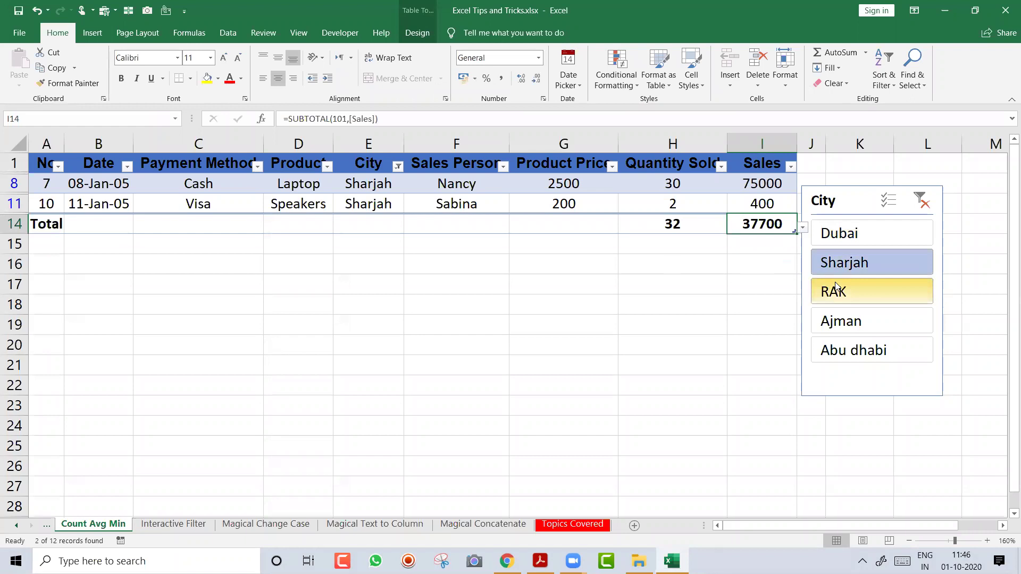
click(834, 287)
click(802, 207)
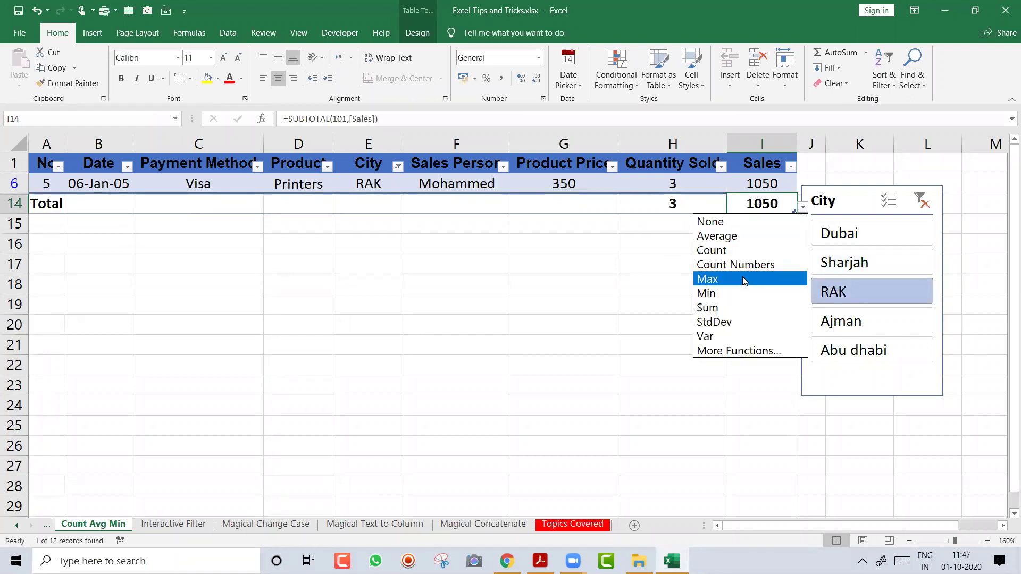
click(846, 236)
Filter by Ajman and Abu dhabi, then clear the City filter so all 12 rows show
click(851, 263)
click(853, 291)
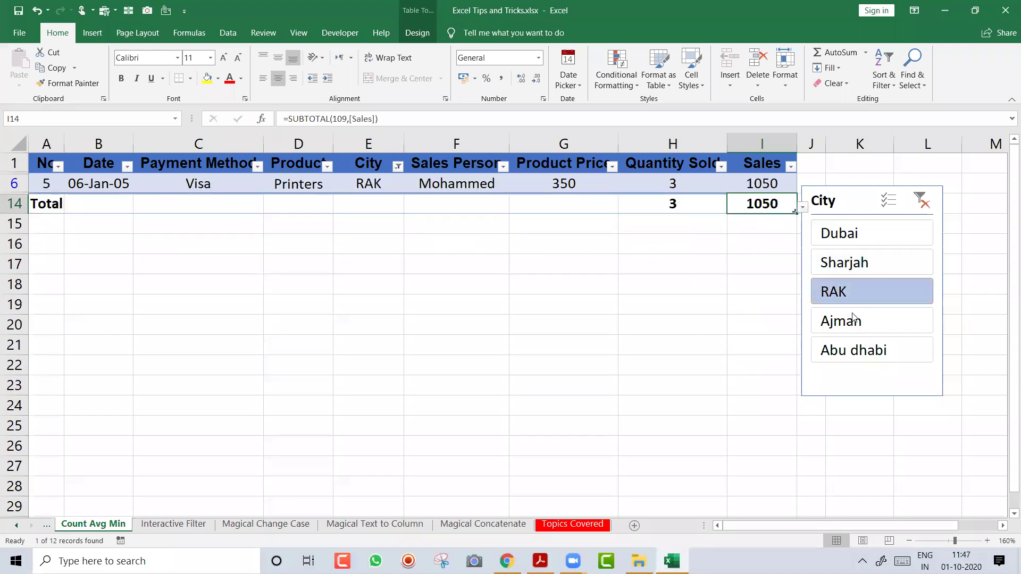
click(853, 319)
click(854, 349)
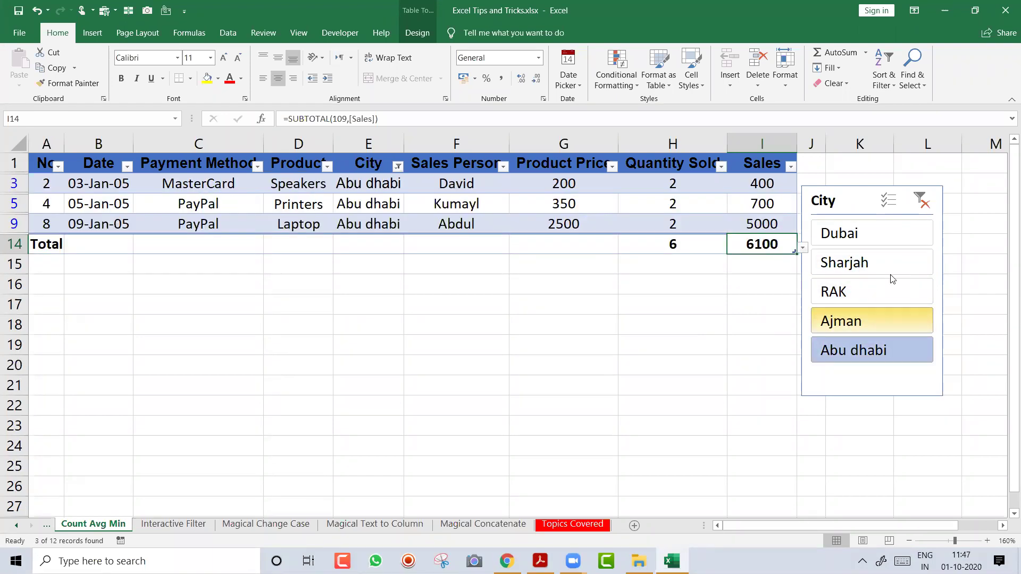
click(921, 204)
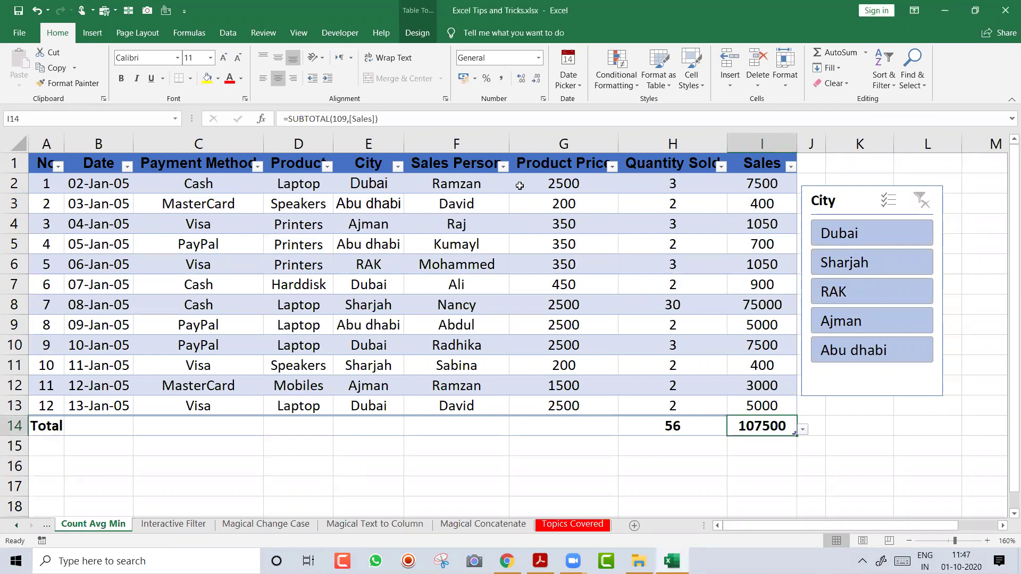
click(301, 440)
key(ctrl+Page_Up)
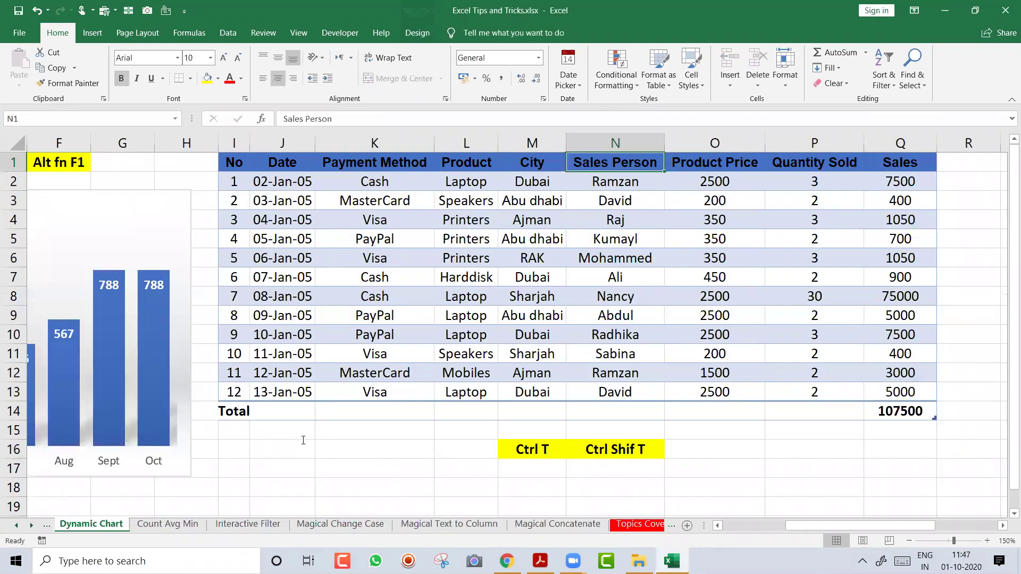
key(ctrl+Page_Up)
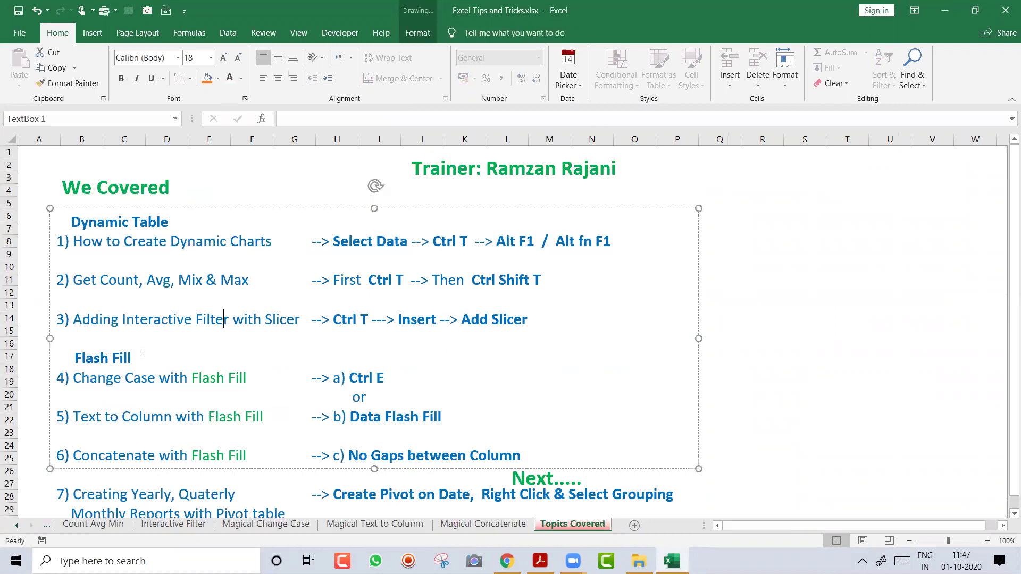
click(142, 353)
drag(149, 372, 75, 377)
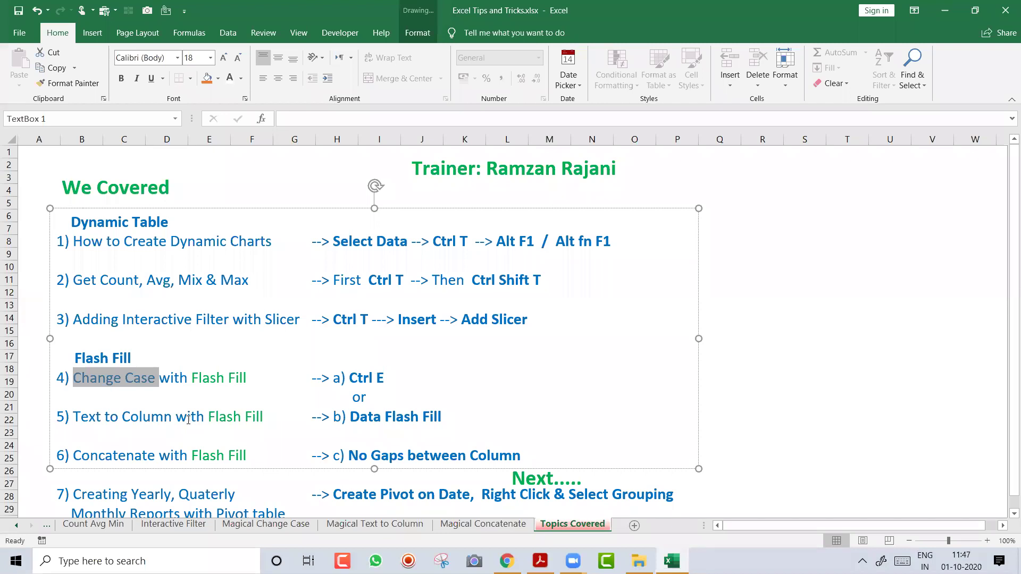
drag(188, 420, 196, 421)
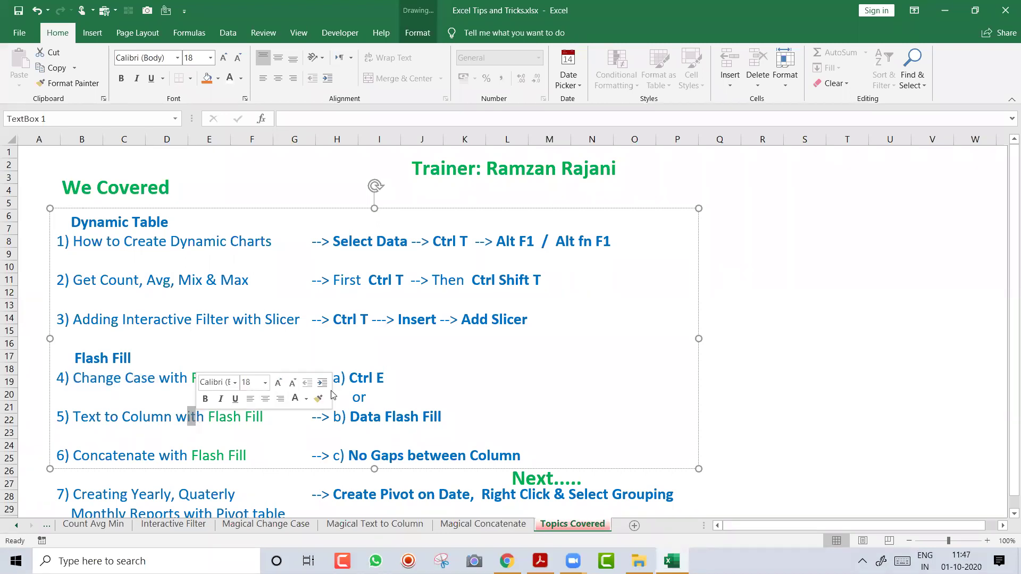
double_click(399, 417)
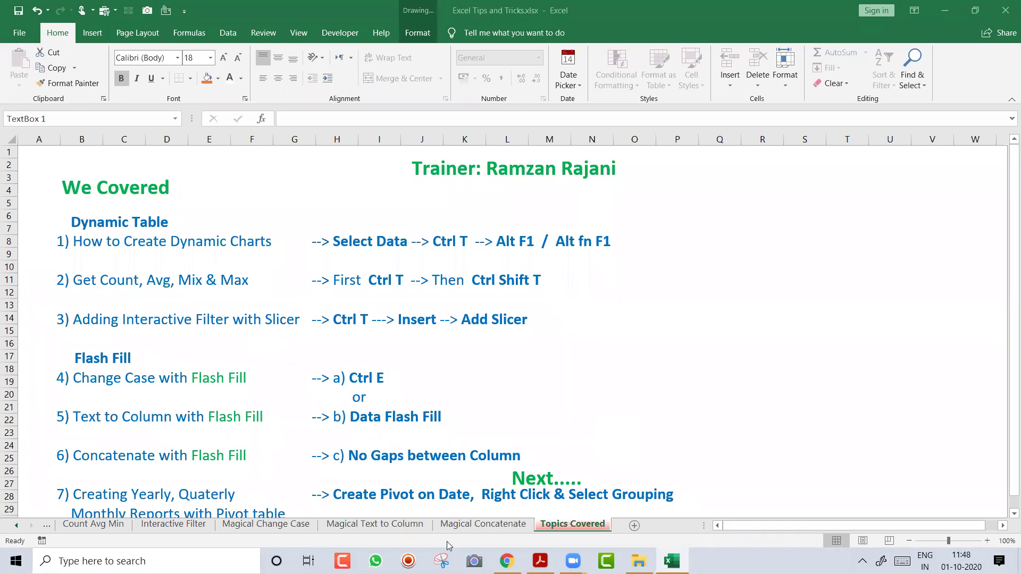
Switch to the Interactive Filter sheet and jump to the sales table's header
click(174, 525)
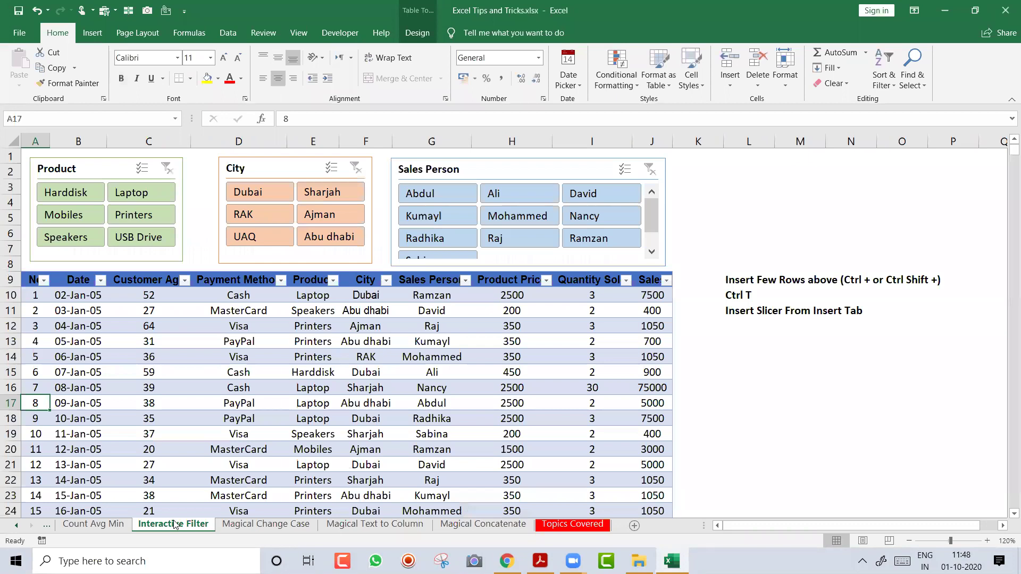
click(149, 340)
key(ctrl+Up)
key(ctrl+Left)
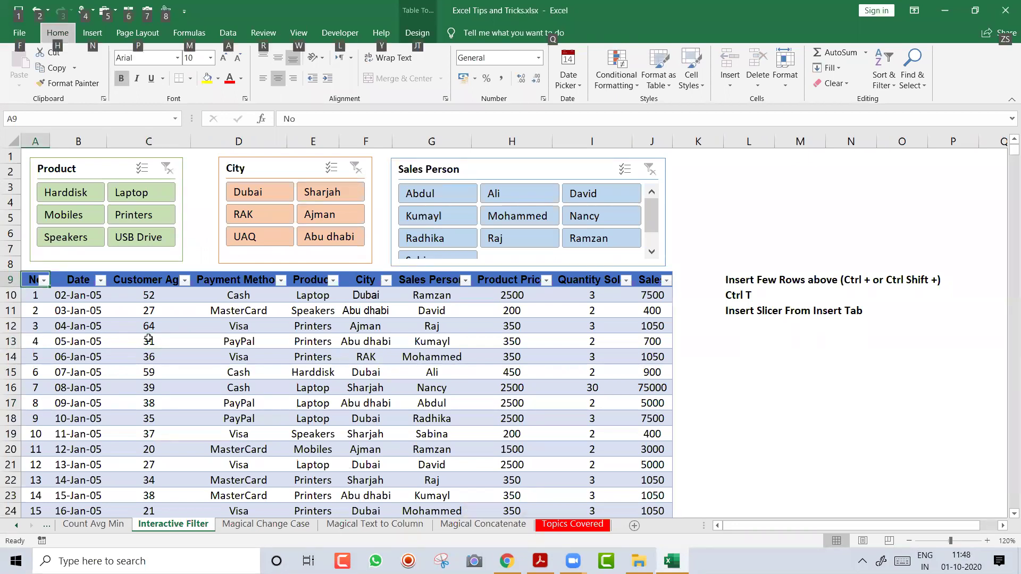
Minimise Excel, go to the HR Data folder on the desktop and open HR Data 1.xlsx
key(super+d)
click(238, 194)
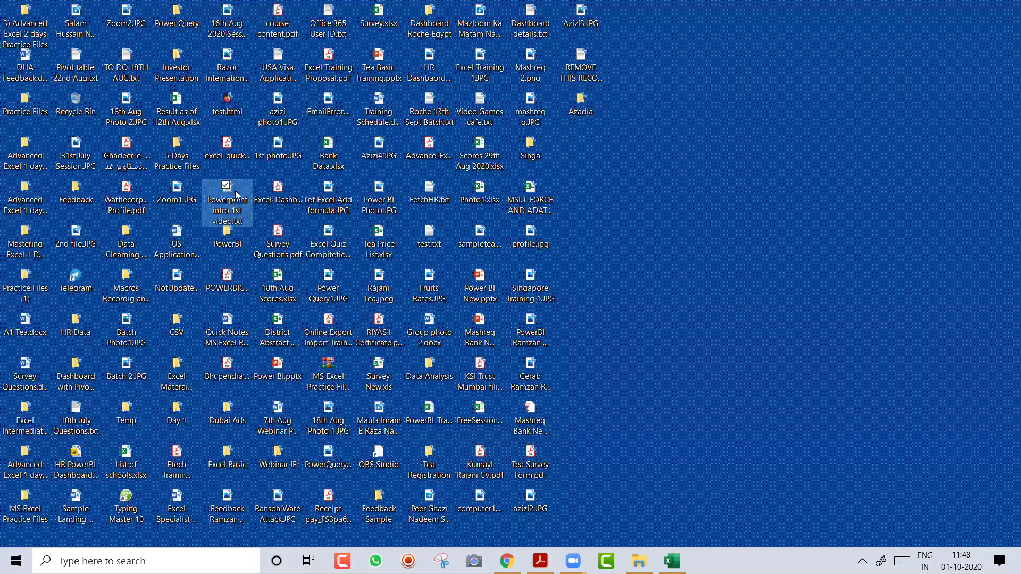
key(h)
key(h)
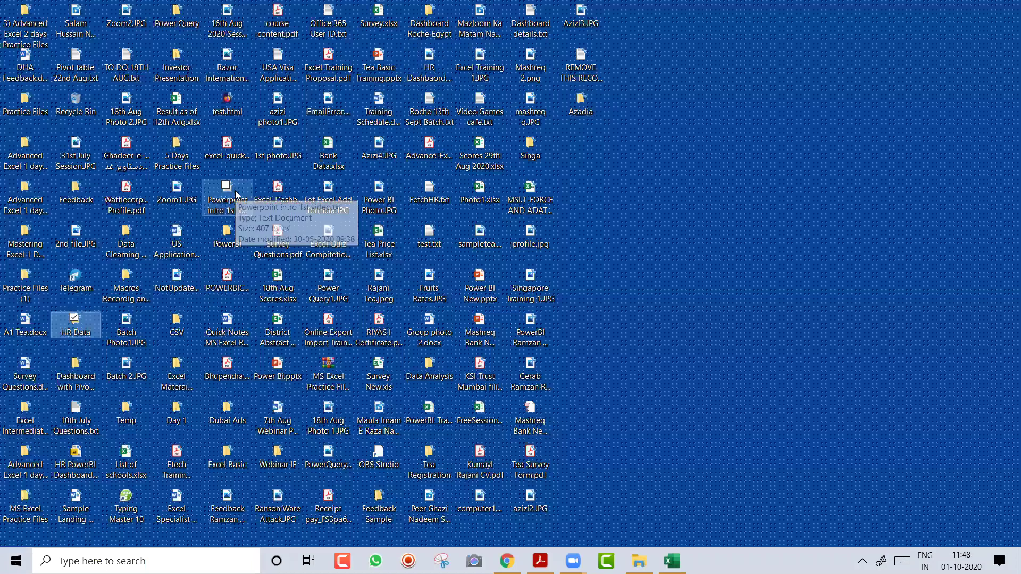
click(238, 195)
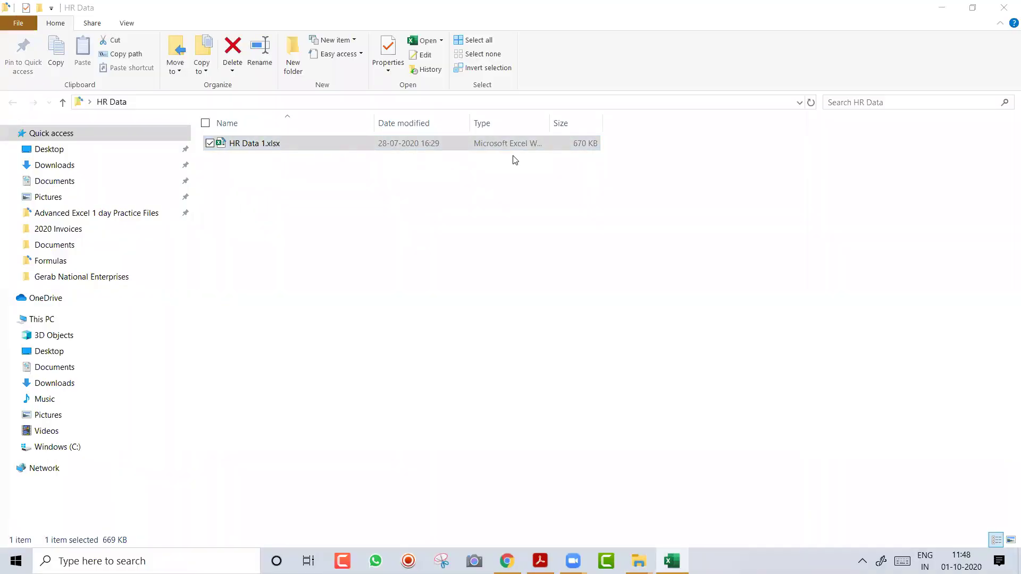
key(Return)
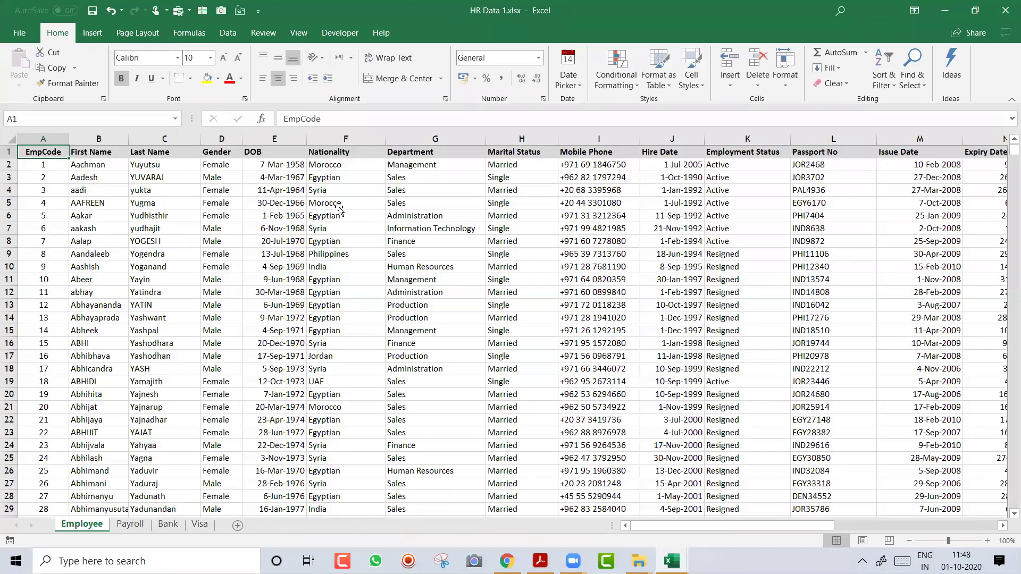
Zoom the Employee sheet to 150% and return to the top-left of the data
click(339, 207)
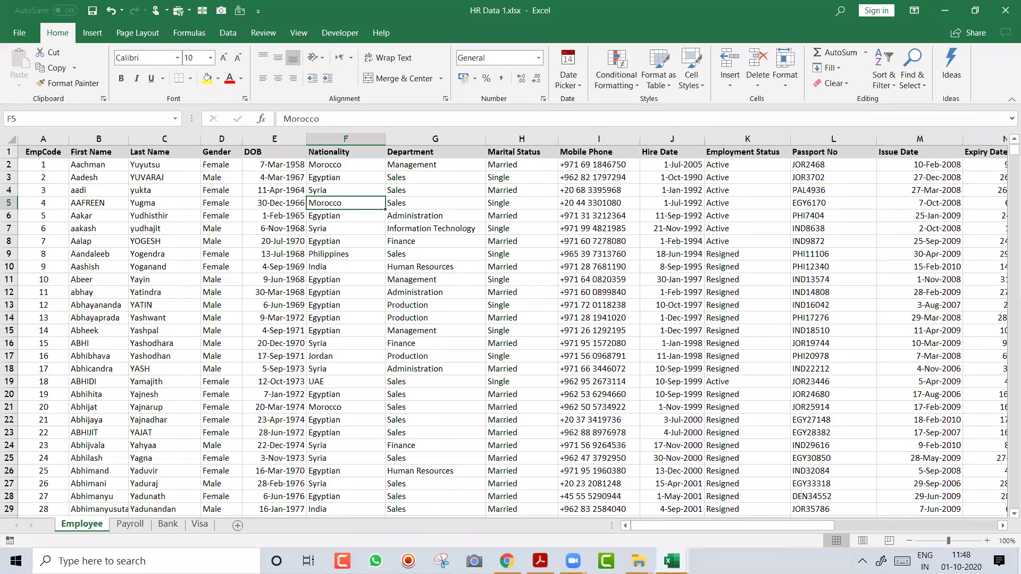
click(987, 541)
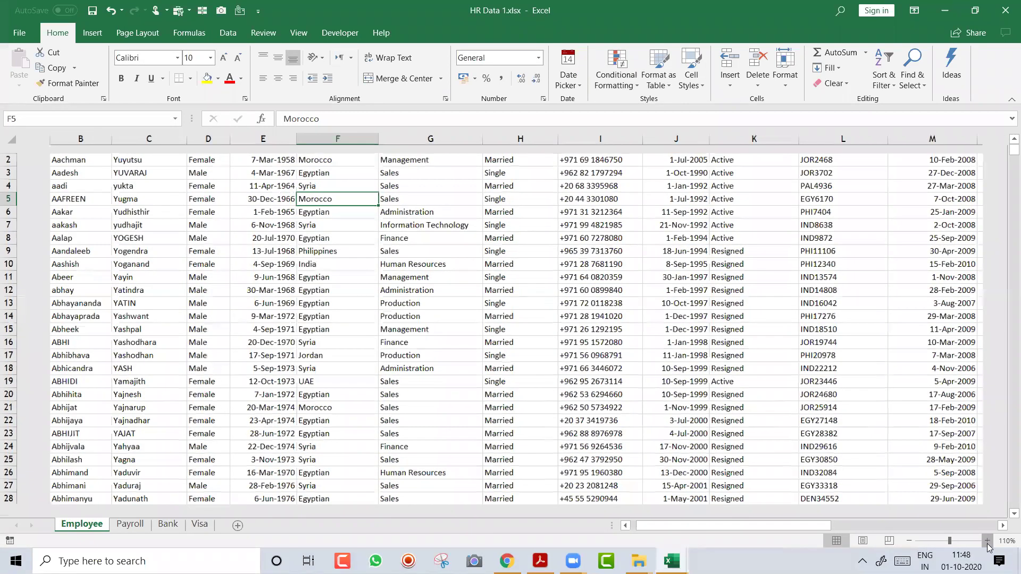
key(Home)
click(987, 541)
click(987, 542)
click(986, 541)
click(986, 541)
key(ctrl+Home)
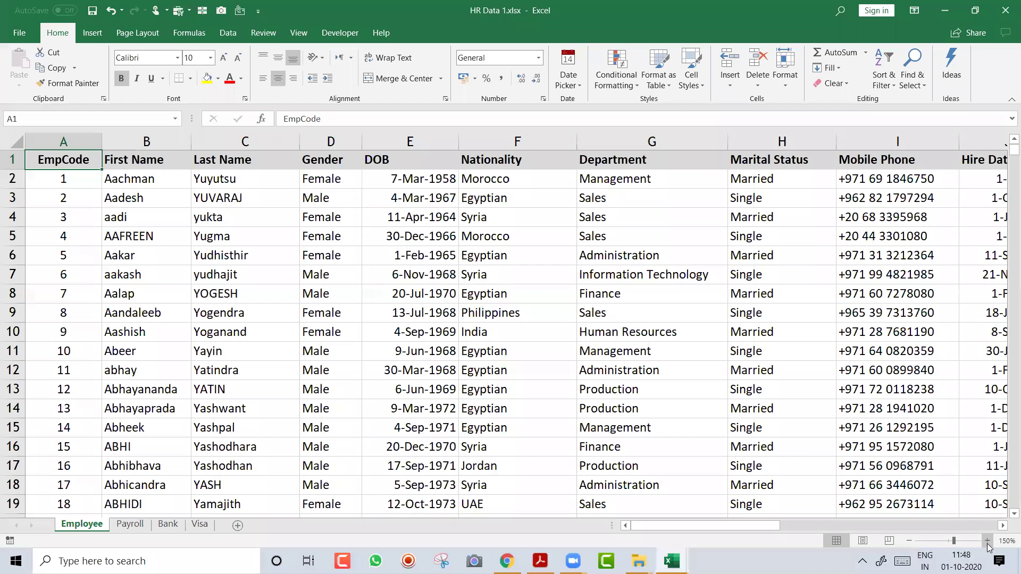
Find where the employee data ends and select the First Name, Gender and DOB data columns
key(ctrl+Down)
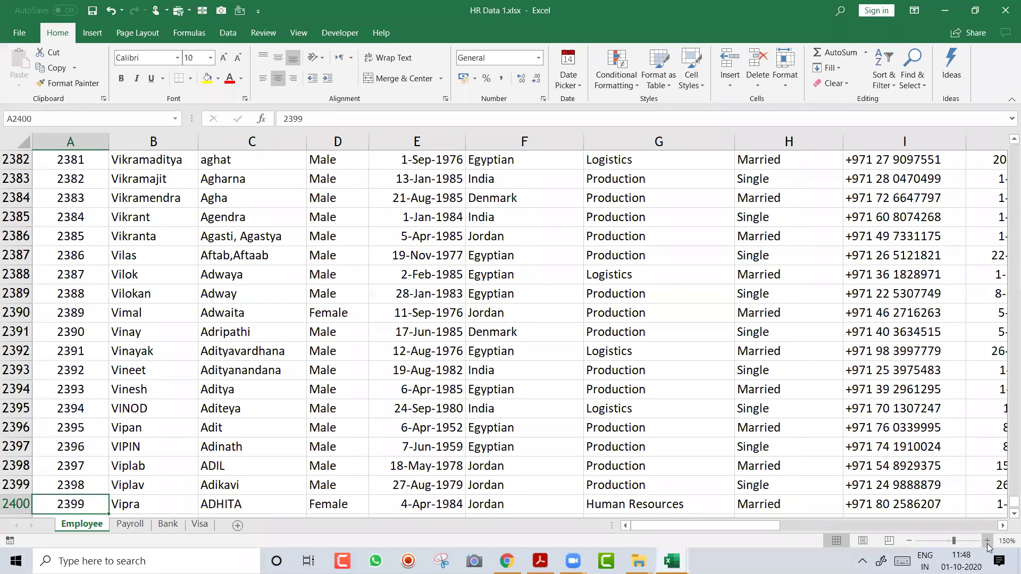
key(Down)
key(Up)
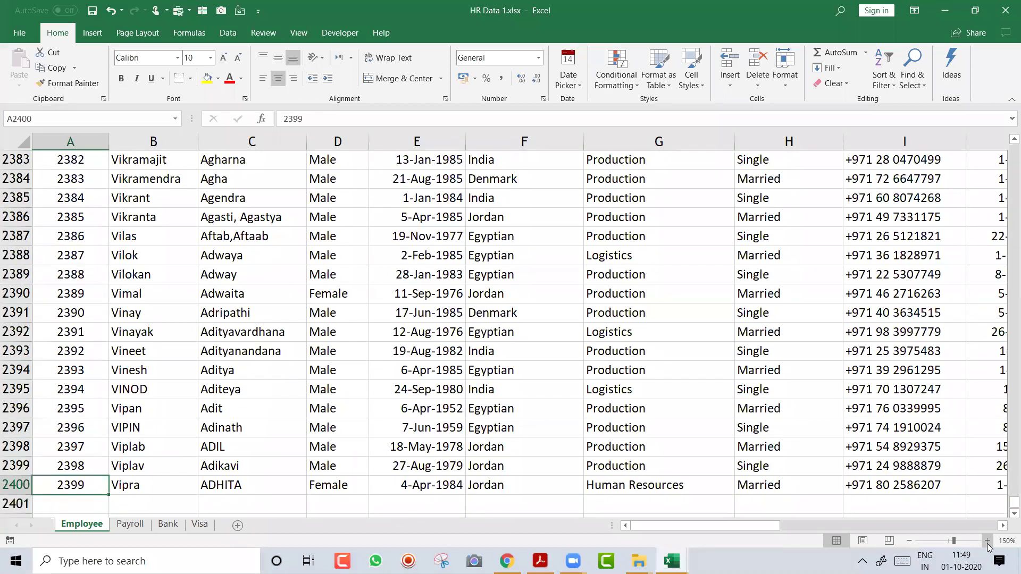
key(ctrl+Up)
key(Right)
key(ctrl+shift+Down)
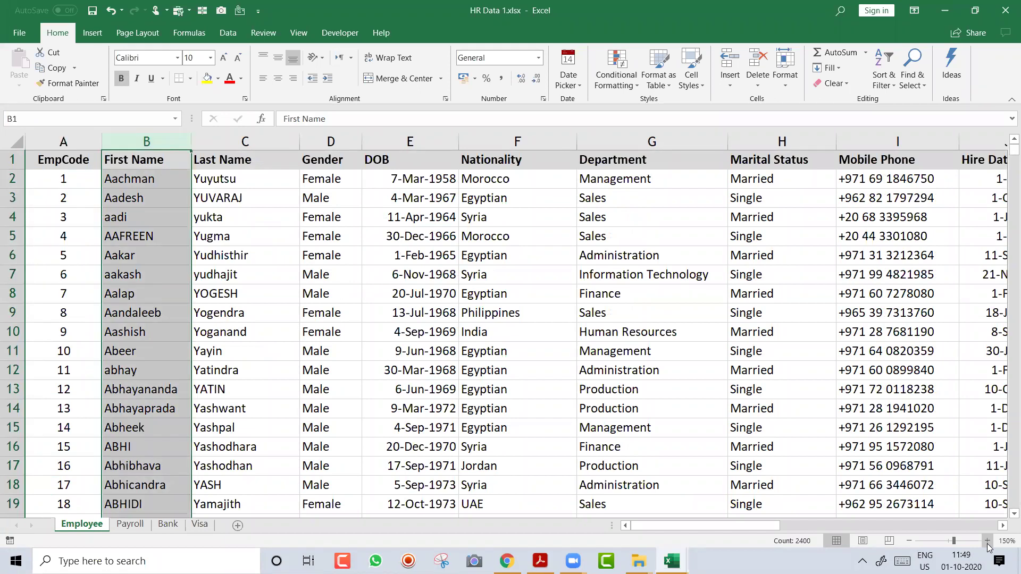
key(Right)
key(Right)
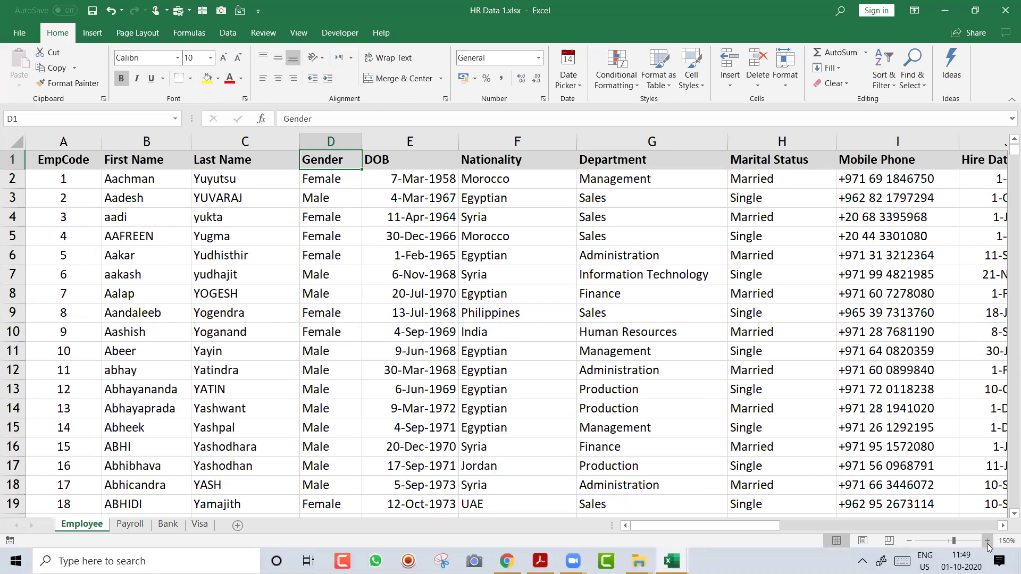
key(ctrl+shift+Down)
key(Right)
Walk across the headers from Nationality to Email and back, pointing out a Nationality value
key(Right)
key(ctrl+shift+Down)
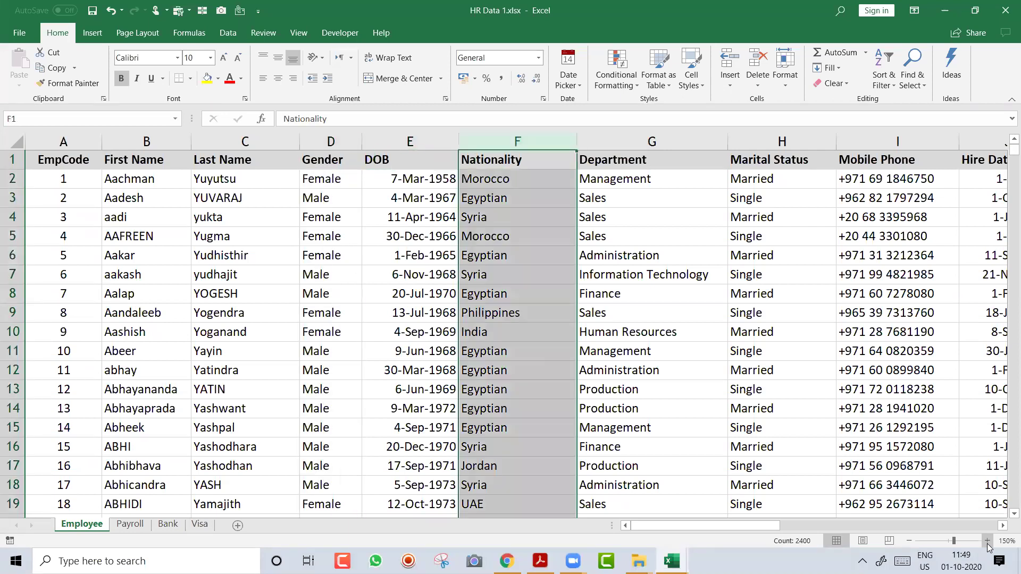
key(Right)
key(Right)
key(Right)
key(Right)
key(Right)
key(Right)
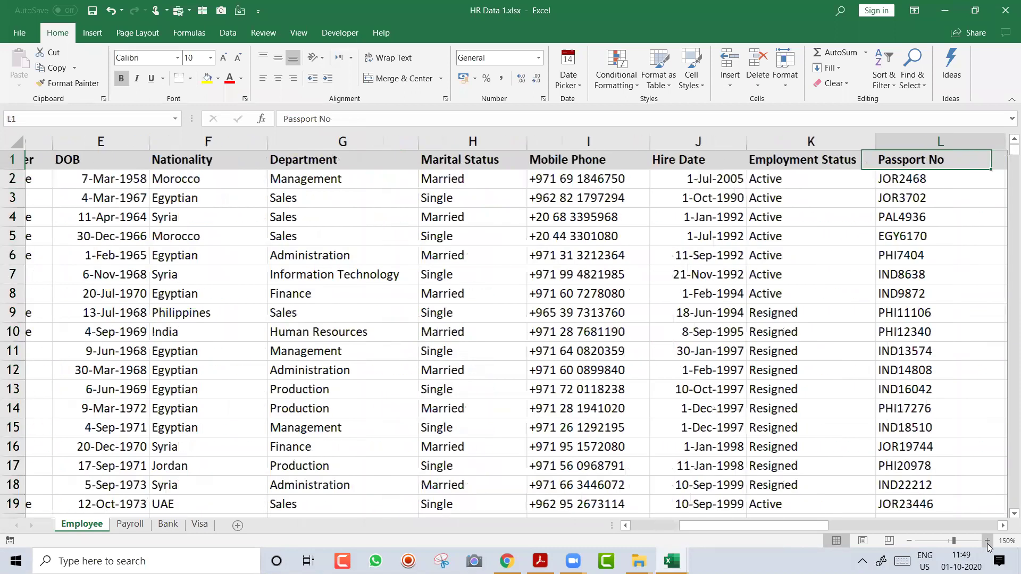
key(Right)
key(Right)
key(Right)
key(Right)
key(Right)
key(Right)
key(Right)
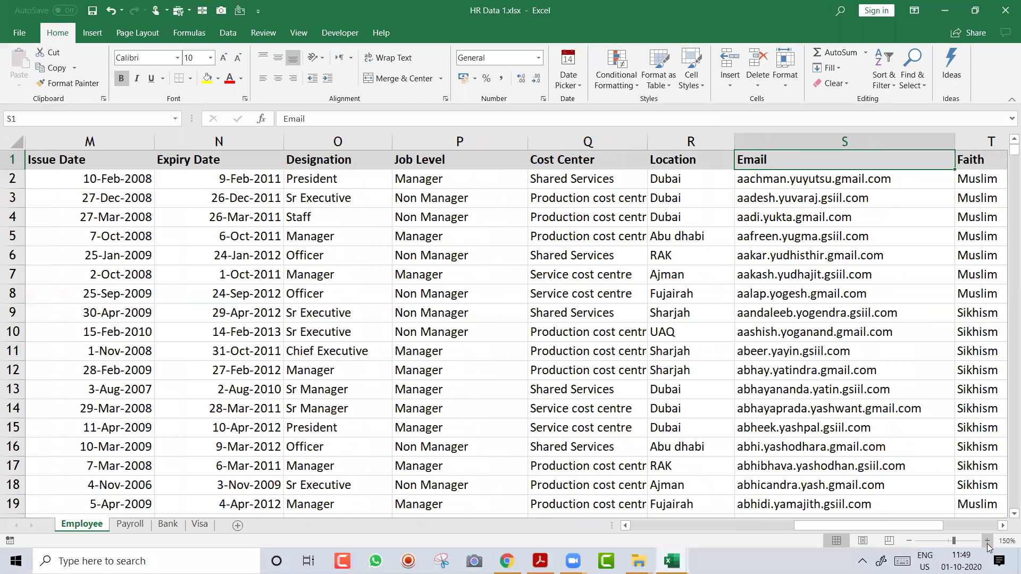
key(Right)
key(Left)
key(Left)
key(Left)
key(Left)
key(Left)
key(Left)
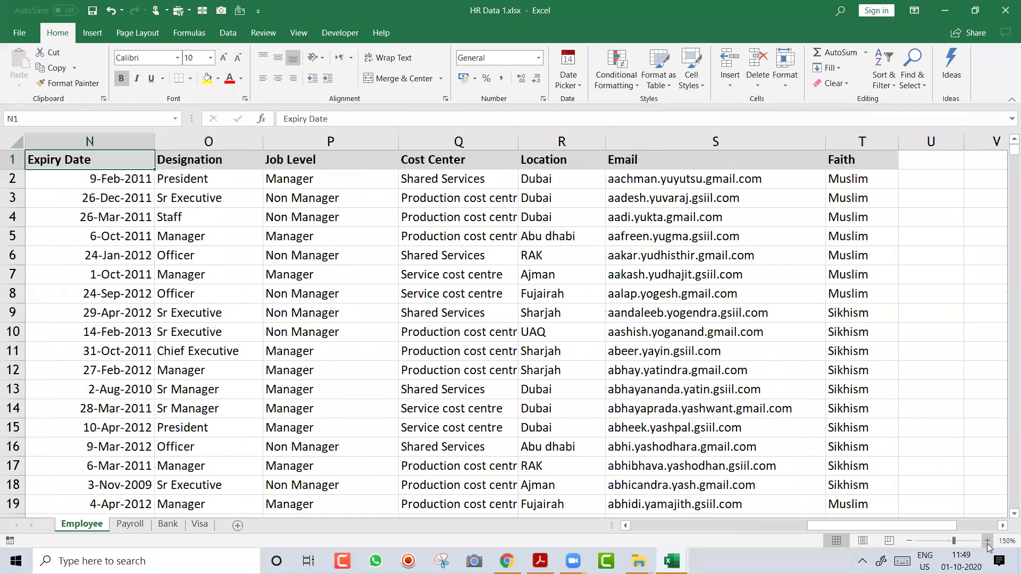
key(Left)
key(Left)
key(Left)
key(Left)
key(Left)
key(Left)
key(Left)
key(Left)
key(Left)
key(Left)
key(Left)
key(Left)
key(Left)
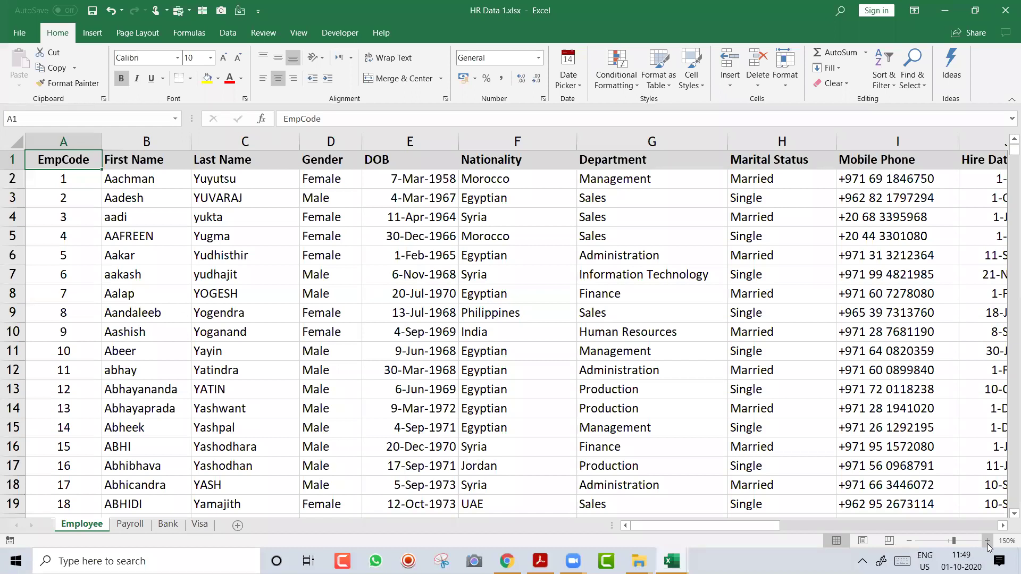
key(Right)
key(Right)
key(Right)
key(Right)
key(Right)
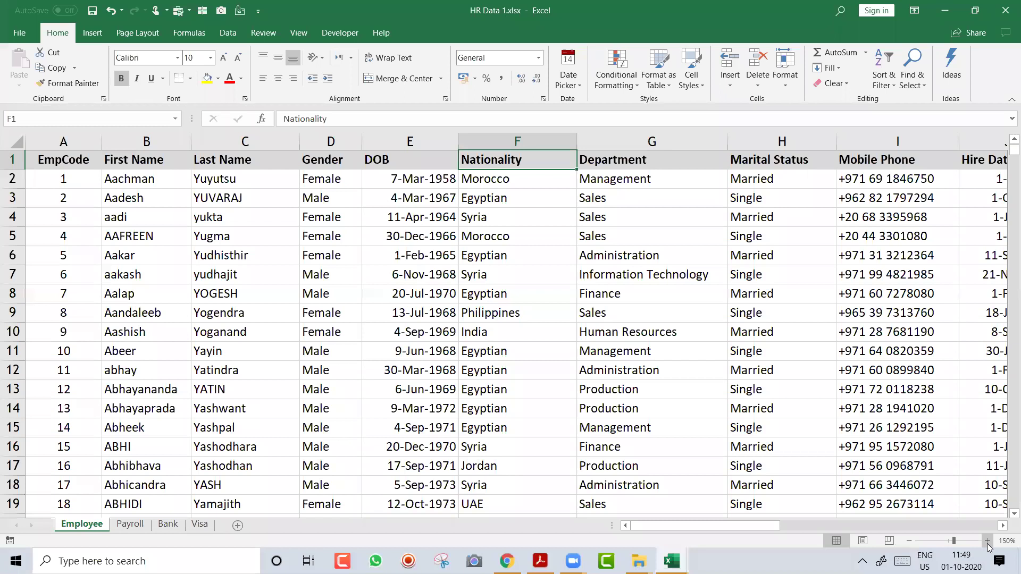
key(Right)
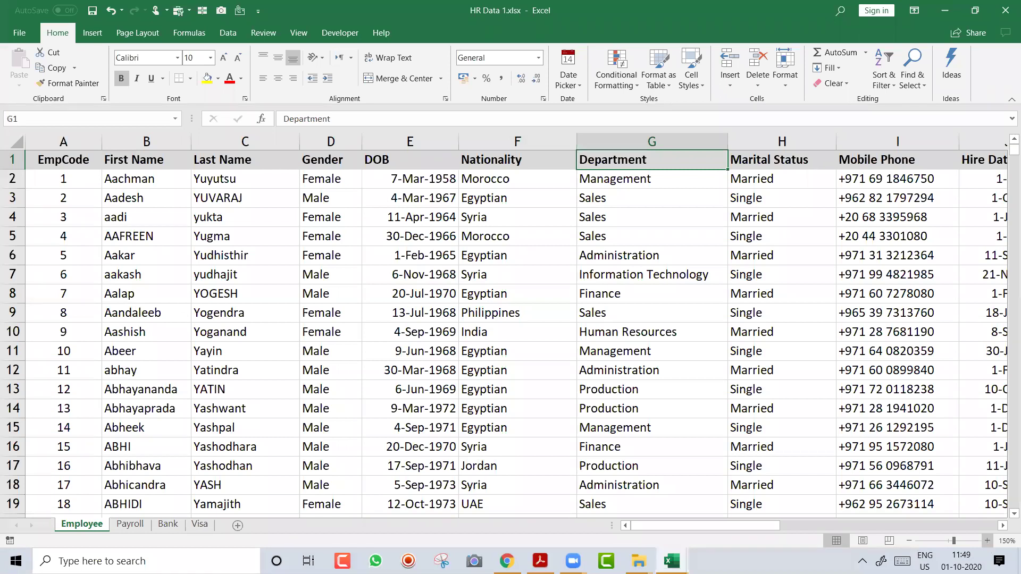
click(557, 283)
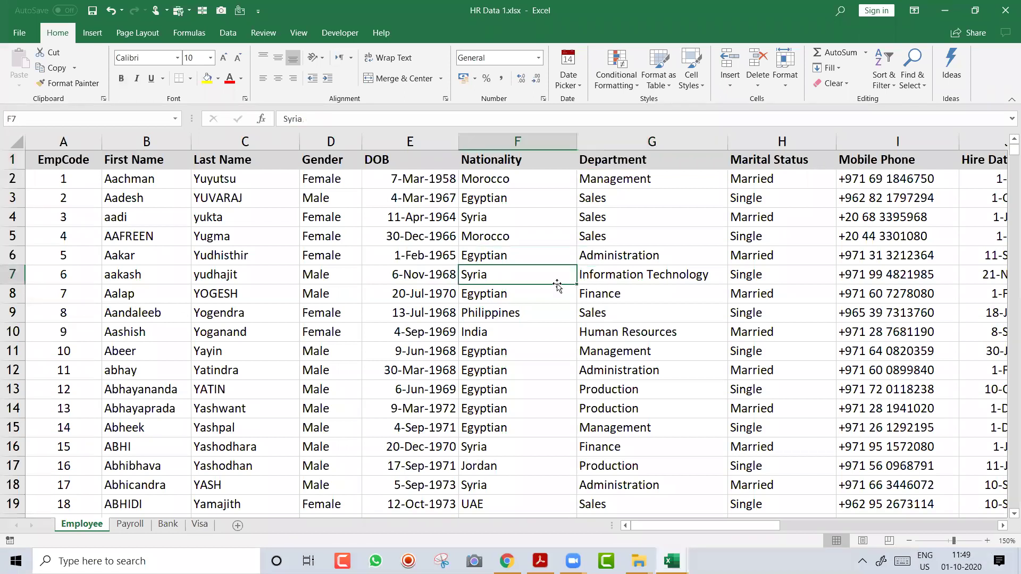
Select row 1 and insert seven blank rows above the header with Ctrl+Shift+Plus
key(ctrl+Home)
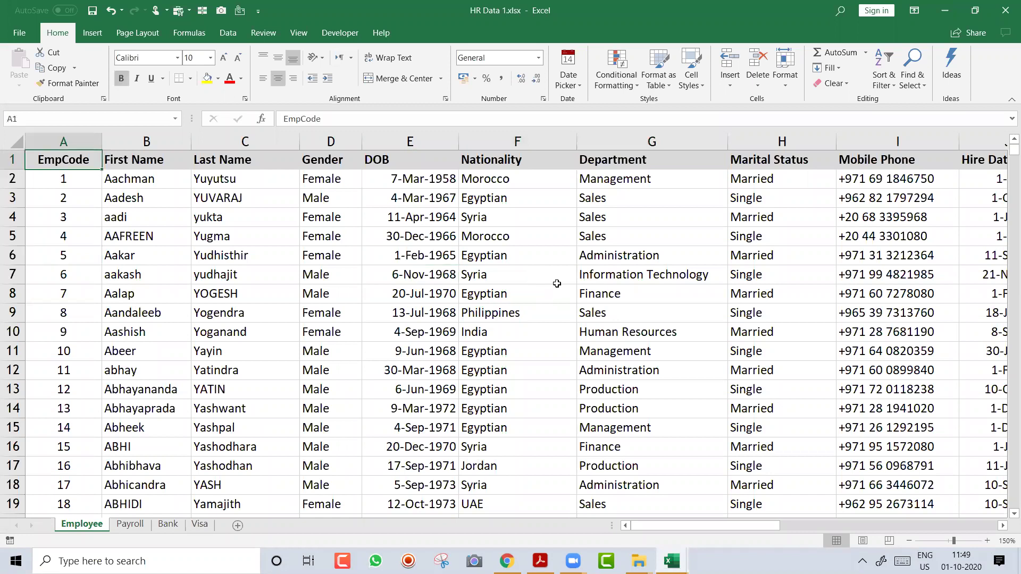
key(shift+space)
key(ctrl+shift+equal)
key(ctrl+shift+equal)
key(ctrl+shift+equal)
key(ctrl+shift+equal)
key(ctrl+shift+equal)
key(ctrl+shift+equal)
key(ctrl+shift+equal)
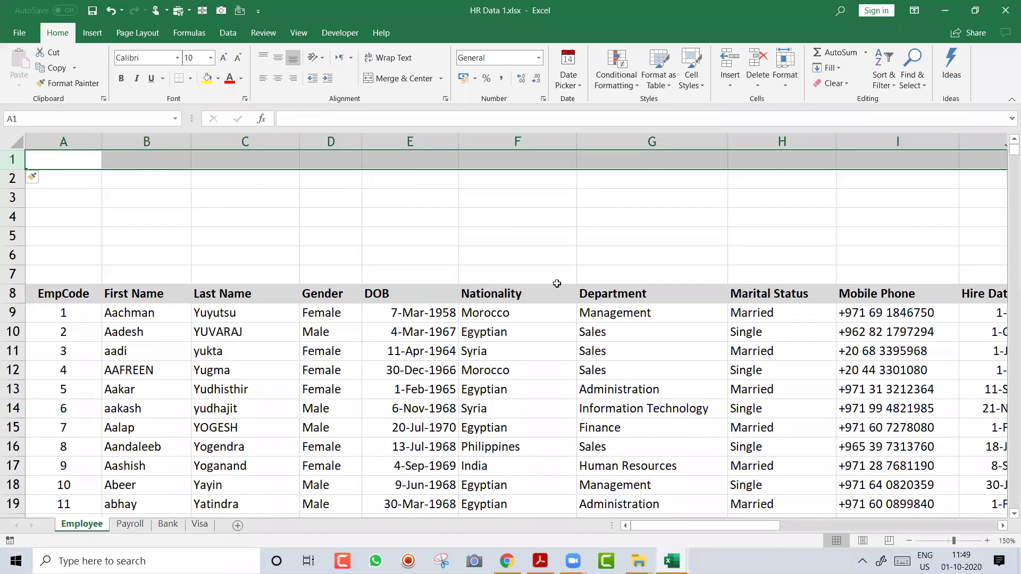
Insert one more blank row and convert A9:T2408 into a table with headers using Ctrl+T
key(ctrl+shift+equal)
click(442, 381)
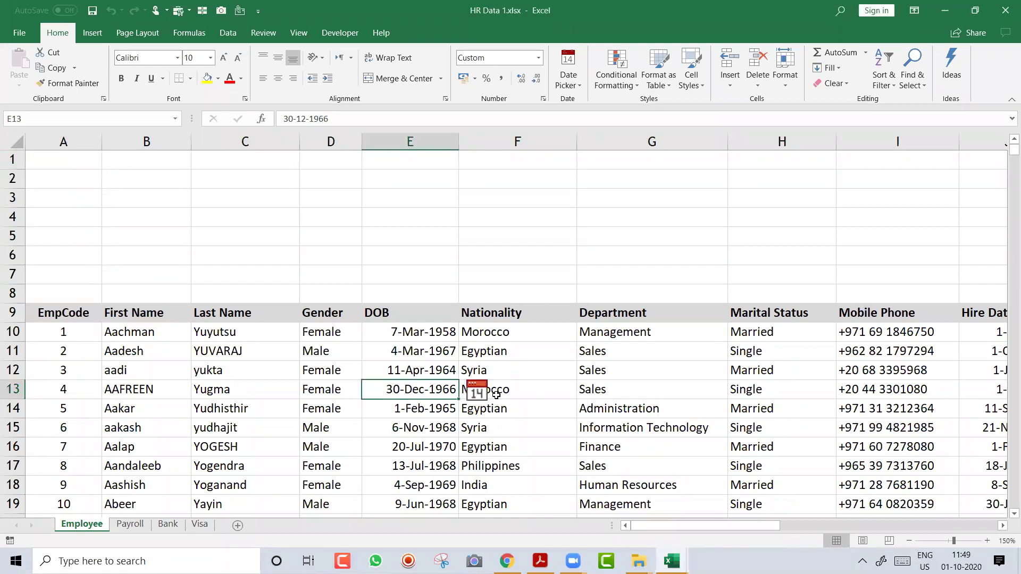
key(ctrl+t)
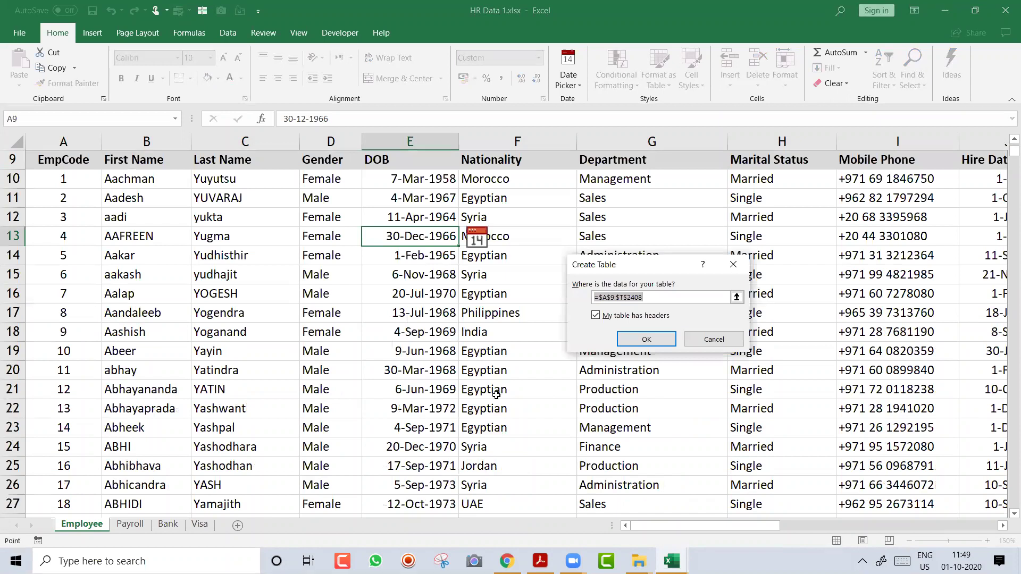
key(Return)
key(ctrl+Home)
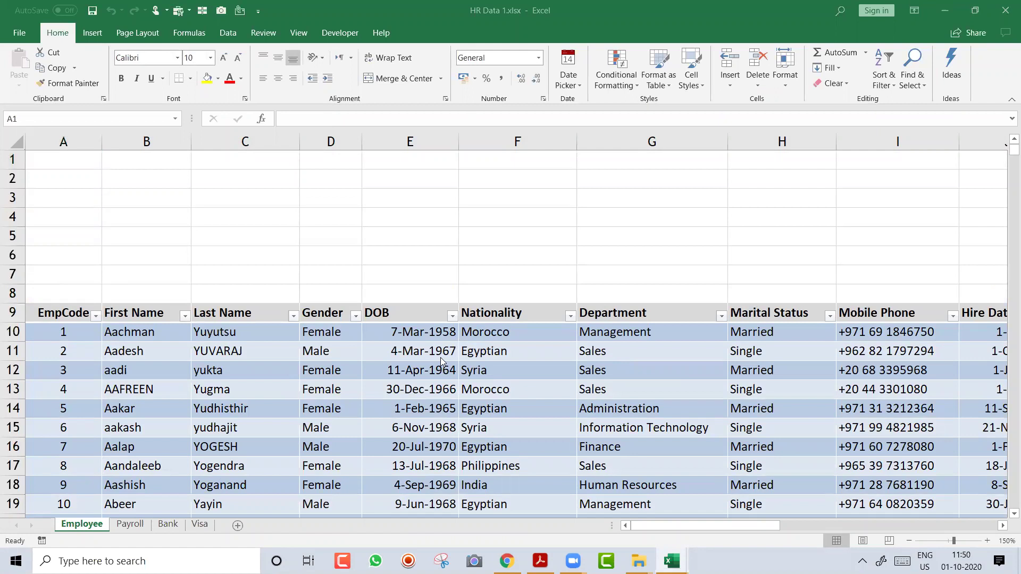
click(307, 435)
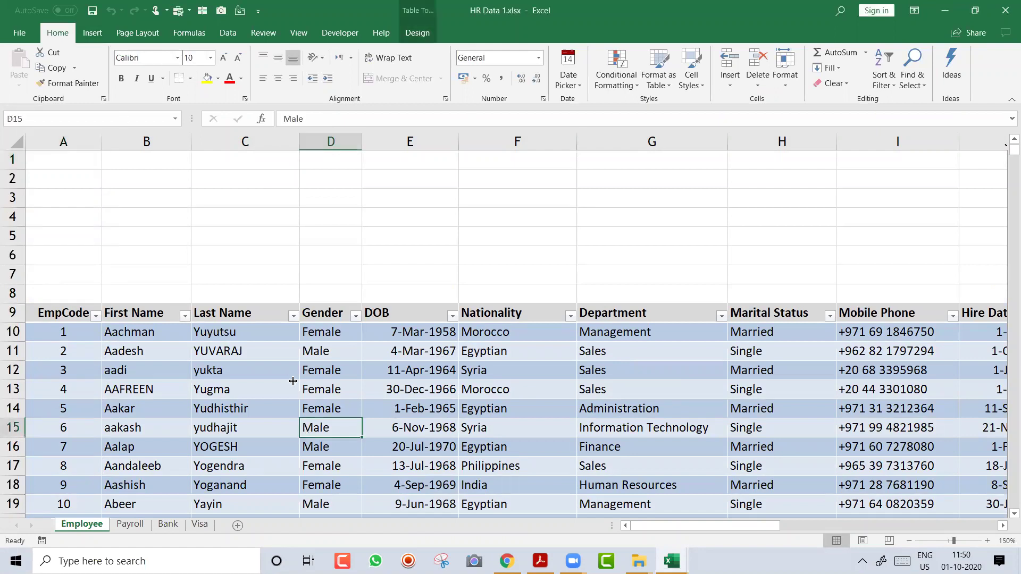
Attempt a slicer from an empty cell outside the table and dismiss the data connections window
click(94, 34)
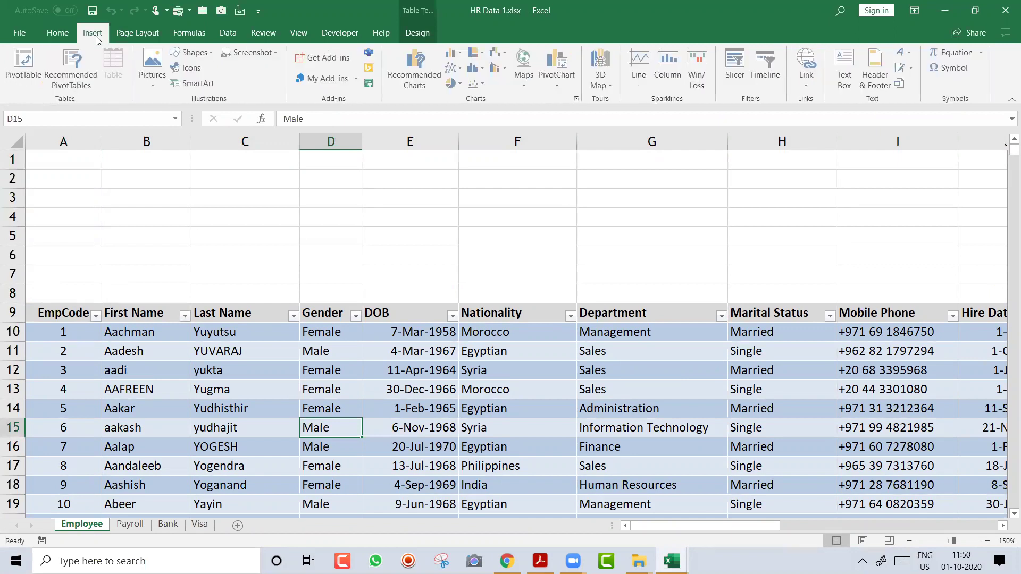
click(491, 222)
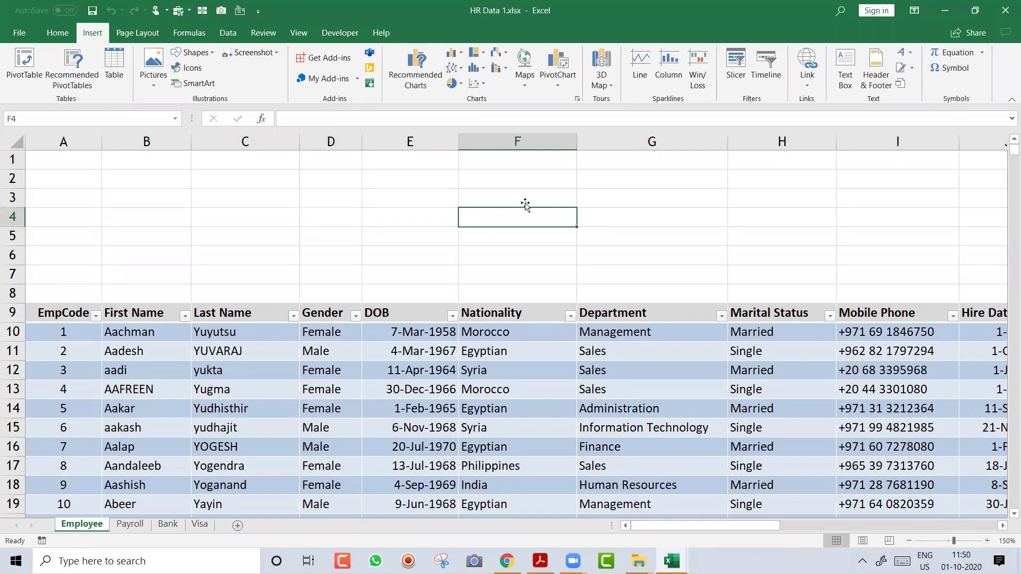
click(729, 63)
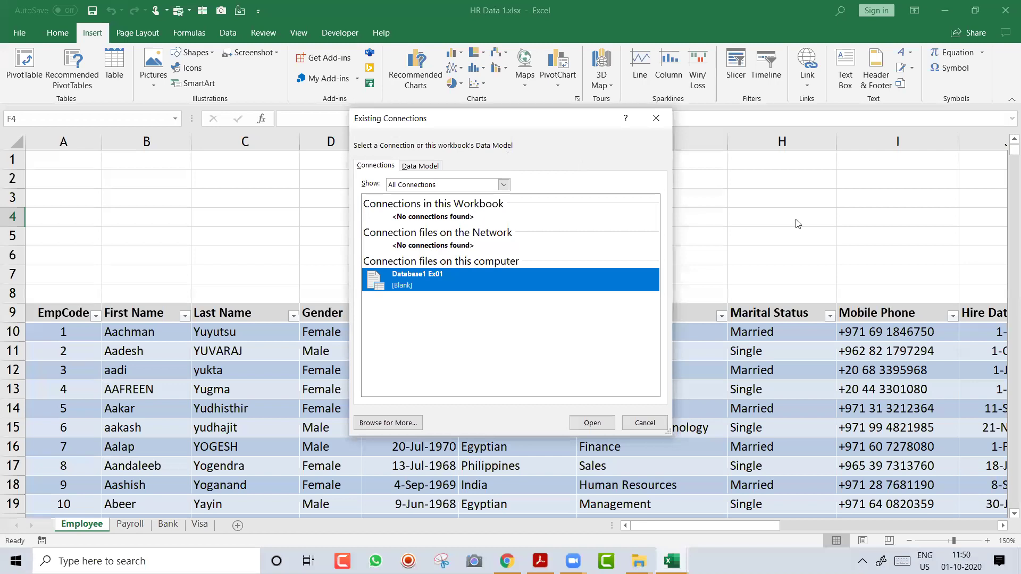
click(656, 118)
Insert slicers for Nationality, Department, Designation and Gender on the employee table
click(463, 392)
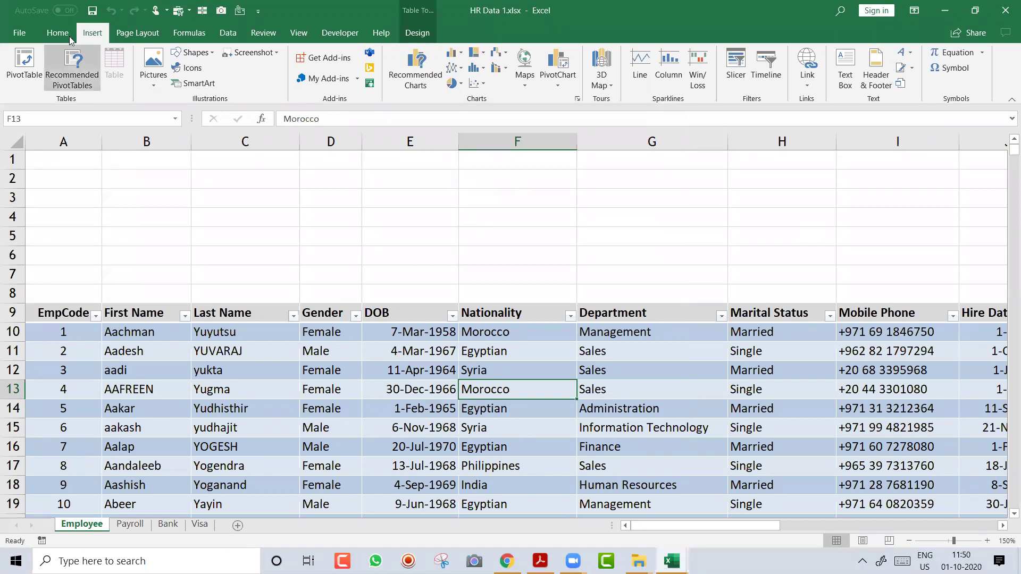
click(738, 75)
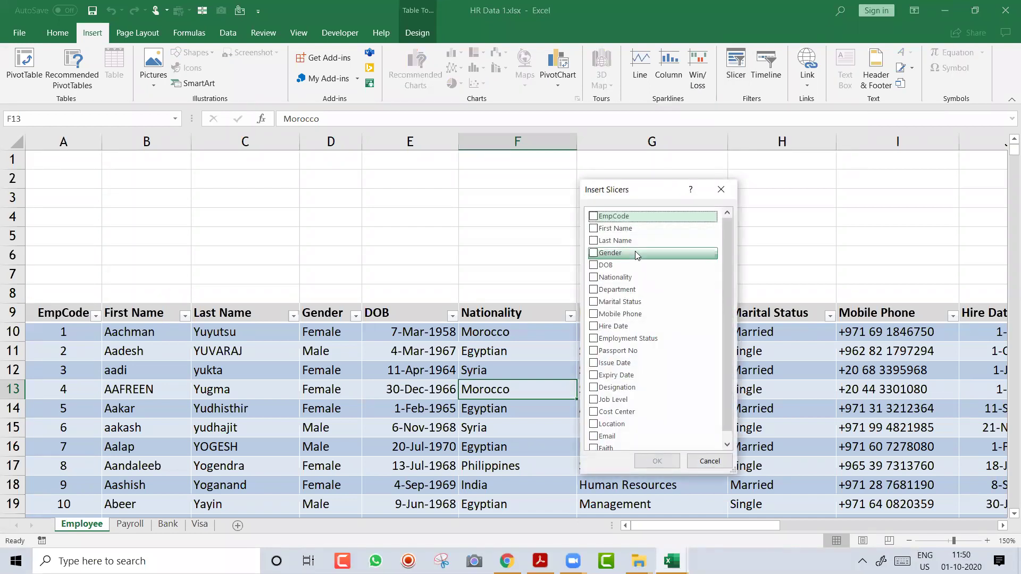
click(593, 278)
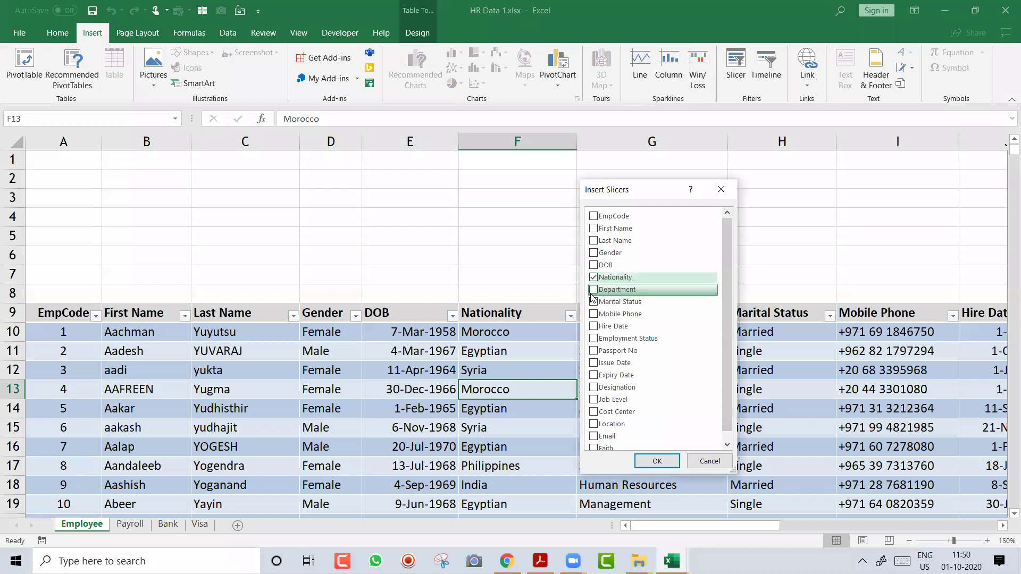
click(593, 291)
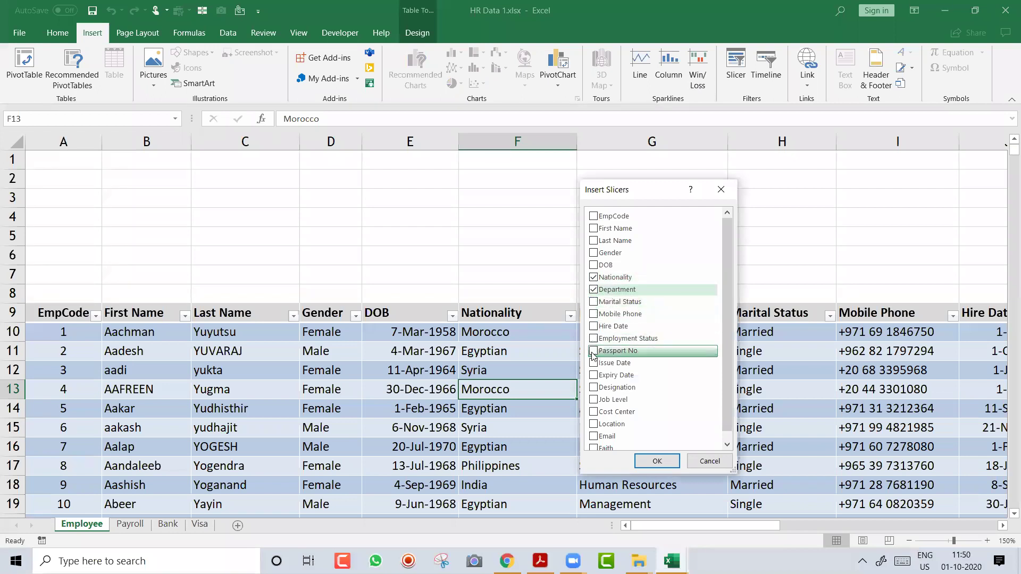
click(593, 389)
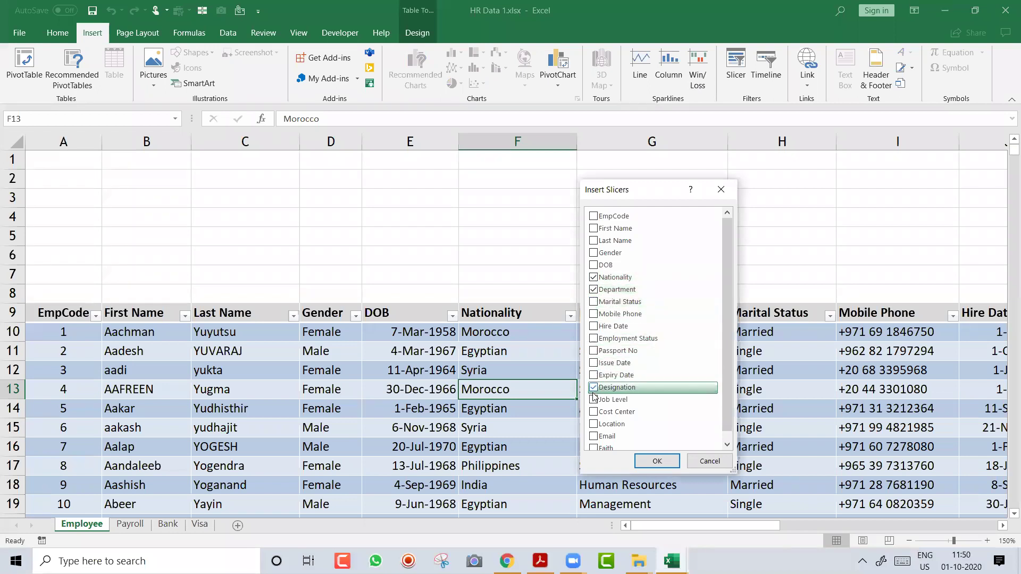
click(593, 252)
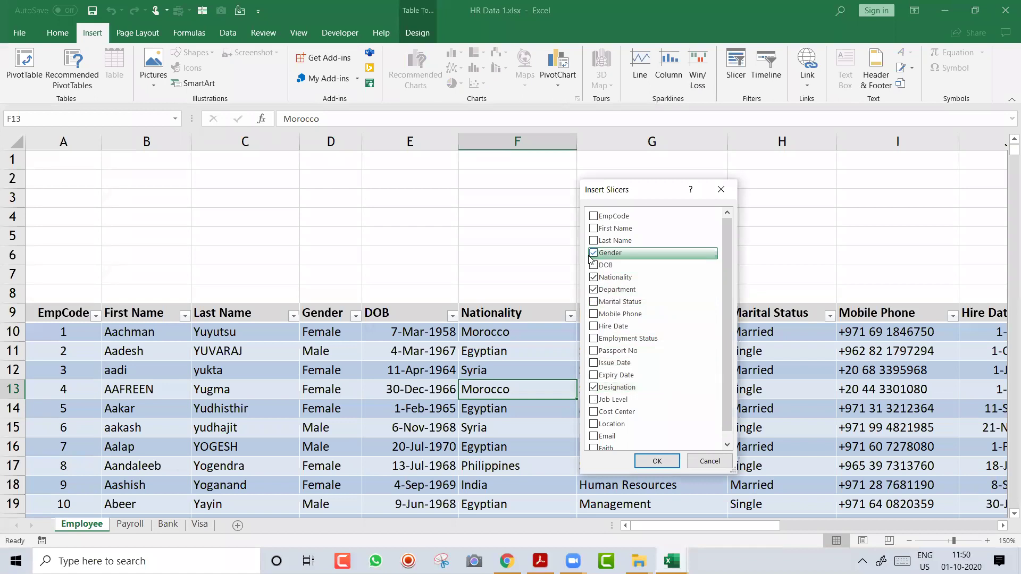
click(658, 461)
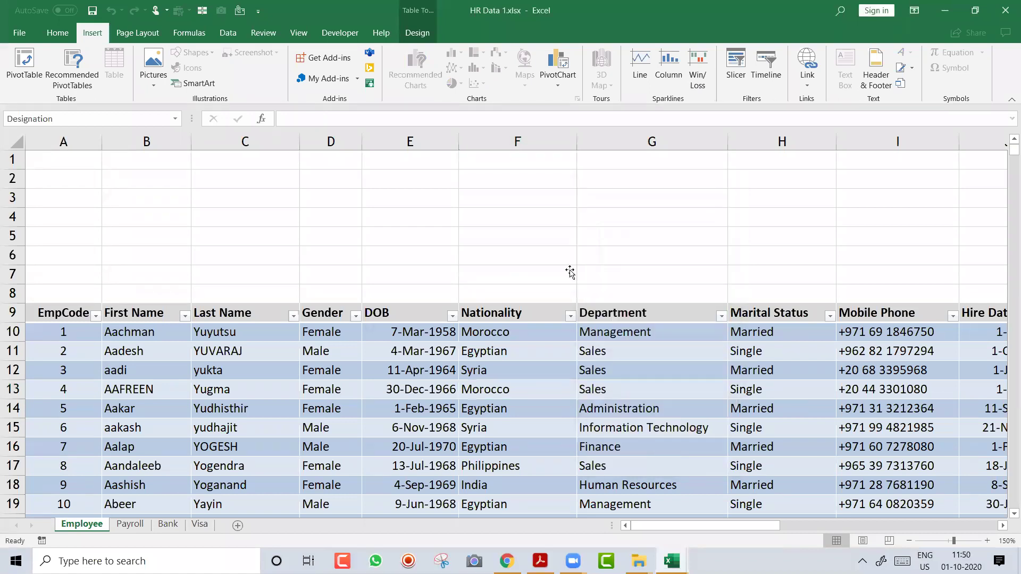
Place Gender and Nationality slicers above the table, Nationality orange, three columns and widened
drag(450, 173, 139, 180)
drag(239, 426, 218, 273)
drag(433, 222, 309, 179)
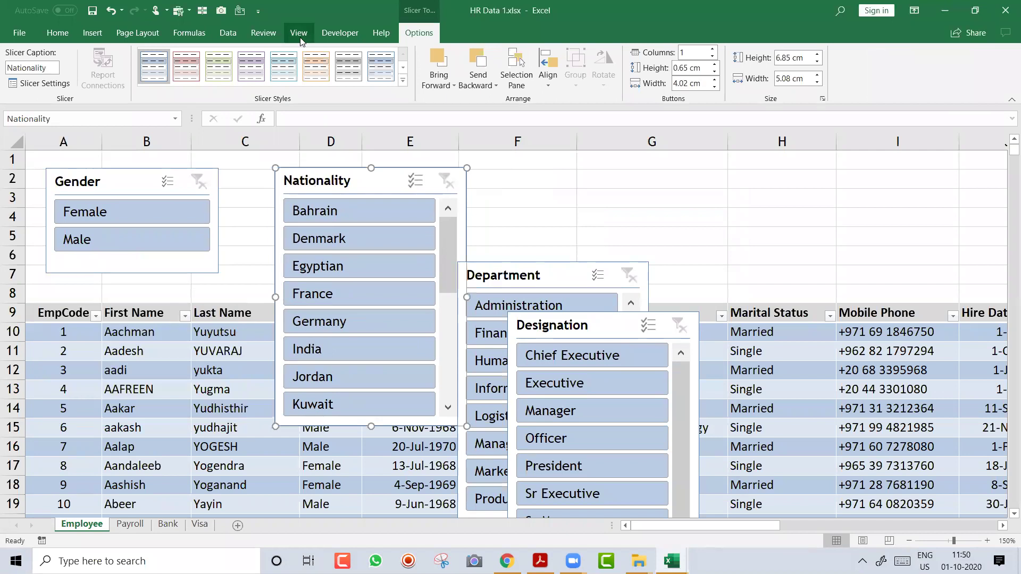
click(316, 66)
double_click(712, 49)
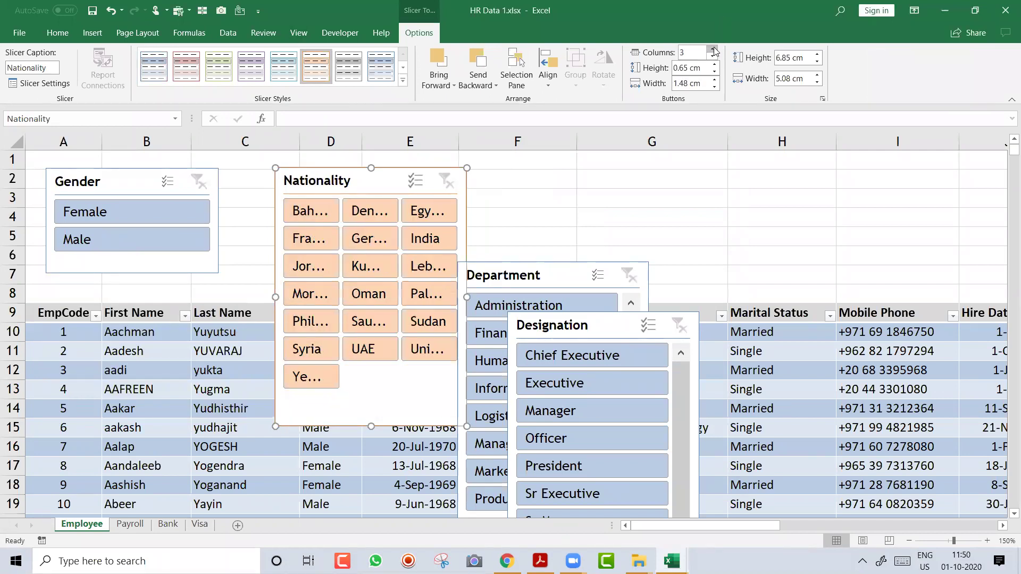
drag(470, 297, 551, 296)
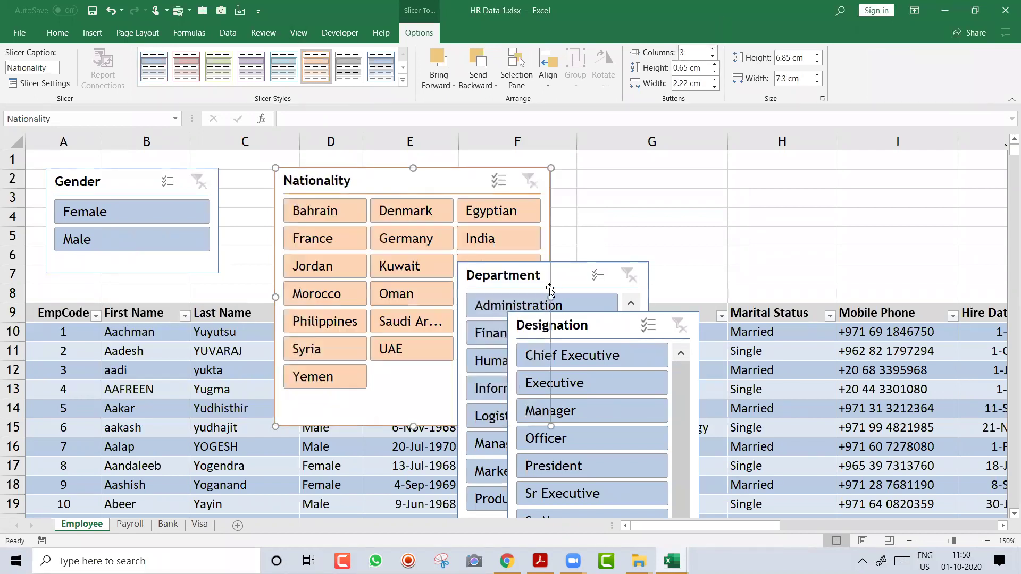
drag(410, 428, 405, 290)
Move the Department slicer top right with three widened columns, then delete the Designation slicer
drag(574, 276, 698, 180)
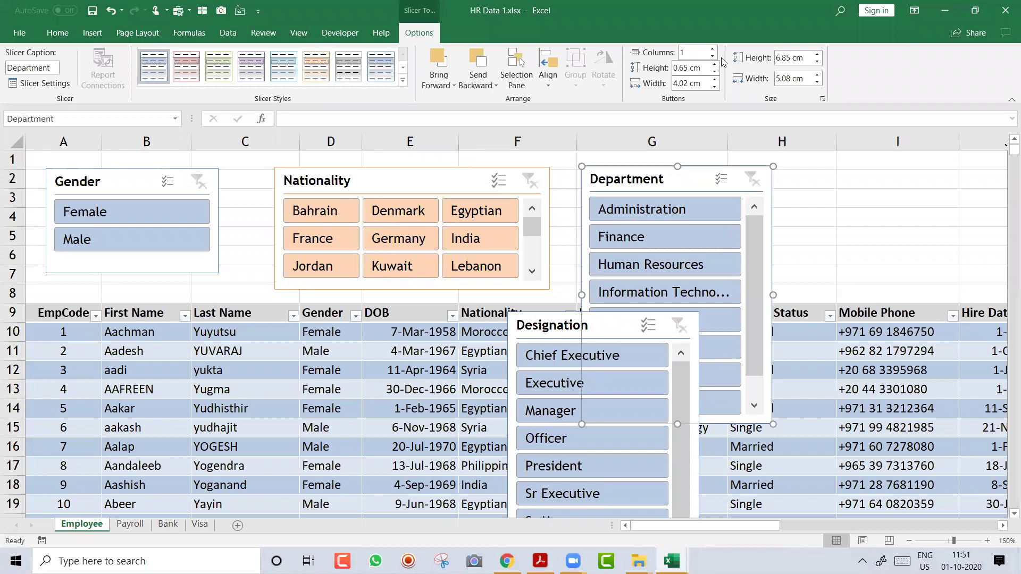
drag(677, 423, 656, 295)
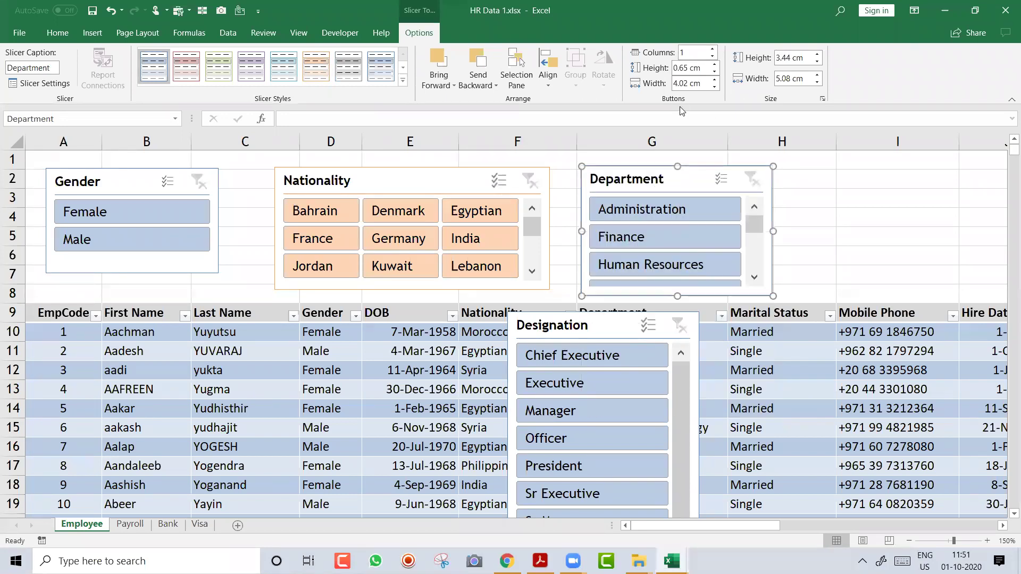
click(713, 48)
click(713, 48)
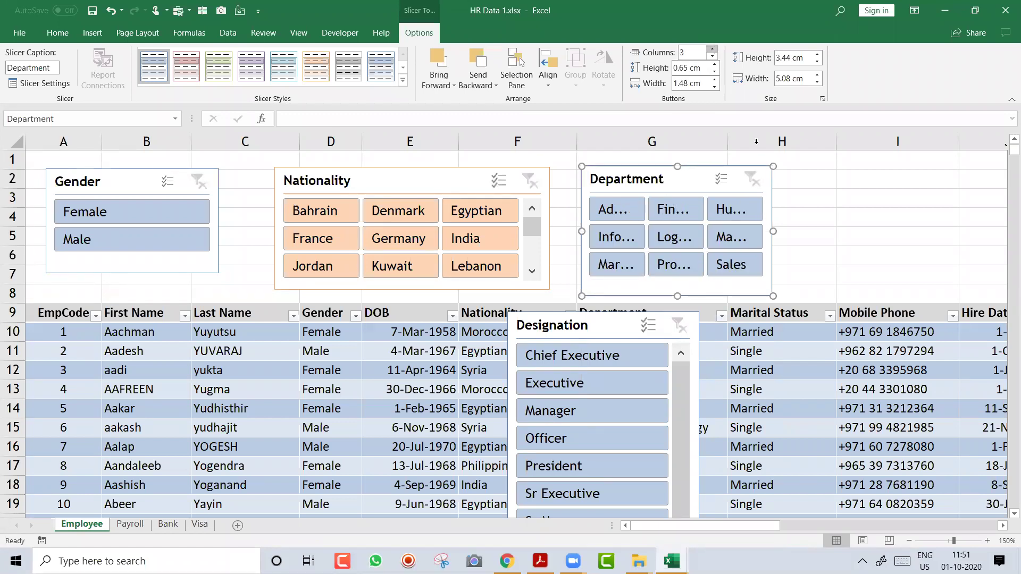
drag(773, 231, 839, 231)
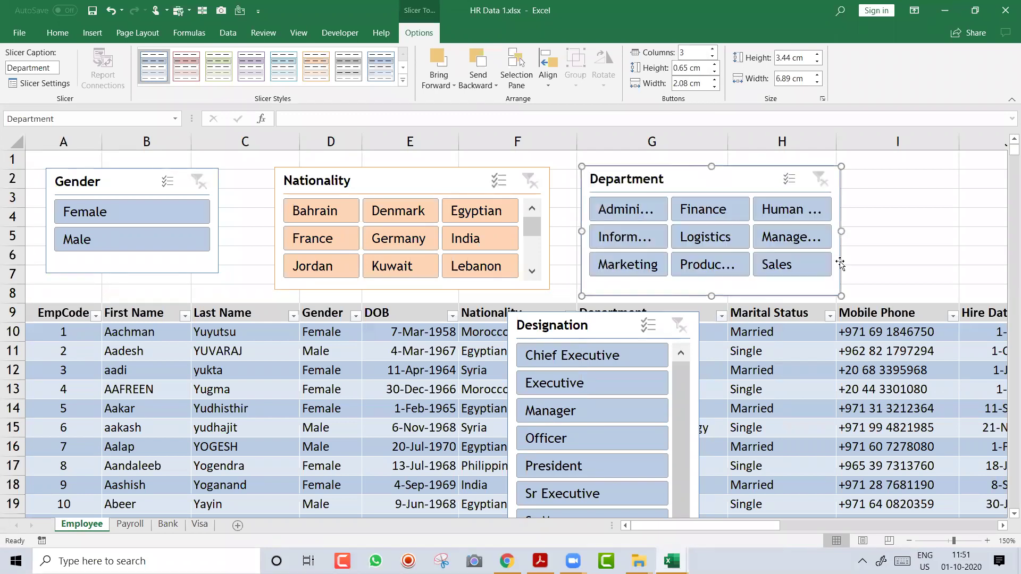
click(585, 326)
key(Delete)
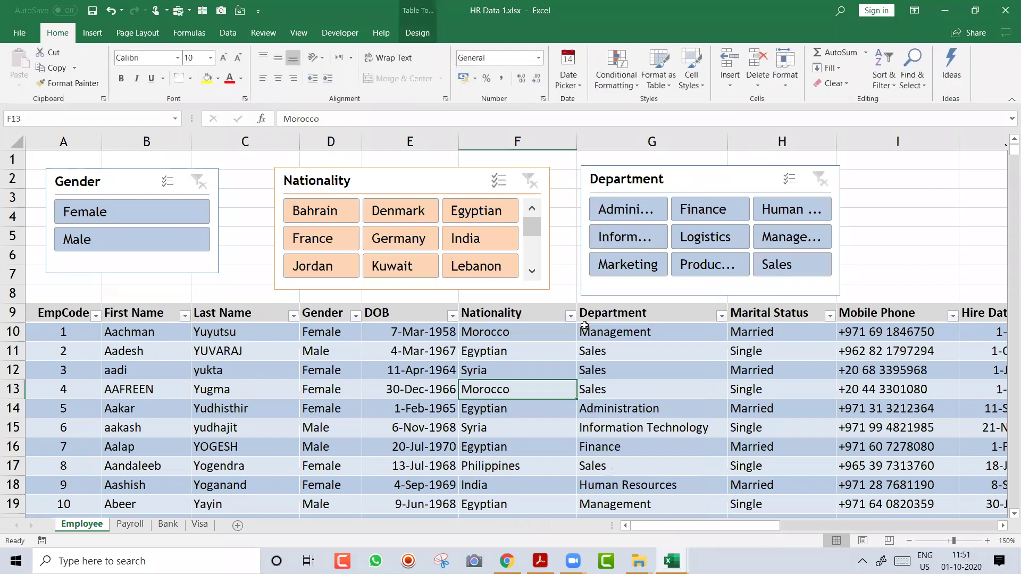
Give the Gender slicer a green style, try gender and nationality filters, then clear both
click(134, 193)
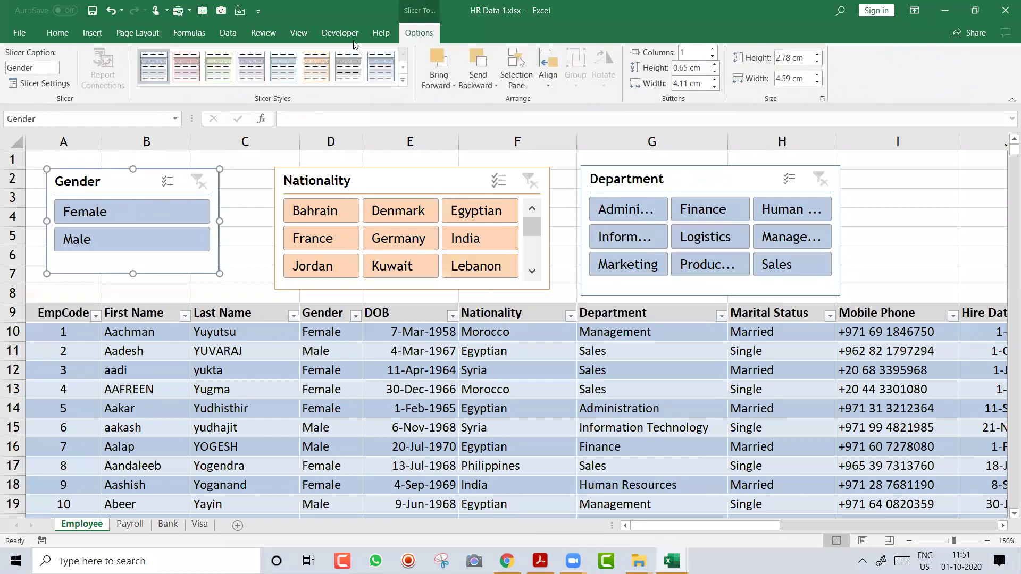
click(210, 77)
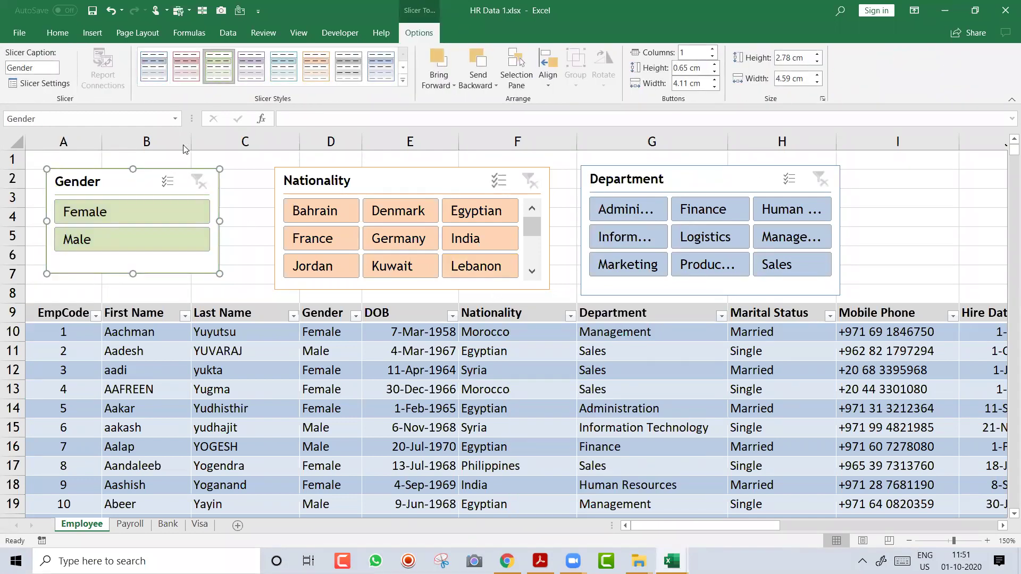
click(146, 219)
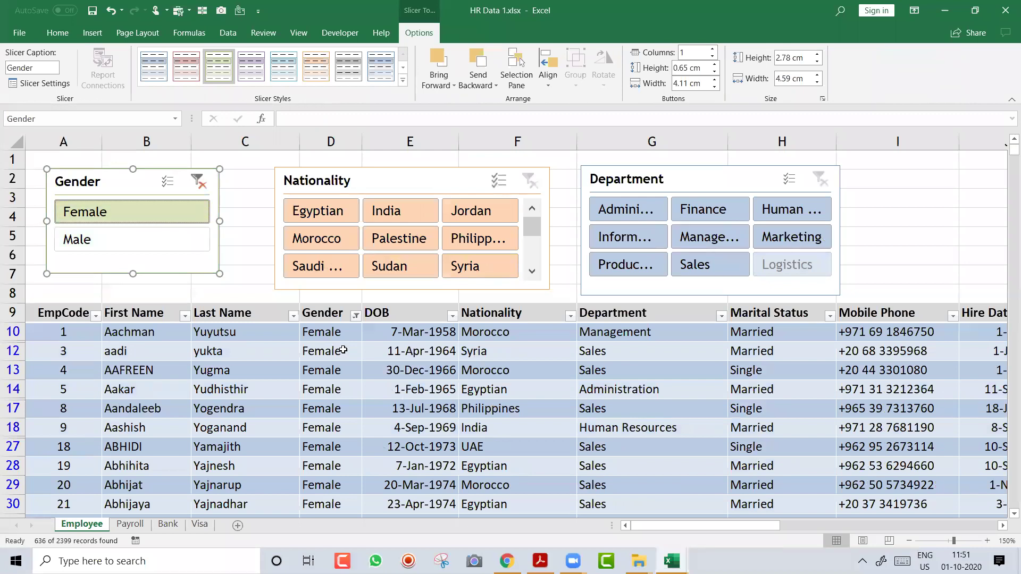
click(344, 216)
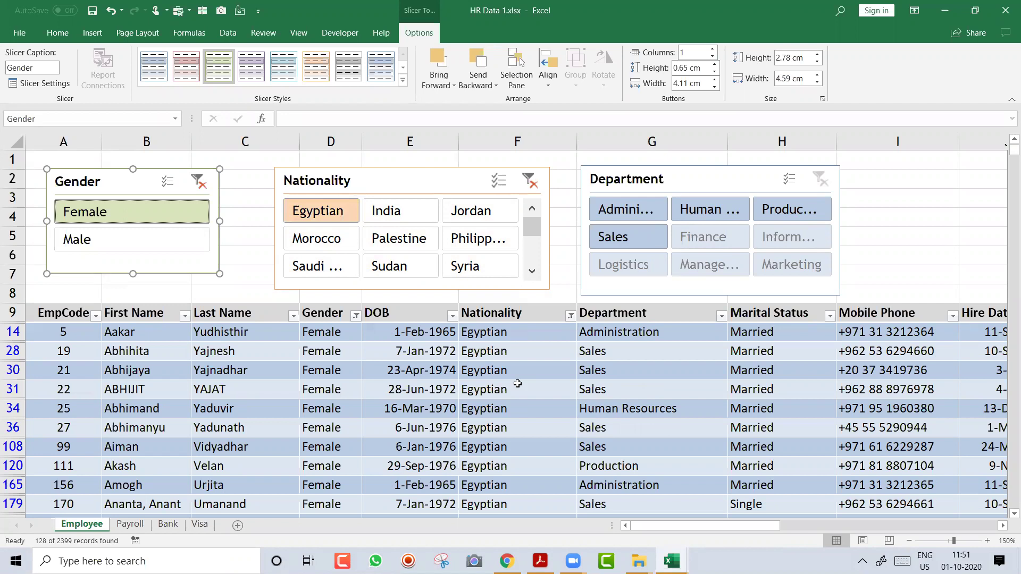
click(402, 211)
click(205, 239)
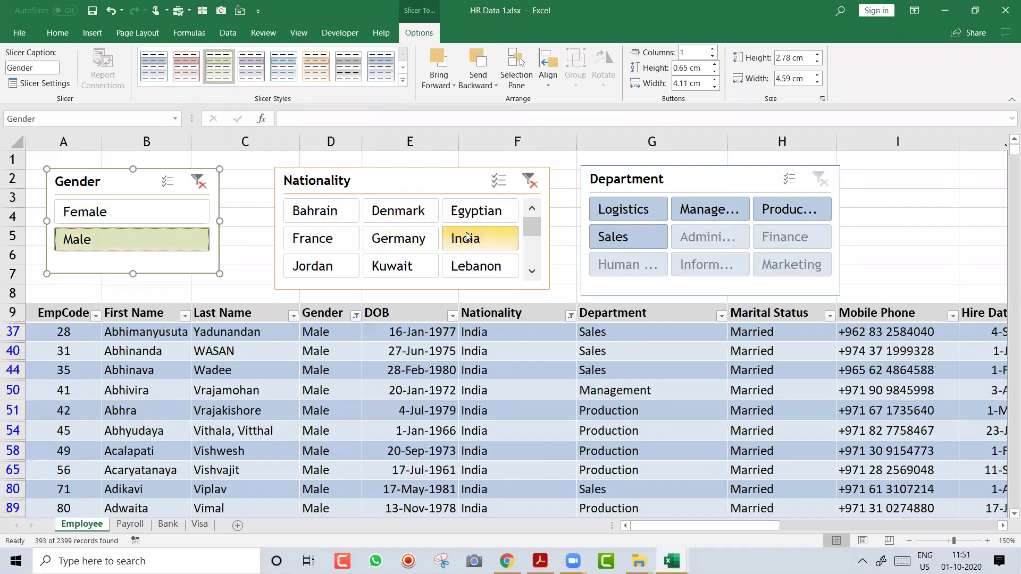
click(531, 180)
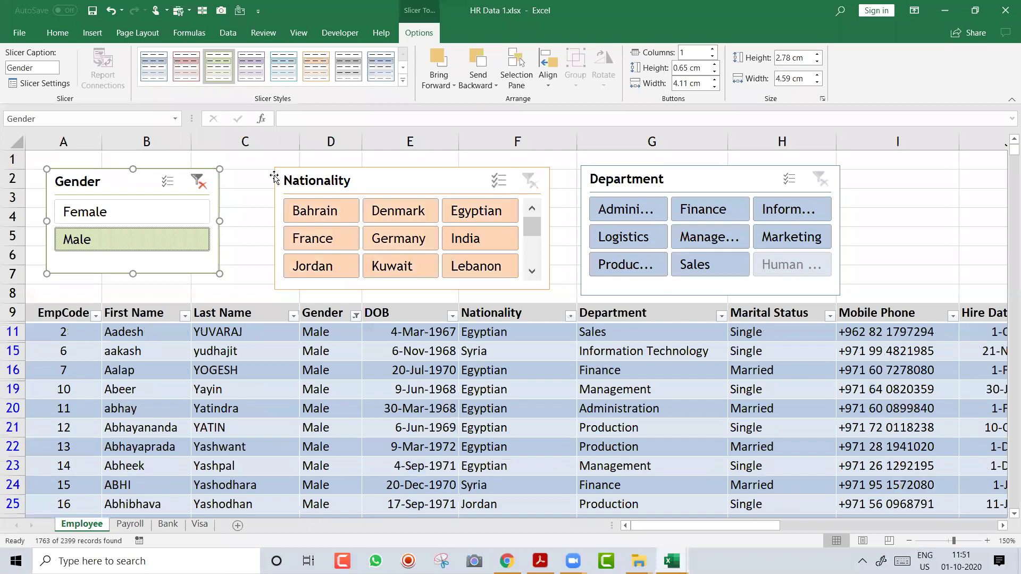
click(199, 182)
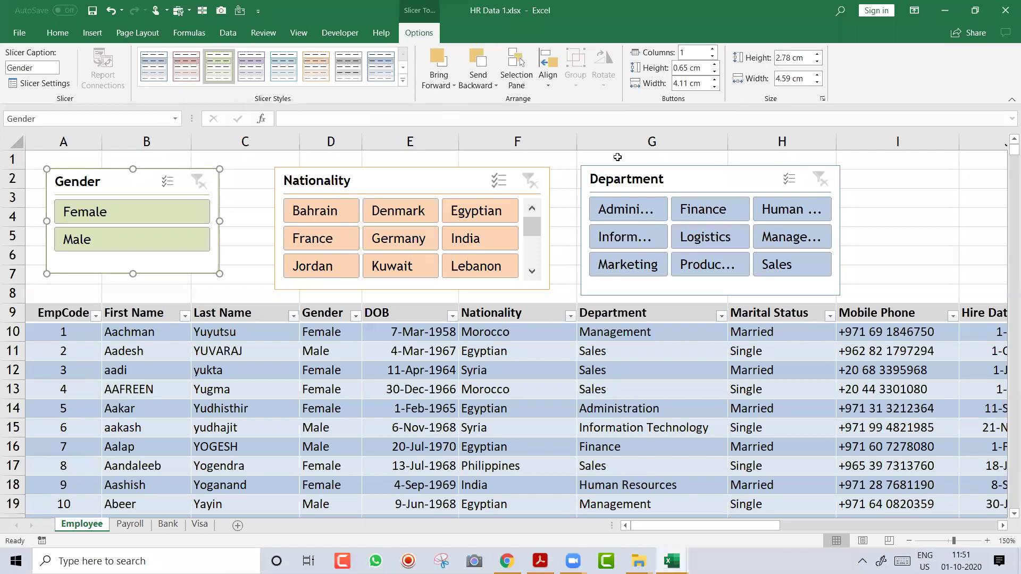
Filter to Finance department UAE employees, then clear the nationality and department filters
click(684, 213)
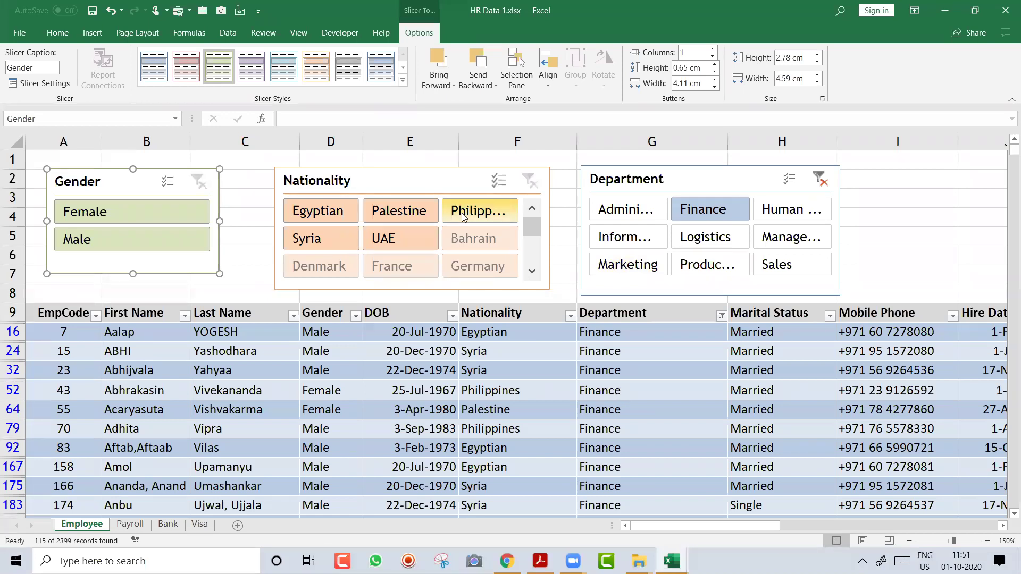
click(416, 237)
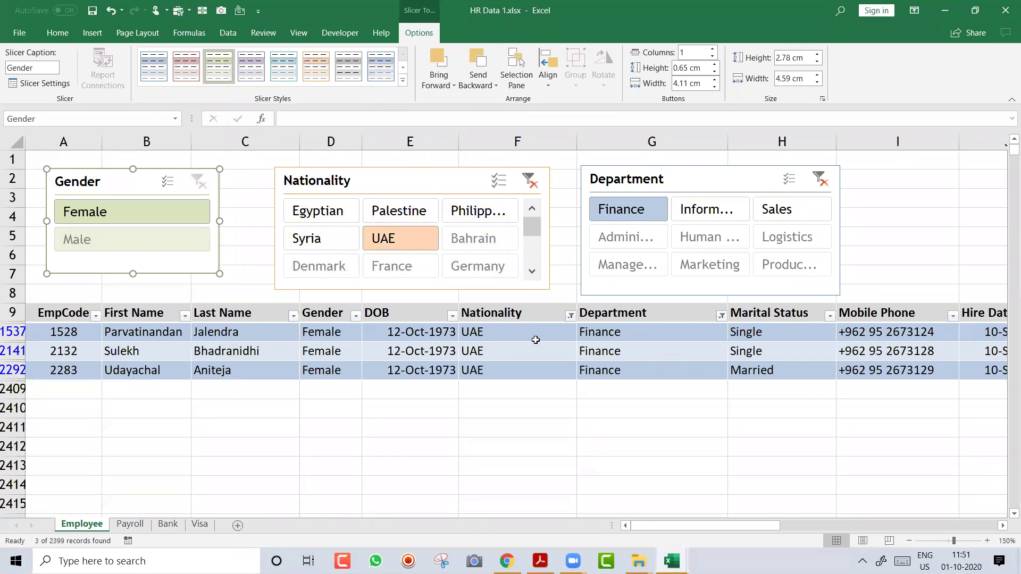
mouse_move(609, 351)
mouse_down()
mouse_move(617, 369)
mouse_move(616, 355)
mouse_up()
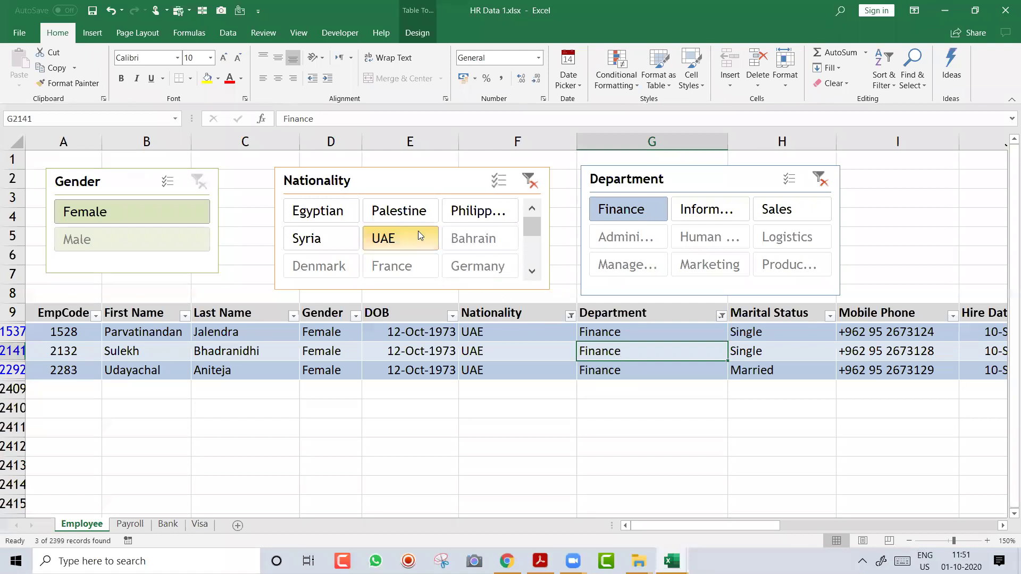
click(413, 173)
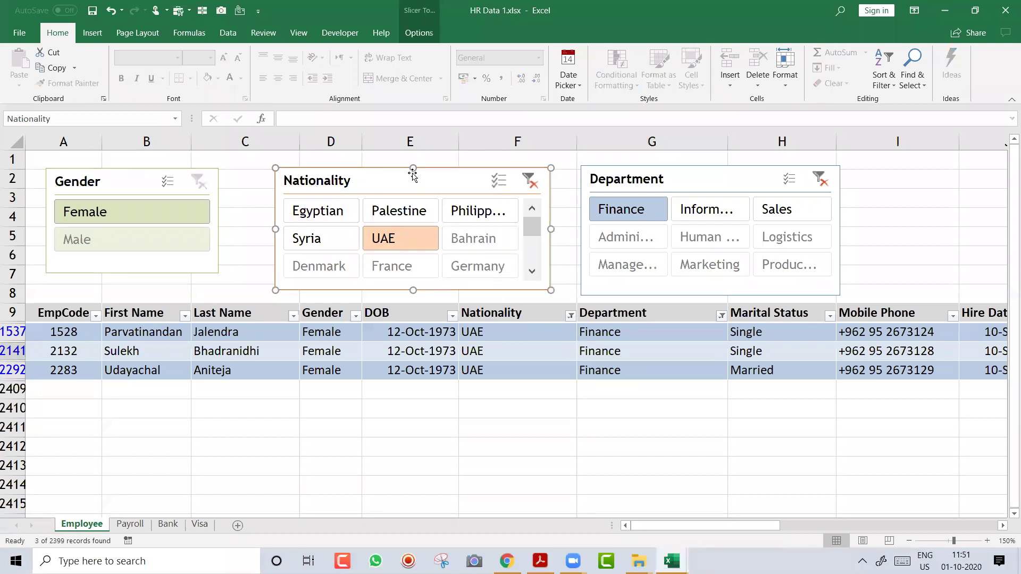
click(530, 187)
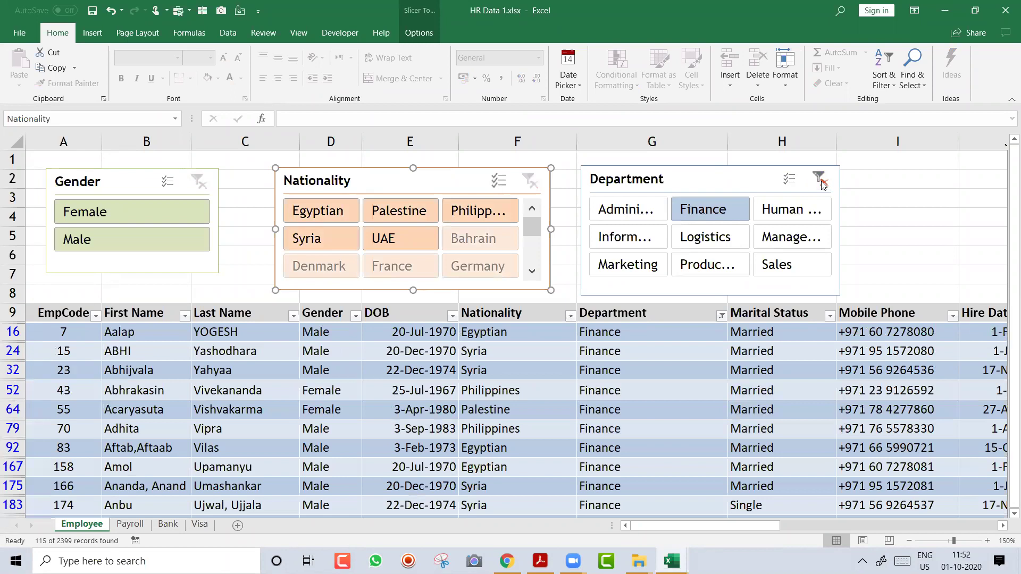
click(820, 182)
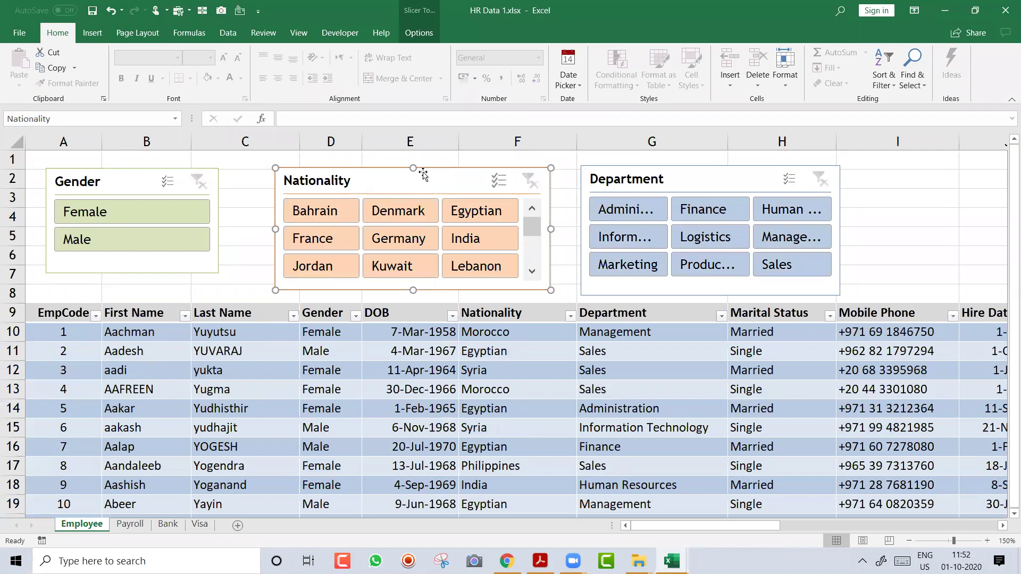
key(Escape)
Widen the Department slicer, filter to Finance and Human Resources, then clear the filter
click(764, 180)
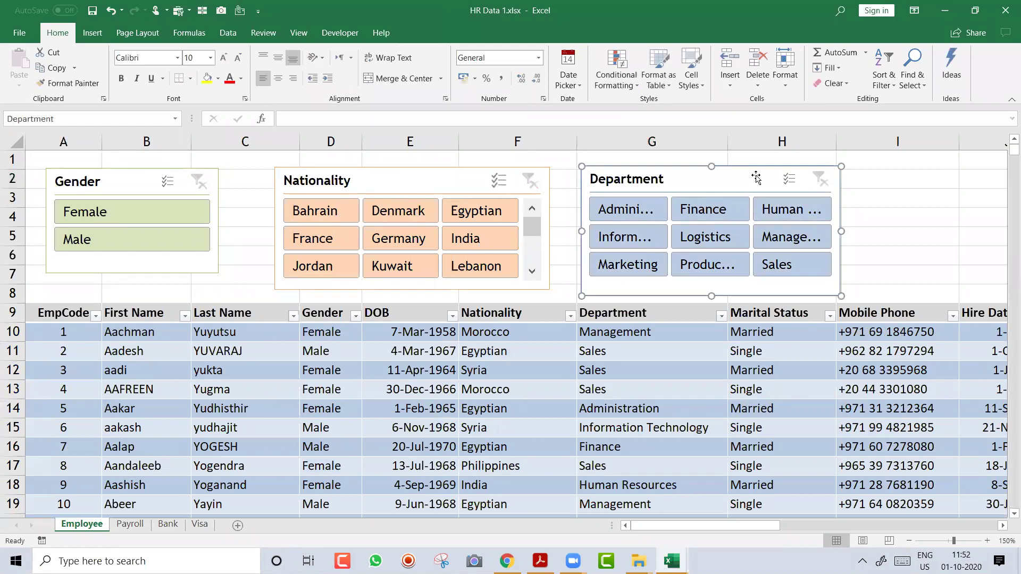
drag(840, 231, 965, 241)
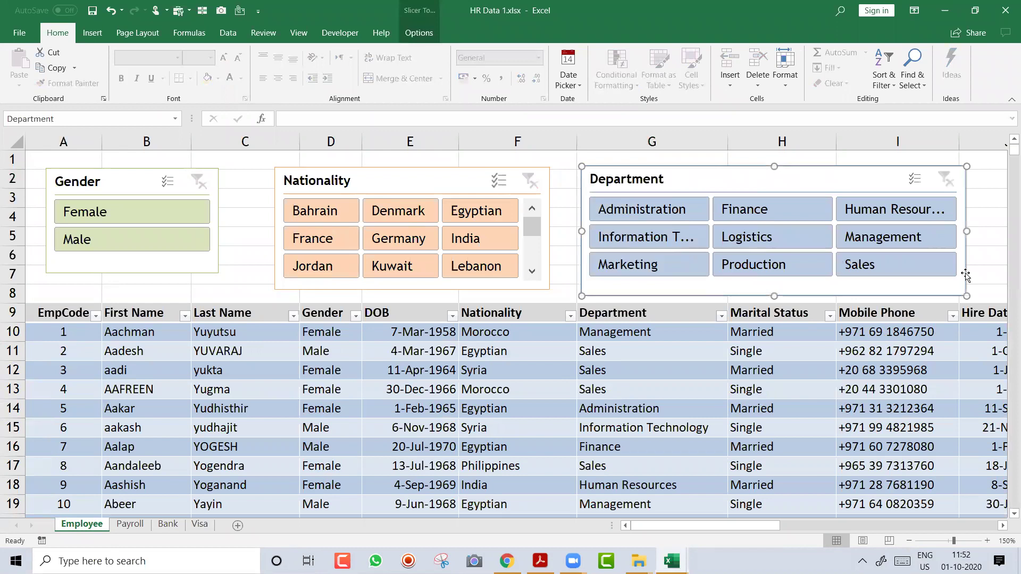
click(760, 155)
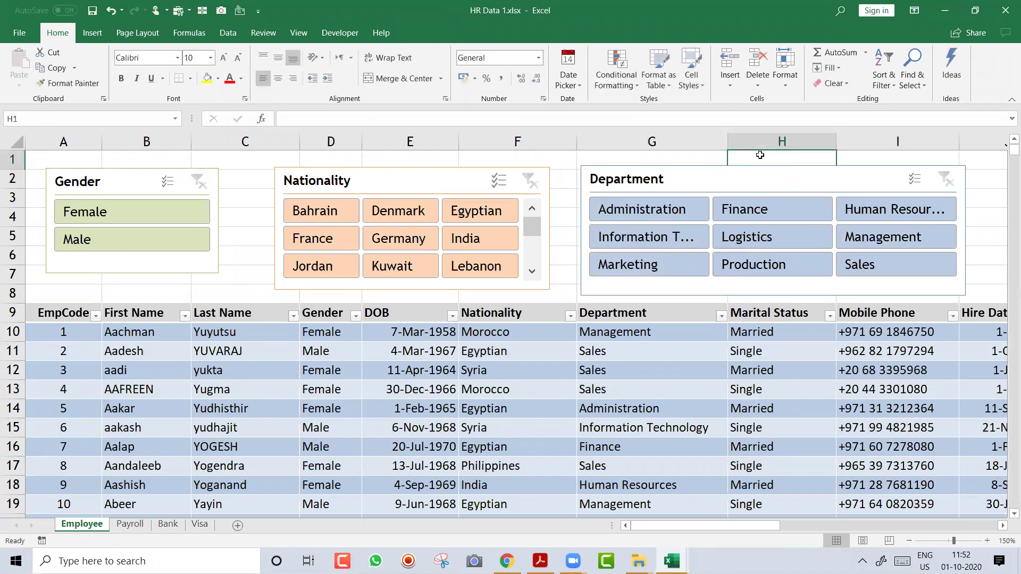
click(772, 206)
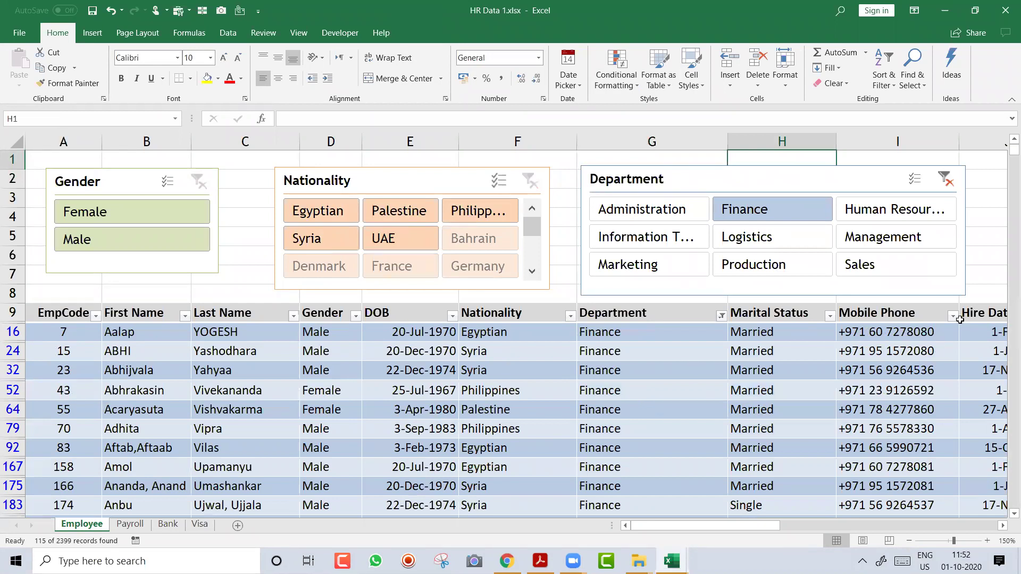
ctrl+click(901, 220)
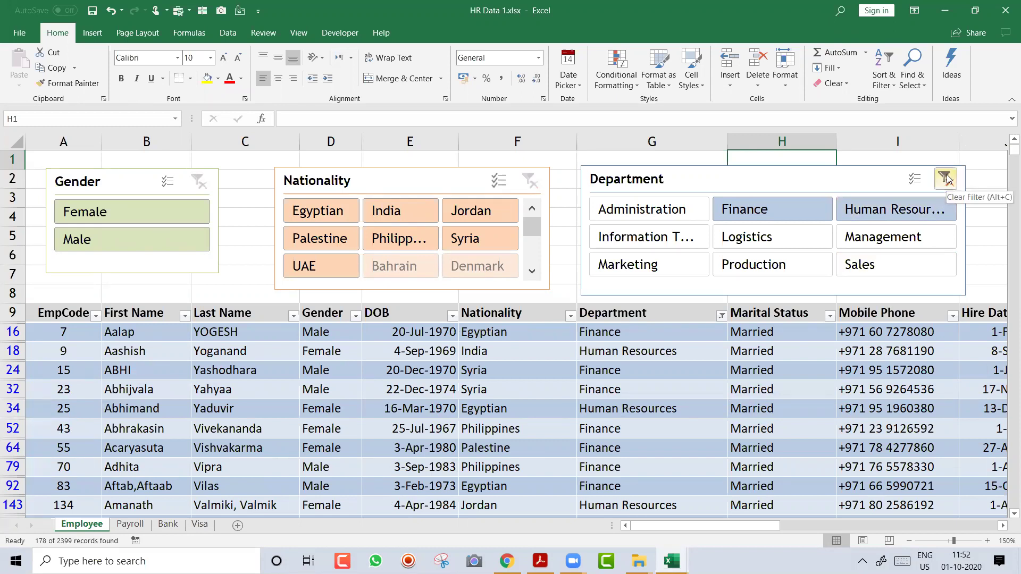
click(945, 179)
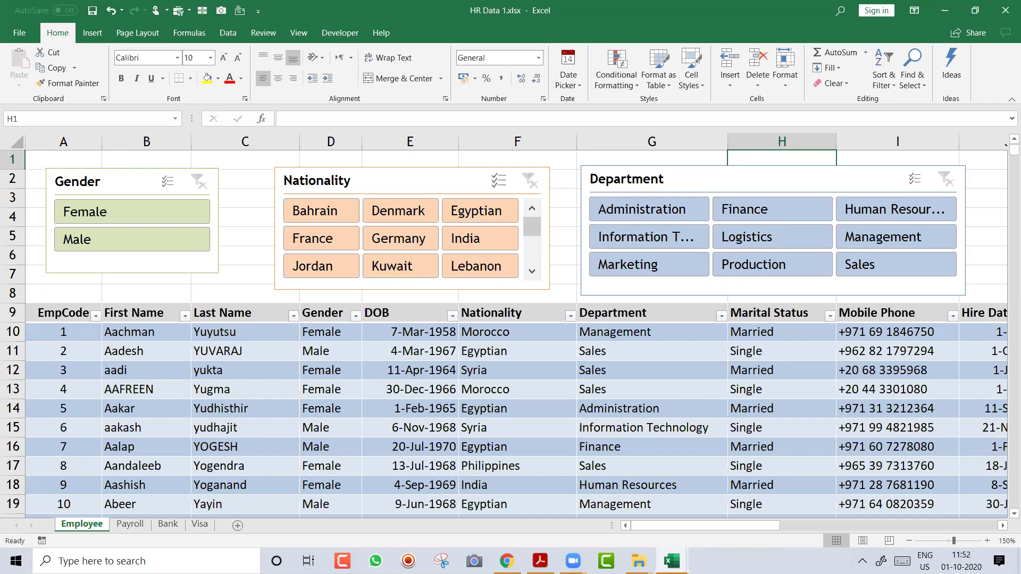
click(571, 82)
click(153, 312)
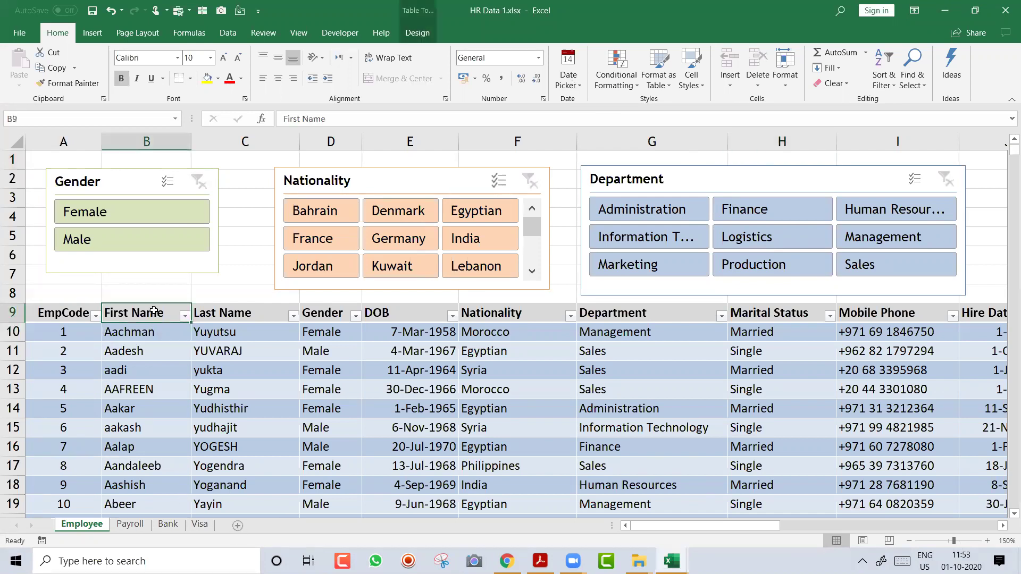
Copy the first eight first and last names and paste them as values into a new workbook
key(shift+Right)
key(shift+Down)
key(shift+Down)
key(shift+Down)
key(shift+Down)
key(shift+Down)
key(shift+Down)
key(shift+Down)
key(shift+Down)
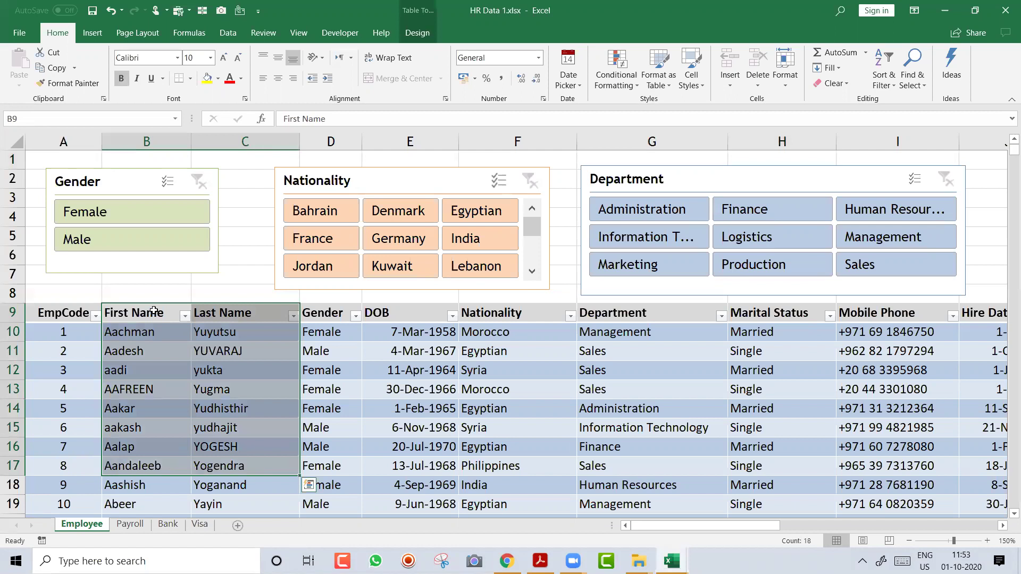
key(ctrl+c)
key(ctrl+n)
key(ctrl+alt+v)
key(v)
key(Return)
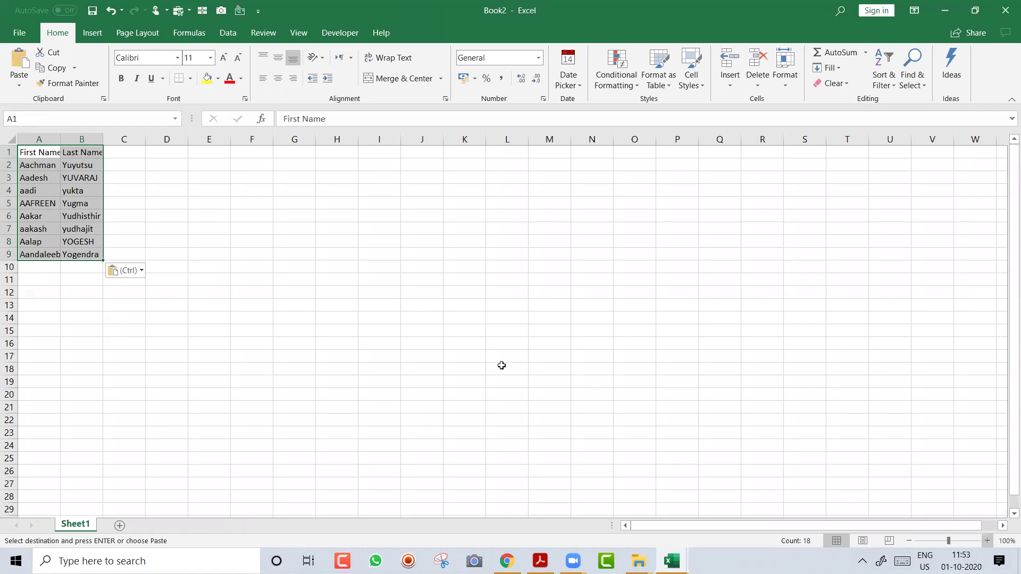
Autofit columns B and C and make the First Name and Last Name headers bold
ctrl+scroll(501, 365, up, 3)
ctrl+scroll(501, 365, up, 2)
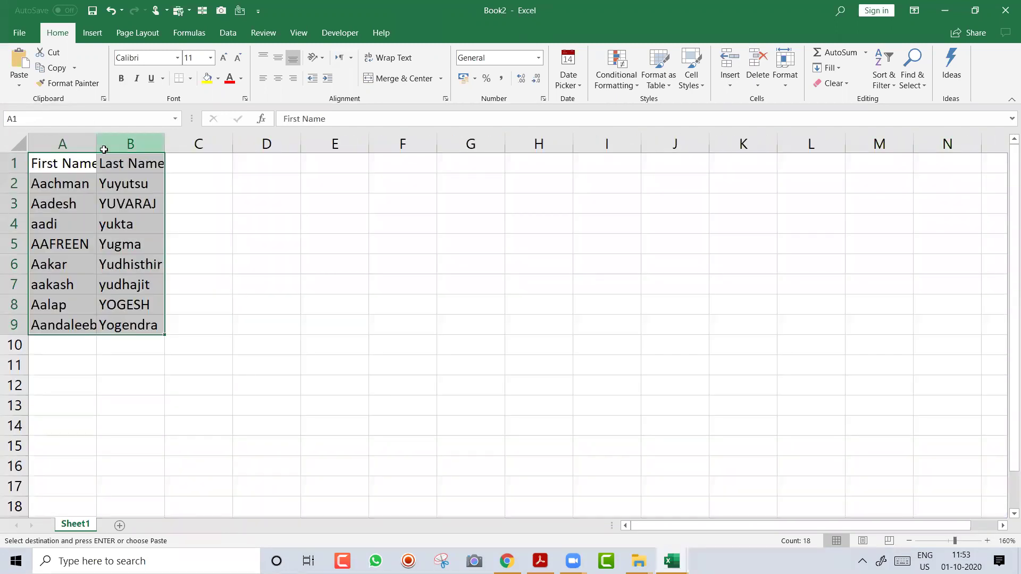
click(133, 144)
click(183, 142)
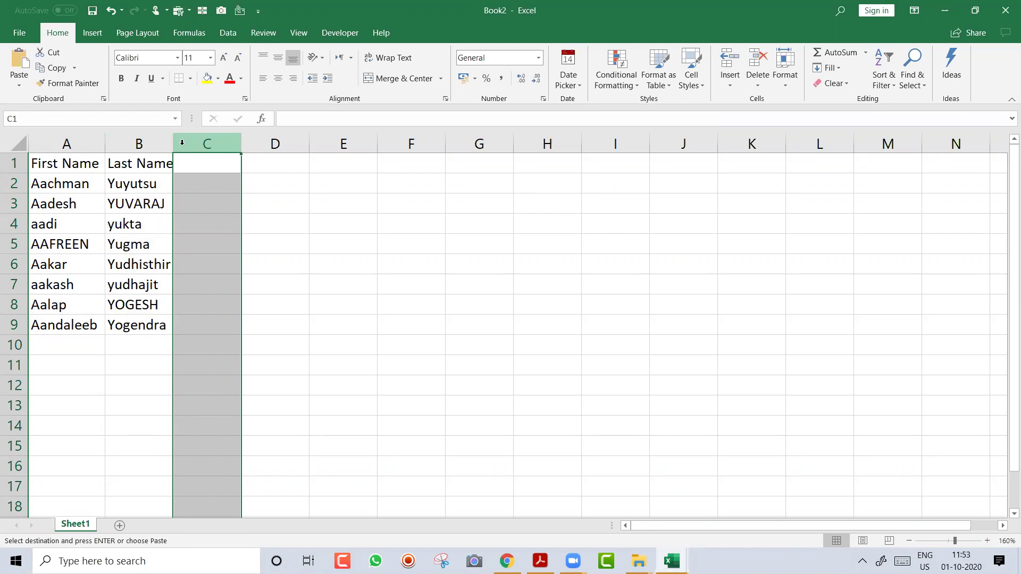
double_click(173, 144)
click(87, 172)
click(86, 168)
key(shift+Right)
key(ctrl+b)
Turn the name list into a table with headers and add a 'Full Name' column
click(87, 176)
key(ctrl+t)
key(Return)
drag(195, 143, 250, 151)
click(308, 168)
drag(319, 142, 397, 146)
text(Ful)
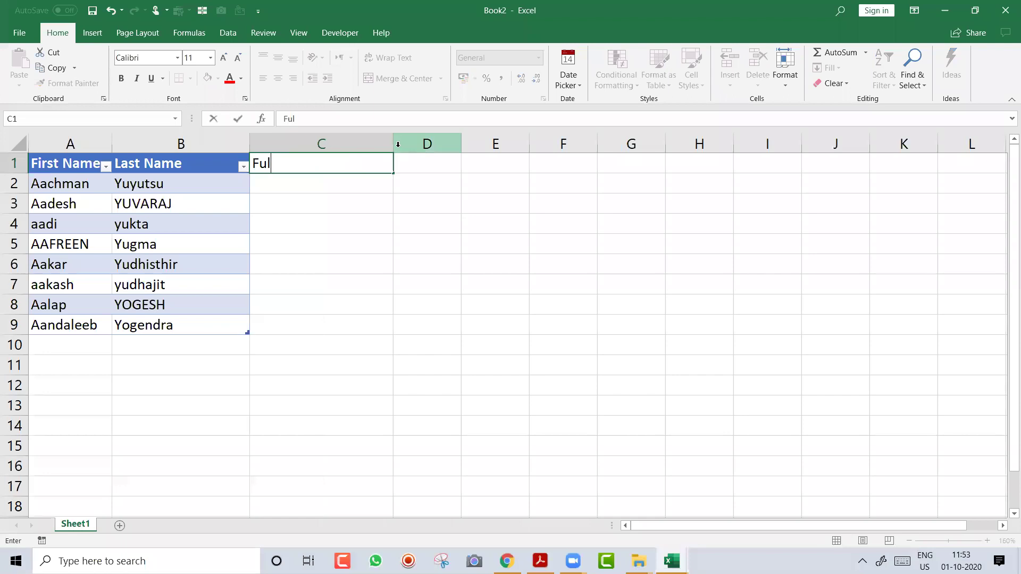
text(l Name)
key(Return)
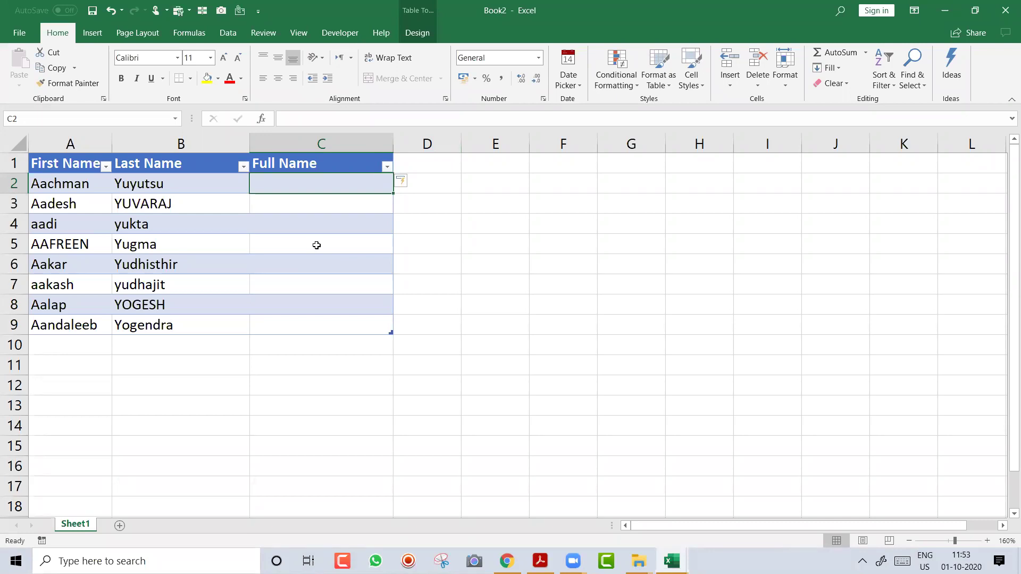
Remove the Full Name heading and undo the table and column-width changes
key(Up)
key(Delete)
key(Down)
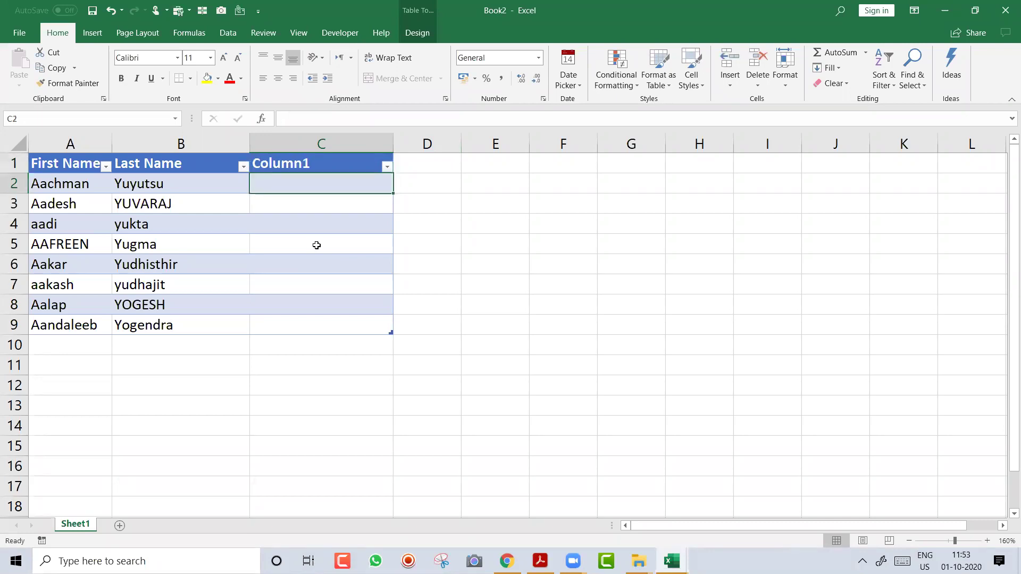
key(ctrl+z)
key(ctrl+z)
key(ctrl+z)
key(ctrl+z)
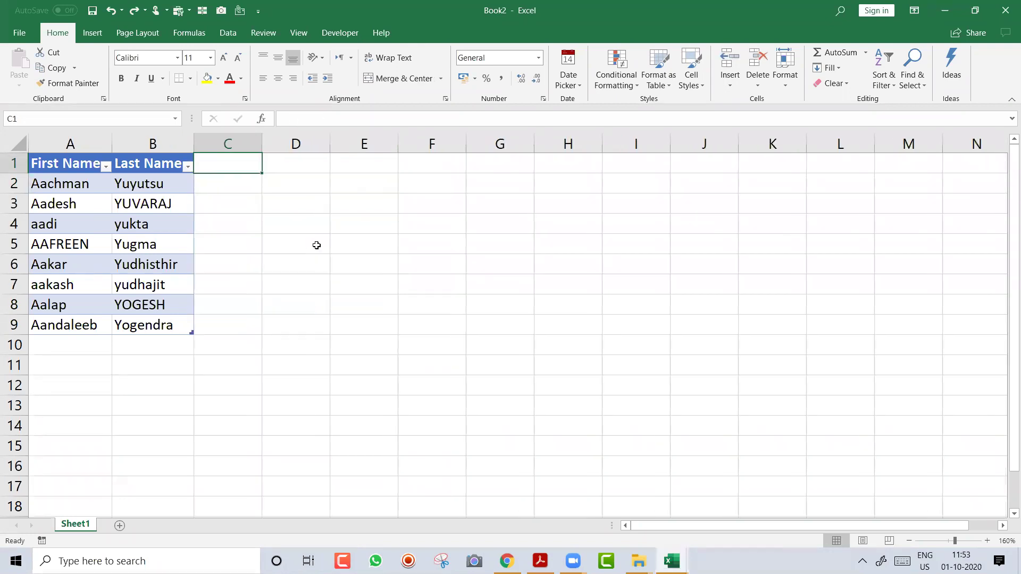
key(ctrl+z)
key(ctrl+z)
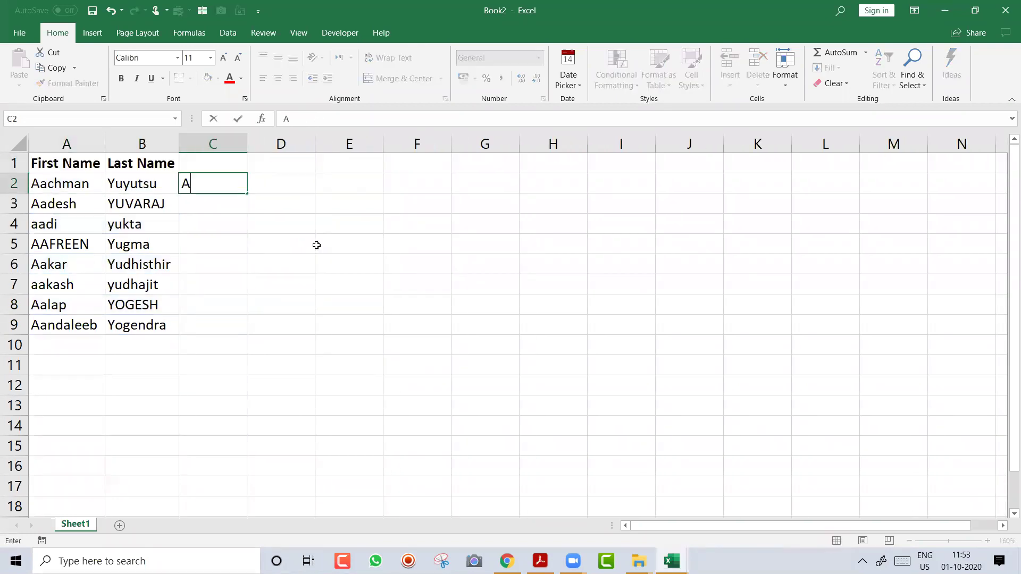
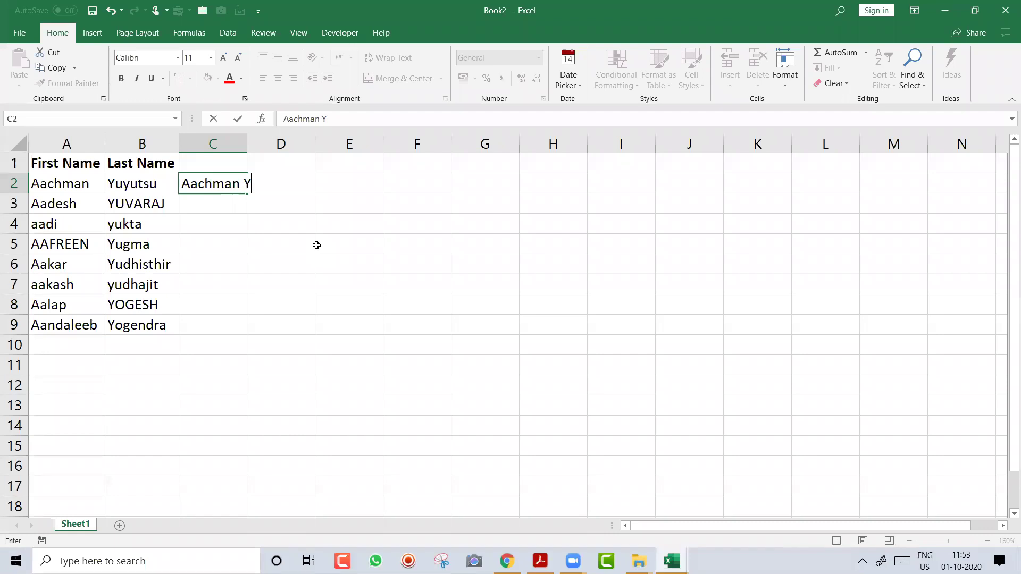
Type the first employee's full name in C2, then Flash Fill the remaining full names
key(Return)
drag(247, 141, 345, 141)
click(294, 184)
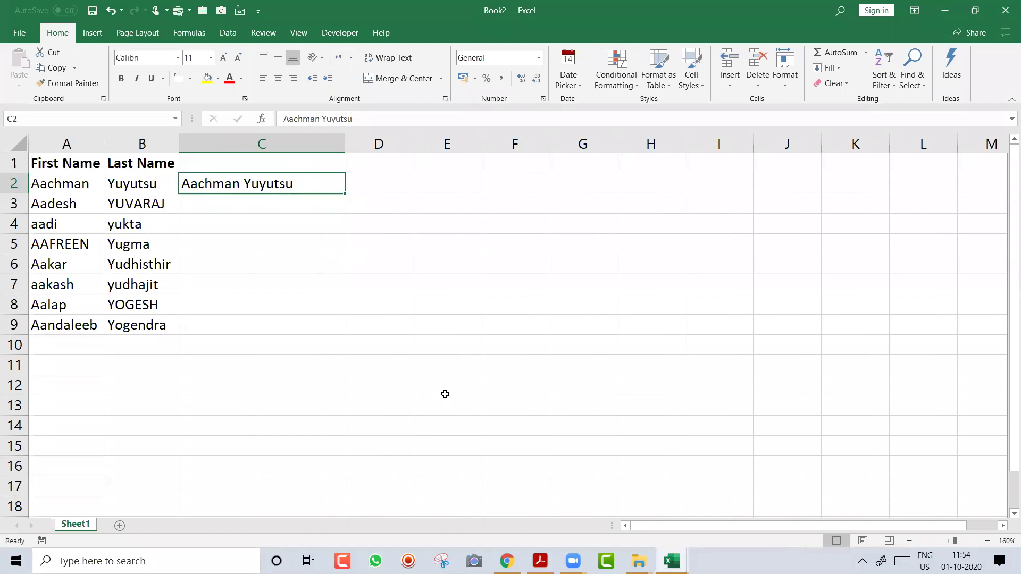
click(228, 33)
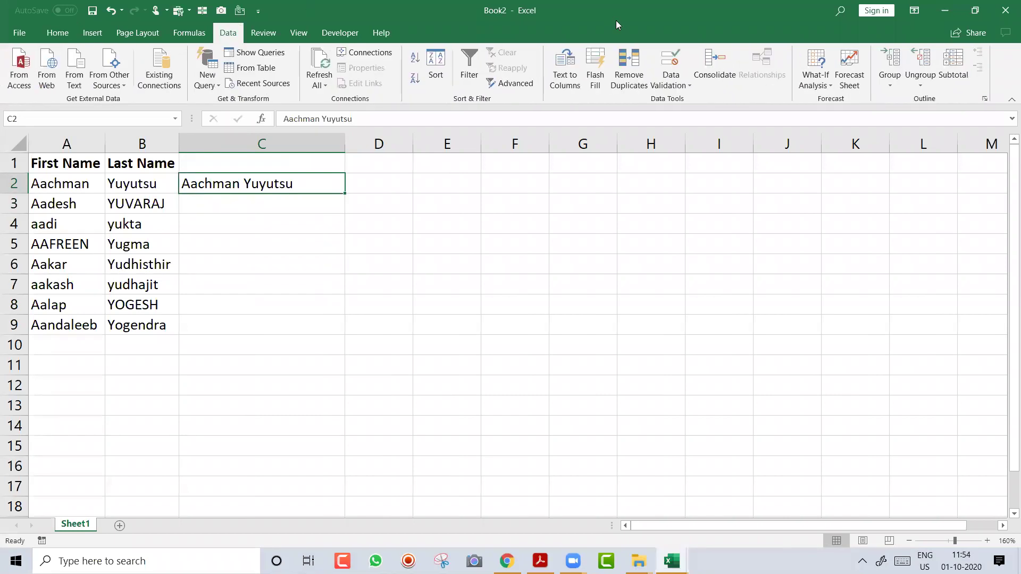
click(595, 66)
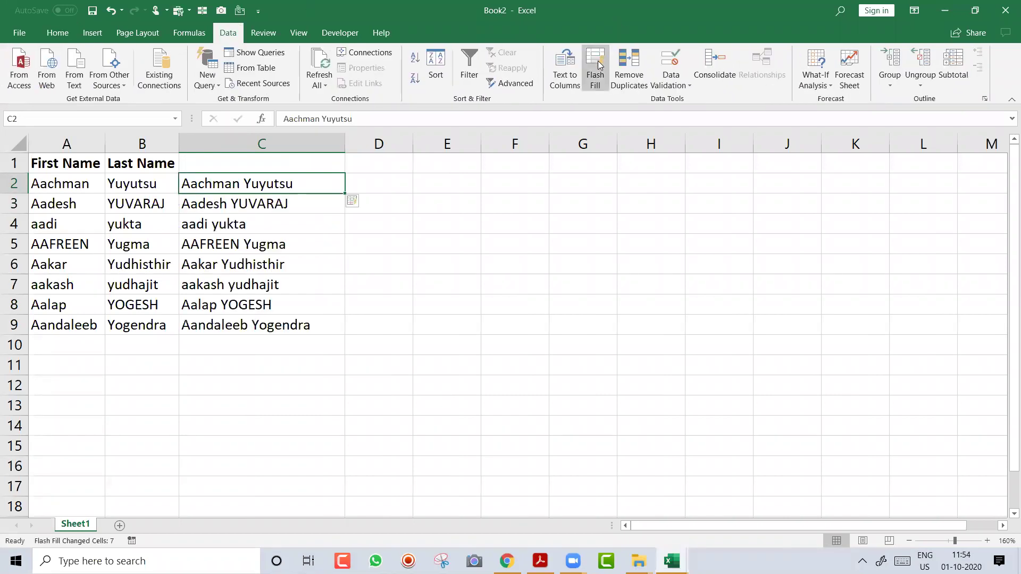
Add a new employee's first and last names in row 10 and Flash Fill their full name
click(75, 346)
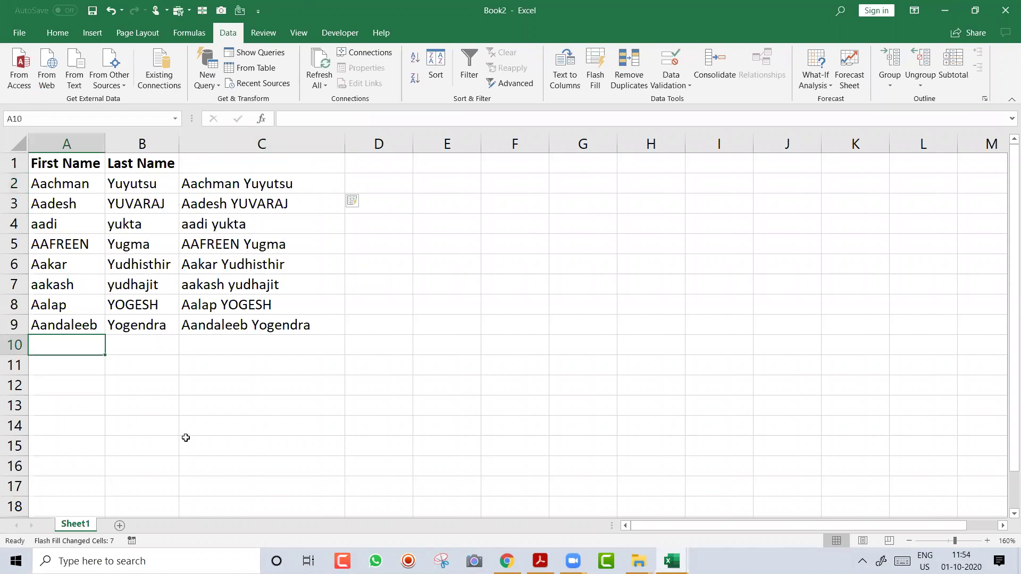
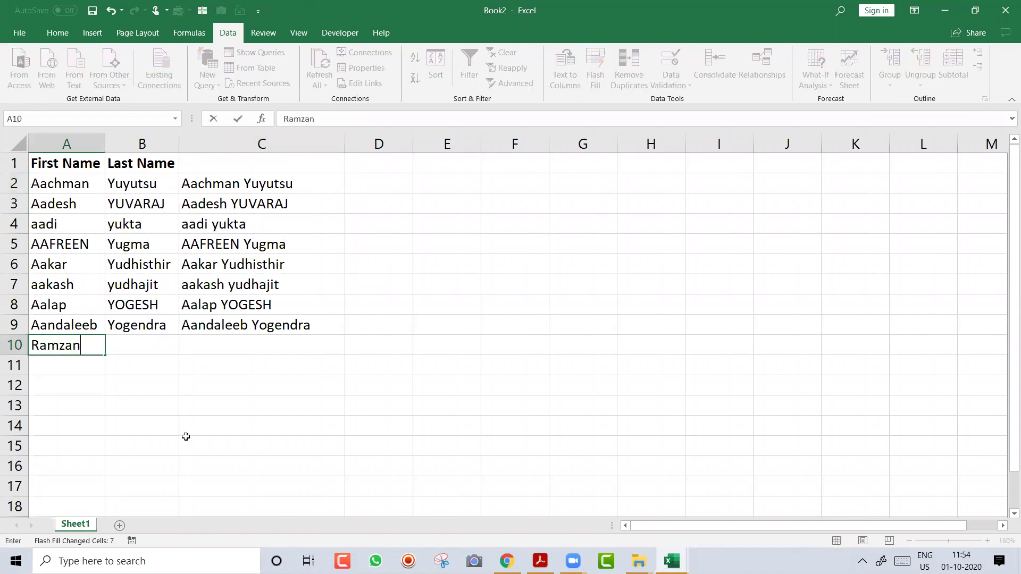
key(Tab)
key(Tab)
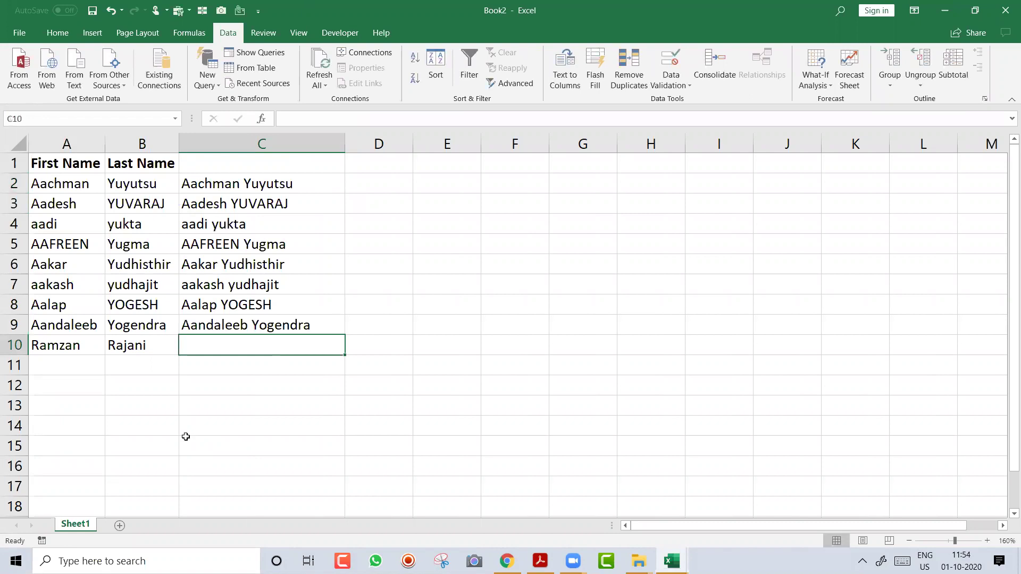
key(Up)
key(Up)
key(ctrl+e)
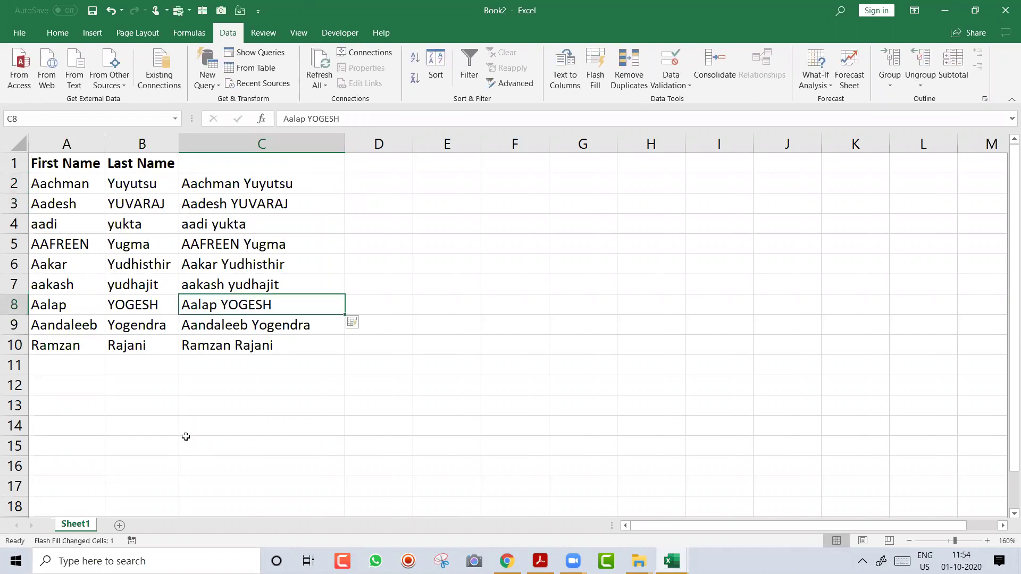
Add another employee's first and last names in row 11 and fill the full name with Ctrl+E
key(Down)
key(Down)
key(Down)
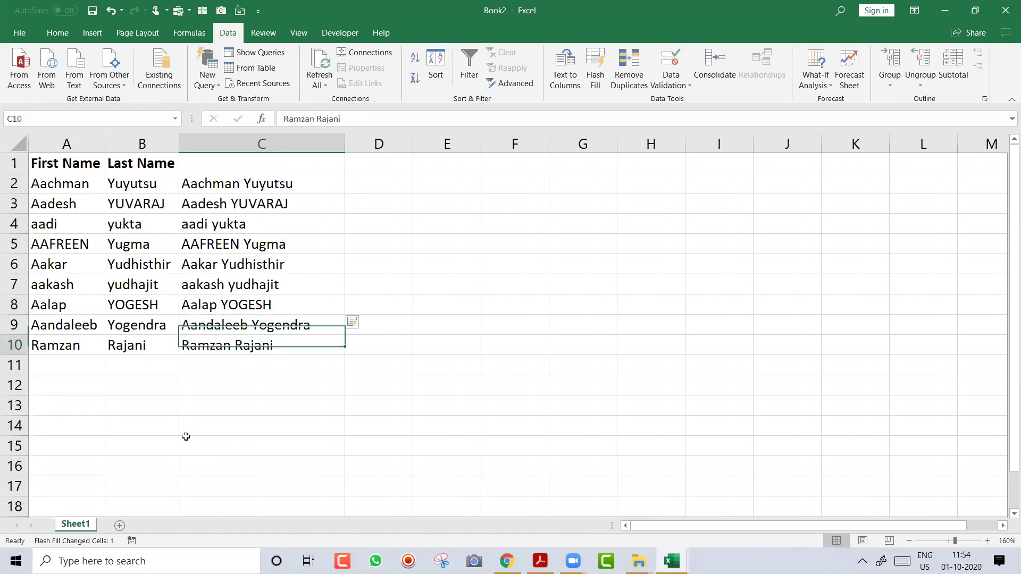
key(Left)
key(Left)
key(F2)
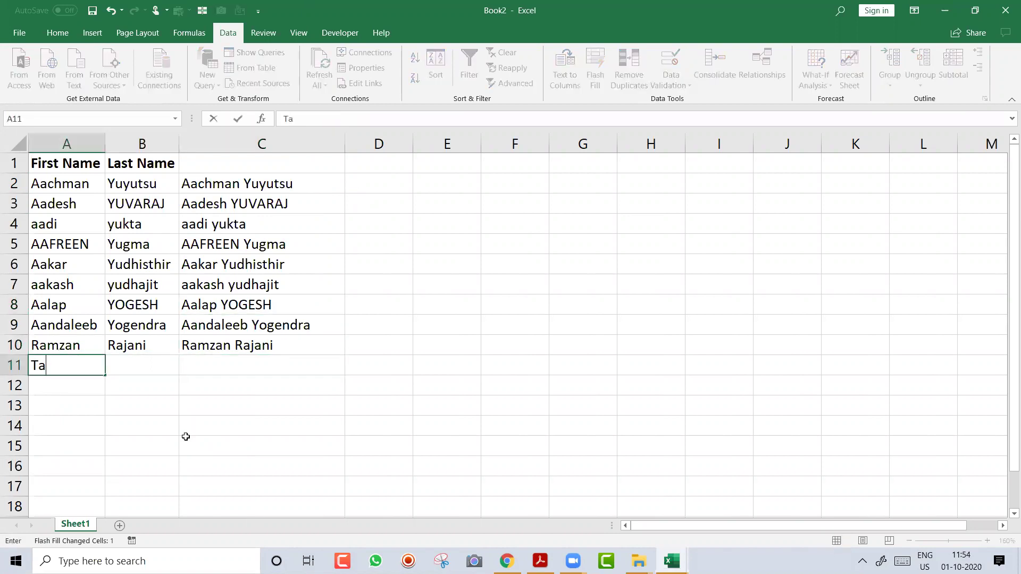
key(Tab)
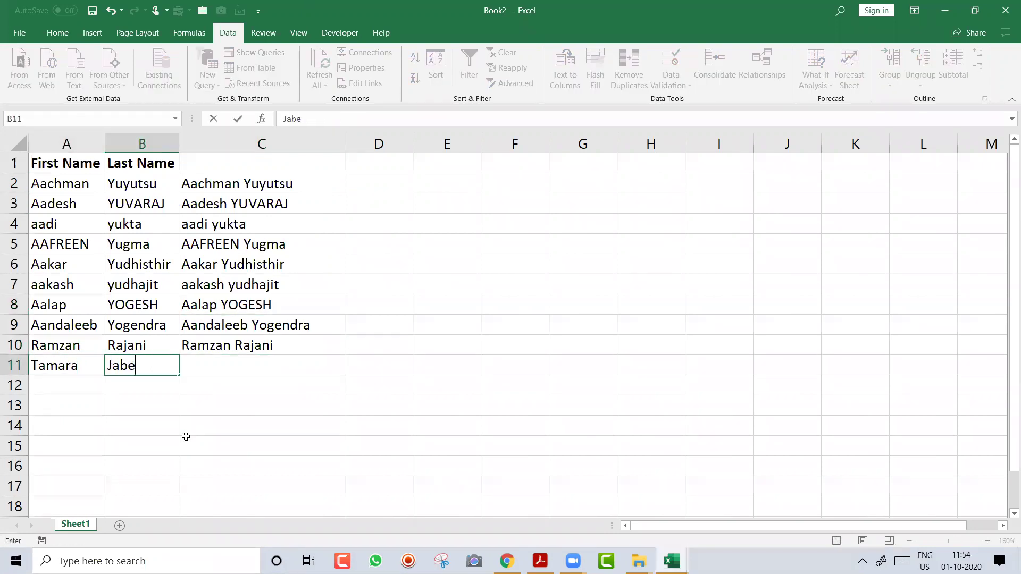
key(Tab)
key(ctrl+e)
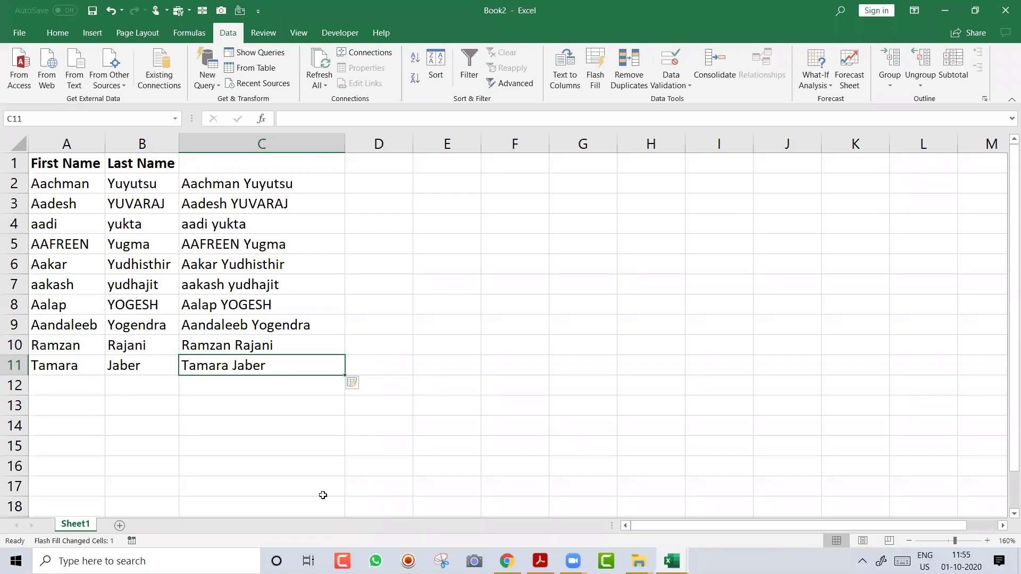
click(283, 487)
key(alt+F4)
key(Tab)
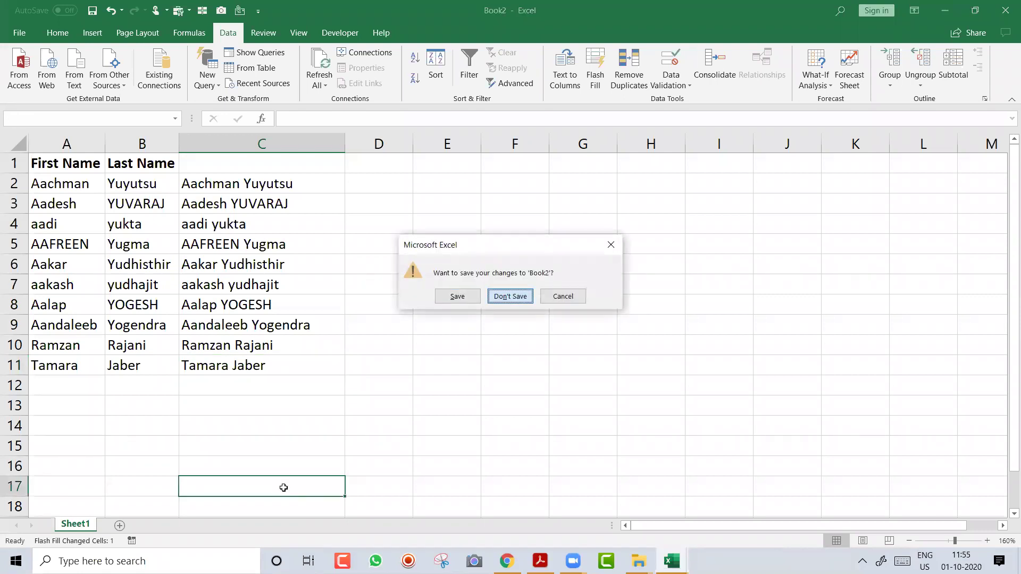
key(Return)
key(alt+F4)
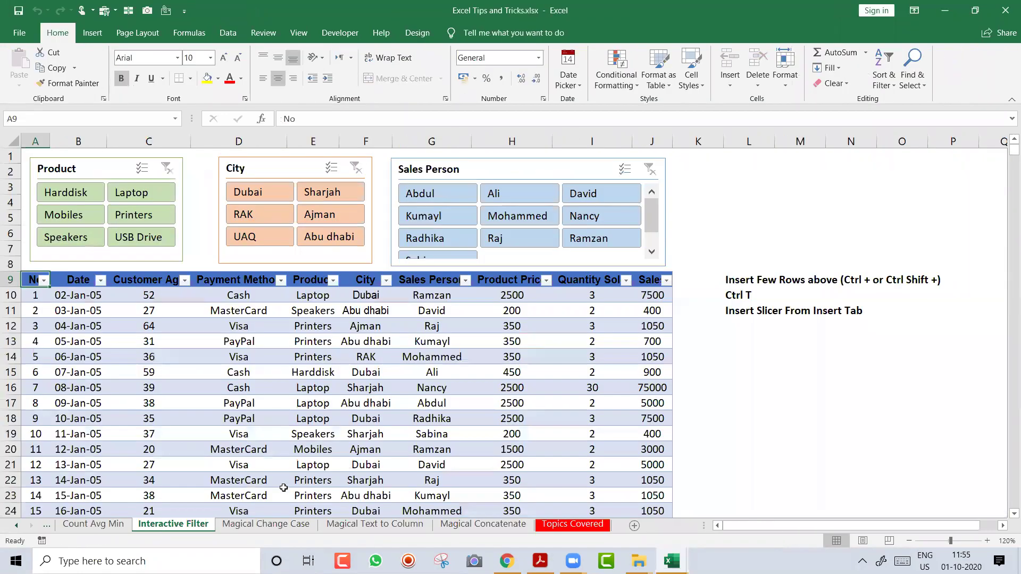
key(ctrl+Page_Down)
key(ctrl+Page_Down)
key(ctrl+Page_Down)
key(ctrl+Page_Down)
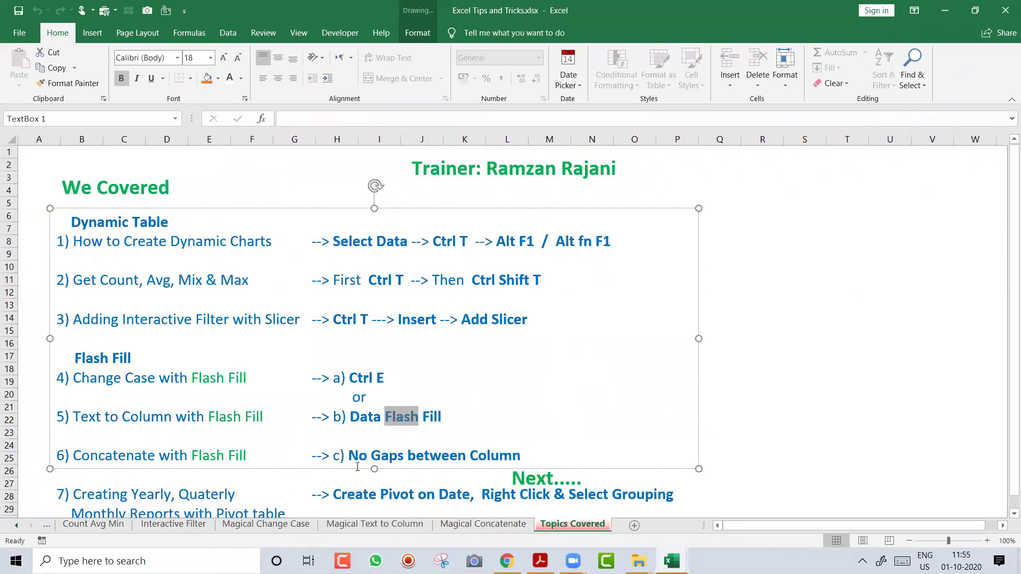
click(735, 387)
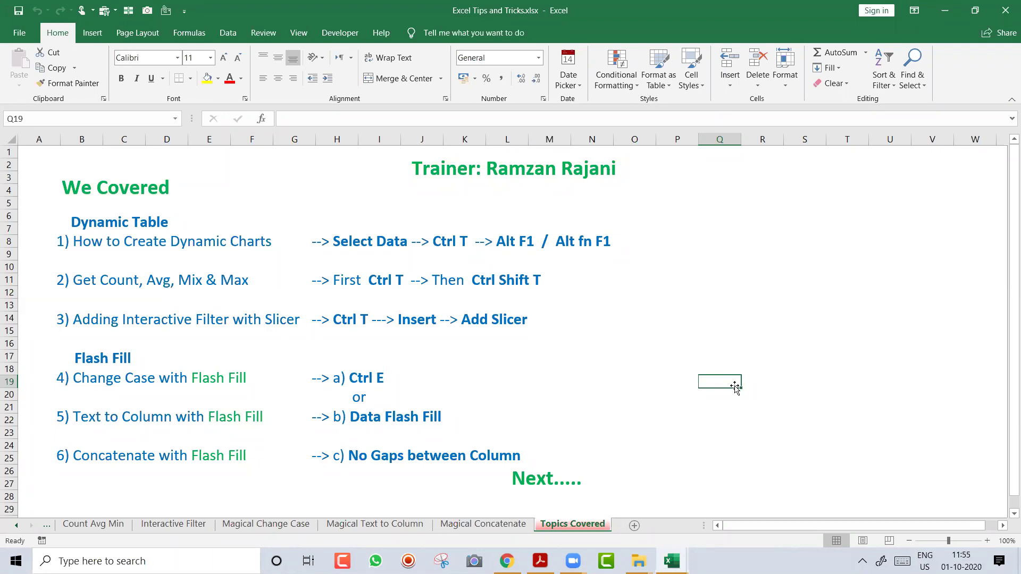
Copy the Count Avg Min sales table and paste it as values into a new workbook
click(104, 526)
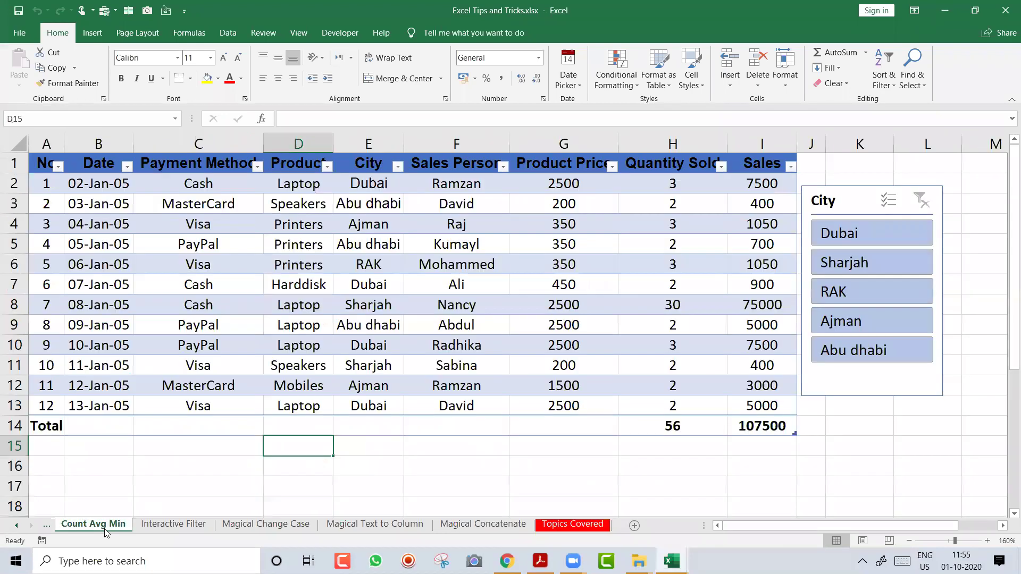
click(272, 319)
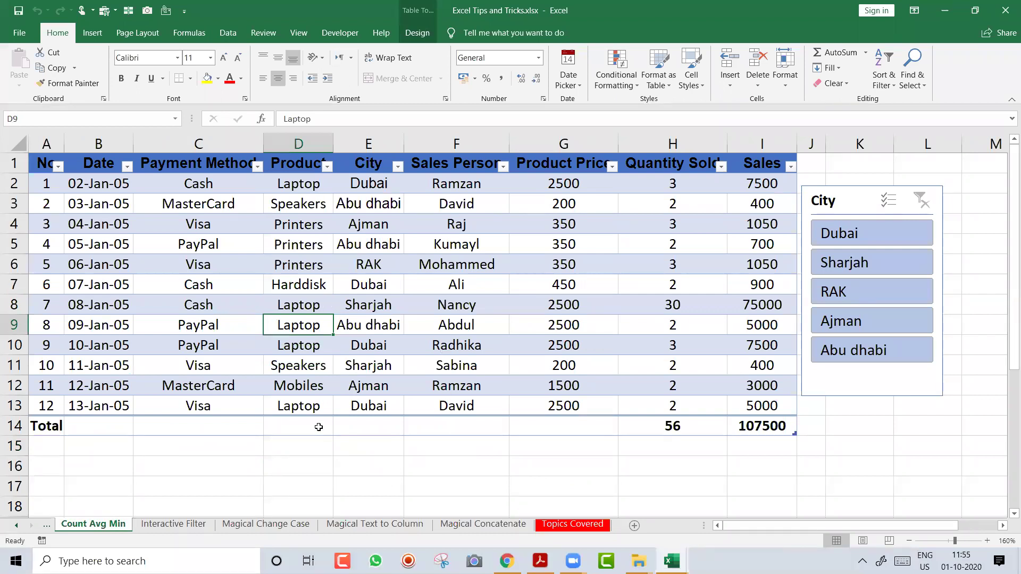
key(Home)
key(ctrl+Up)
key(ctrl+shift+Down)
key(ctrl+shift+Right)
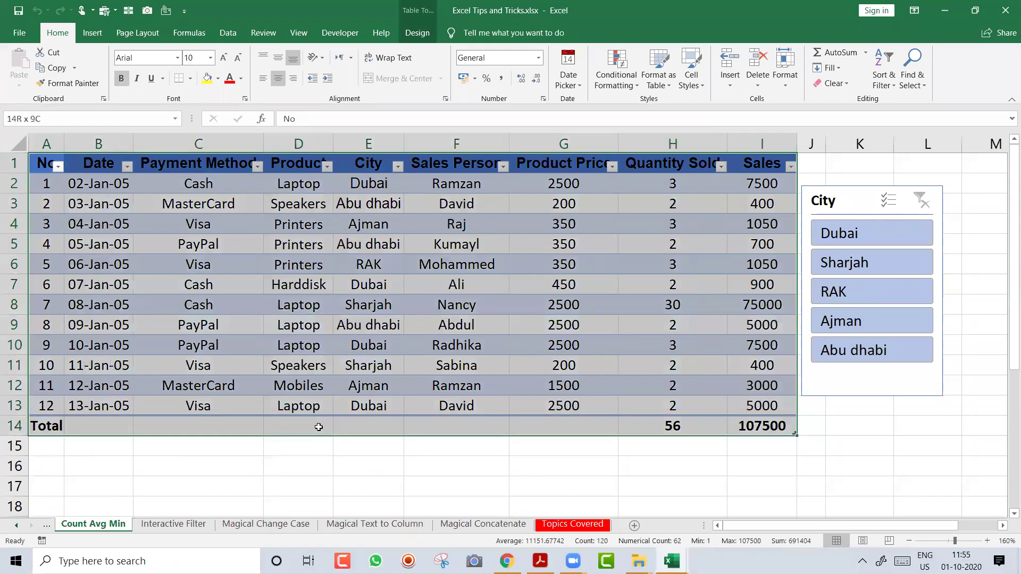
key(ctrl+c)
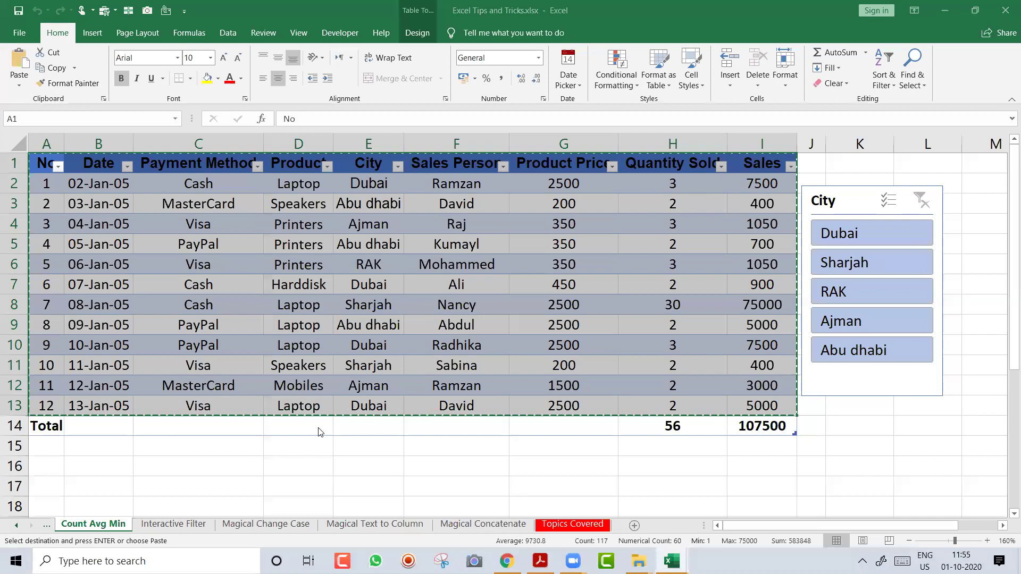
key(ctrl+n)
key(ctrl+alt+v)
key(v)
key(Return)
Format the date column as dates, autofit all columns, and zoom in
key(Down)
key(Right)
key(ctrl+shift+Down)
key(ctrl+shift+3)
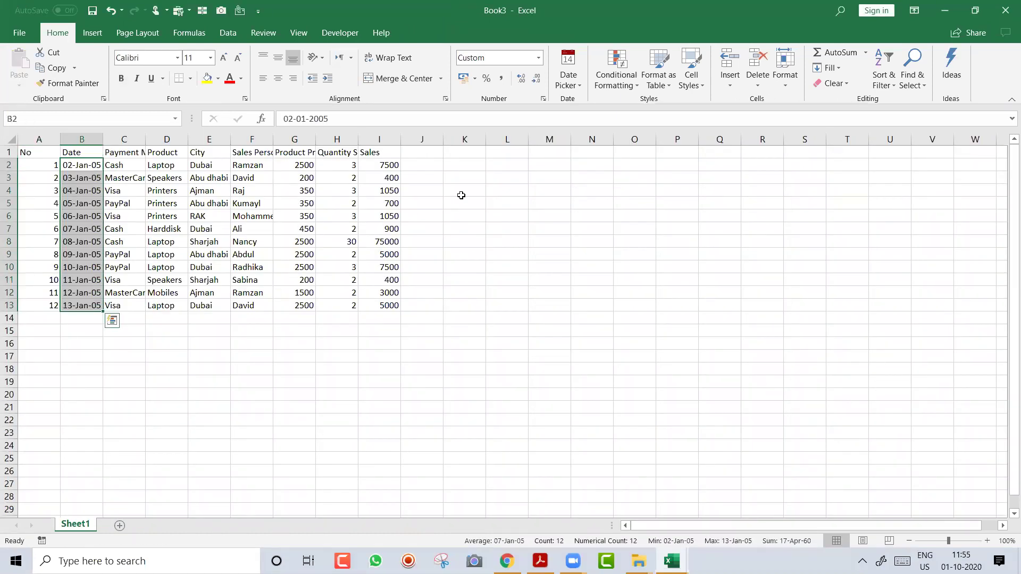
key(ctrl+a)
double_click(401, 138)
click(113, 217)
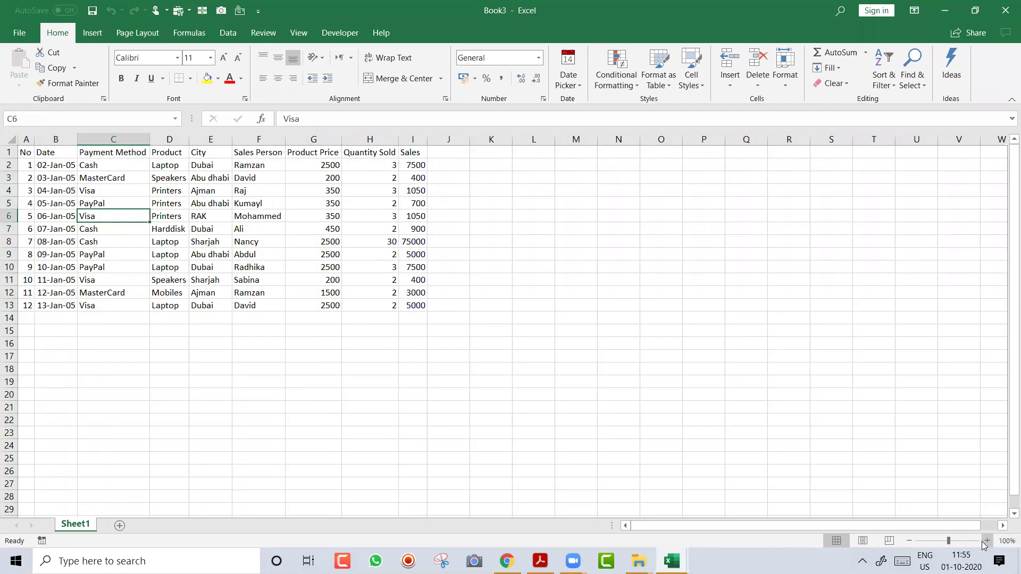
click(986, 540)
click(987, 540)
click(986, 540)
click(987, 540)
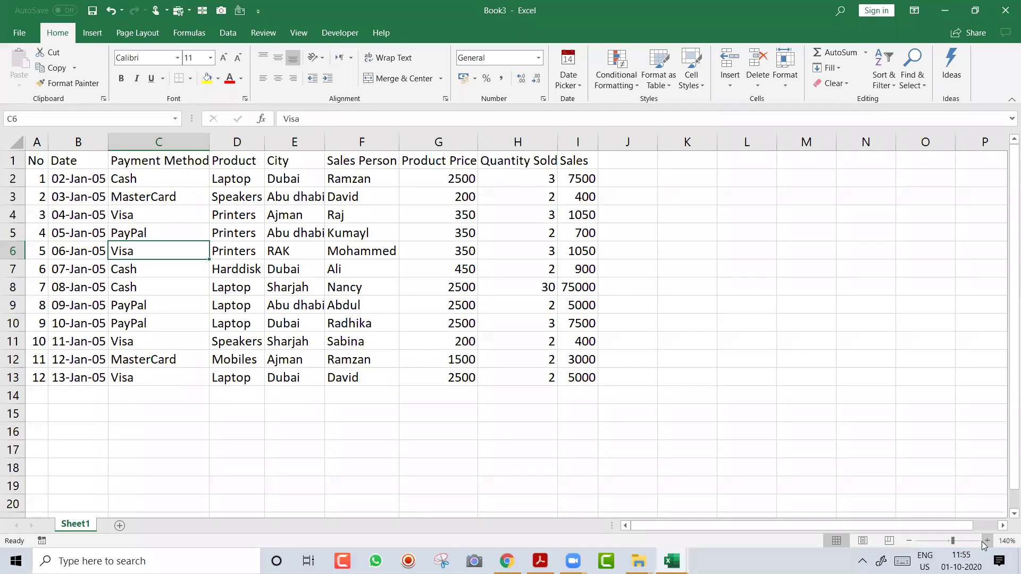
Convert the data into a table with a total row and widen the Sales column
key(Up)
key(ctrl+t)
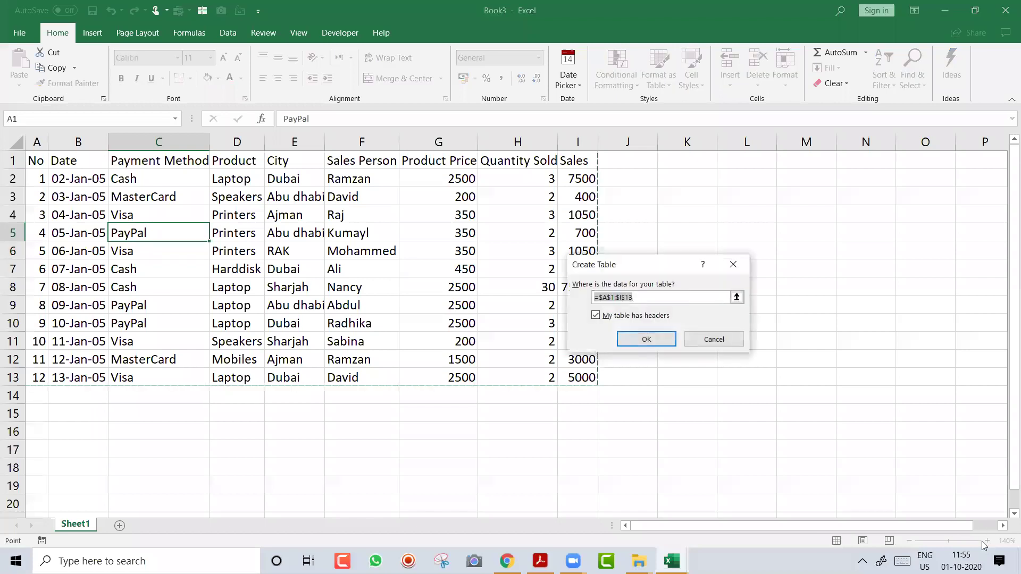
key(Return)
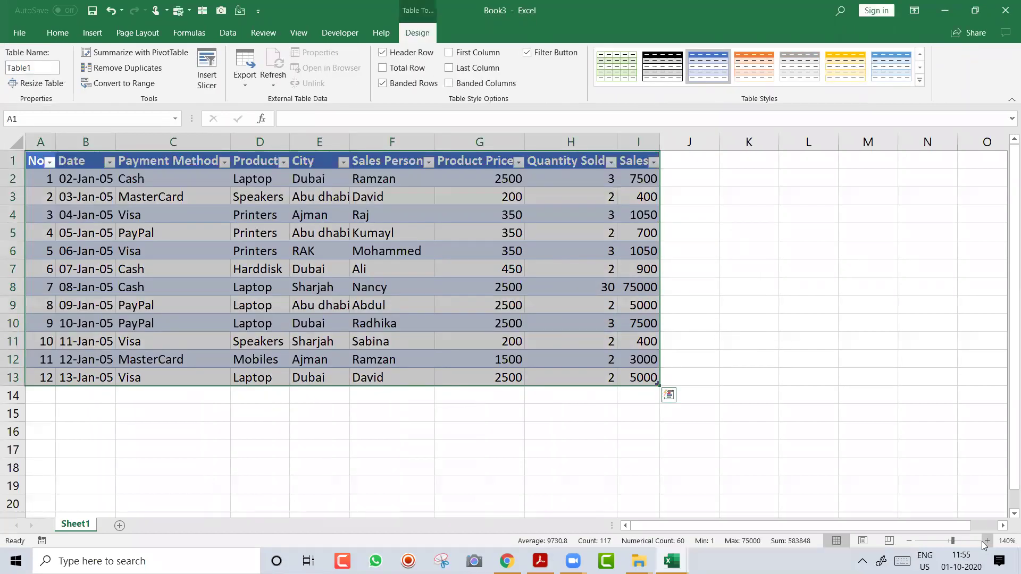
key(Down)
key(Right)
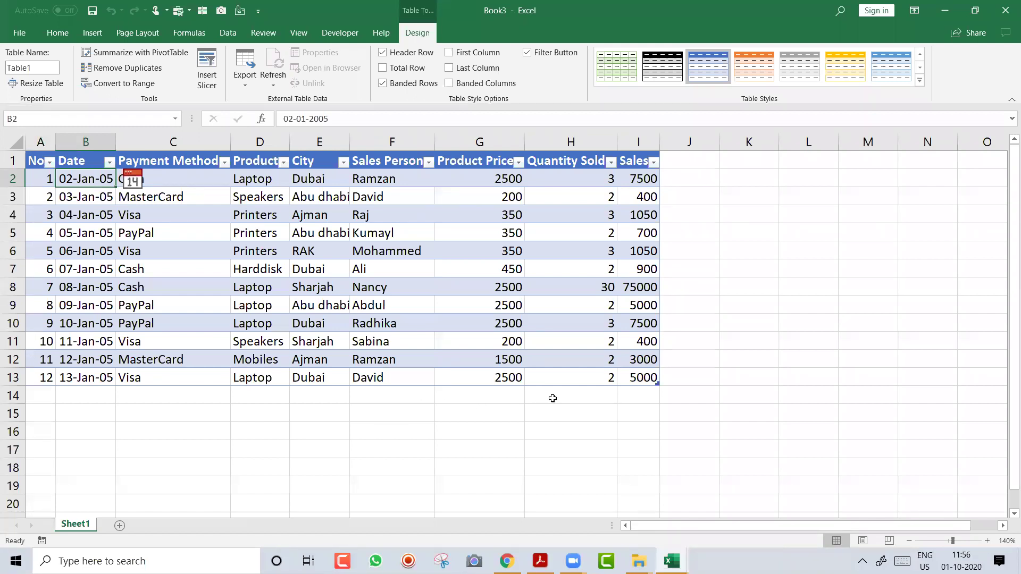
key(ctrl+shift+t)
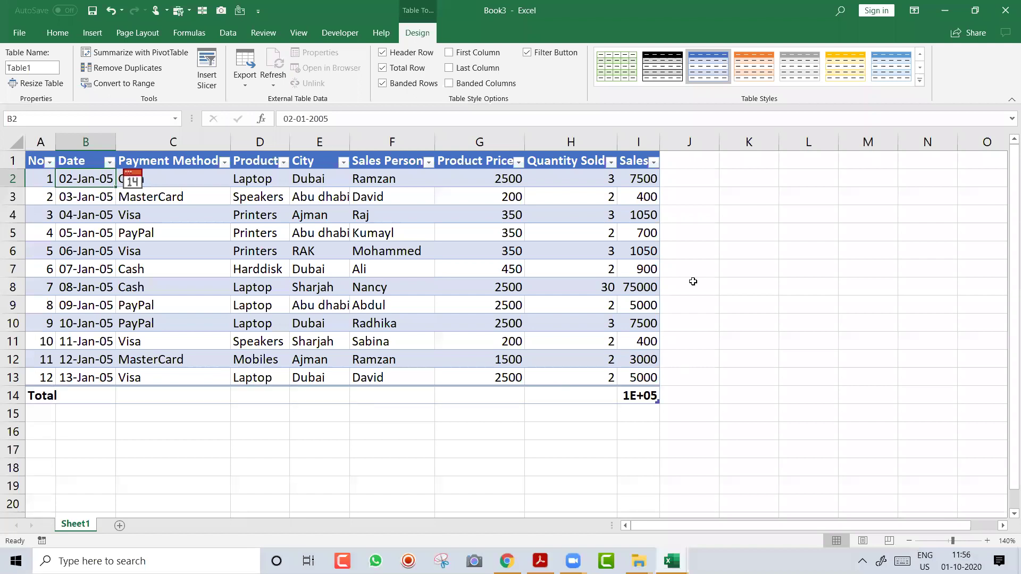
drag(657, 140, 702, 140)
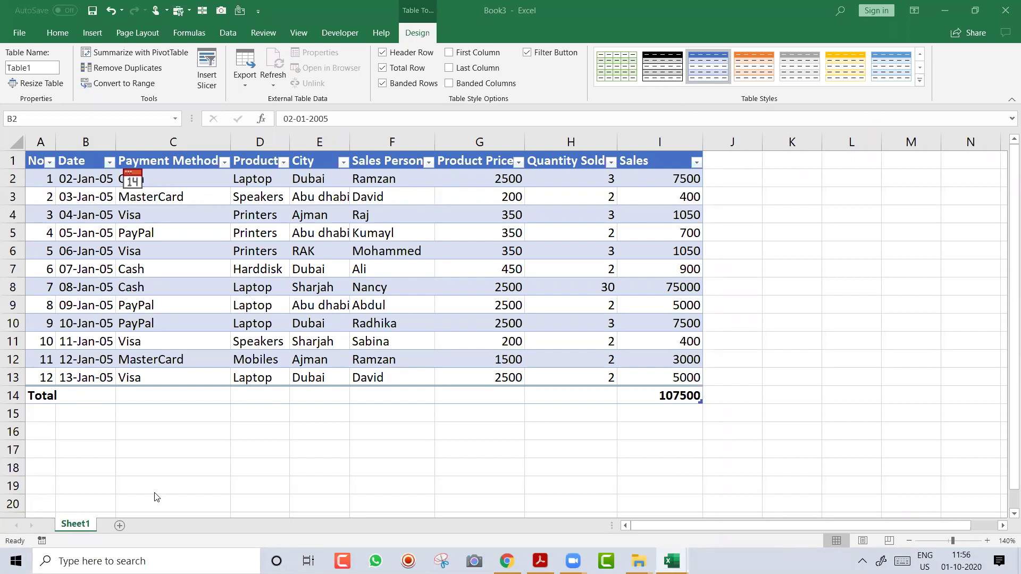
Close Book3 without saving
key(ctrl+w)
key(Tab)
key(Return)
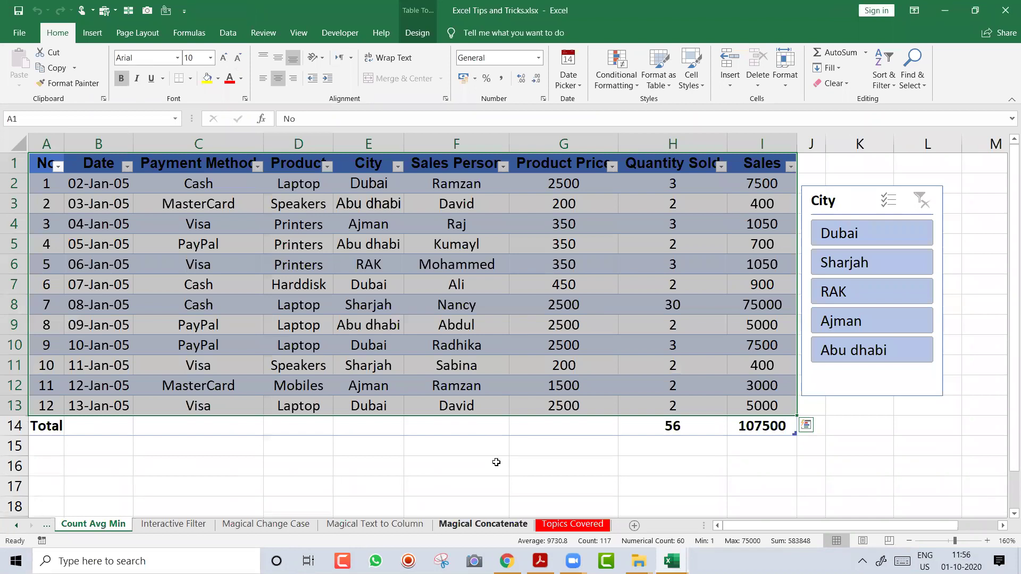
Unhide the Group Date sheet from the sheet tab menu
click(481, 525)
right_click(481, 525)
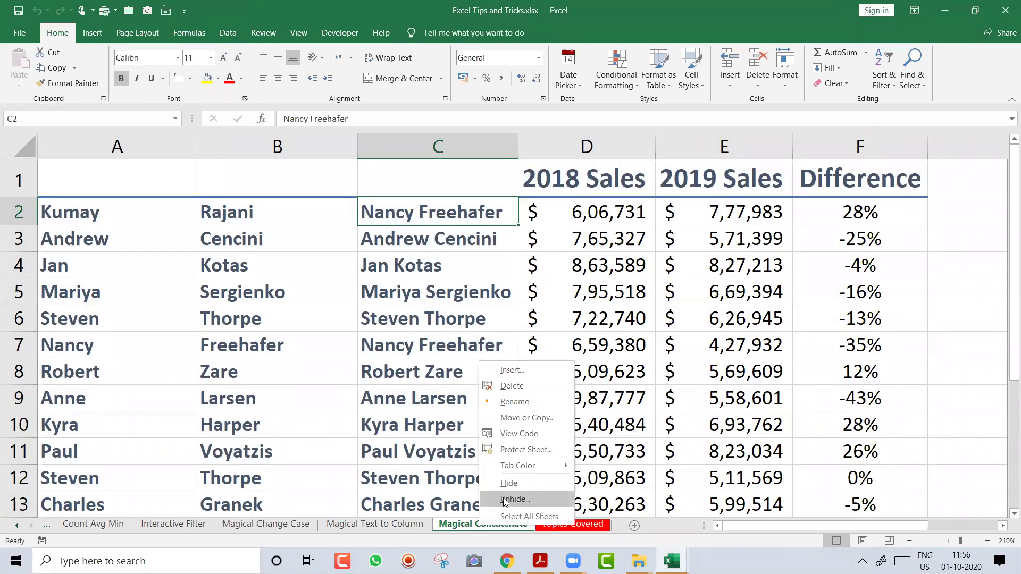
click(505, 500)
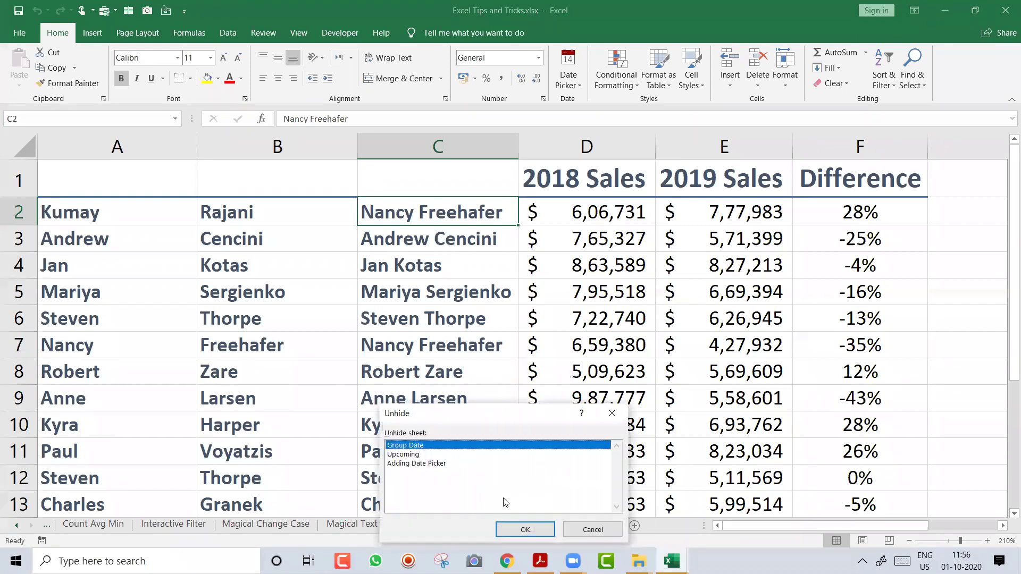
double_click(449, 448)
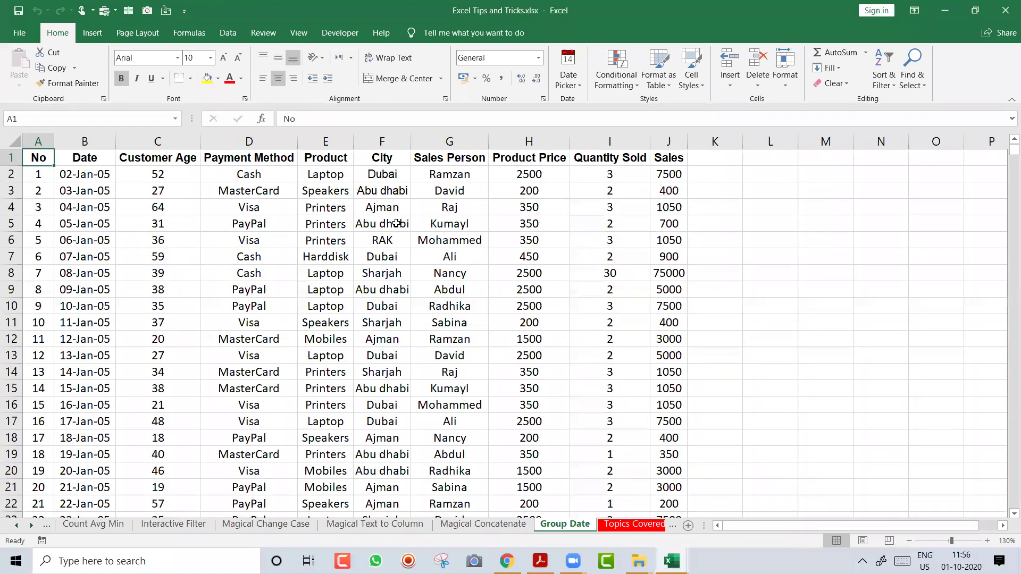
Jump from B2 to the last date row to confirm the data ends at row 3208
click(91, 175)
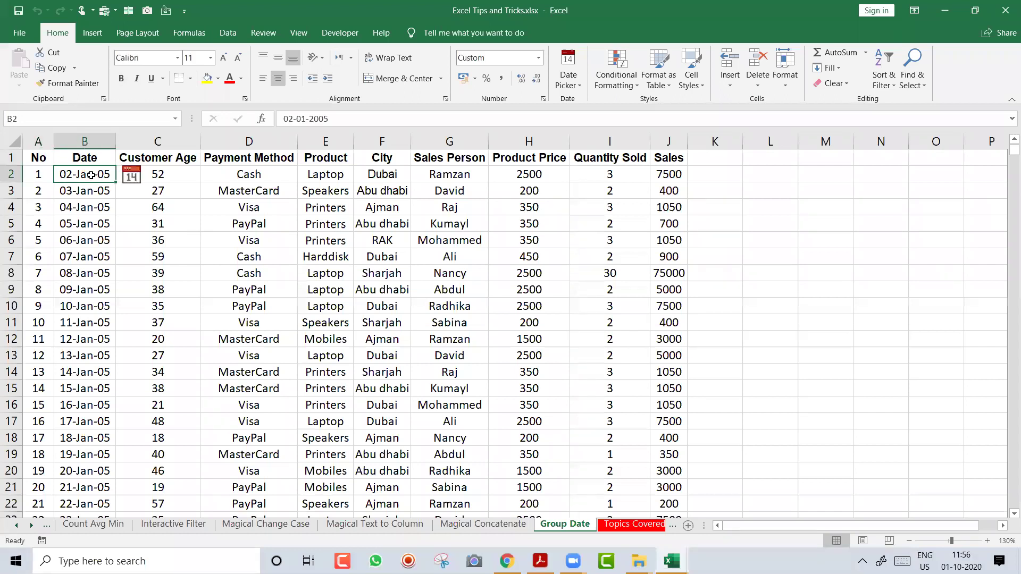
key(ctrl+shift+Down)
key(ctrl+BackSpace)
click(91, 175)
key(ctrl+Down)
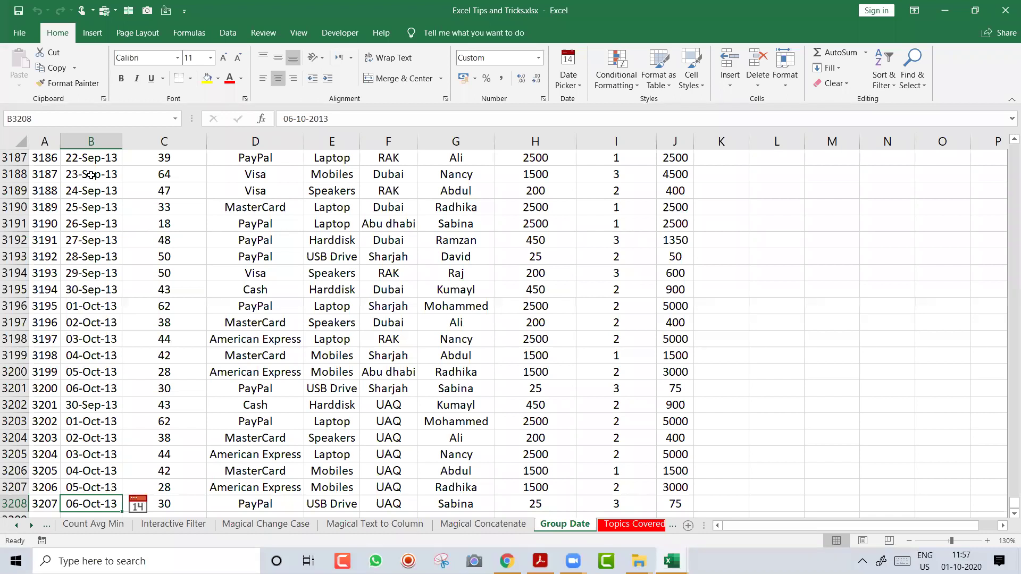
Open Create PivotTable for 'Group Date'!$A$1:$J$3208 with New Worksheet as the destination
key(ctrl+Up)
key(Down)
key(Right)
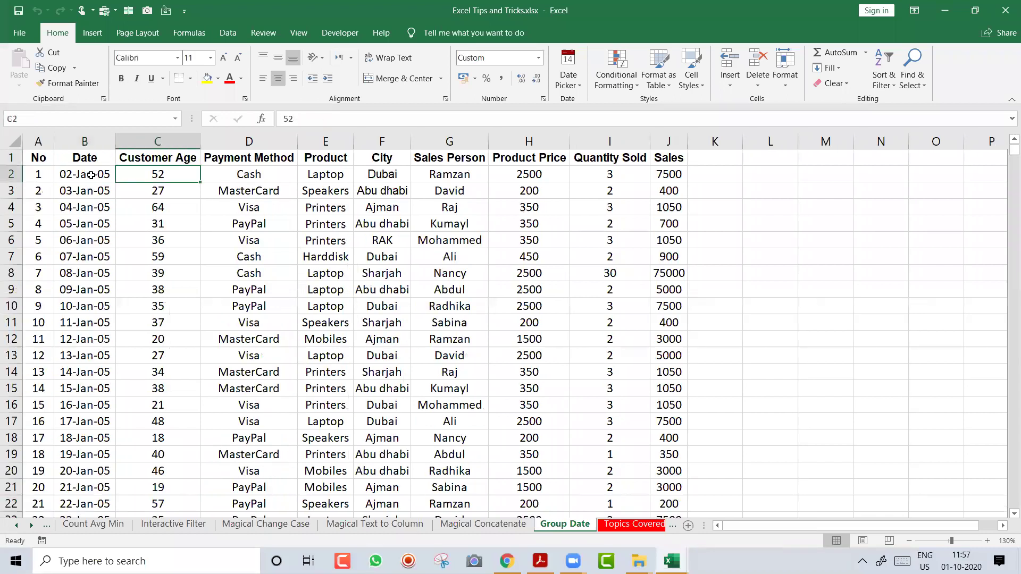
click(92, 33)
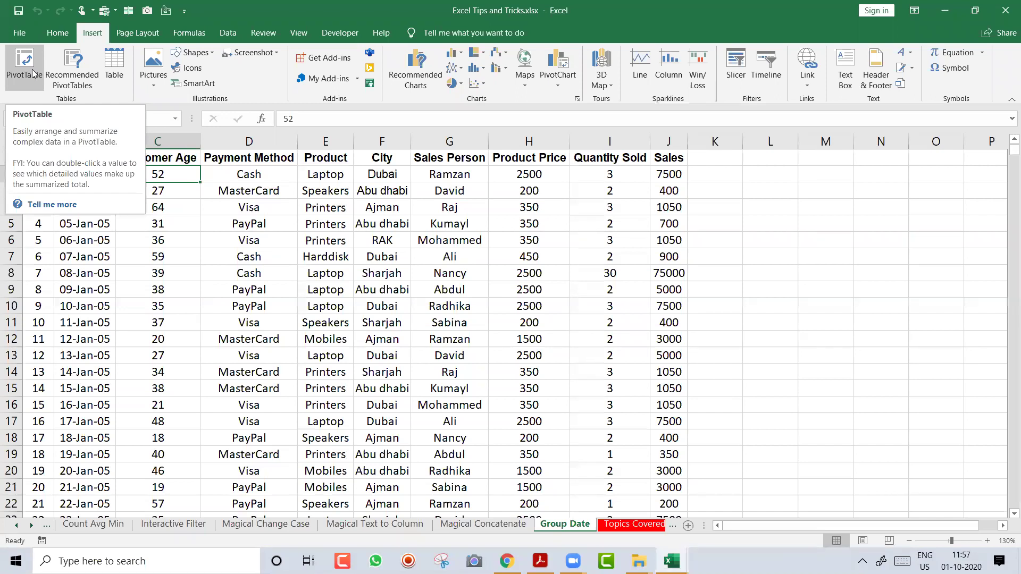
click(33, 73)
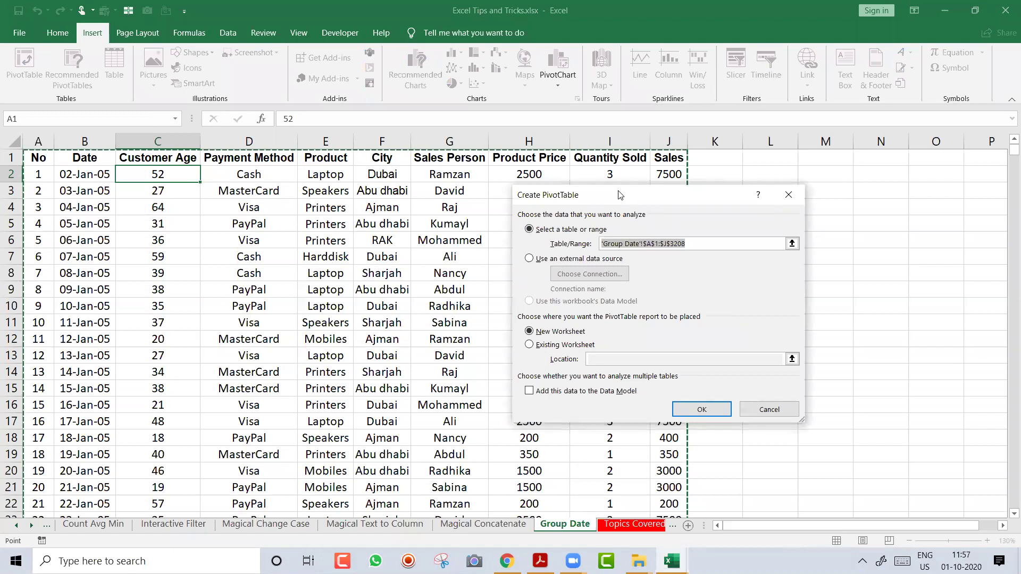
drag(620, 195, 483, 202)
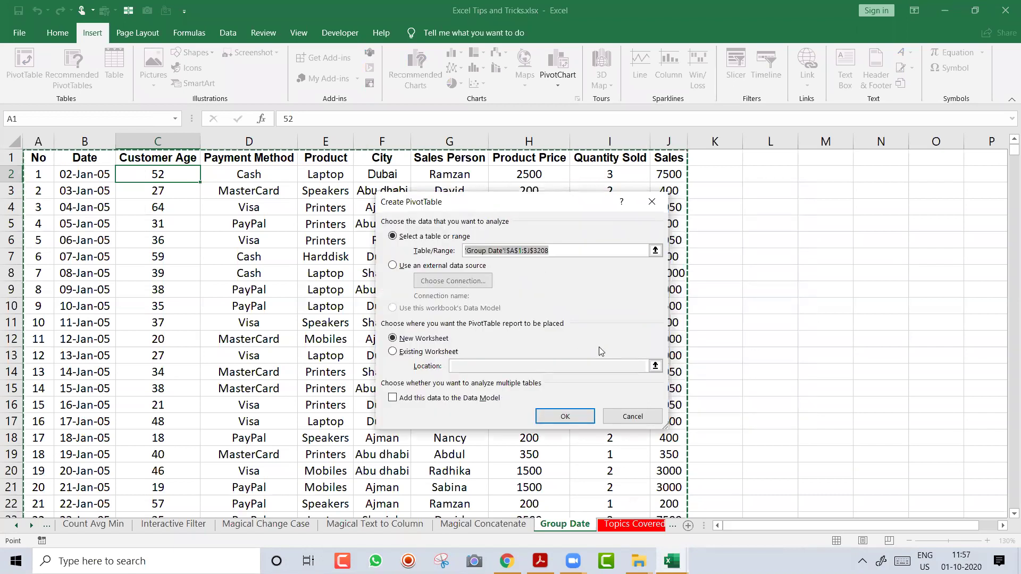
Create the PivotTable with Date in Rows and Sum of Sales in Values, showing 2005–2013
click(578, 419)
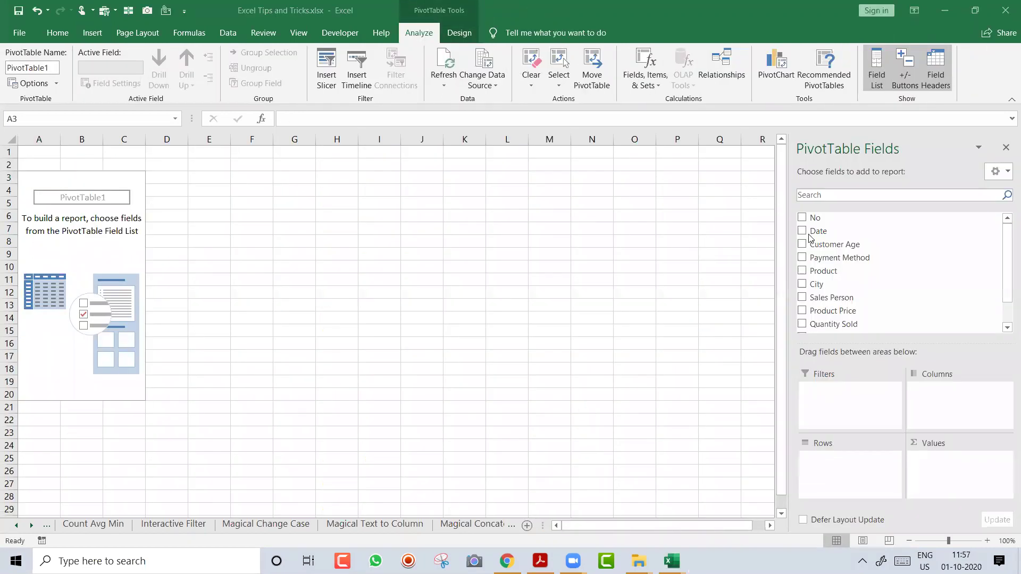
drag(845, 232, 849, 472)
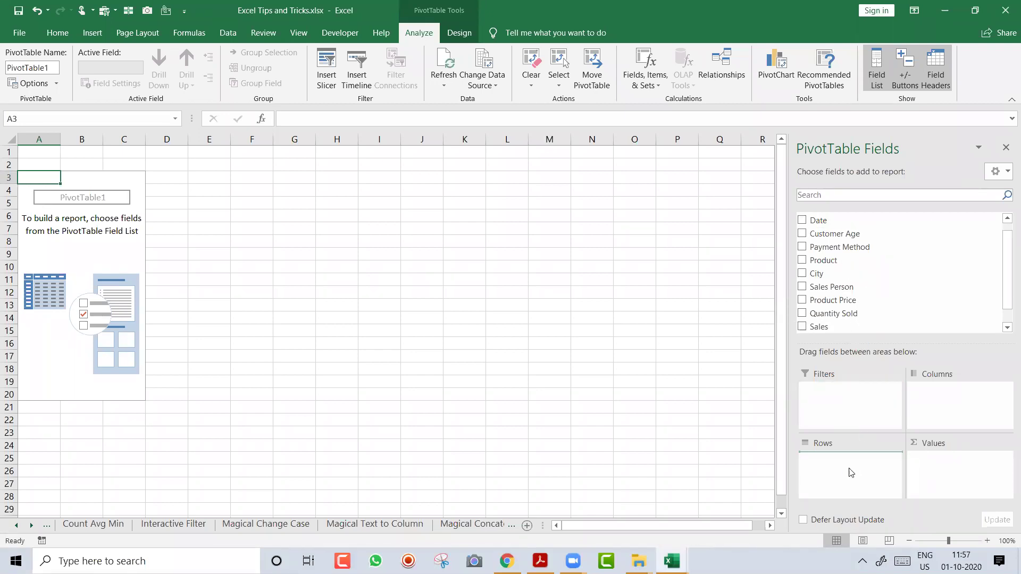
drag(871, 327, 954, 463)
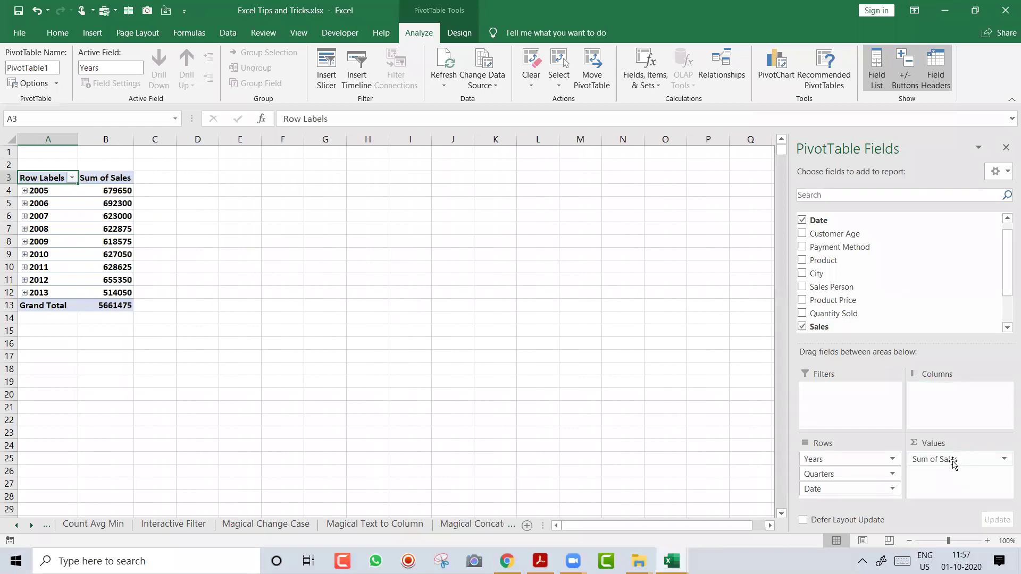
click(986, 540)
click(986, 541)
click(986, 541)
click(987, 541)
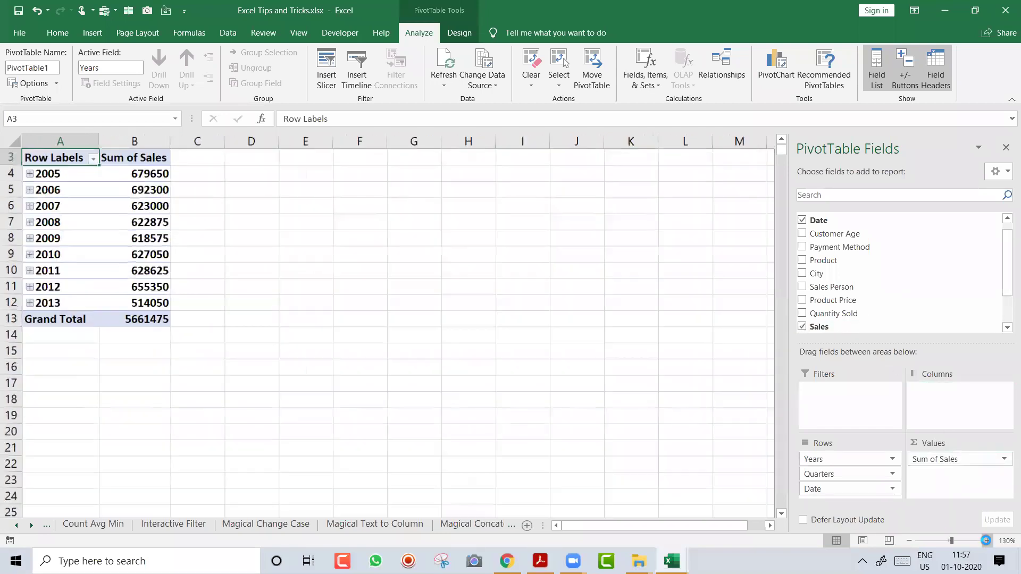
click(986, 541)
click(986, 540)
scroll(786, 148, up, 1)
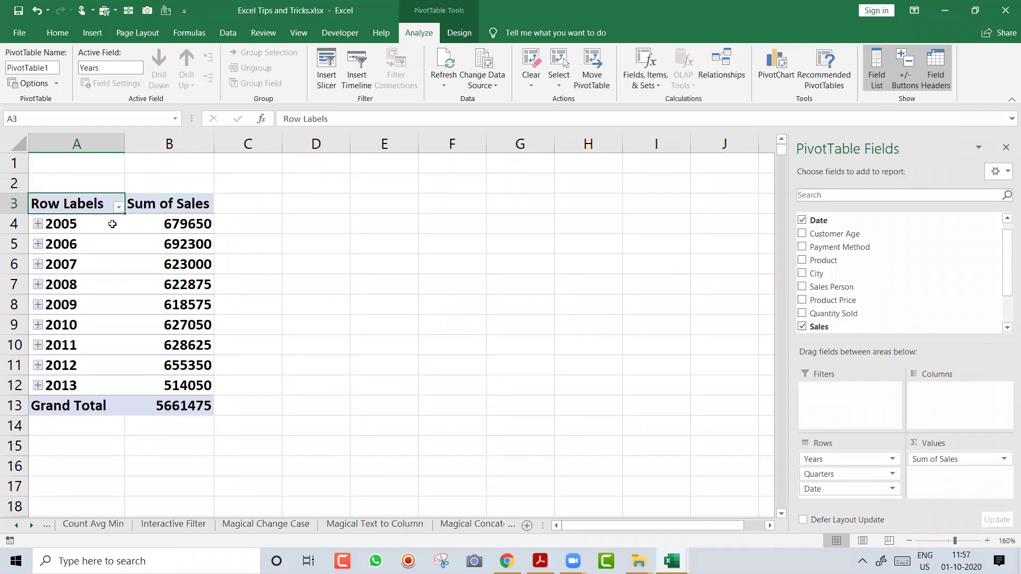
click(99, 224)
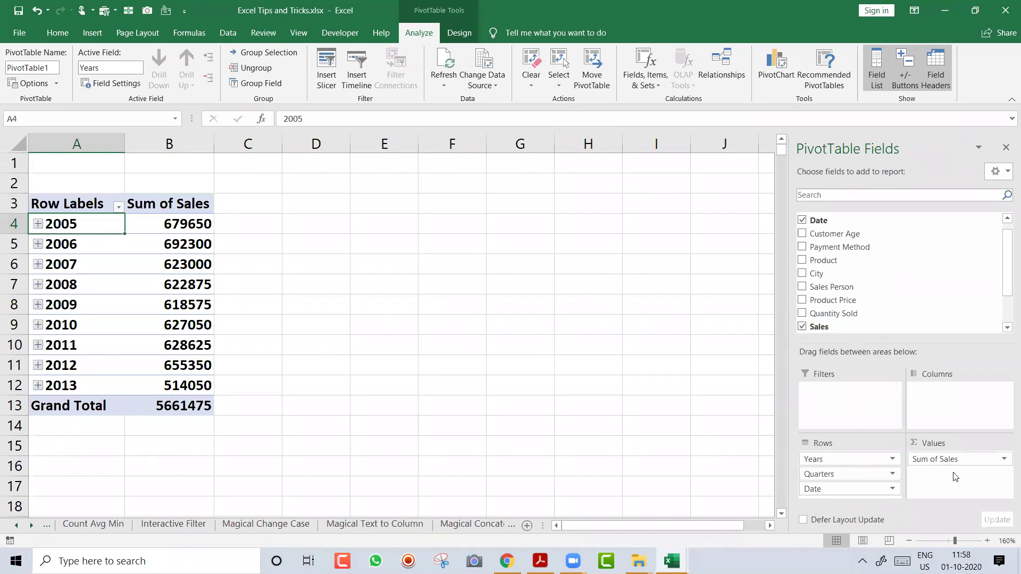
Group the pivot dates by Quarters and Years only, removing Months
right_click(90, 250)
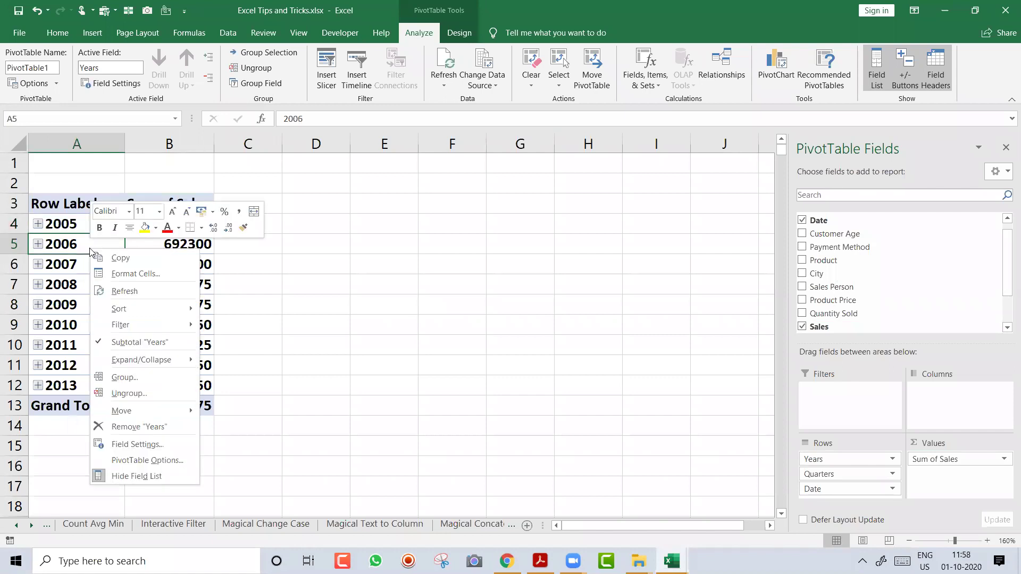
click(162, 380)
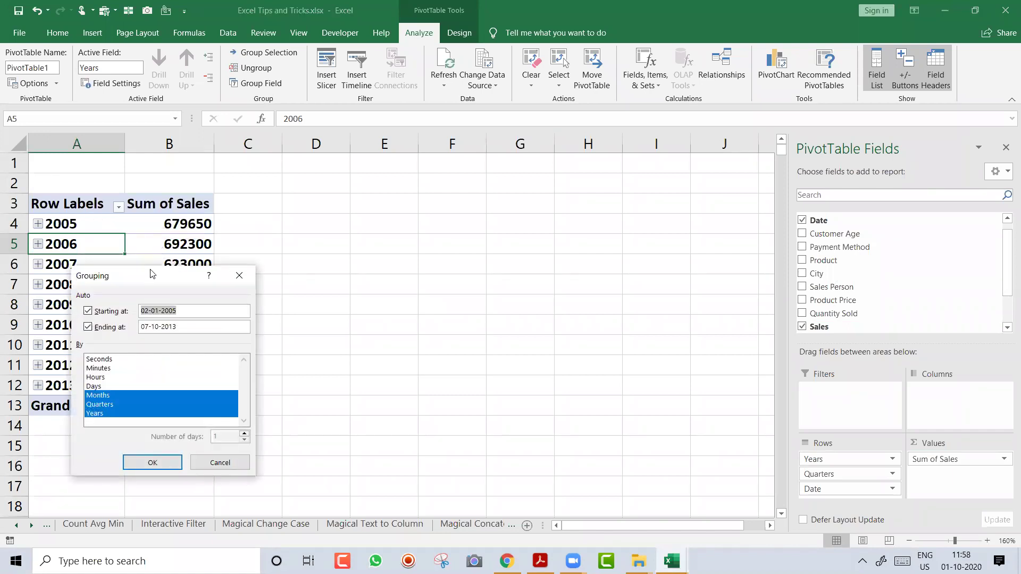
drag(150, 274, 339, 198)
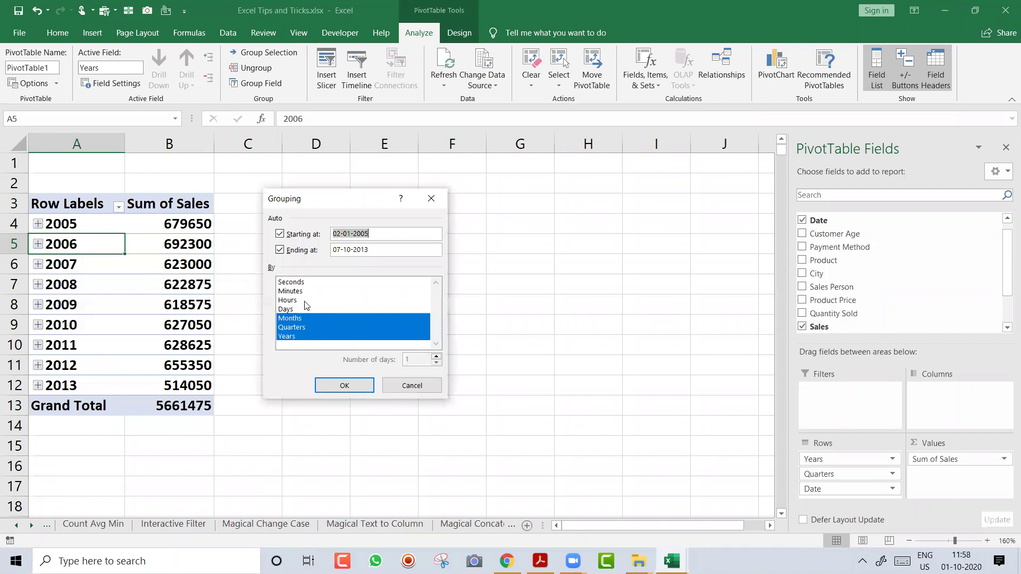
click(301, 319)
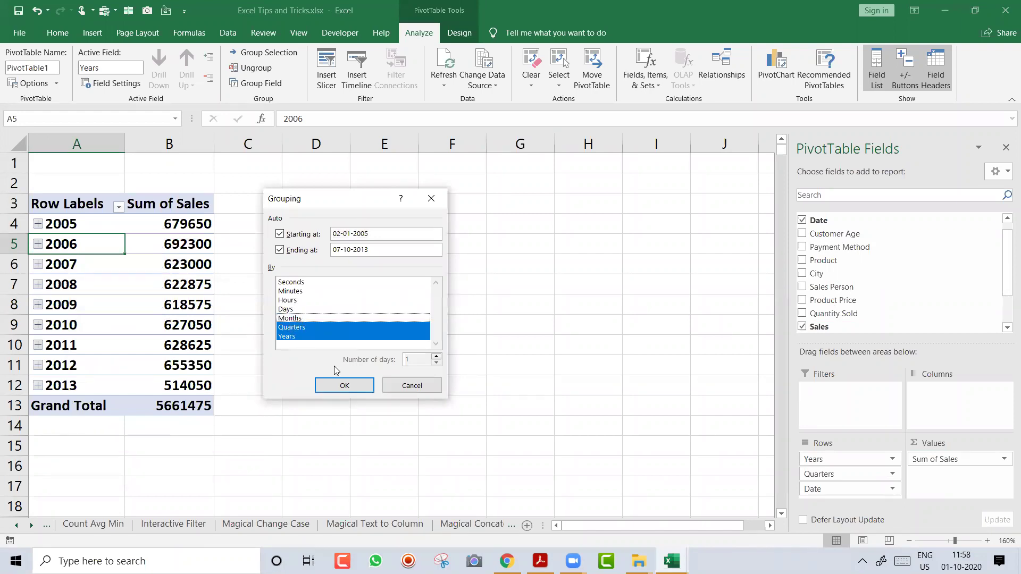
click(344, 387)
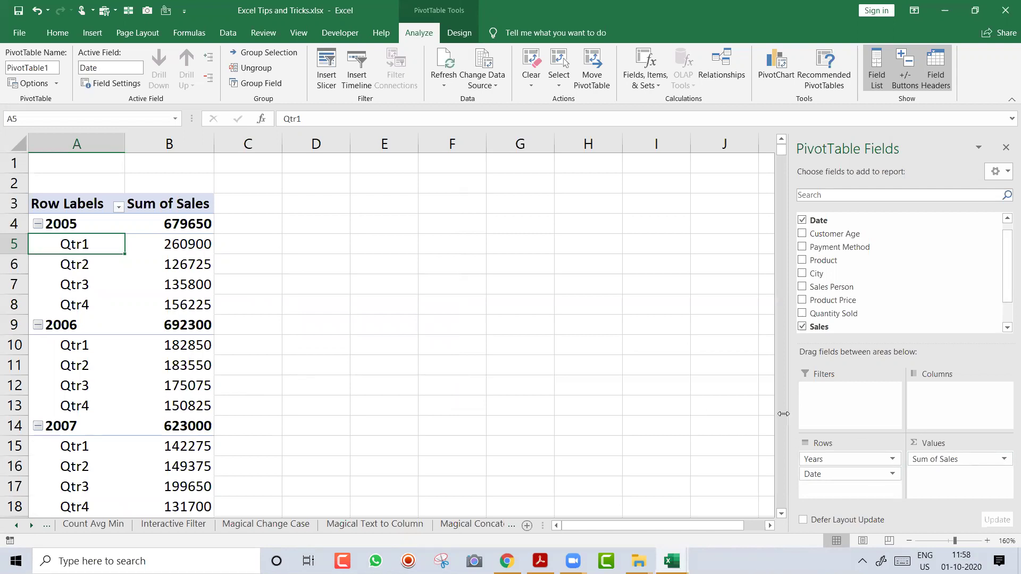
Move Date from Rows to Columns and relabel the Row Labels header as Year
drag(819, 475, 942, 410)
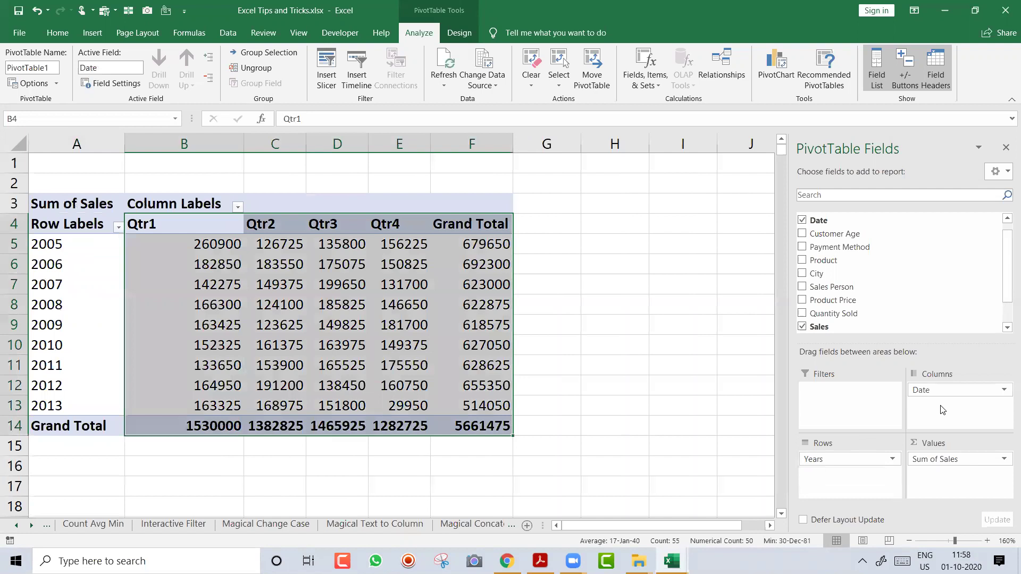
key(Left)
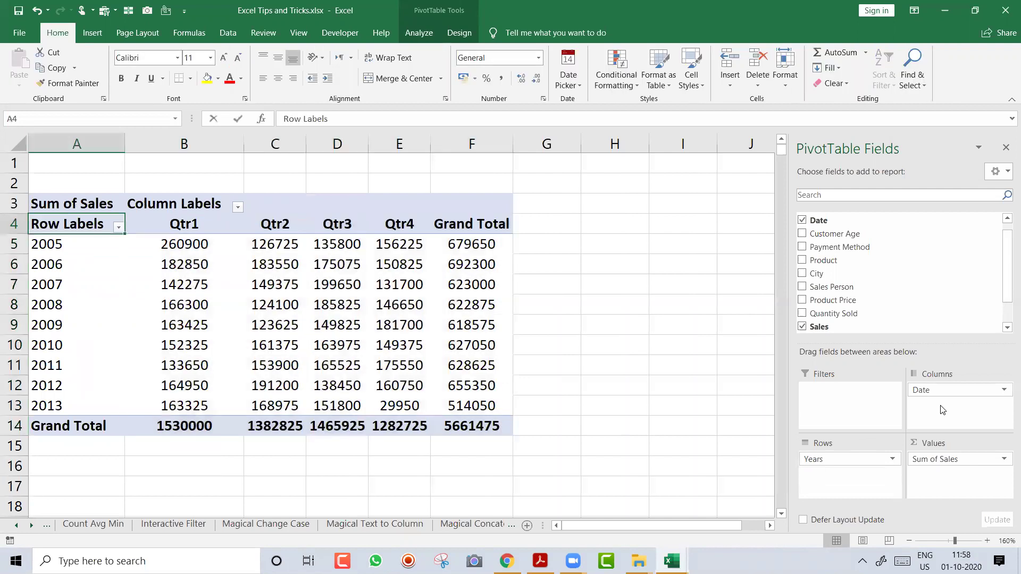
text(T)
text(ear)
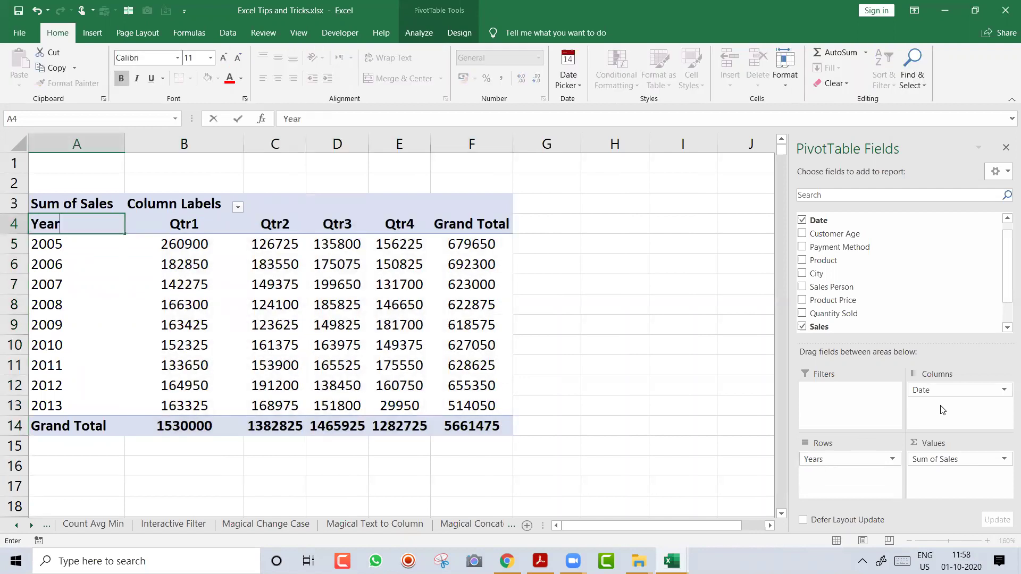
key(Return)
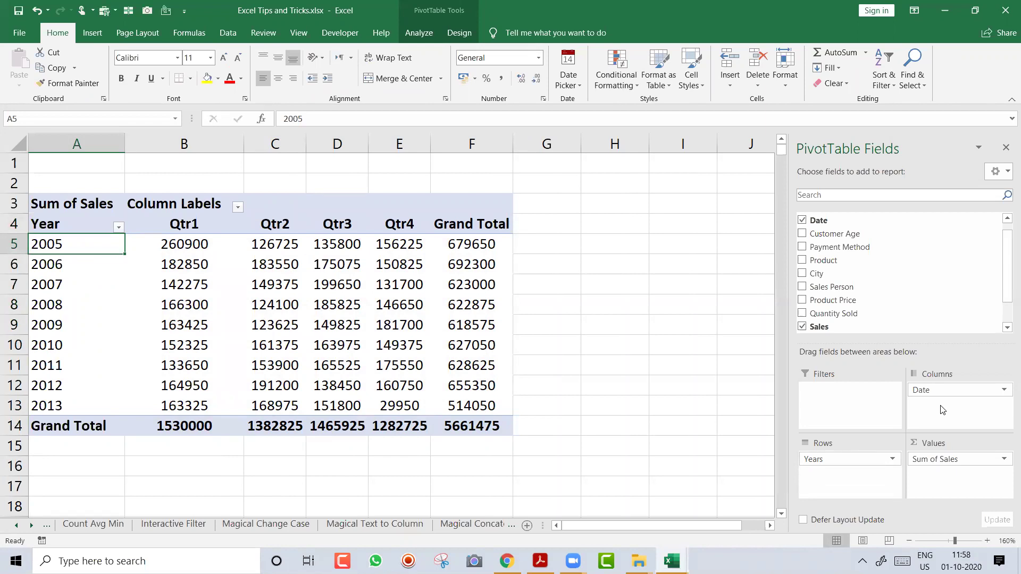
Permanently delete the PivotTable sheet with Alt+H,D,S
key(alt+h)
key(d)
key(s)
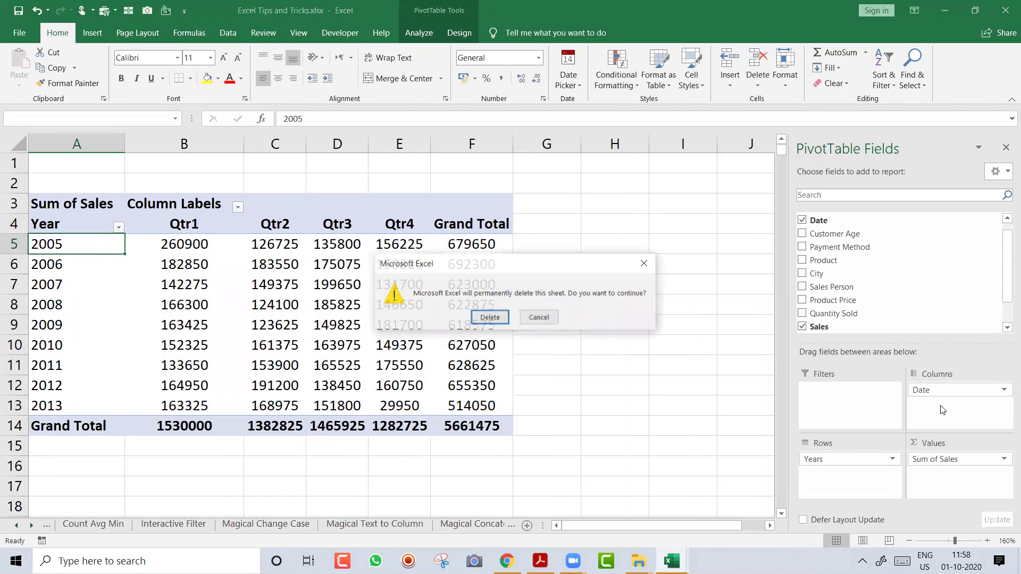
key(Return)
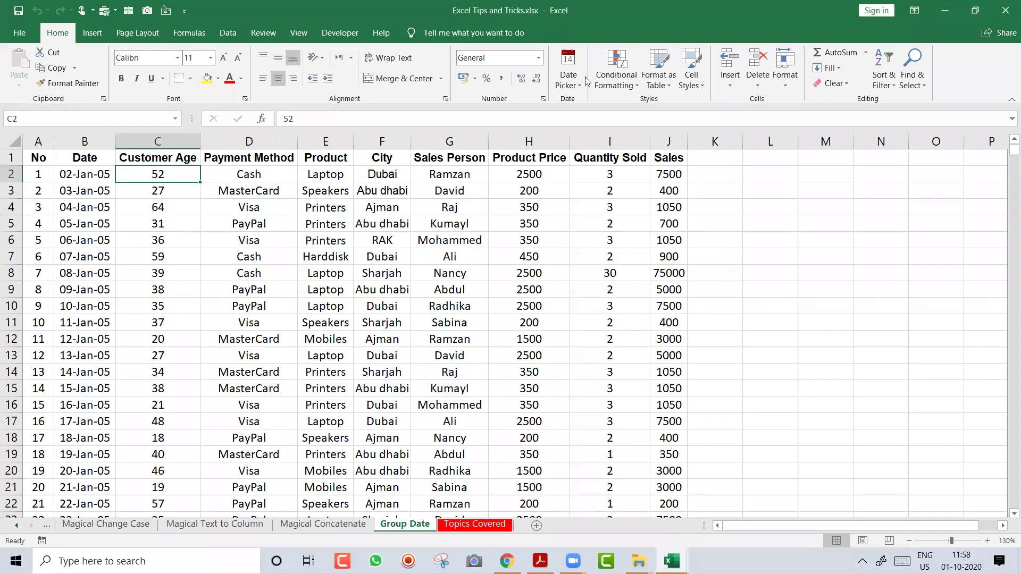
Insert a PivotTable from the sales data on a new worksheet
click(282, 226)
click(288, 246)
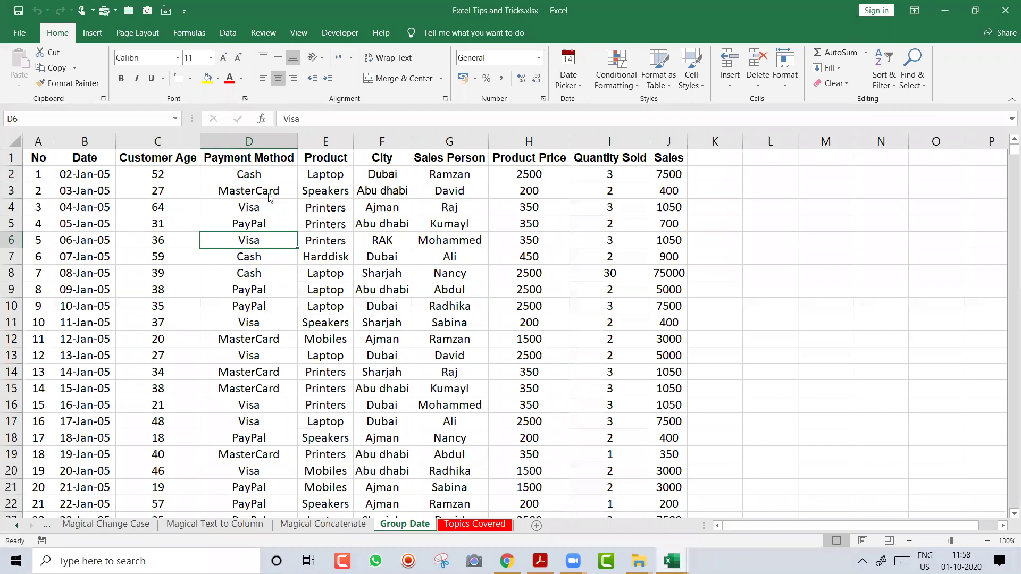
click(91, 35)
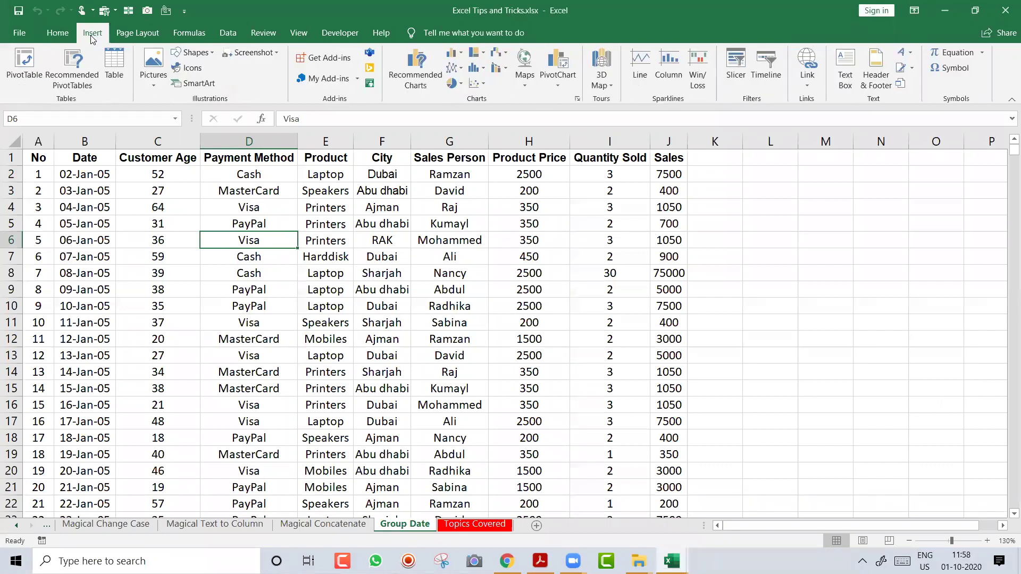
click(35, 63)
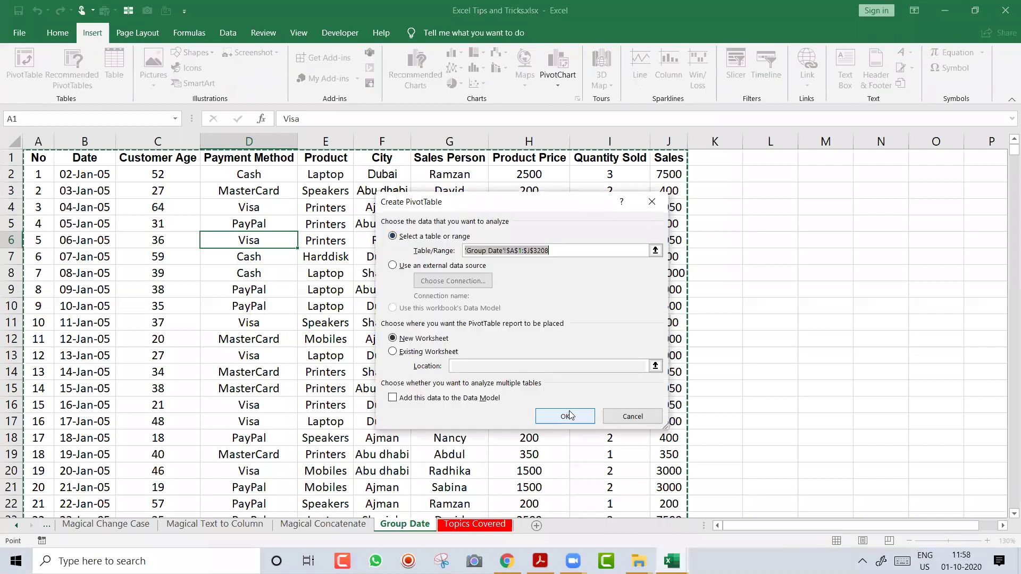
click(566, 413)
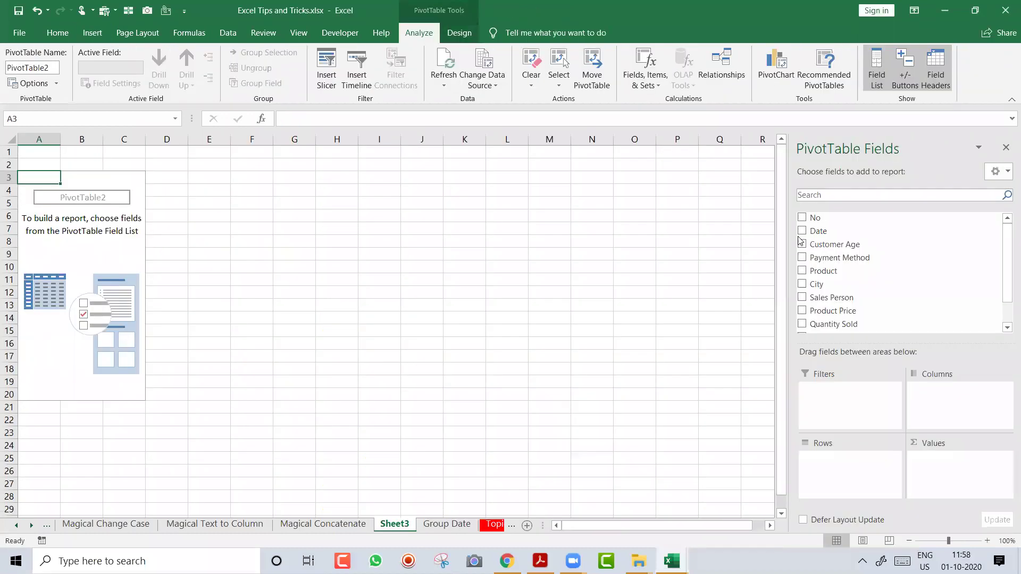
Add Date to Rows and Sum of Sales to Values in the PivotTable
click(802, 231)
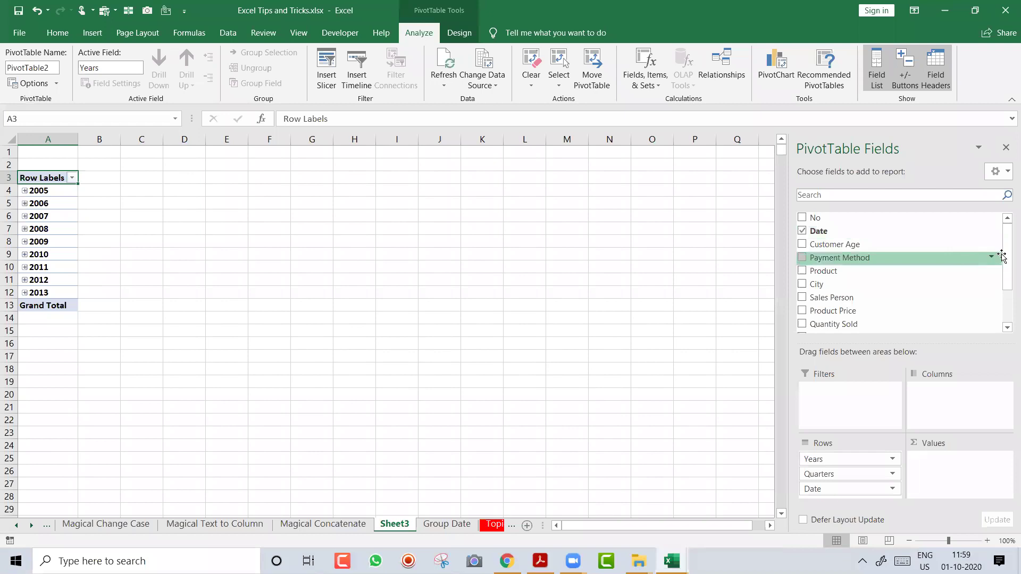
drag(1005, 255, 1006, 297)
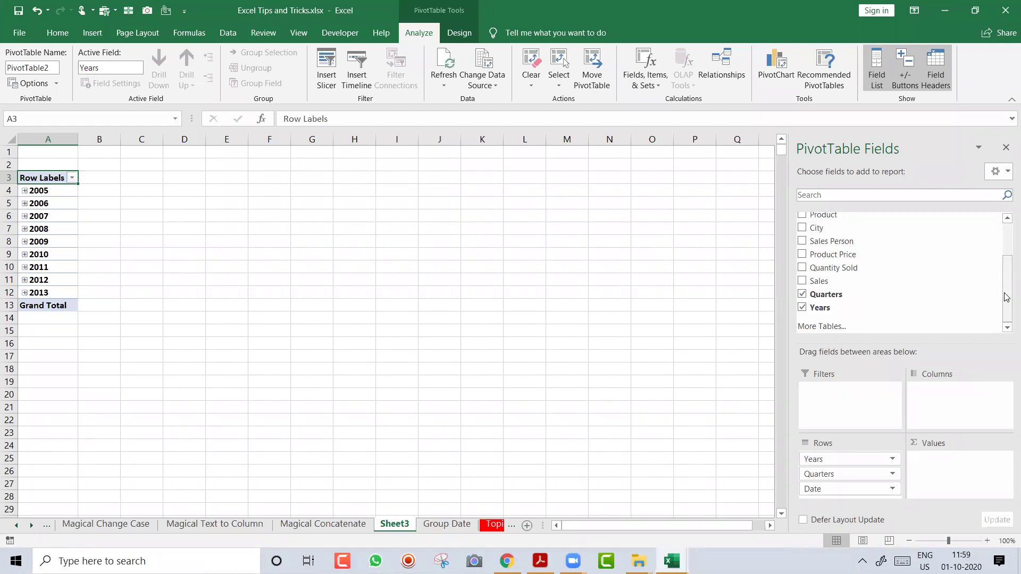
click(801, 281)
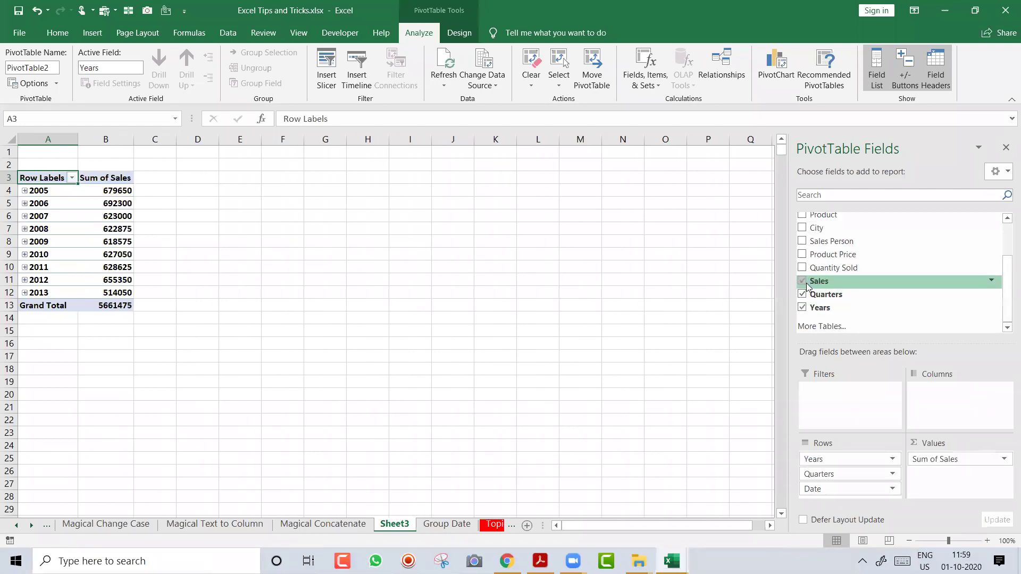
Group the pivot dates by Months and Years
right_click(56, 216)
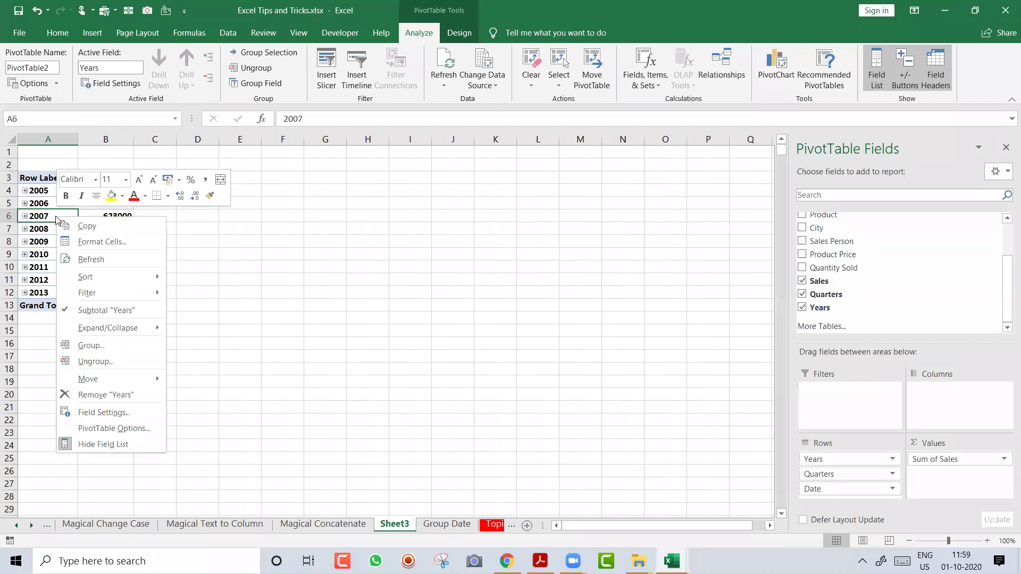
click(124, 344)
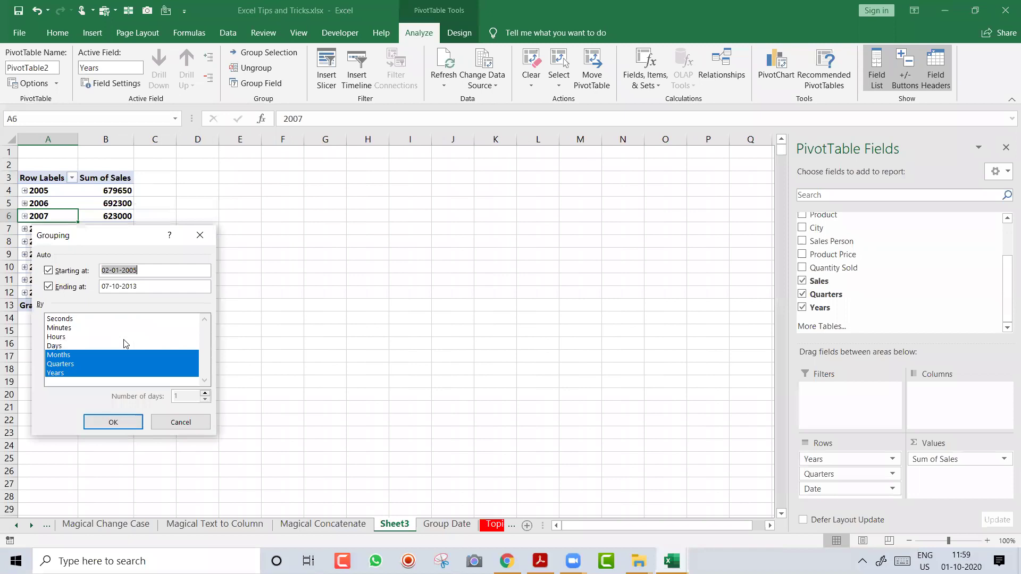
click(79, 364)
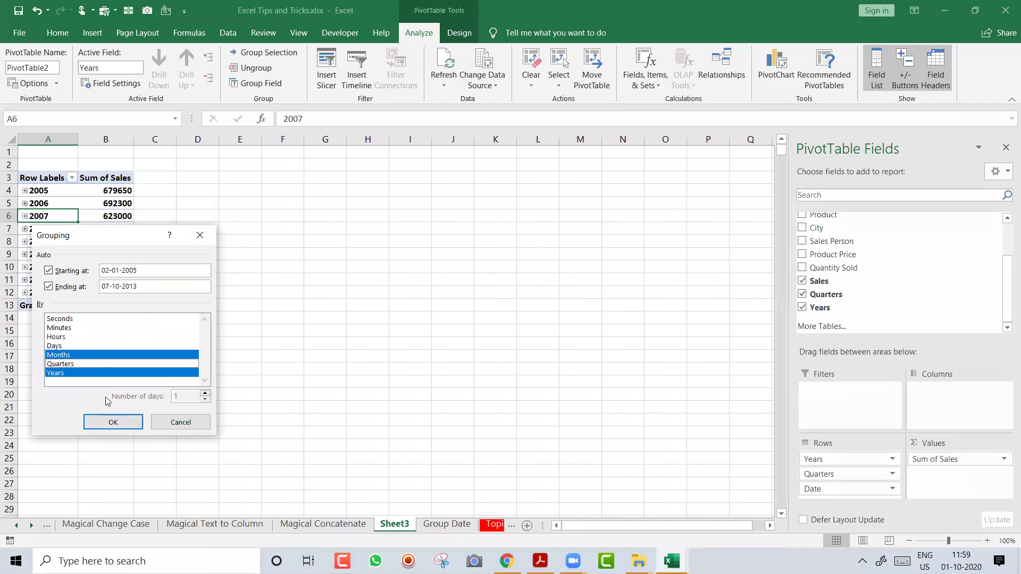
click(113, 422)
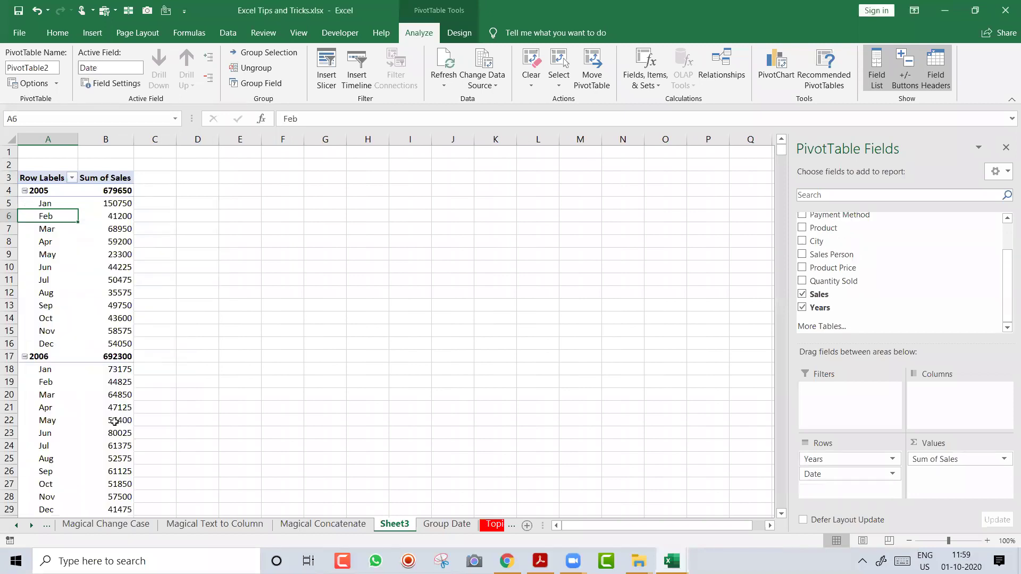
Regroup the dates by Quarters and Years instead of months
right_click(59, 221)
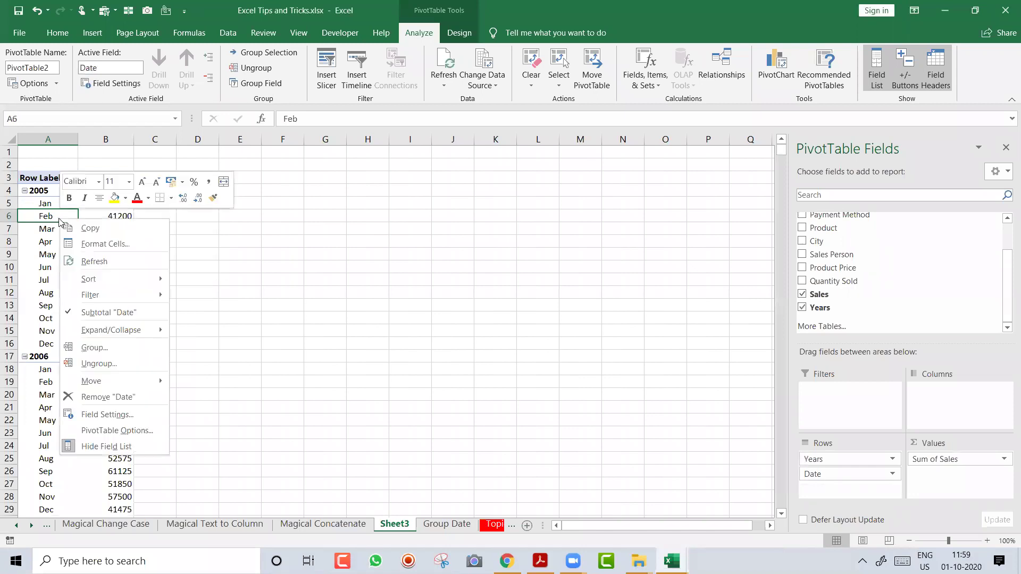
click(106, 347)
click(103, 357)
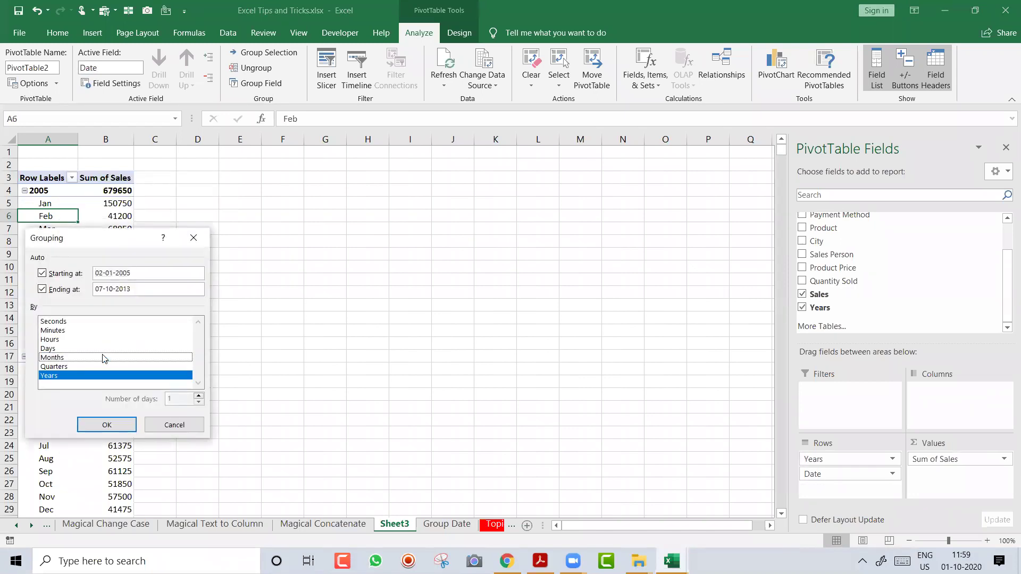
click(89, 365)
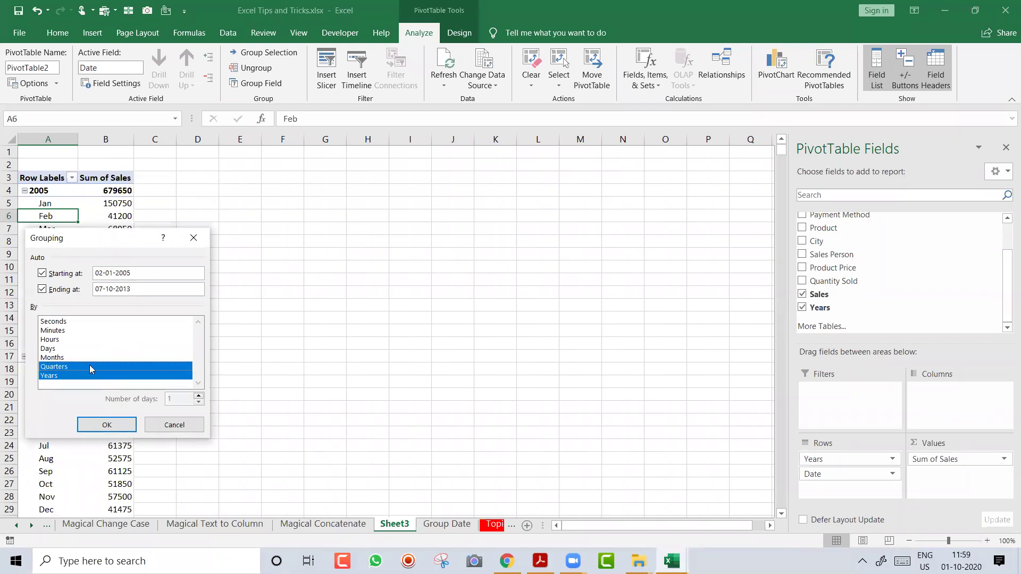
click(108, 424)
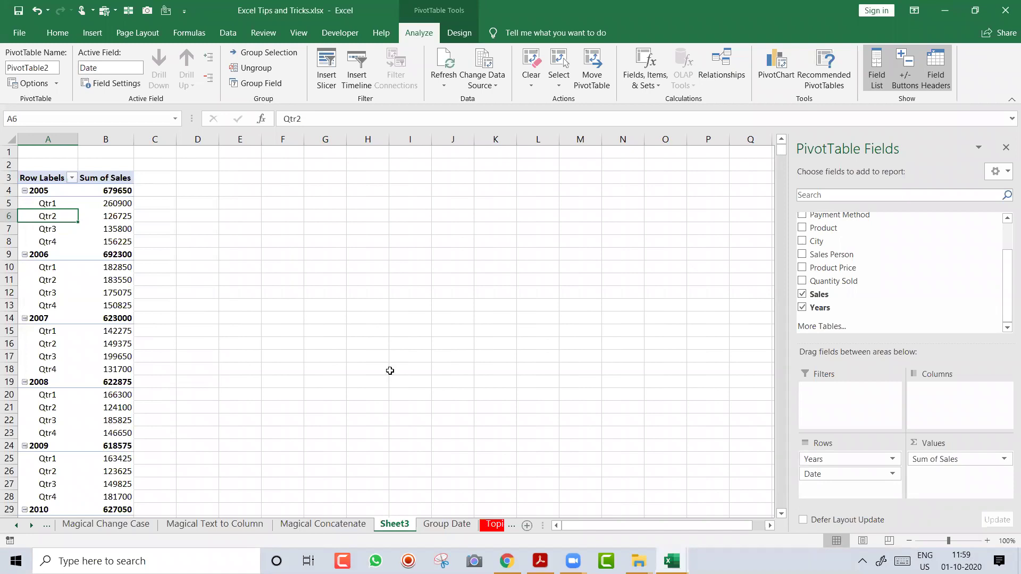
Move Date to Columns and rename the Row Labels header to Year
drag(812, 463, 934, 423)
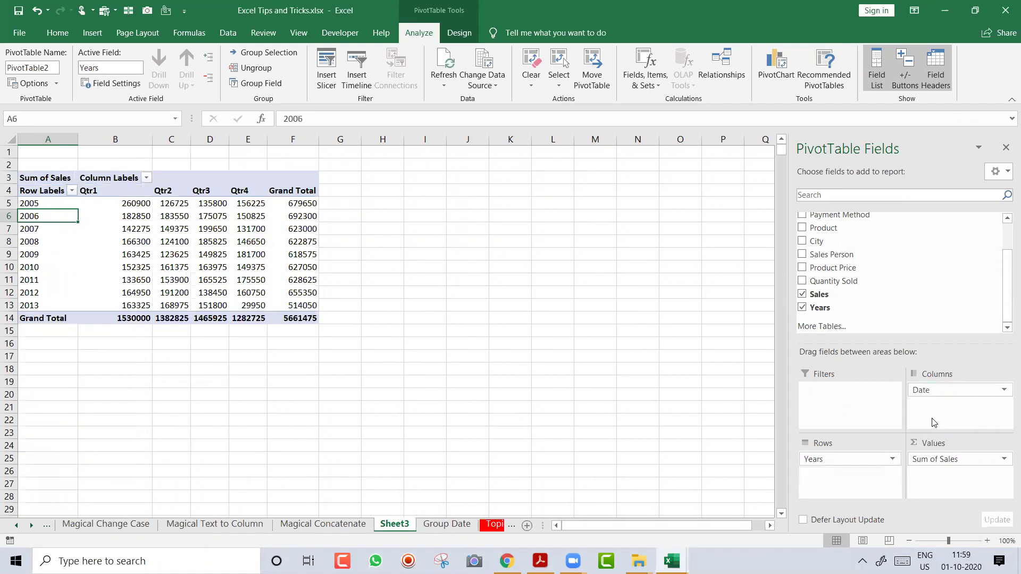
key(Left)
key(Up)
text(Year)
key(Return)
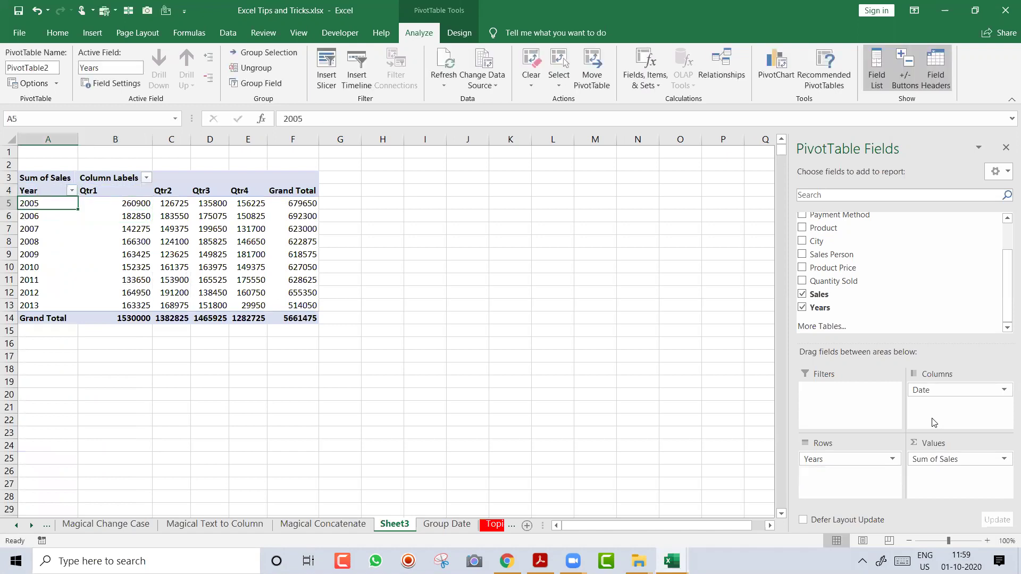
Centre-align the Qtr1–Qtr4 and Grand Total figures (B4:F14)
key(Right)
key(Up)
key(ctrl+shift+Down)
key(ctrl+shift+Right)
key(alt)
key(h)
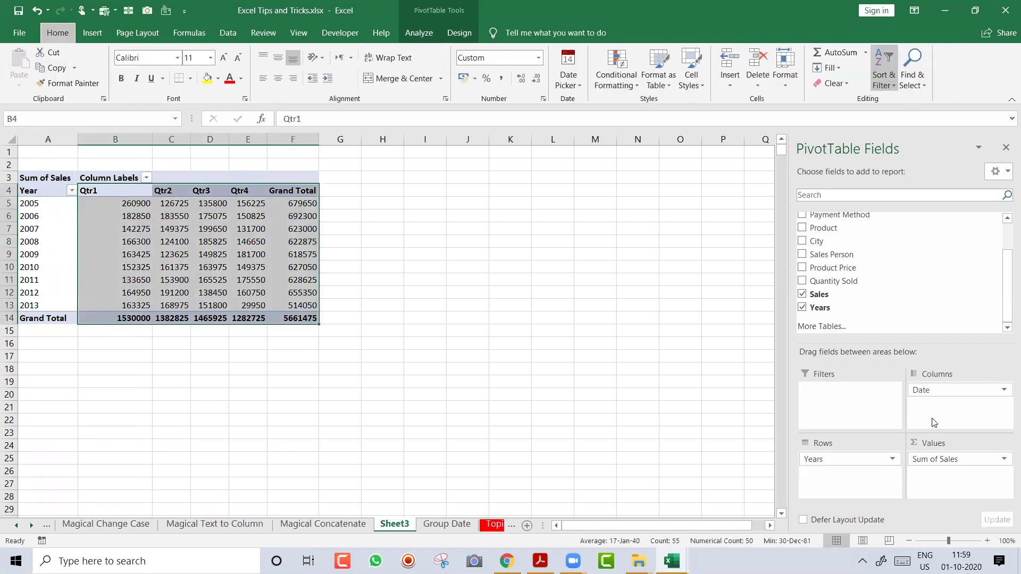
key(s)
key(Escape)
key(h)
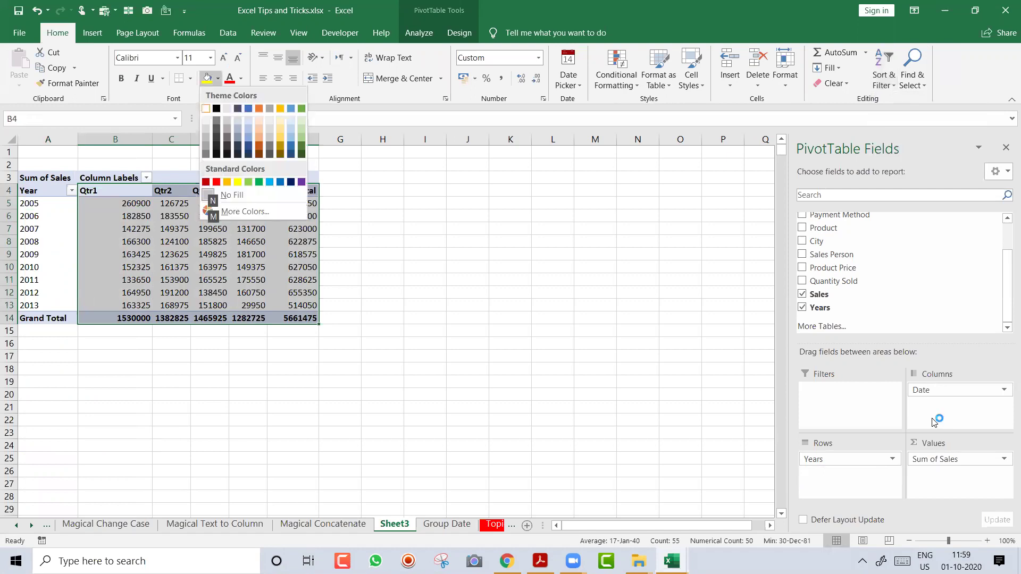
key(Escape)
key(a)
key(c)
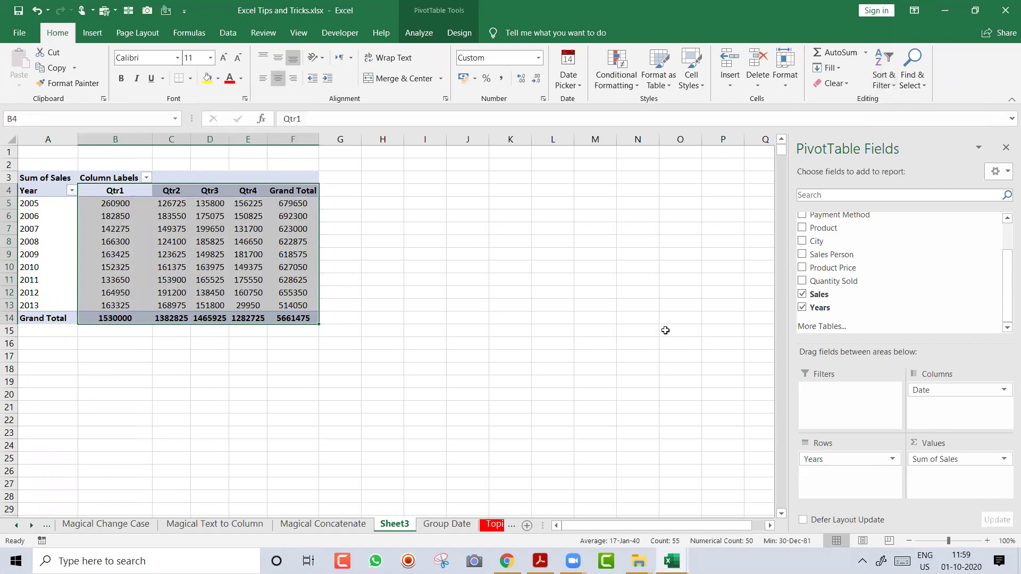
Zoom the sheet to 140% and bring the top of the pivot into view
click(986, 541)
click(986, 541)
click(984, 541)
click(984, 542)
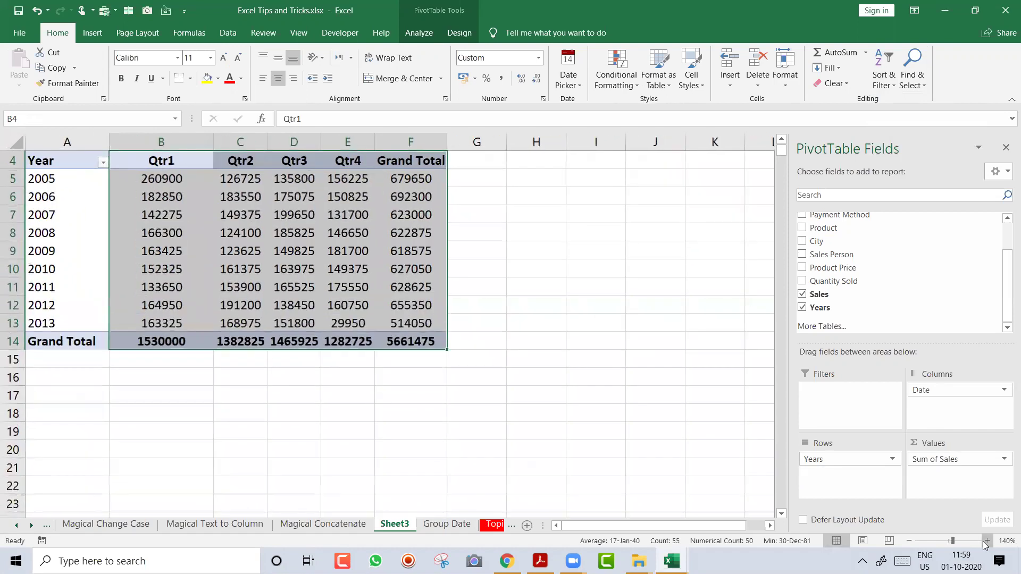
key(Up)
key(Down)
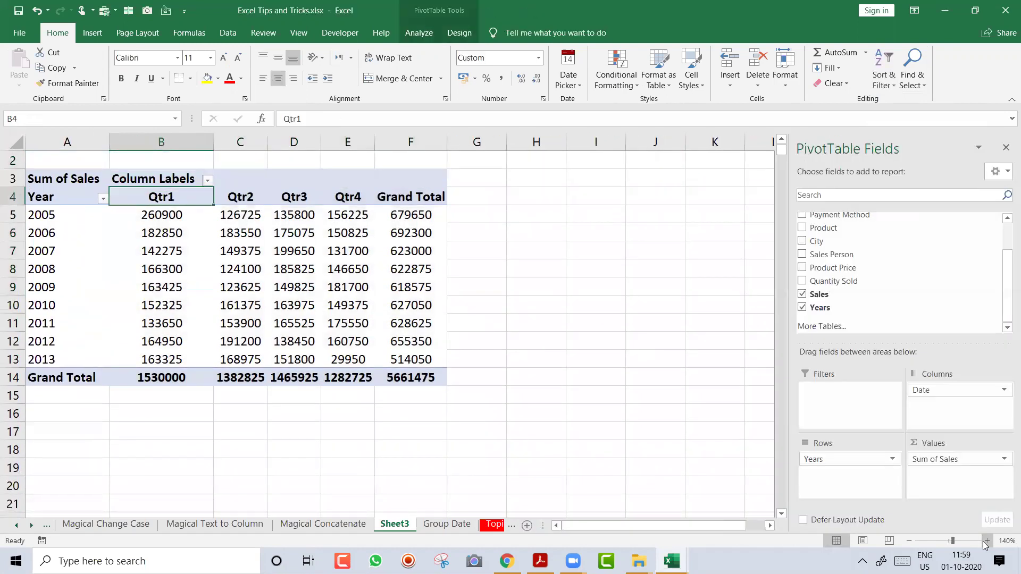
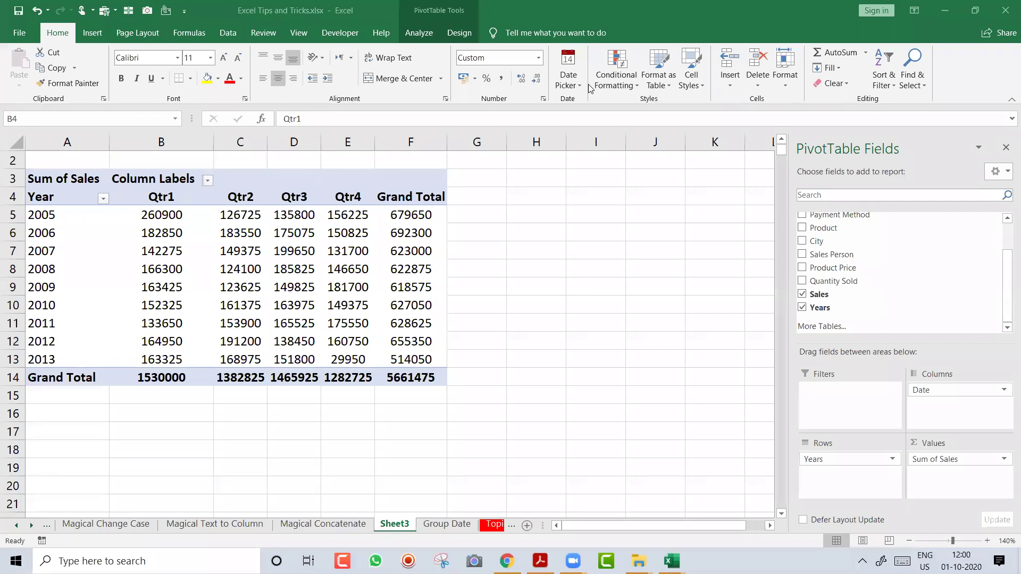
Enter the notes 'Ctrl PgDown' in K8 and 'Ctrl PgUp' in K9 beside the pivot table
click(701, 282)
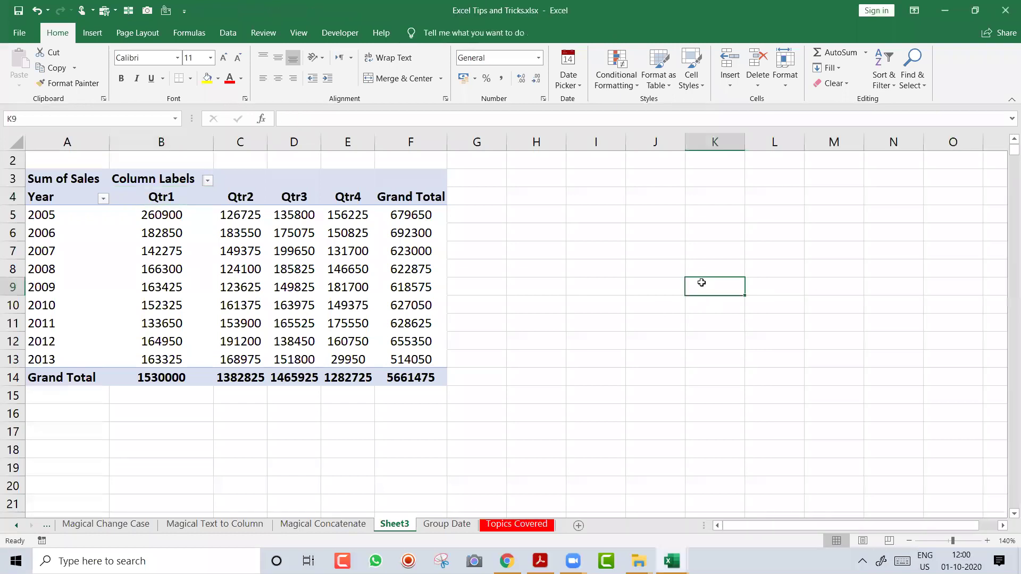
key(Right)
key(Up)
key(Down)
key(Left)
key(Up)
key(Right)
key(Down)
key(Left)
key(Up)
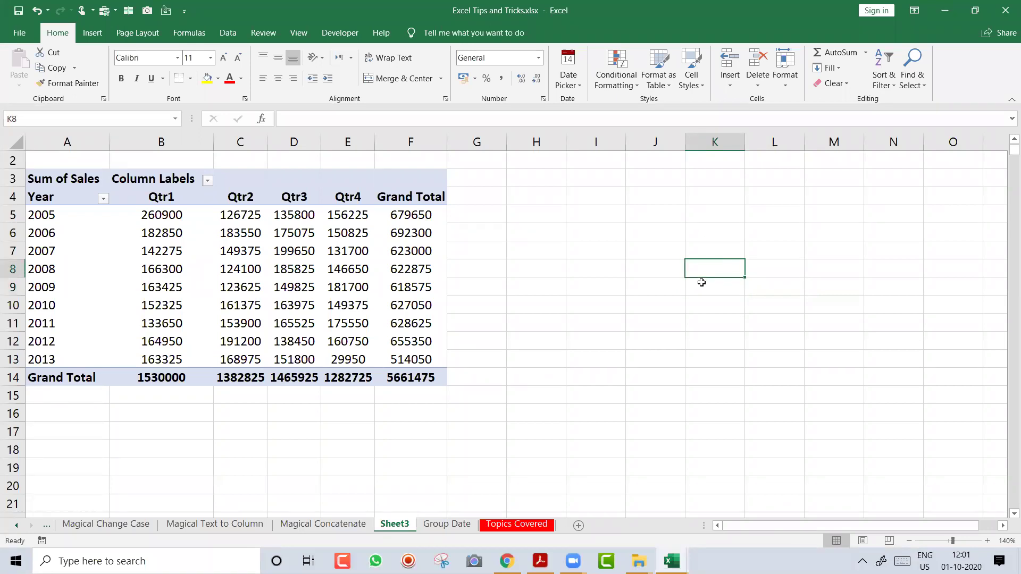
text(Ctrl PgDown)
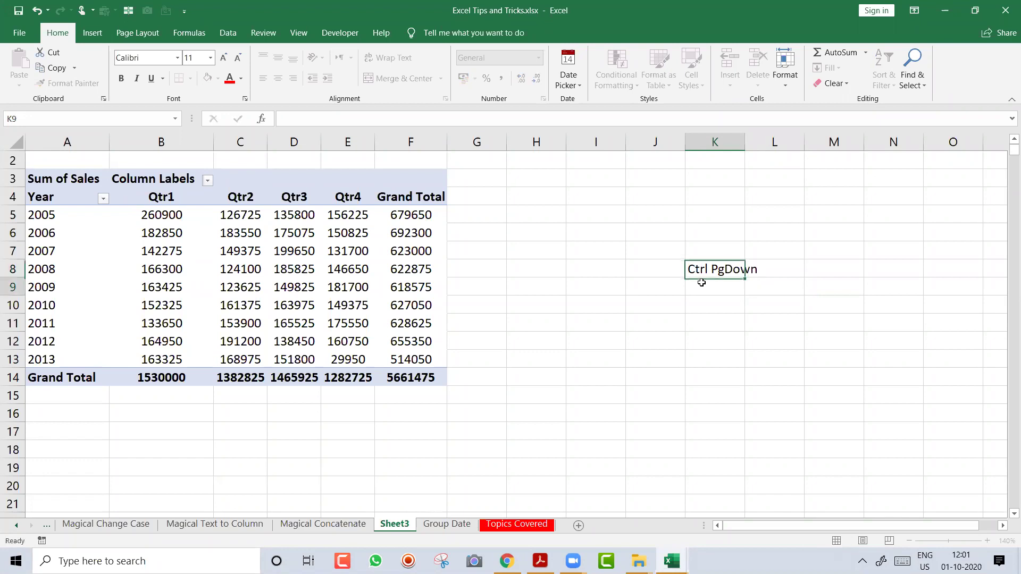
key(Return)
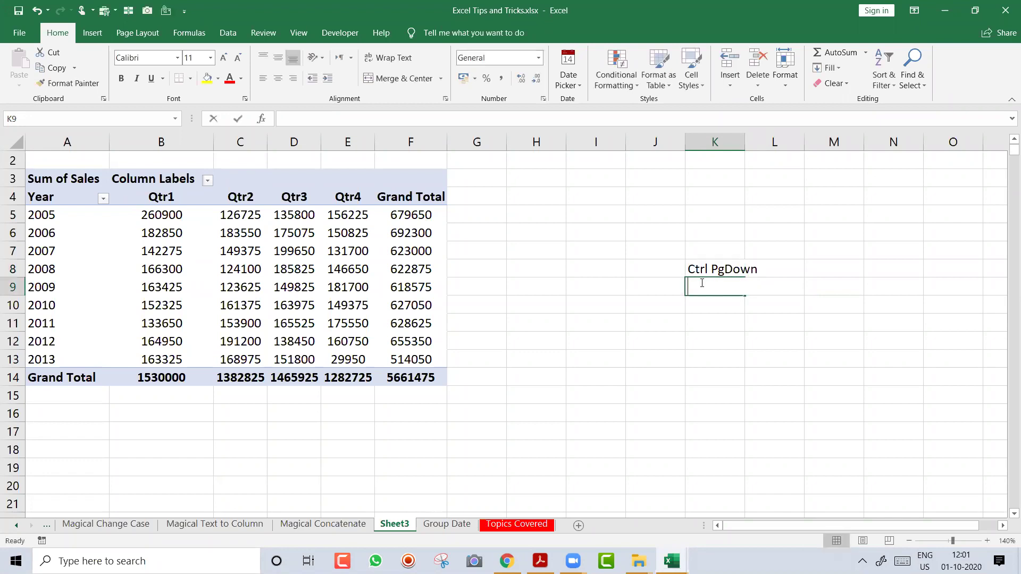
text(Ctrl PgUp)
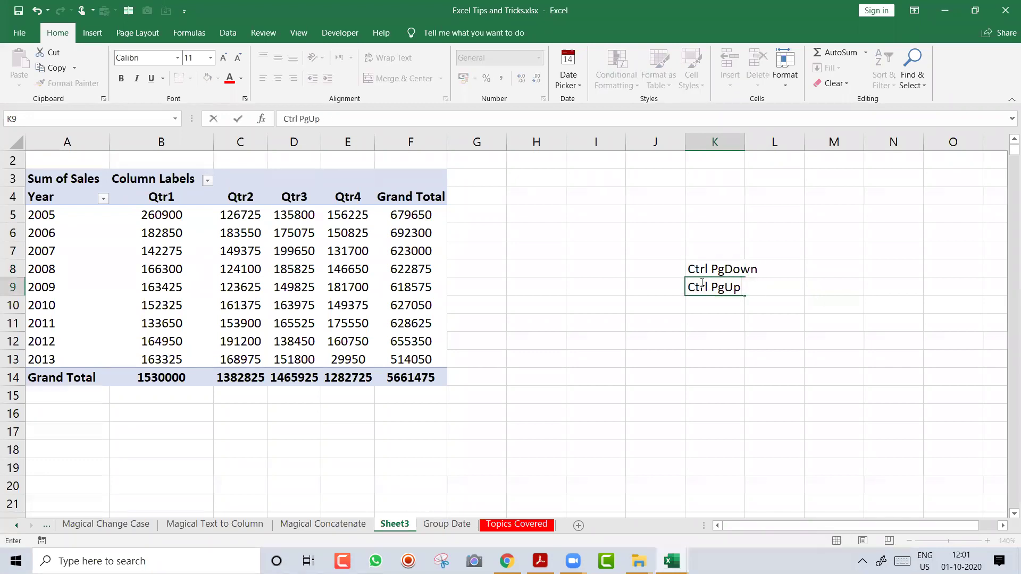
key(Return)
Demonstrate Ctrl+PgDown and Ctrl+PgUp switching between sheets, ending back on Sheet3
key(ctrl+Page_Down)
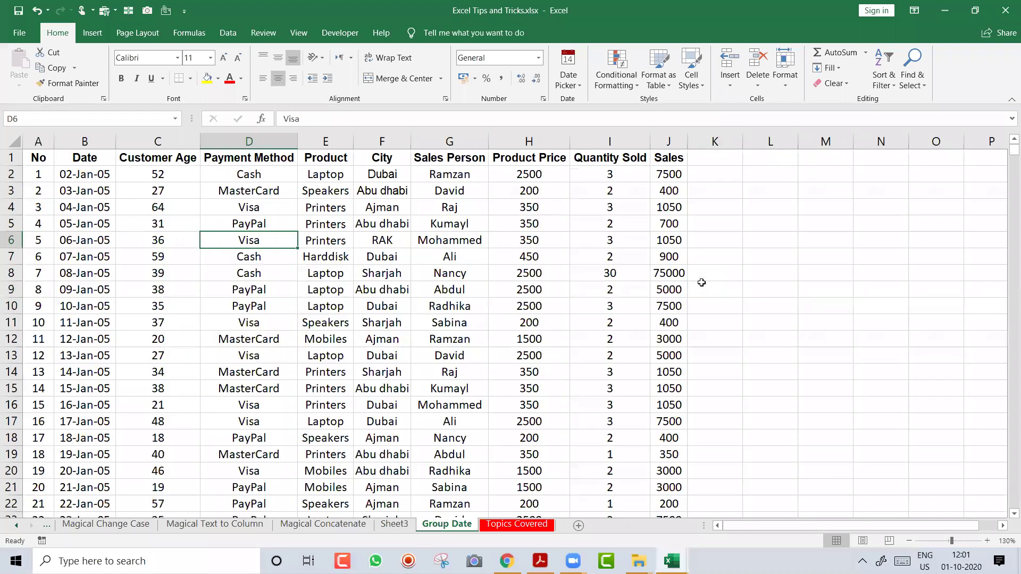
key(ctrl+Page_Up)
key(ctrl+Page_Up)
key(ctrl+Page_Up)
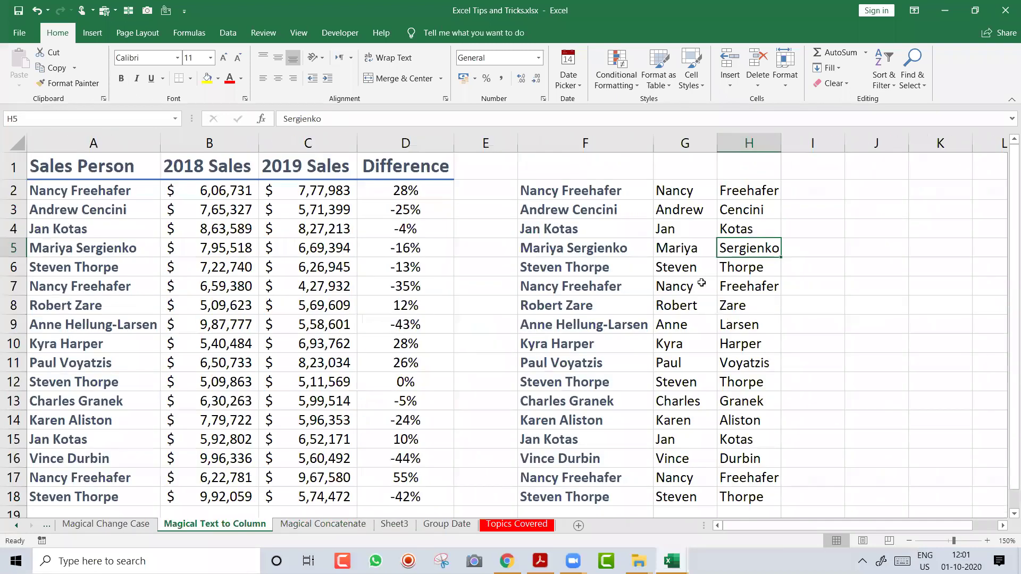
key(ctrl+Page_Down)
key(ctrl+Page_Down)
key(ctrl+Page_Down)
key(ctrl+Page_Up)
key(Down)
key(Down)
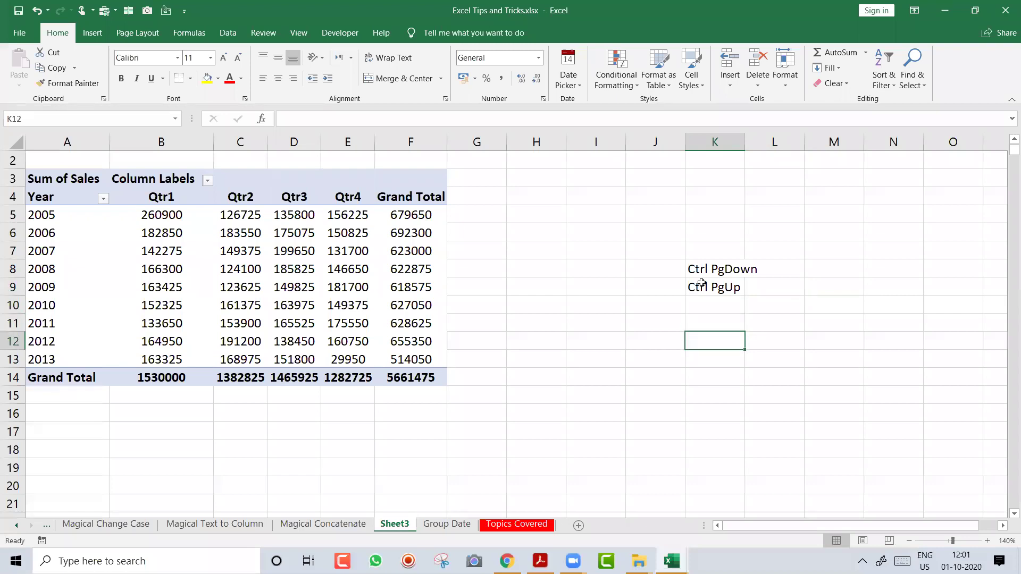
Type 'Ctrl fn PgDown' in K12 and 'Ctrl fn PgUp' in K13
text(Ct)
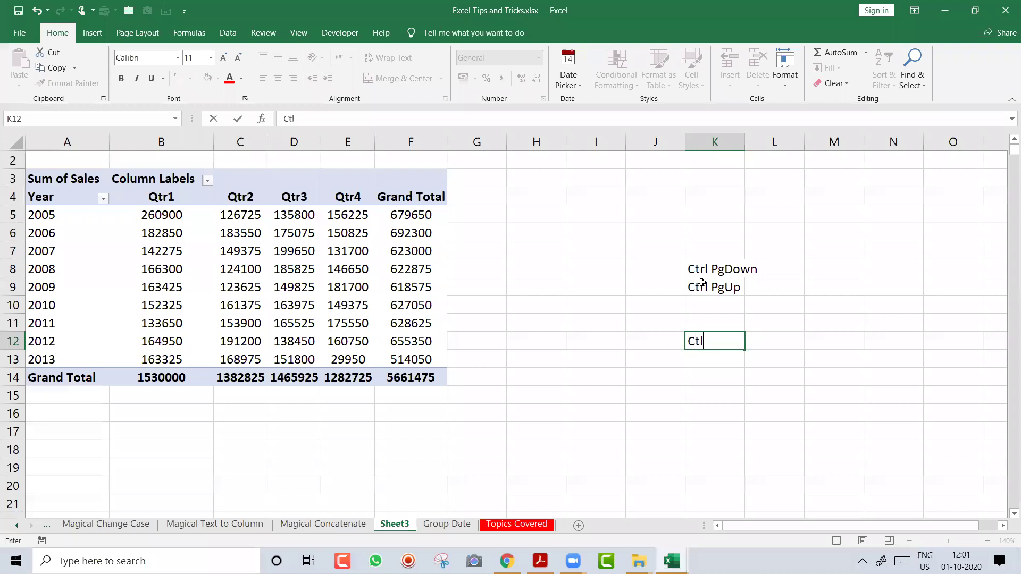
text(rl  fn  PgDown)
key(Return)
text(Ctrl fn)
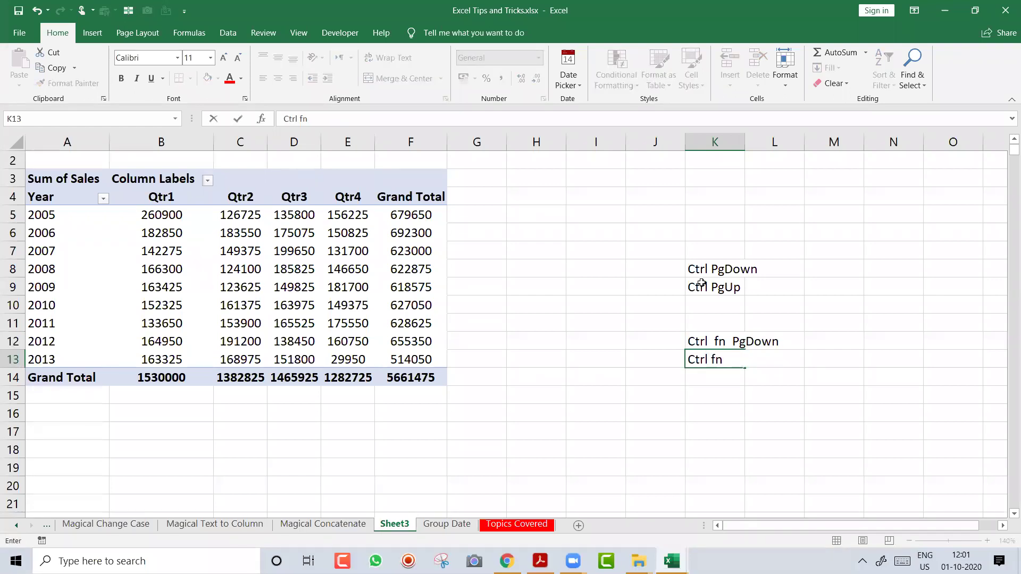
text( PgUp)
key(Return)
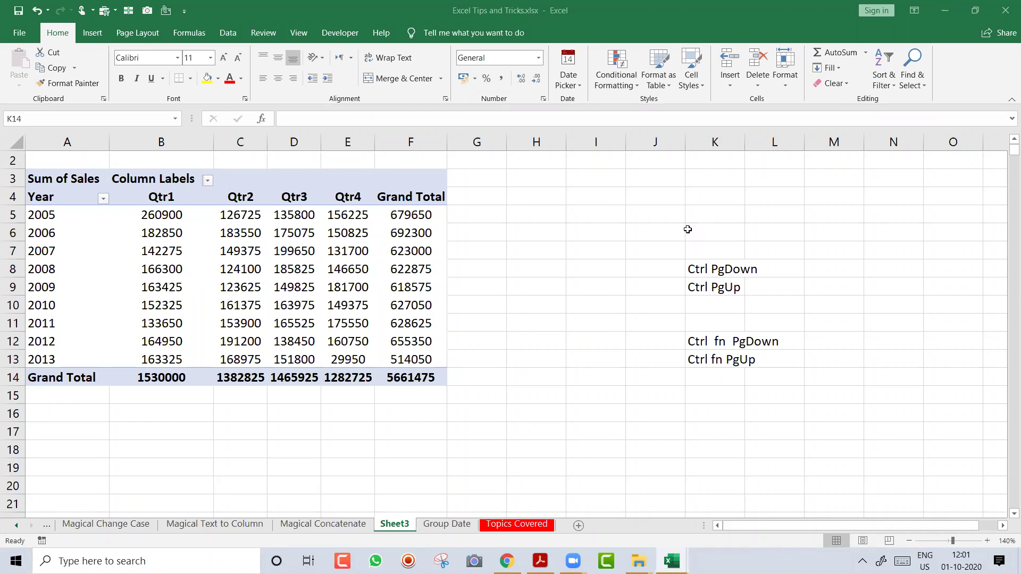
click(716, 210)
click(717, 211)
text(=ife)
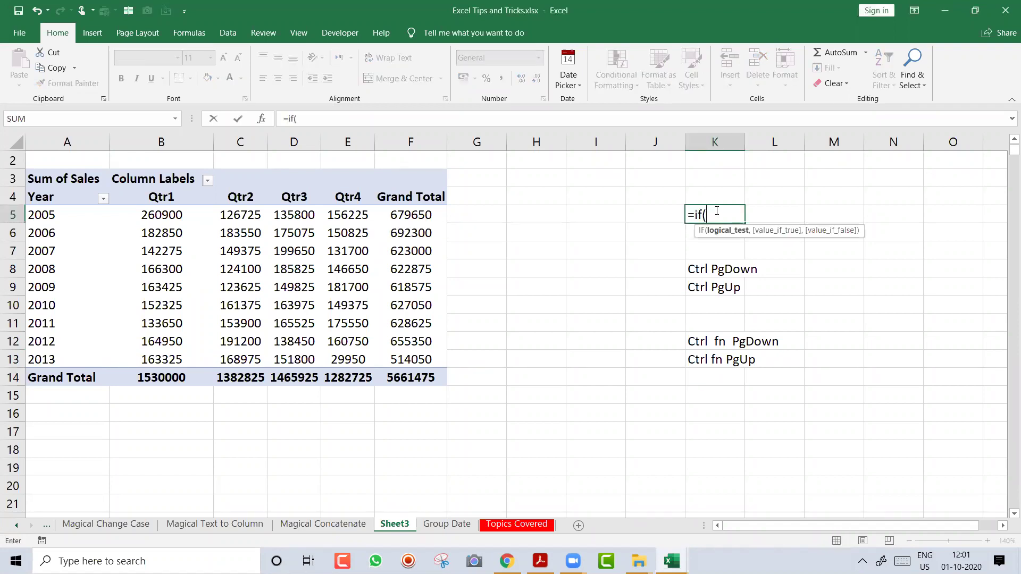
text(r)
key(Tab)
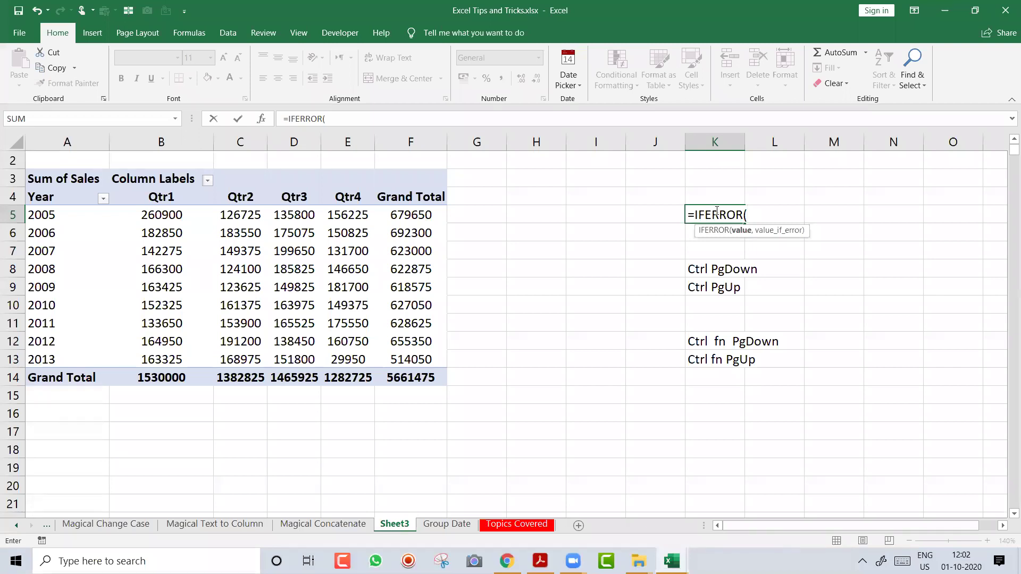
key(Escape)
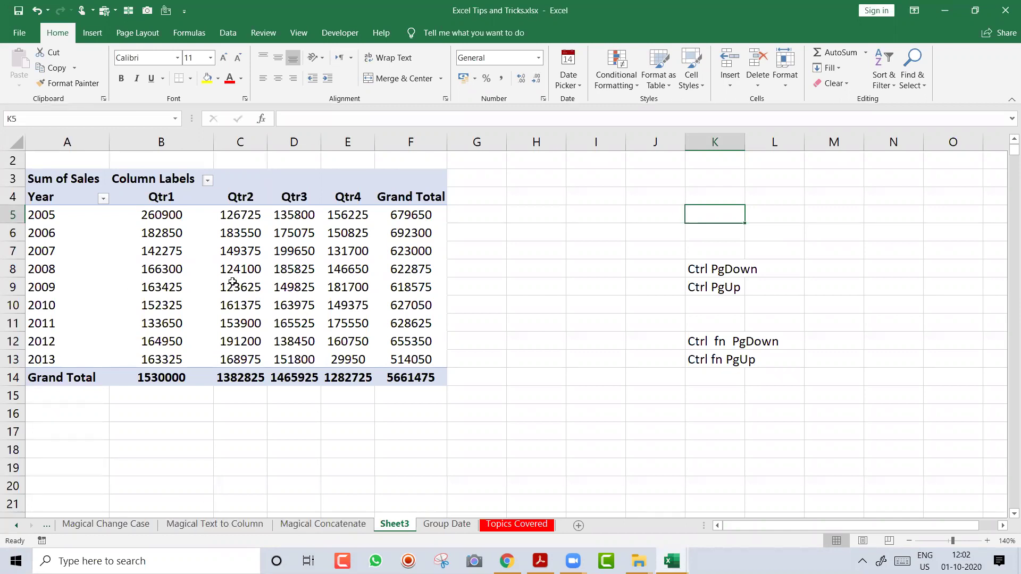
Cycle through the Magical sheets back to Home, then go to the Dynamic Chart sheet
mouse_move(233, 282)
mouse_move(345, 260)
click(348, 251)
click(238, 528)
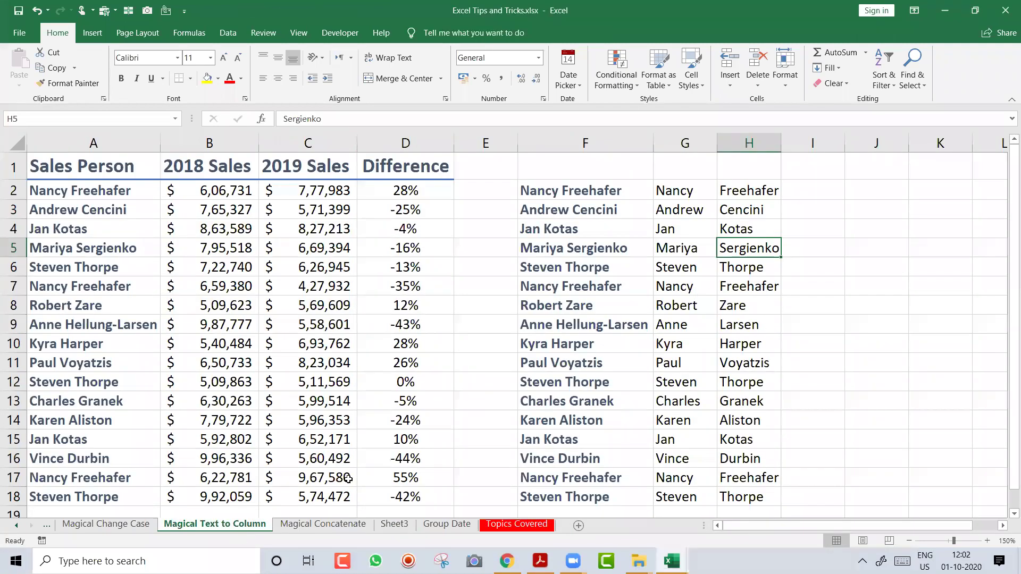
click(319, 526)
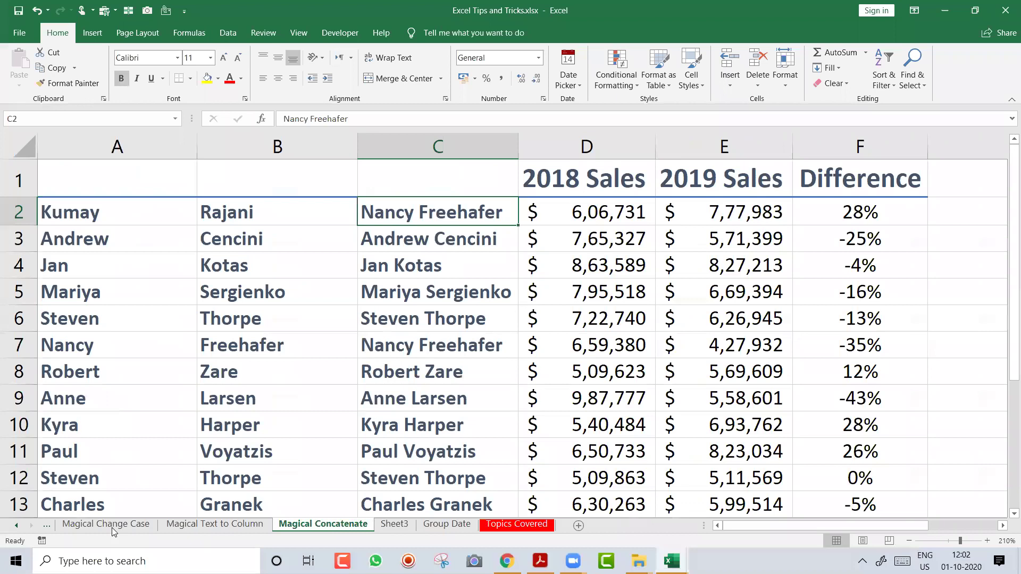
click(112, 527)
key(ctrl+Page_Up)
key(ctrl+Page_Up)
key(ctrl+Page_Up)
key(ctrl+Page_Up)
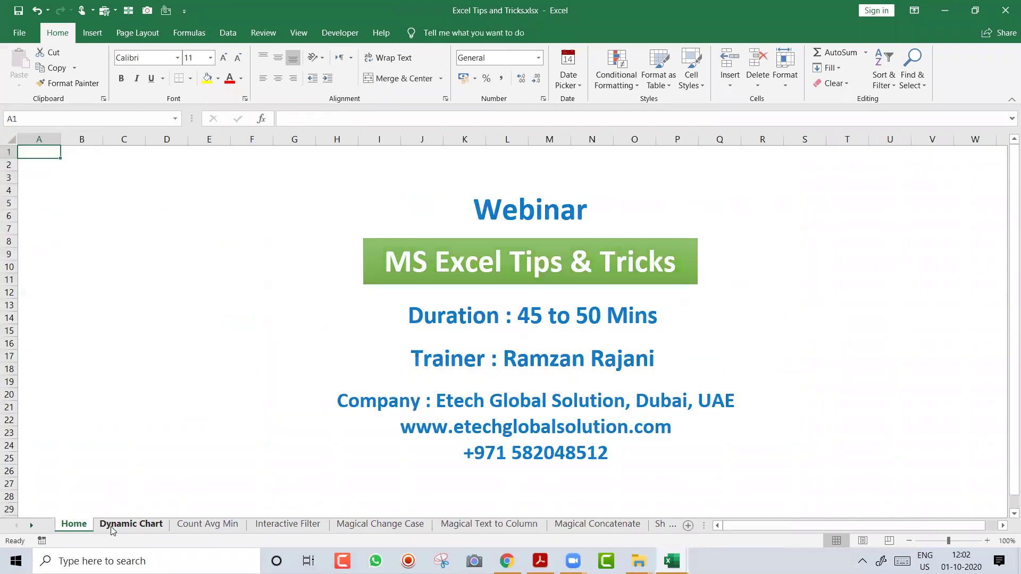
click(112, 526)
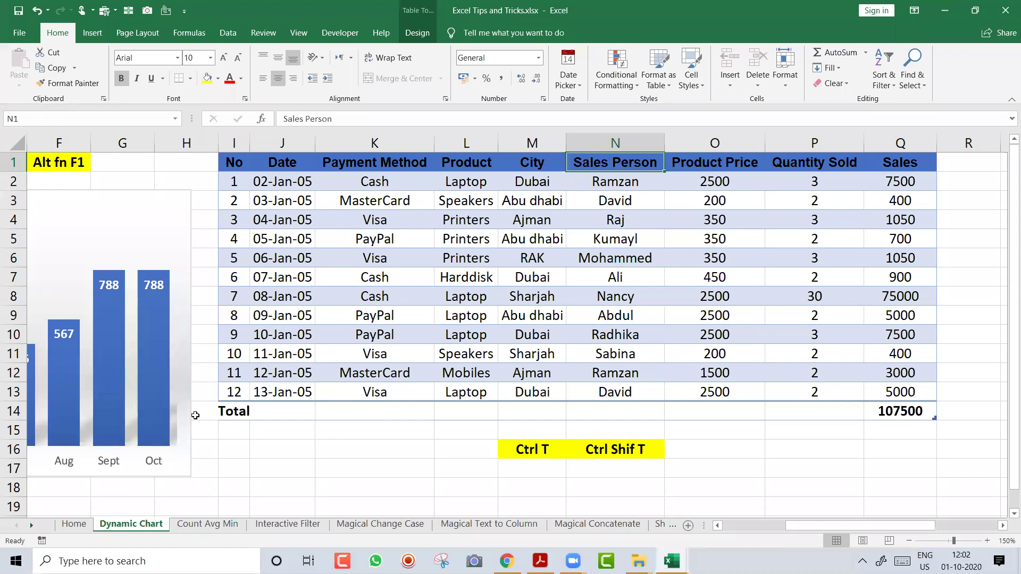
Apply the None table style to the Dynamic Chart sales table
click(587, 239)
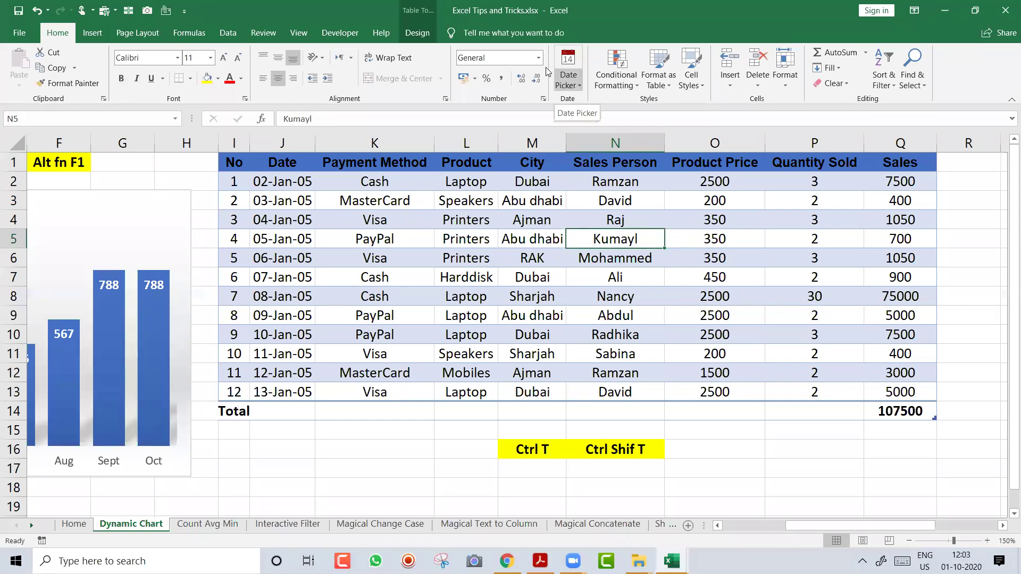
click(417, 34)
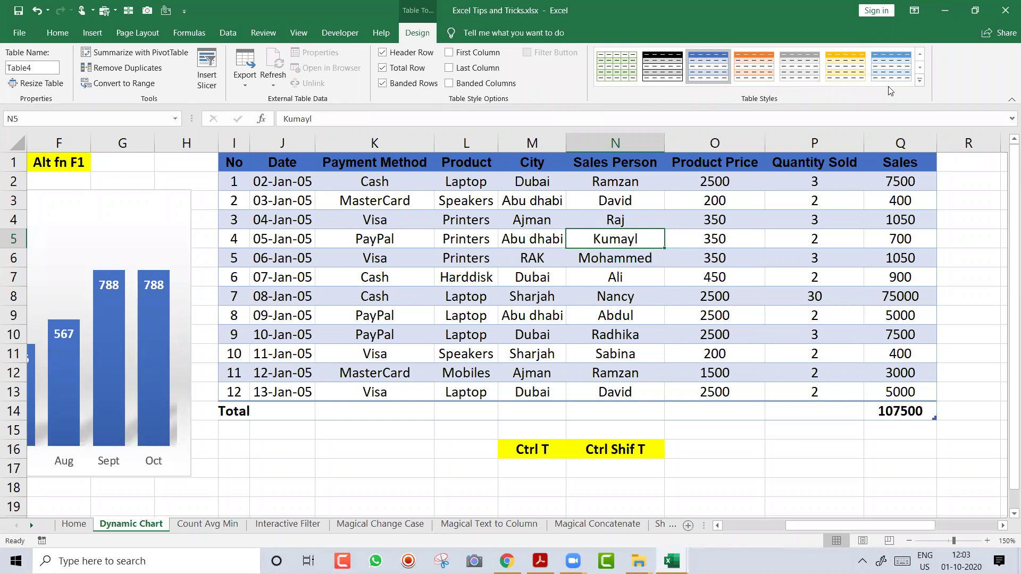
click(919, 80)
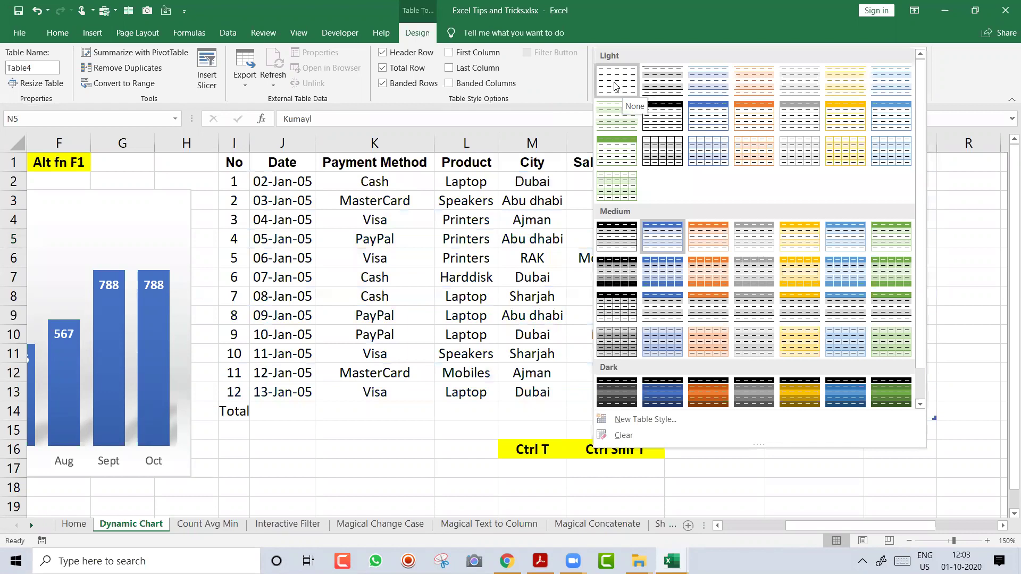
click(614, 85)
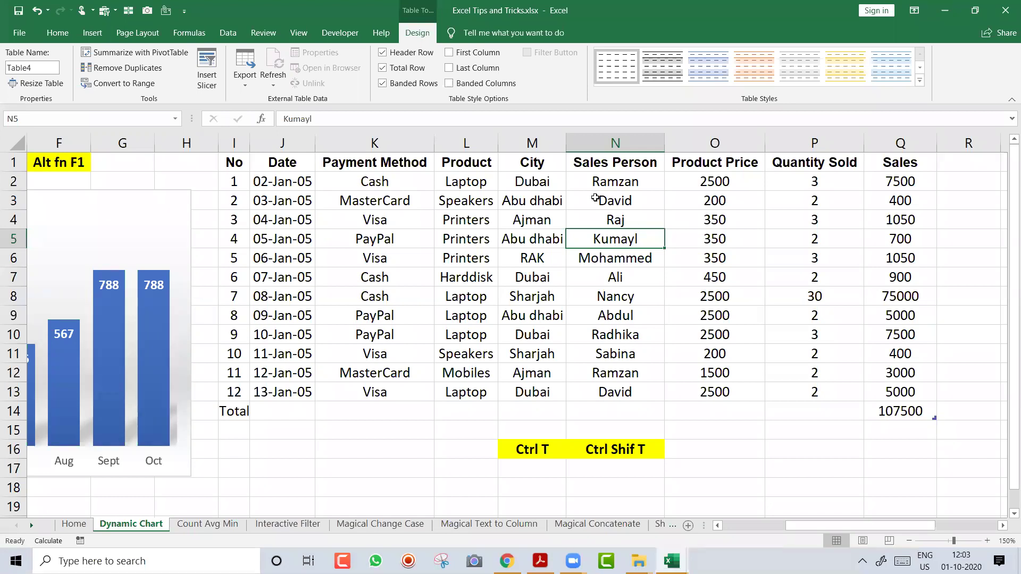
Convert the sales table to a normal range through Table > Convert to Range, confirming Yes
right_click(595, 199)
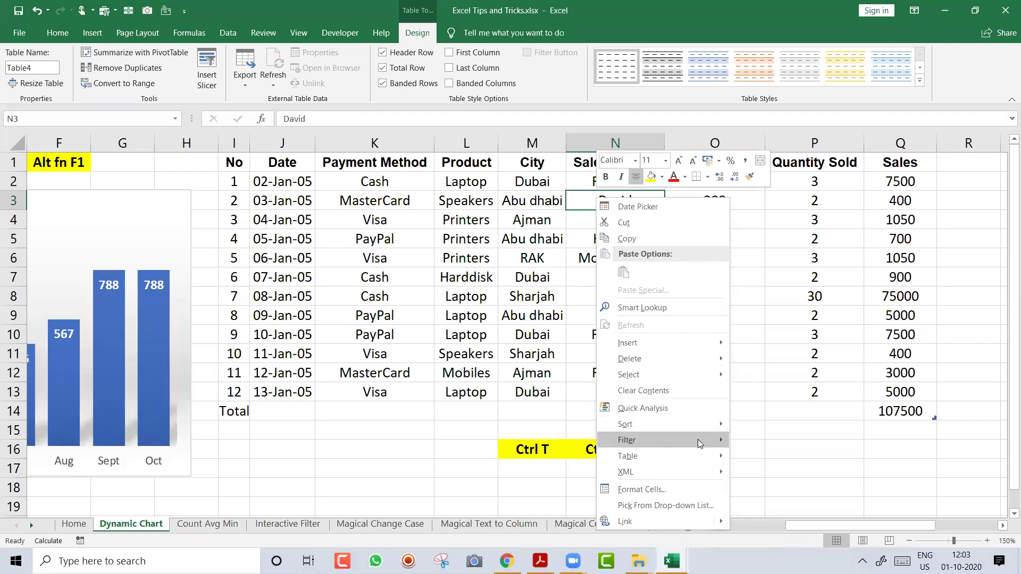
mouse_move(699, 458)
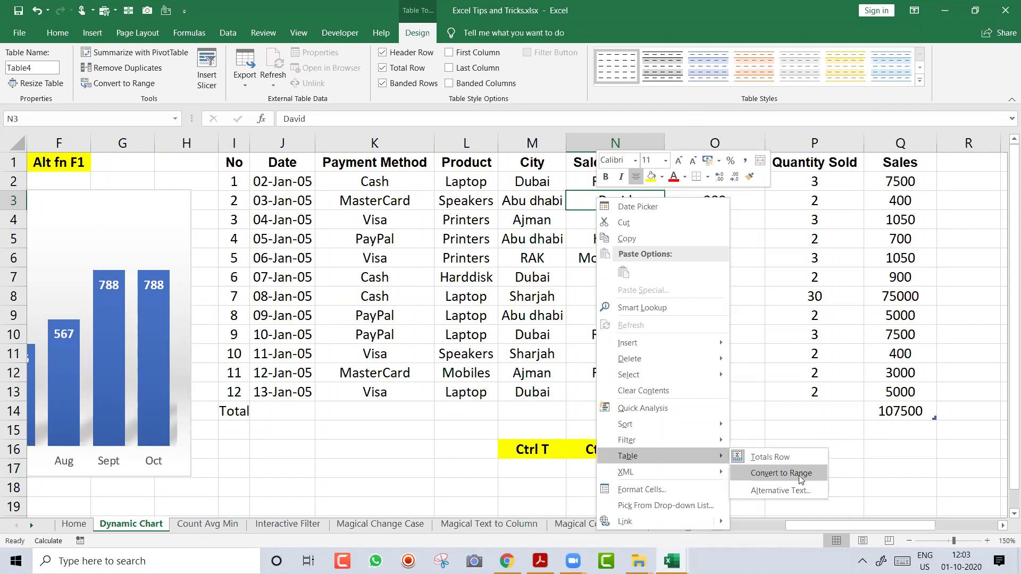
click(803, 474)
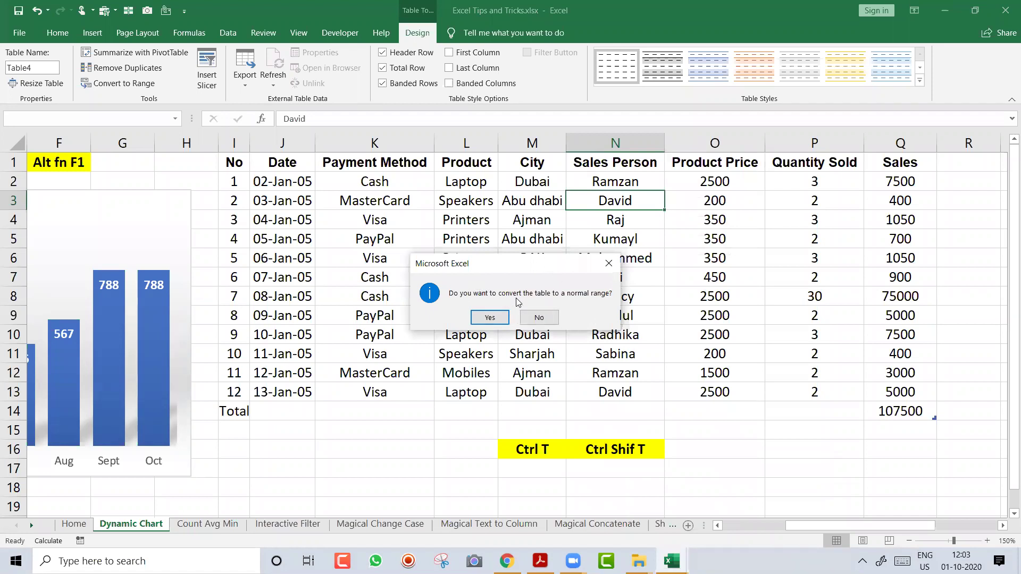
click(497, 318)
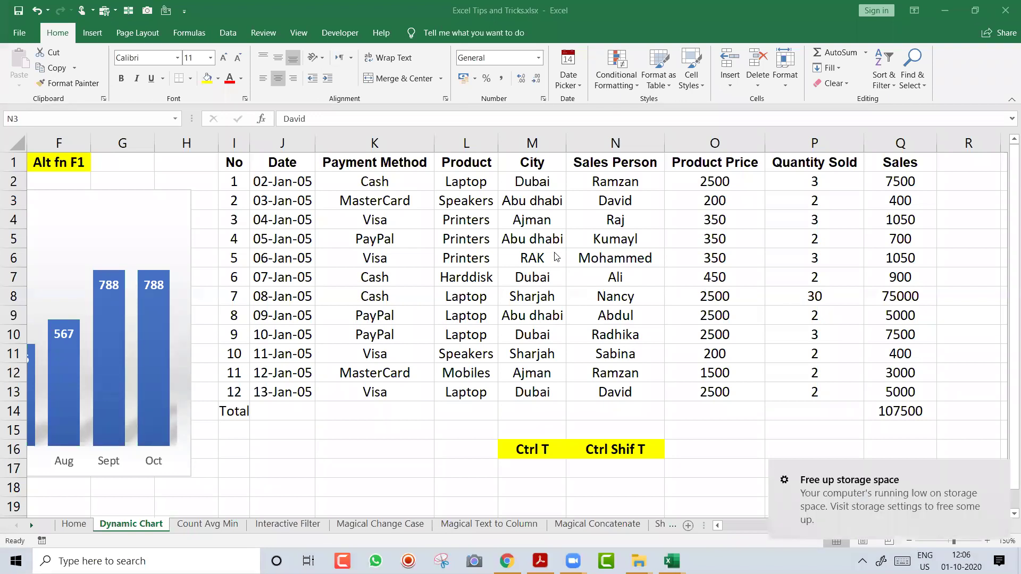
Add the bold note 'Alt H D S' in cell K16
click(524, 278)
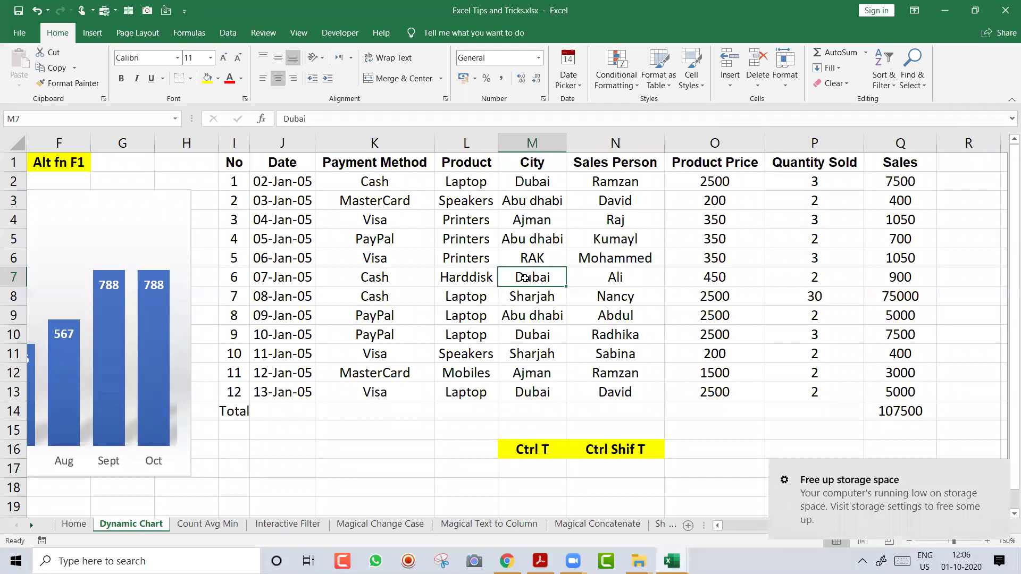
click(344, 448)
text(Alt H D S)
key(Return)
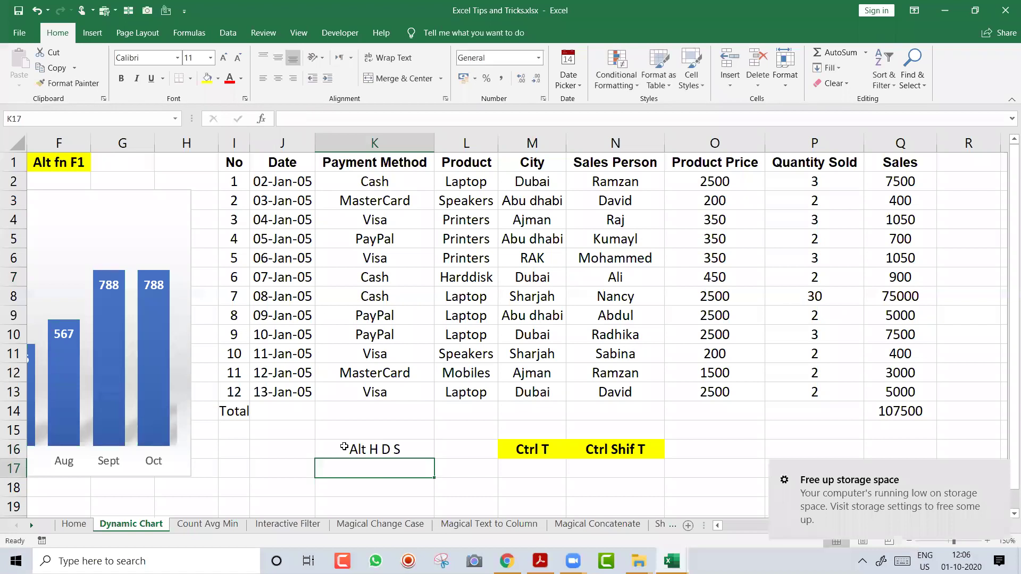
click(344, 447)
key(ctrl+b)
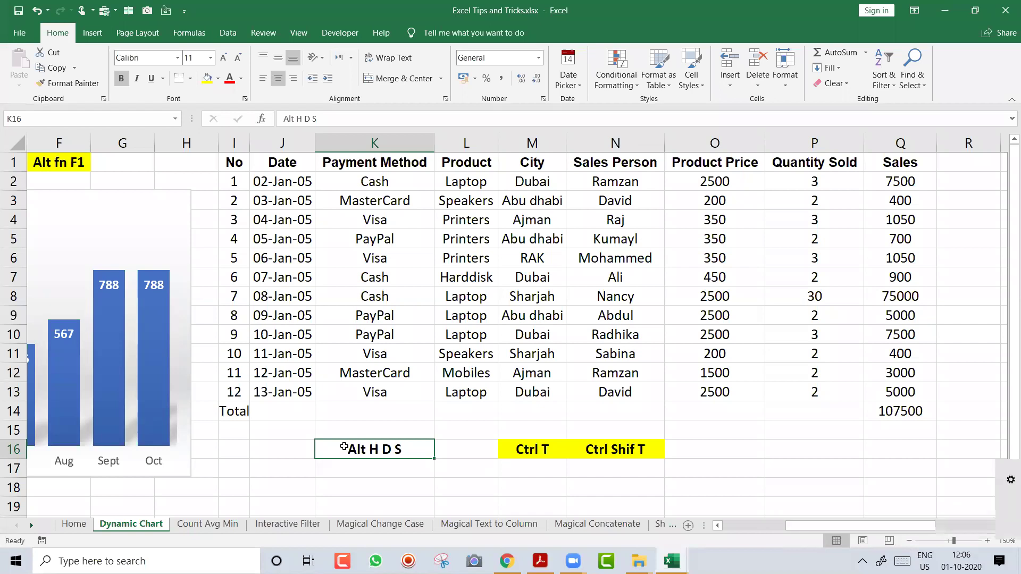
Delete the Dynamic Chart sheet with the Alt H D S shortcut and confirm
key(alt)
key(h)
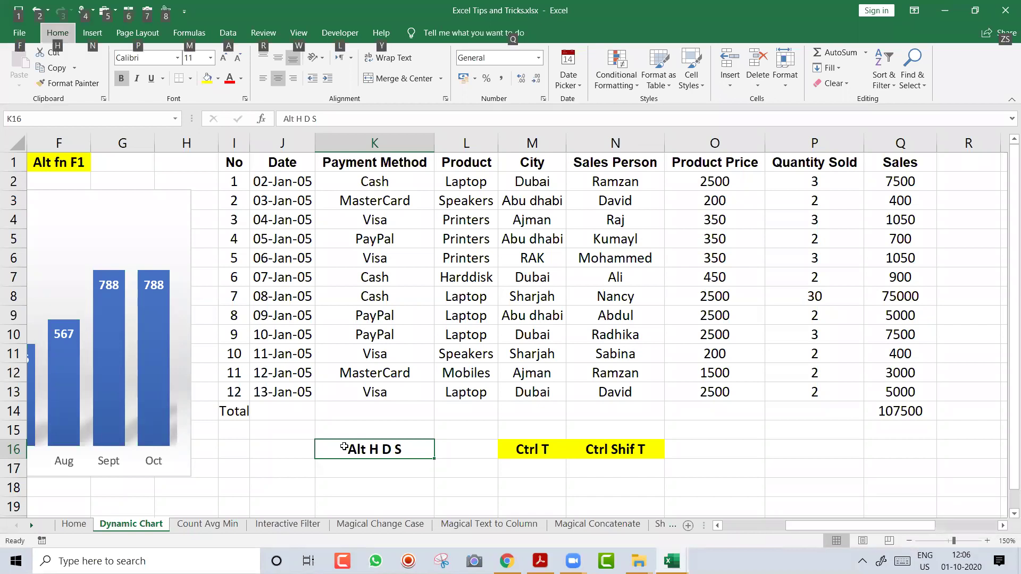
key(d)
key(s)
key(Return)
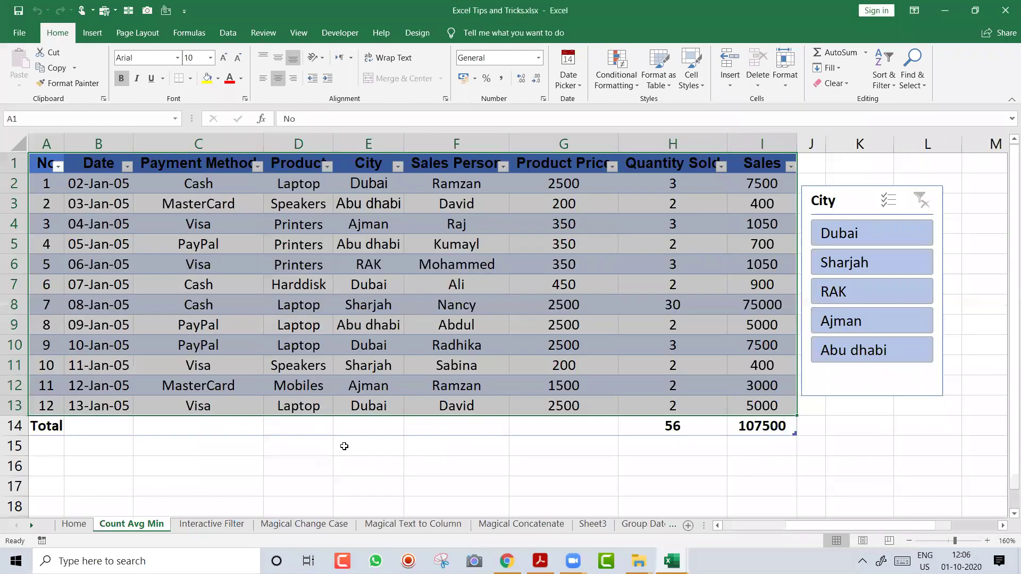